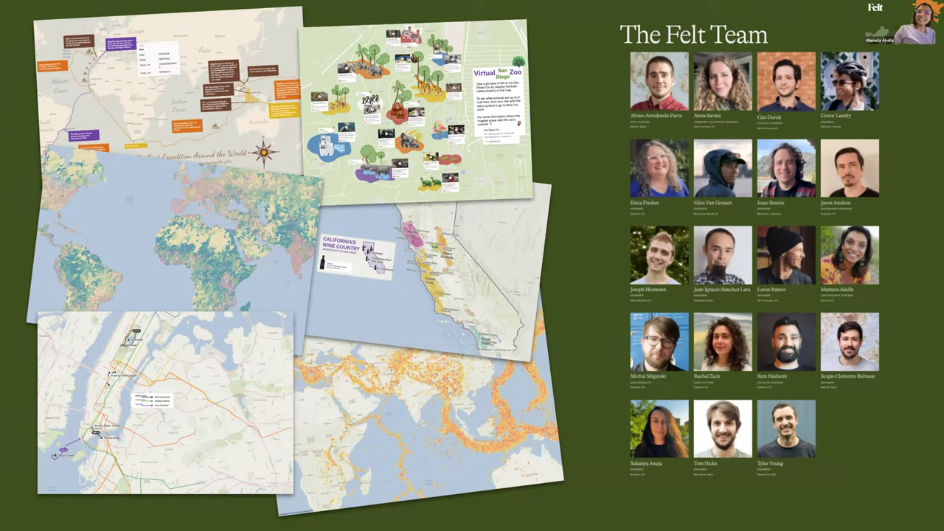
Advance the slideshow past the Leaf Peeping in Denver / Style Layers slide to Felt Layers
{"action": "key", "text": "Right"}
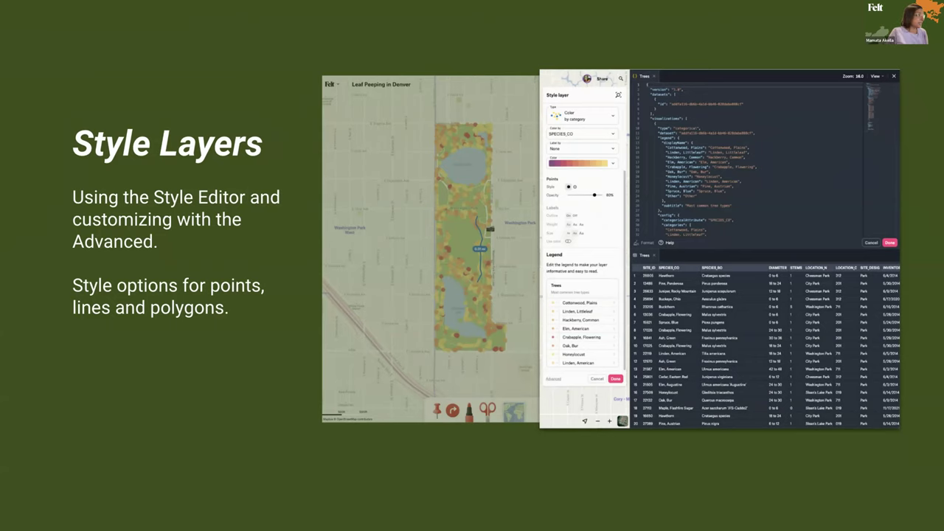
{"action": "key", "text": "Right"}
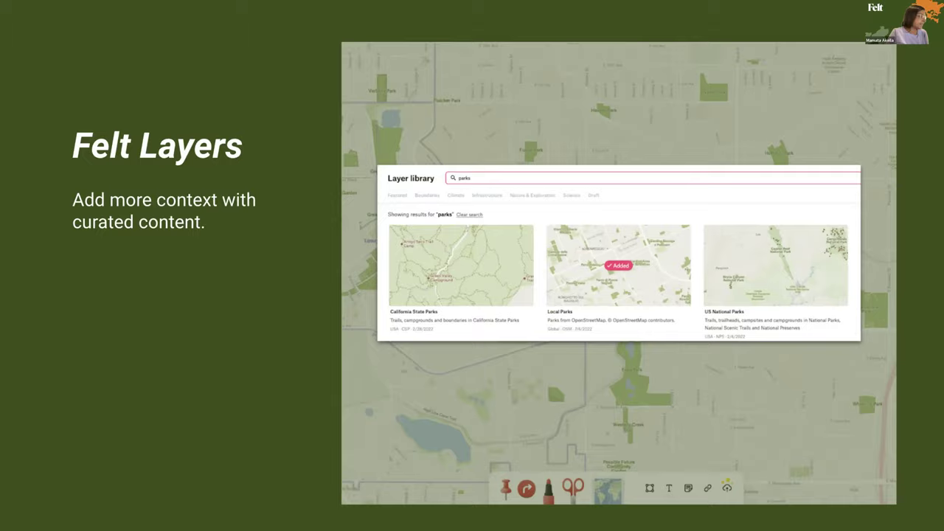
Step through the Clip Layers, Elements and Share slides, exit the slideshow, and go to Felt's Untitled Map
{"action": "key", "text": "Right"}
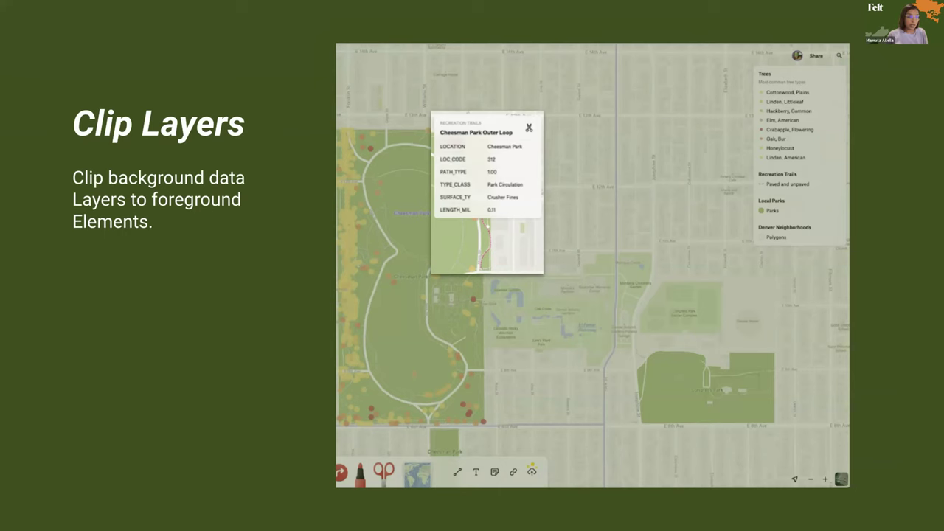
{"action": "key", "text": "Right"}
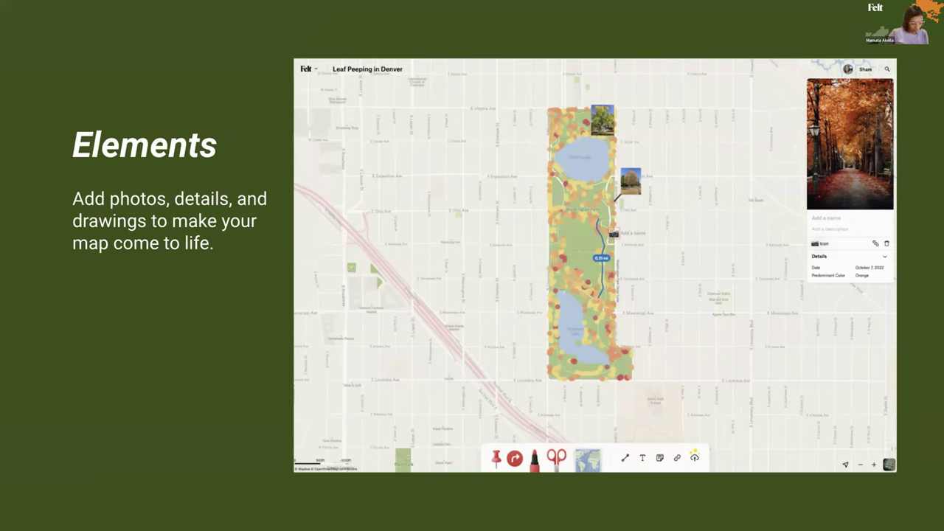
{"action": "key", "text": "Right"}
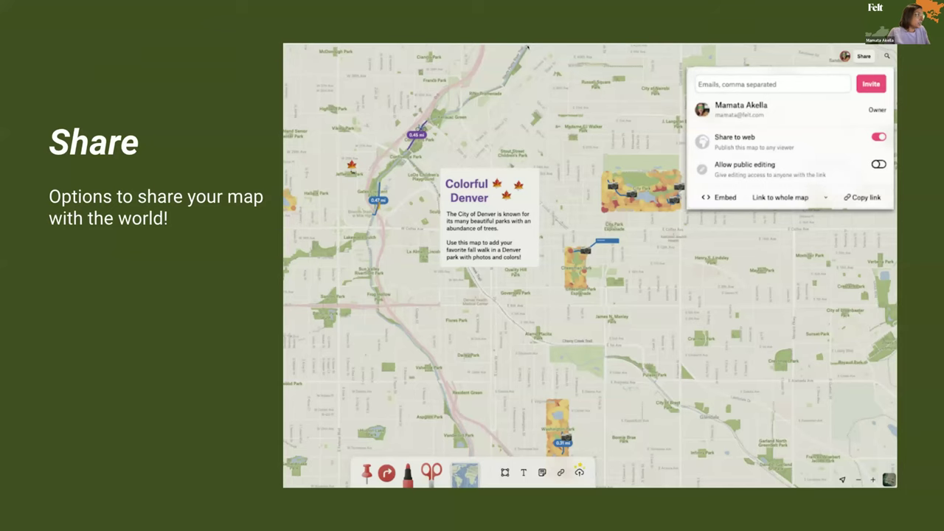
{"action": "key", "text": "Escape"}
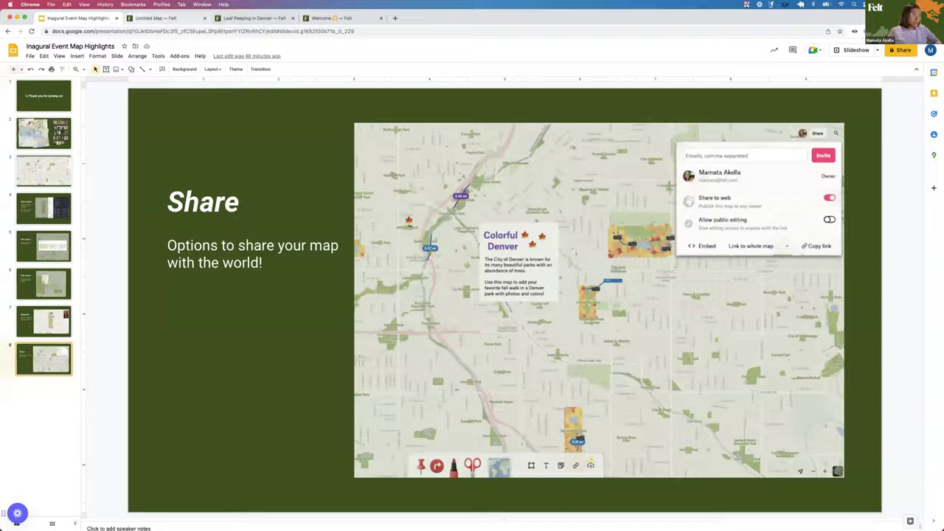
{"action": "left_click", "coordinate": [137, 18]}
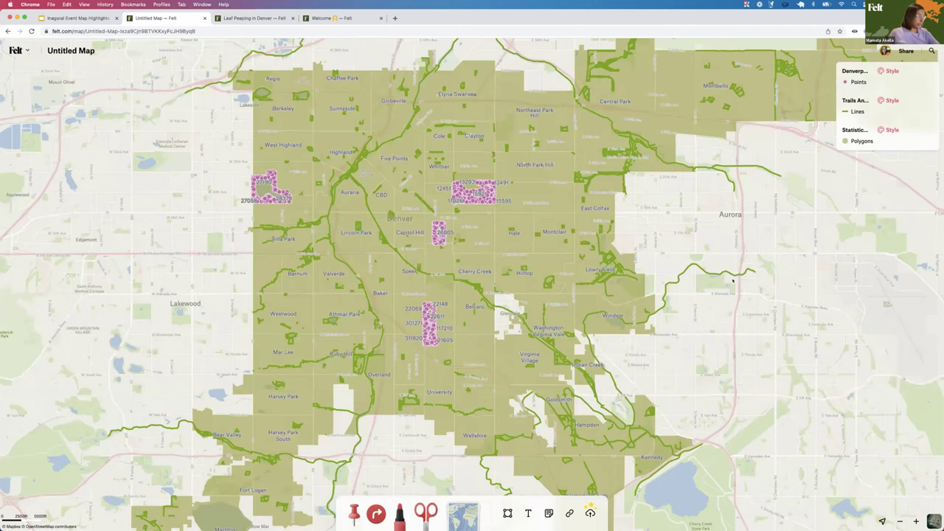
{"action": "scroll", "coordinate": [640, 199], "scroll_direction": "down", "scroll_amount": 2}
{"action": "scroll", "coordinate": [652, 206], "scroll_direction": "down", "scroll_amount": 2}
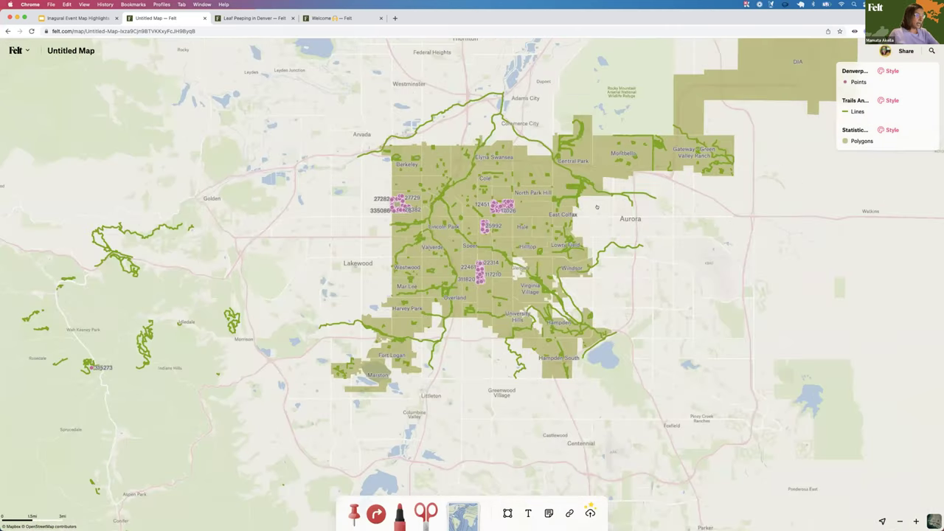
{"action": "scroll", "coordinate": [613, 265], "scroll_direction": "up", "scroll_amount": 1}
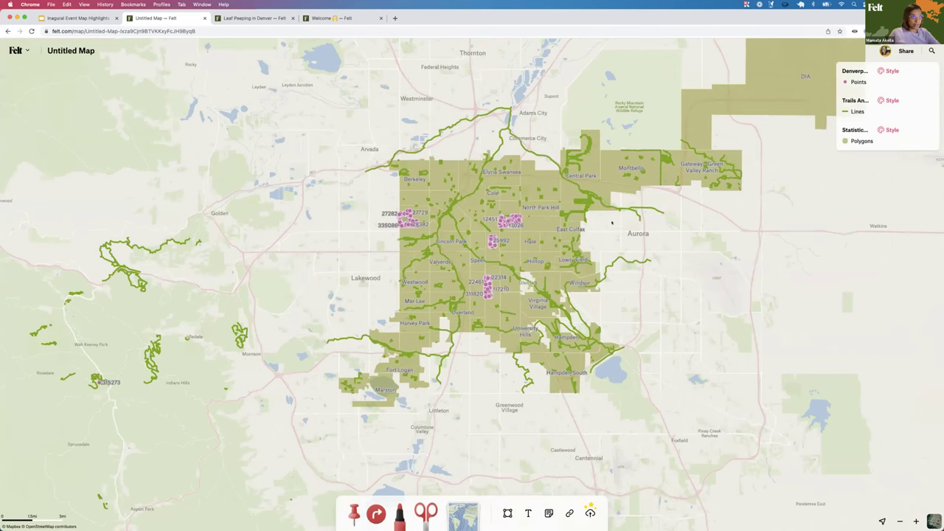
{"action": "mouse_move", "coordinate": [838, 73]}
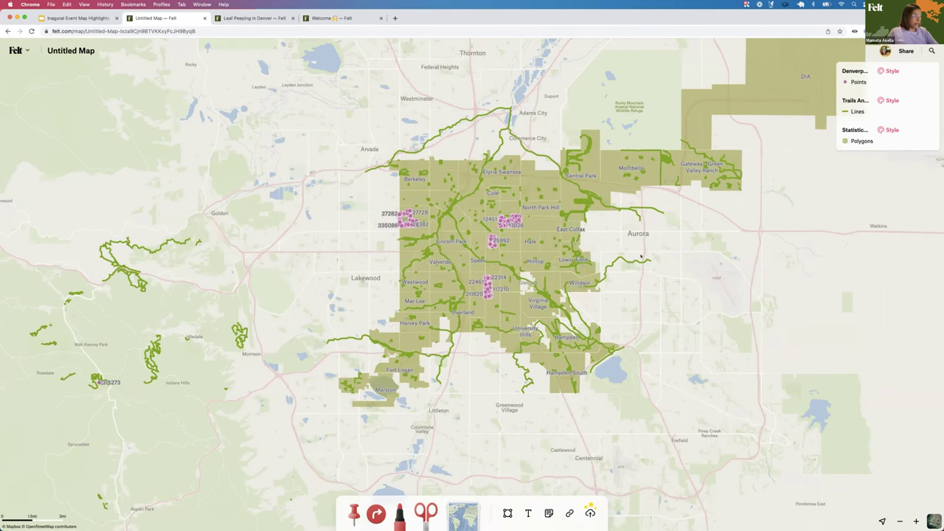
{"action": "key", "text": "equal"}
{"action": "key", "text": "equal"}
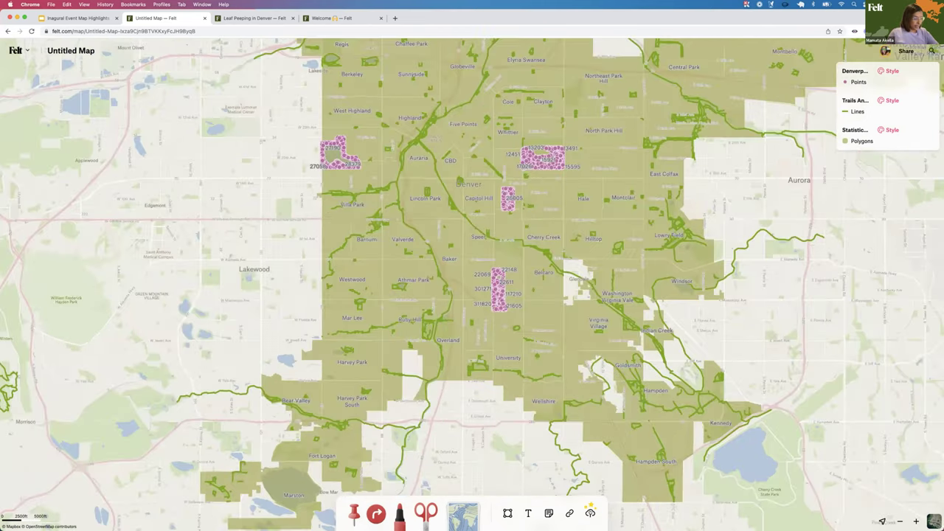
{"action": "key", "text": "Right"}
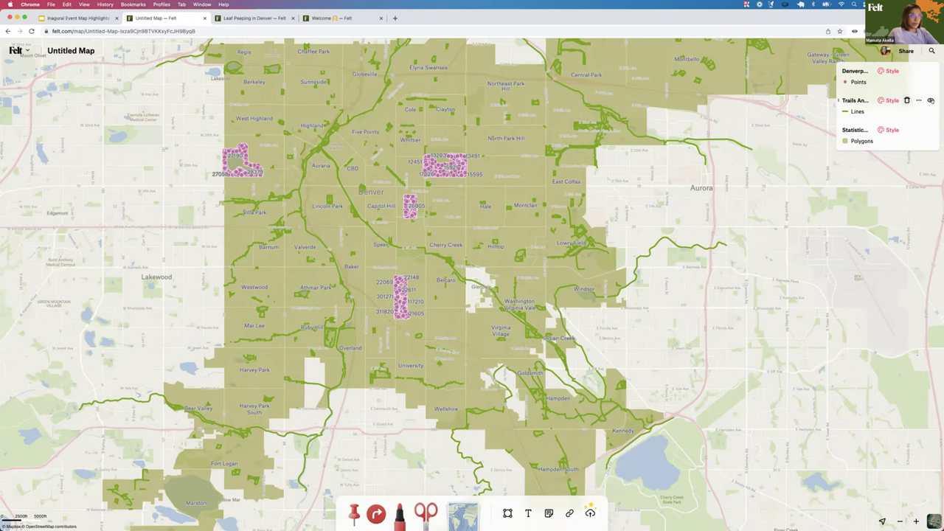
Hide the Trails and Statistical layers so only the pink tree points show, then open the points layer's menu
{"action": "left_click", "coordinate": [930, 110]}
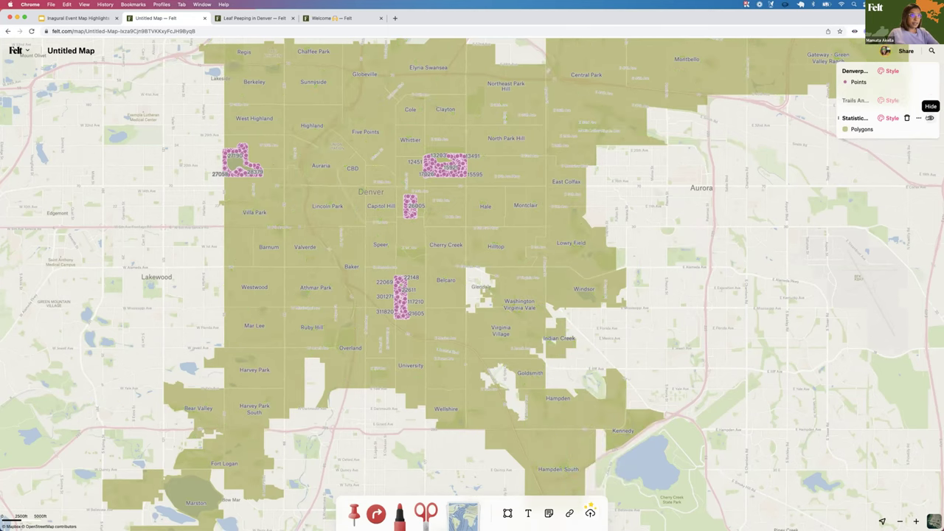
{"action": "left_click", "coordinate": [930, 118]}
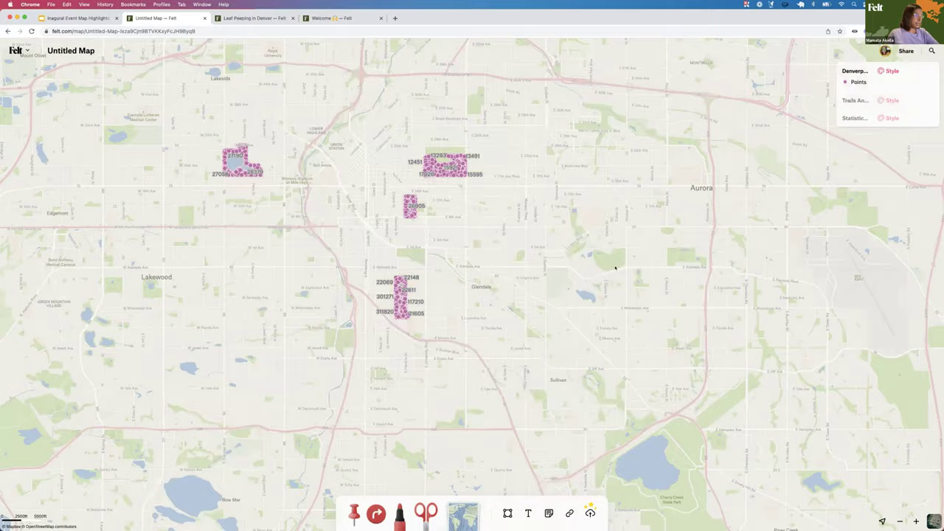
{"action": "scroll", "coordinate": [615, 268], "scroll_direction": "left", "scroll_amount": 5}
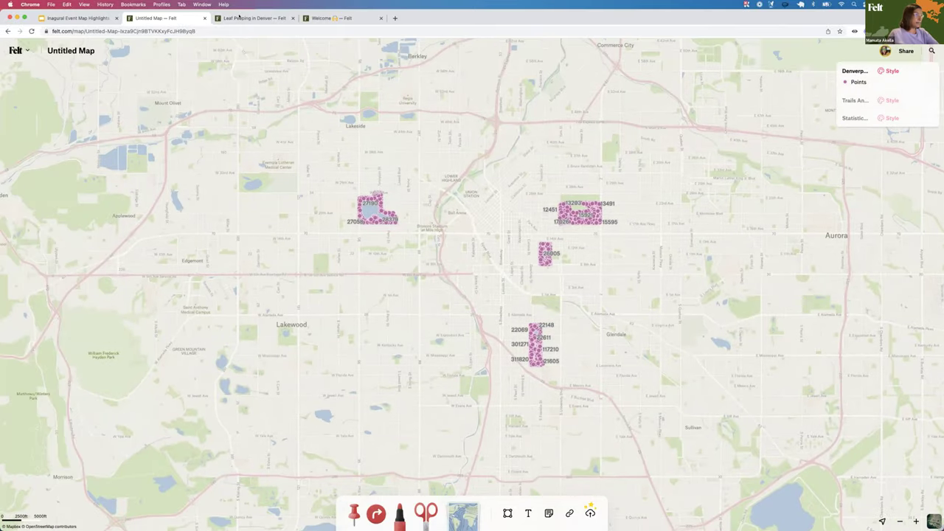
{"action": "scroll", "coordinate": [648, 170], "scroll_direction": "right", "scroll_amount": 3}
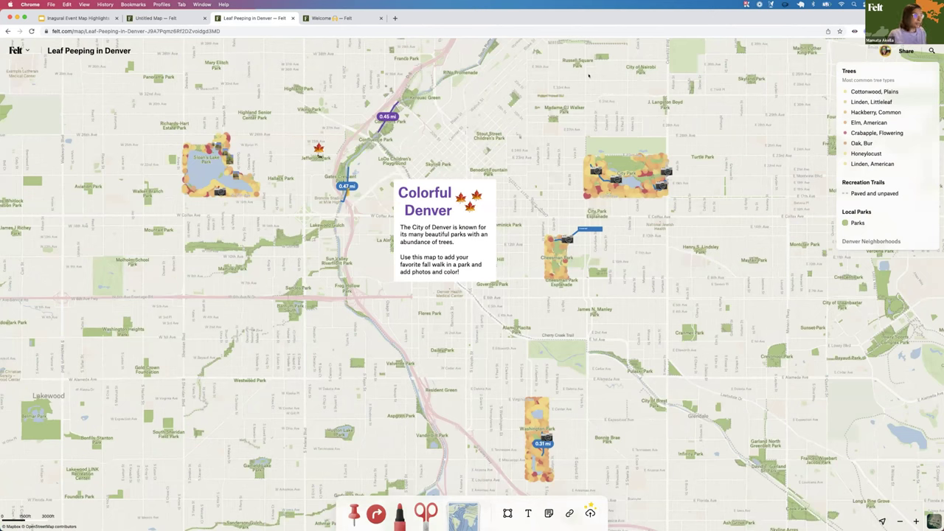
{"action": "left_click", "coordinate": [163, 20]}
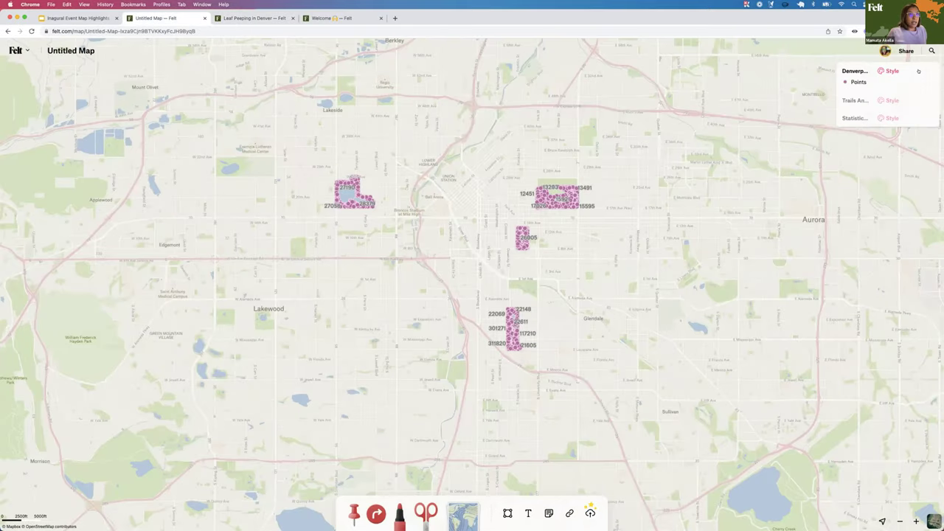
{"action": "left_click", "coordinate": [918, 71]}
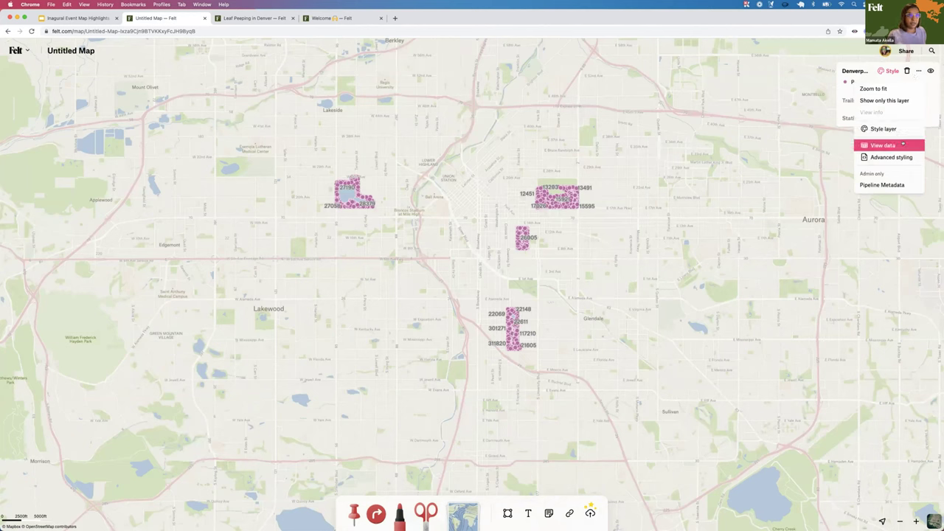
Browse the Denverparktrees data table's species, diameter and park columns, then close the table
{"action": "left_click", "coordinate": [905, 145]}
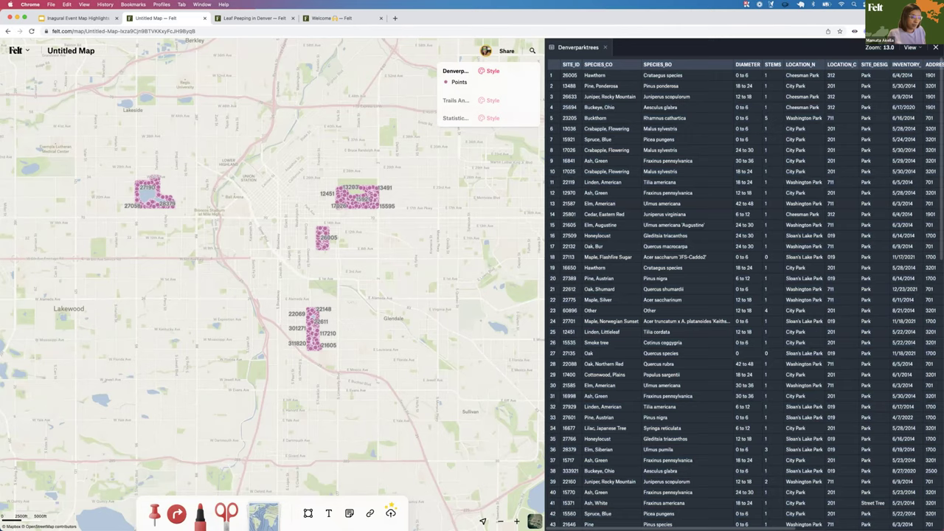
{"action": "scroll", "coordinate": [675, 513], "scroll_direction": "right", "scroll_amount": 3}
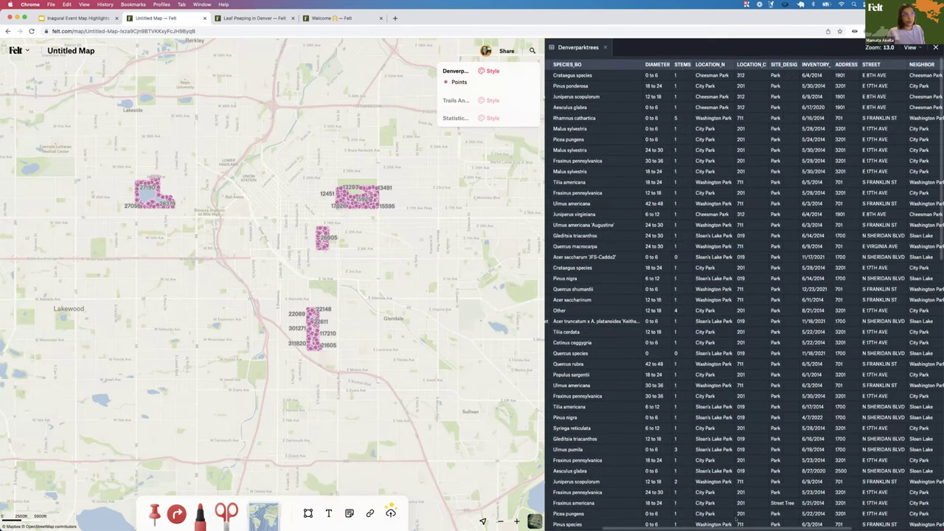
{"action": "scroll", "coordinate": [682, 273], "scroll_direction": "right", "scroll_amount": 3}
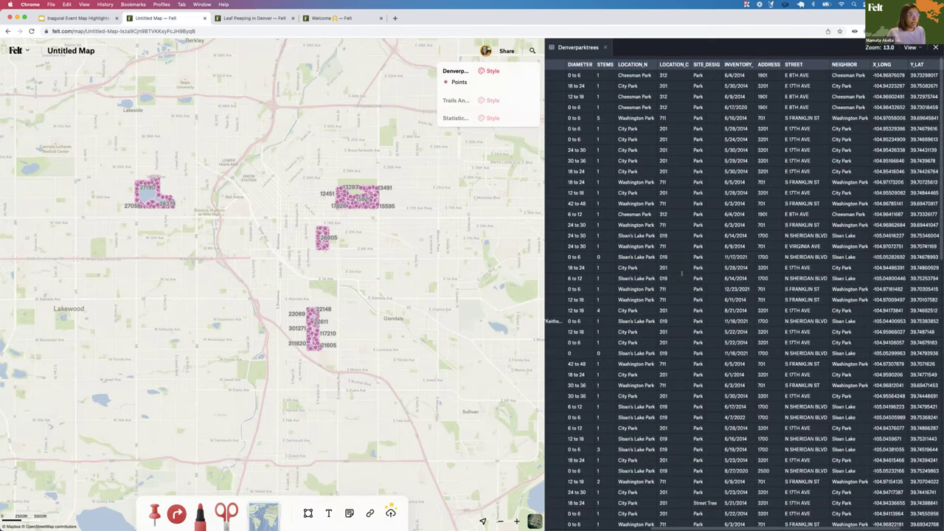
{"action": "scroll", "coordinate": [743, 295], "scroll_direction": "left", "scroll_amount": 6}
{"action": "scroll", "coordinate": [744, 295], "scroll_direction": "right", "scroll_amount": 3}
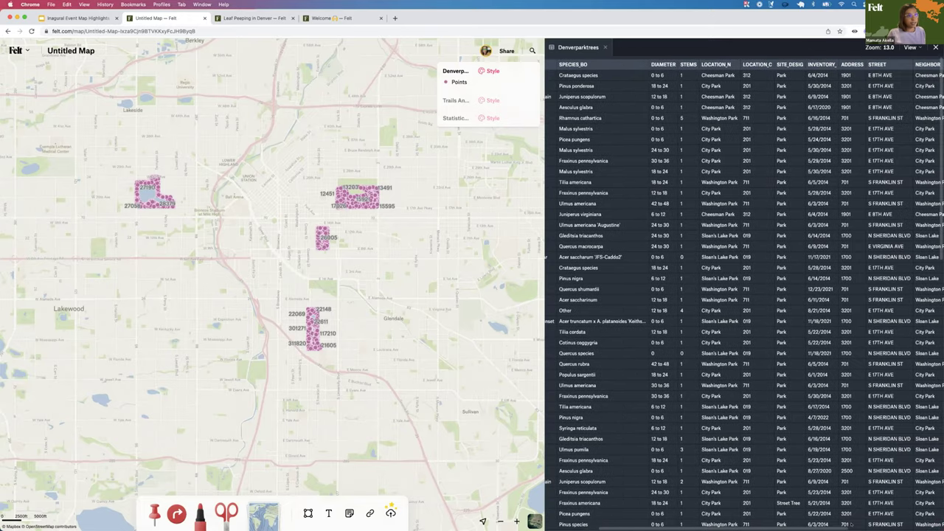
{"action": "scroll", "coordinate": [851, 524], "scroll_direction": "right", "scroll_amount": 3}
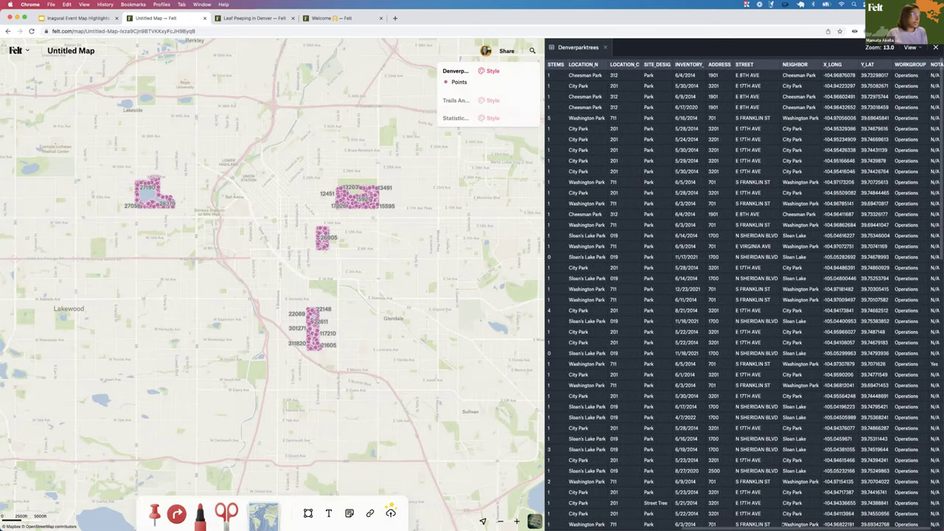
{"action": "scroll", "coordinate": [688, 355], "scroll_direction": "left", "scroll_amount": 4}
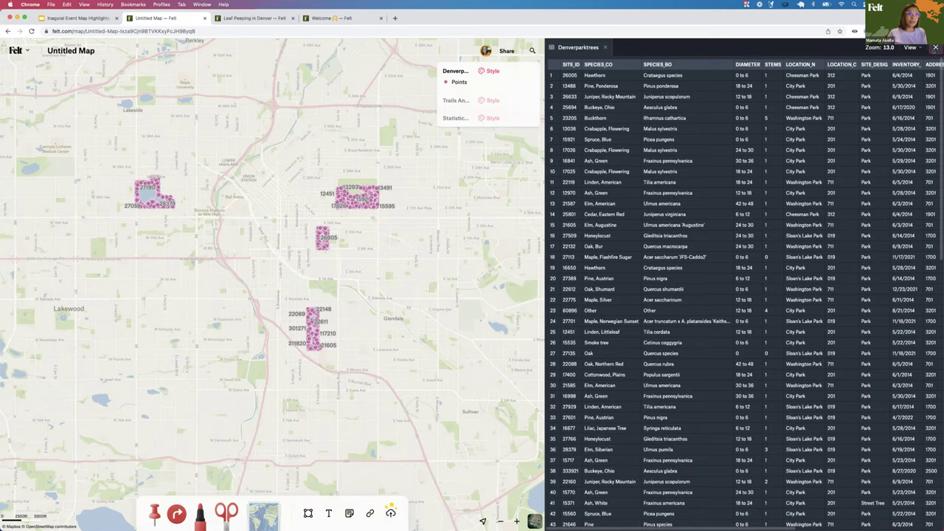
{"action": "left_click", "coordinate": [935, 47]}
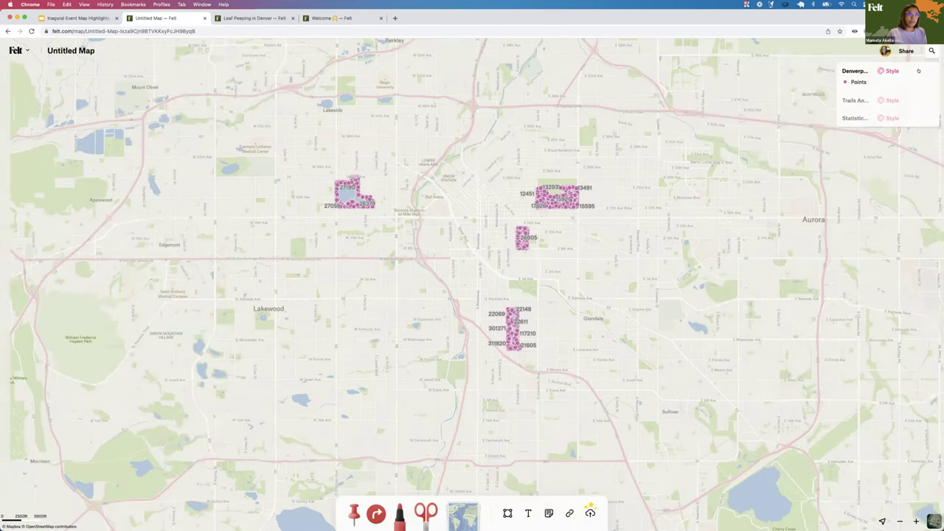
Rename the park-tree points layer to 'Trees' in its style settings
{"action": "left_click", "coordinate": [919, 71]}
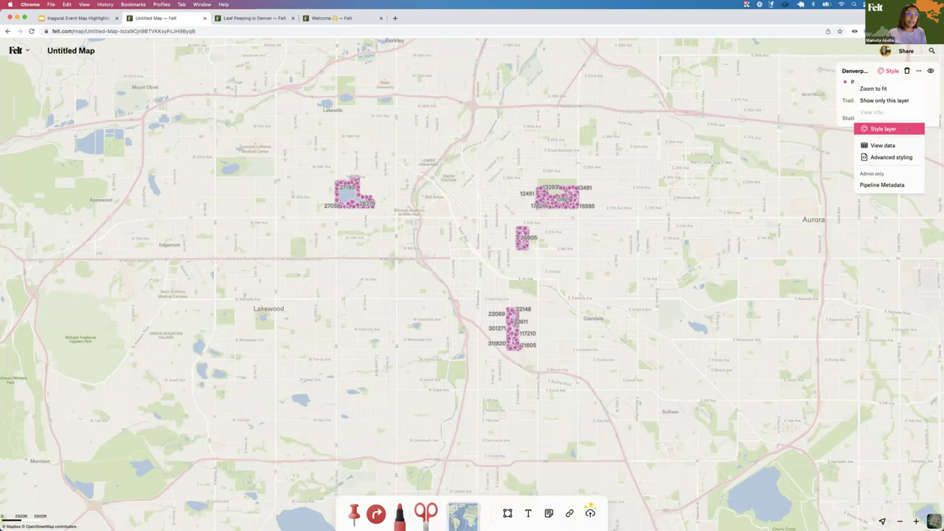
{"action": "left_click", "coordinate": [907, 128]}
{"action": "left_click", "coordinate": [894, 111]}
{"action": "double_click", "coordinate": [894, 111]}
{"action": "type", "text": "Tree"}
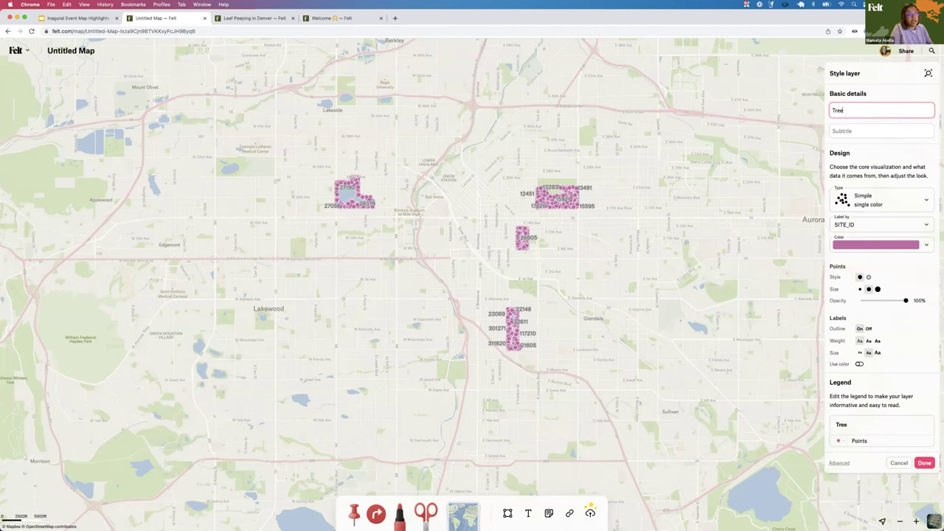
{"action": "type", "text": "s"}
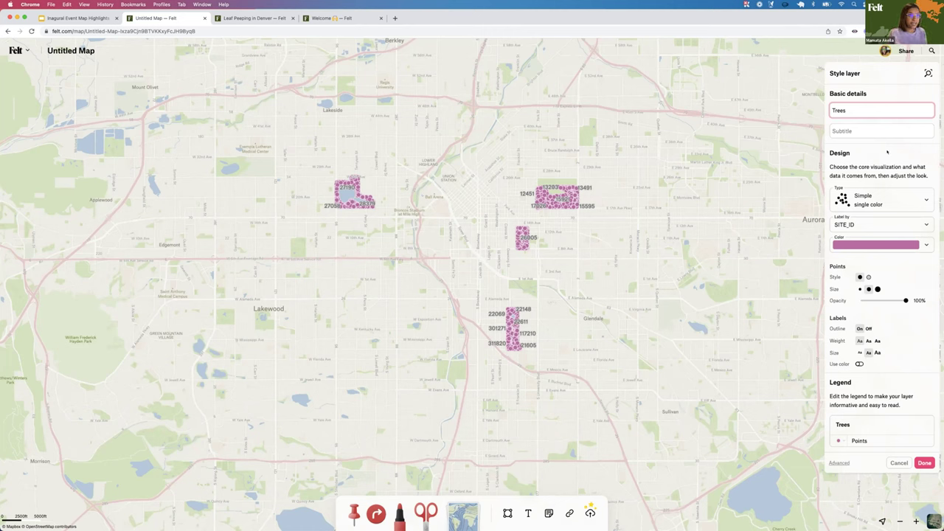
Colour the Trees points by category using the SPECIES_CO field
{"action": "left_click", "coordinate": [889, 195]}
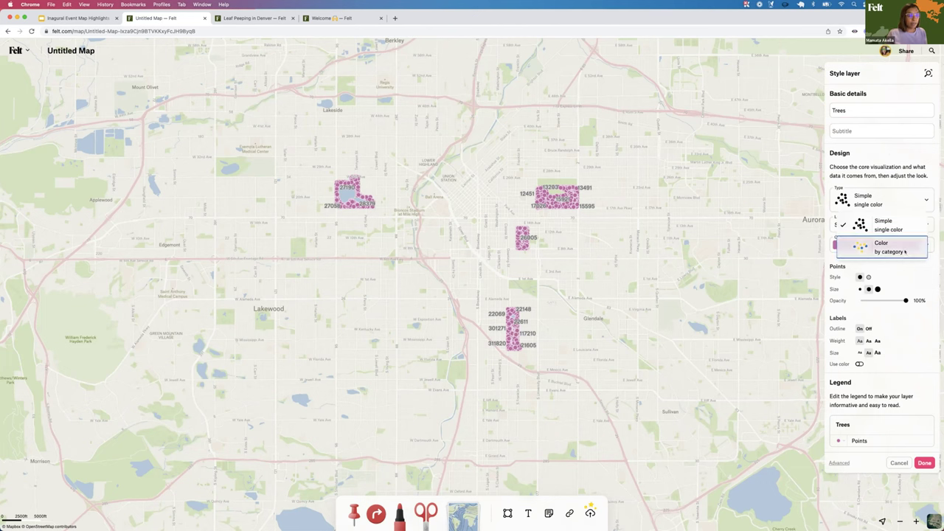
{"action": "left_click", "coordinate": [903, 250]}
{"action": "left_click", "coordinate": [871, 222]}
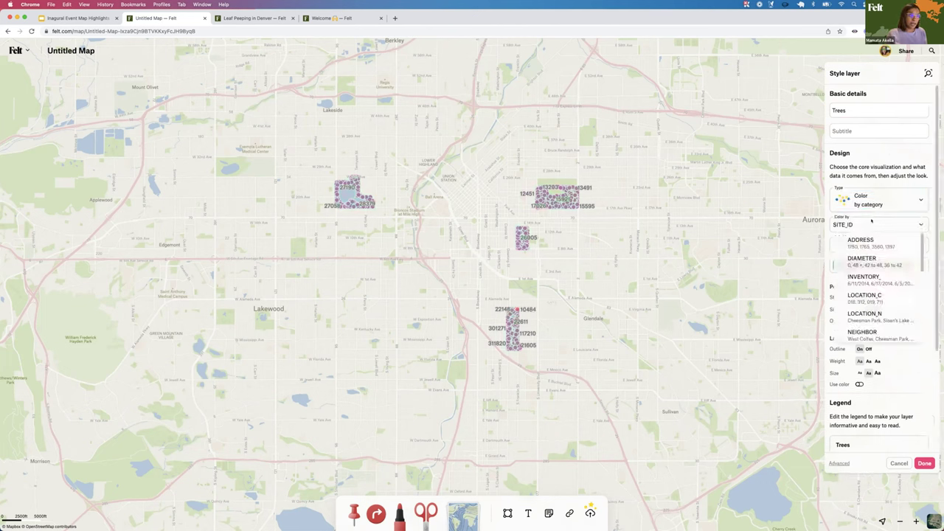
{"action": "scroll", "coordinate": [871, 284], "scroll_direction": "down", "scroll_amount": 2}
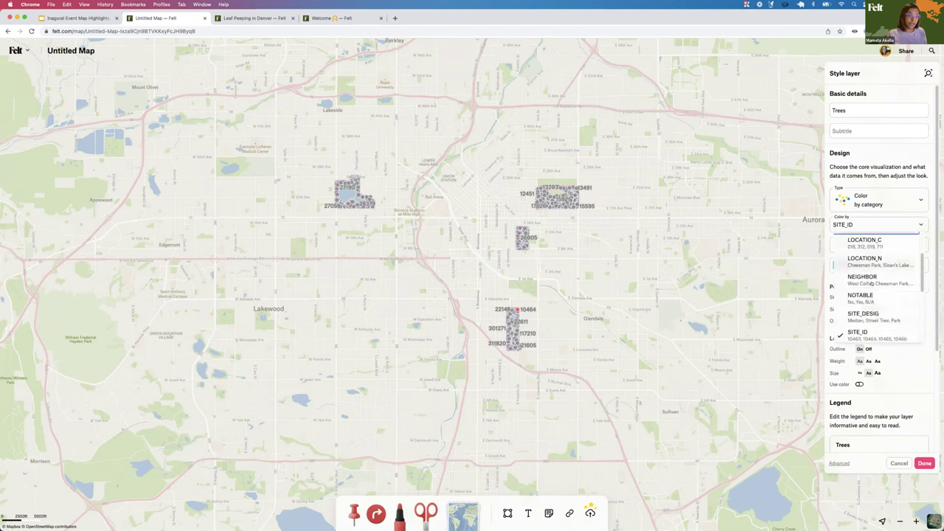
{"action": "scroll", "coordinate": [878, 299], "scroll_direction": "down", "scroll_amount": 2}
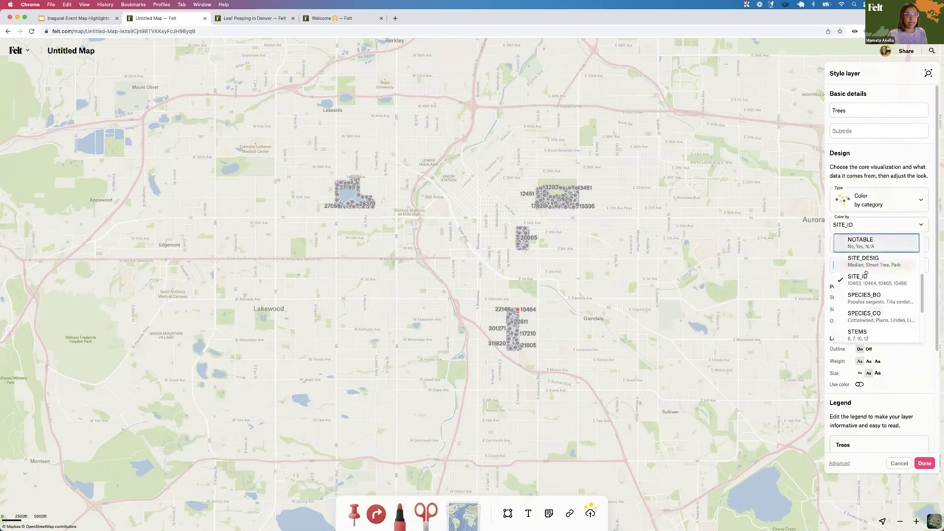
{"action": "scroll", "coordinate": [855, 314], "scroll_direction": "up", "scroll_amount": 1}
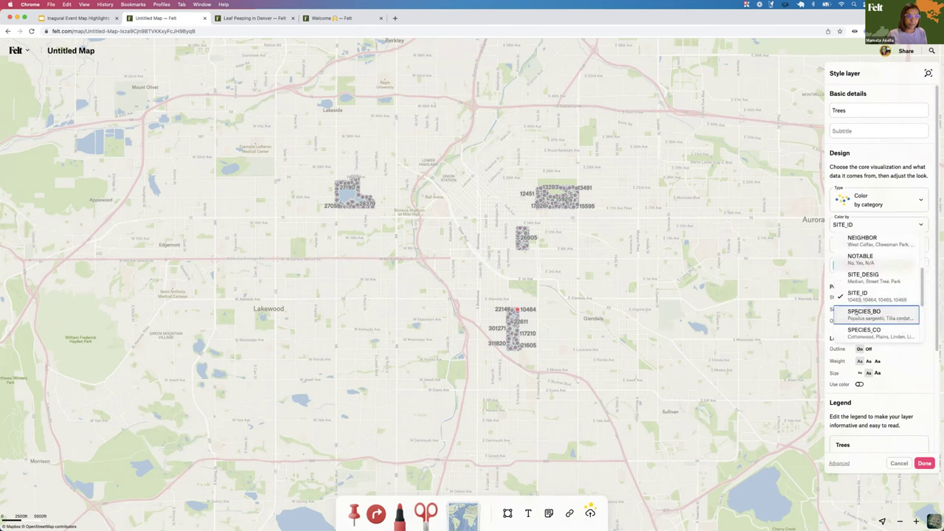
{"action": "left_click", "coordinate": [854, 329]}
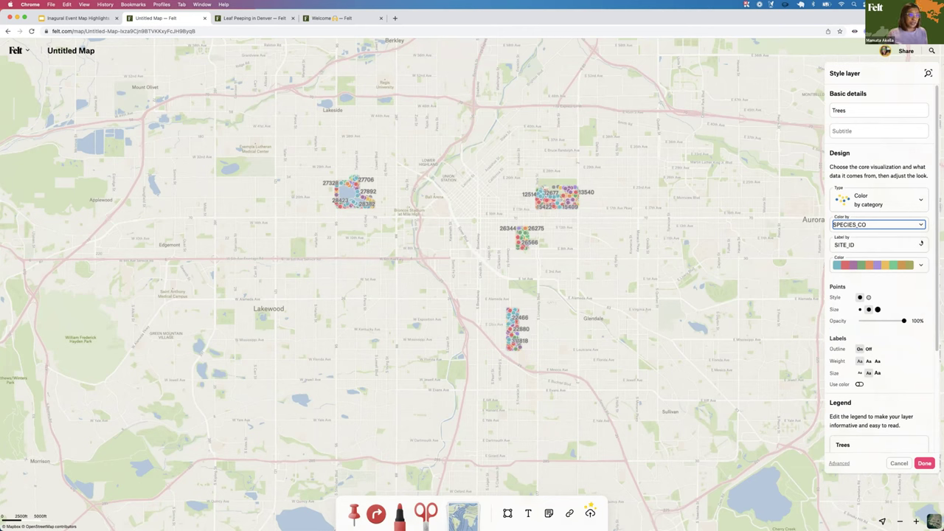
Set the Trees layer's labels to None and zoom the map in on the tree clusters
{"action": "left_click", "coordinate": [886, 258]}
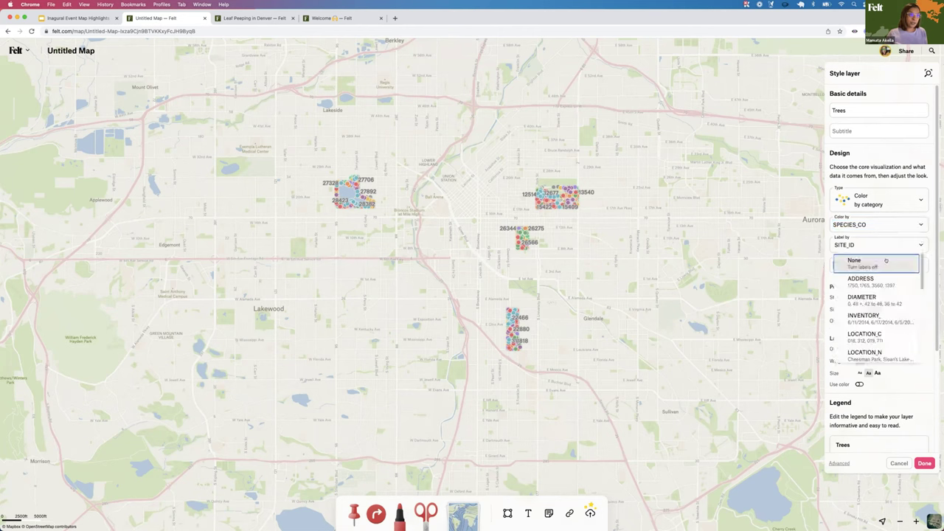
{"action": "left_click", "coordinate": [885, 261]}
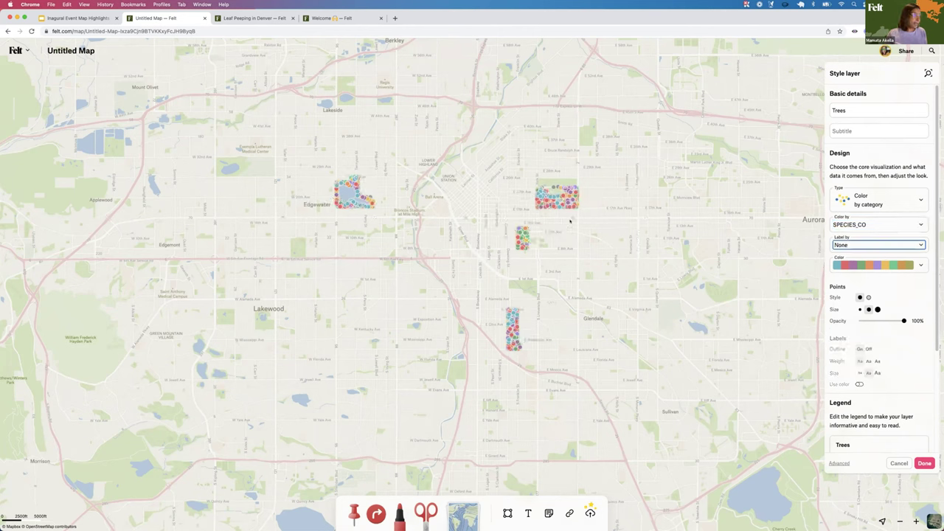
{"action": "double_click", "coordinate": [623, 212]}
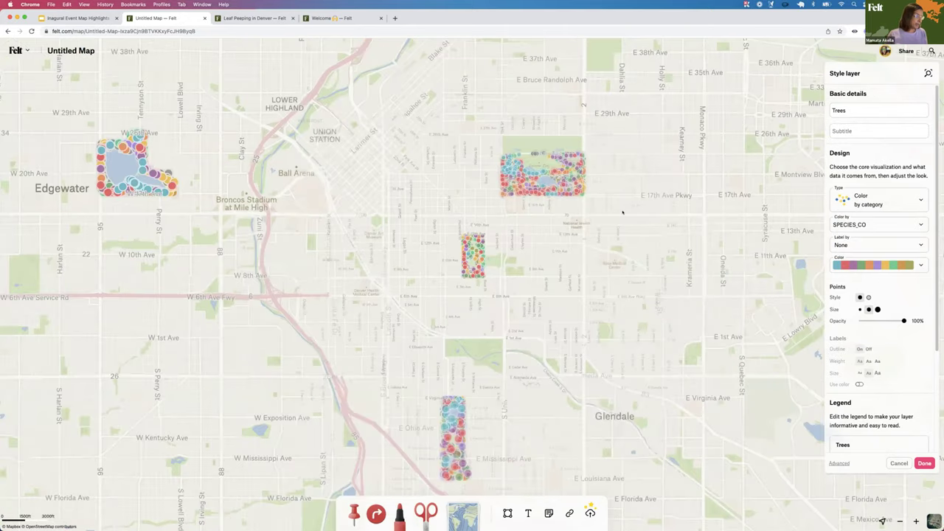
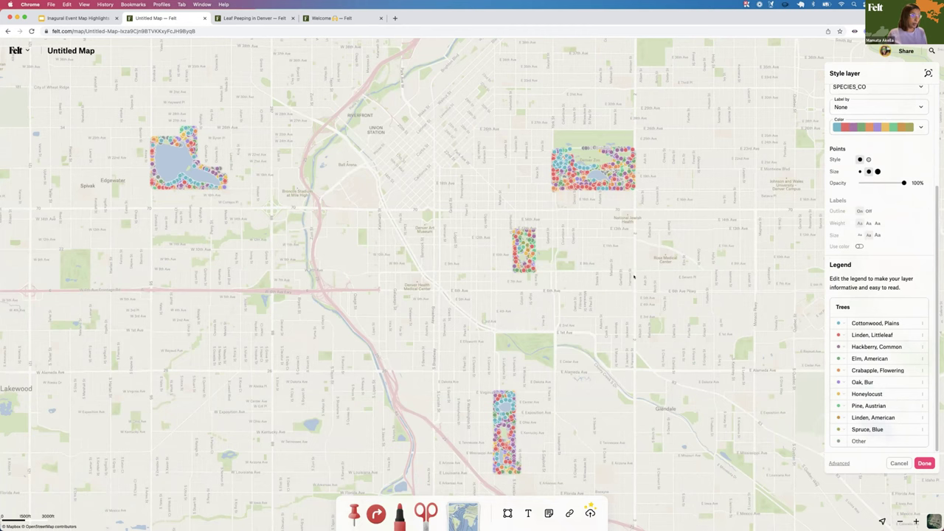
{"action": "scroll", "coordinate": [615, 280], "scroll_direction": "down", "scroll_amount": 2}
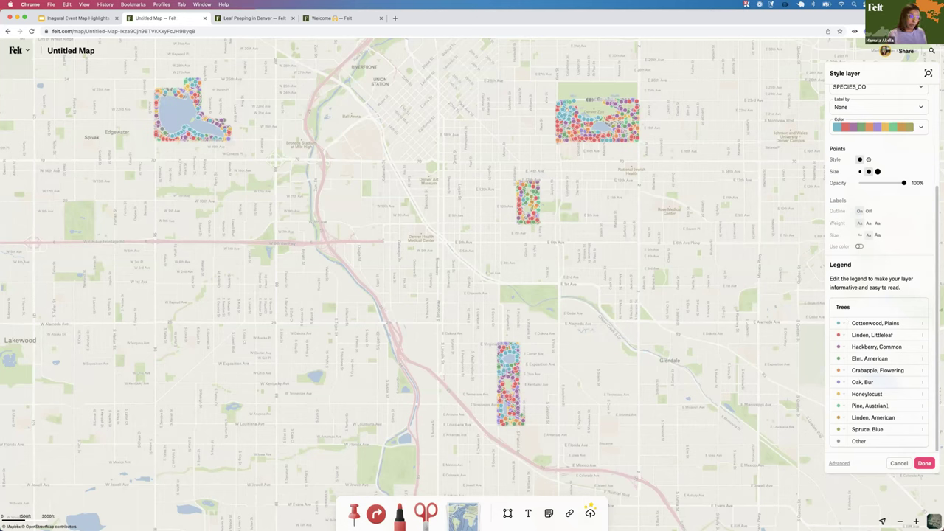
{"action": "scroll", "coordinate": [877, 318], "scroll_direction": "up", "scroll_amount": 4}
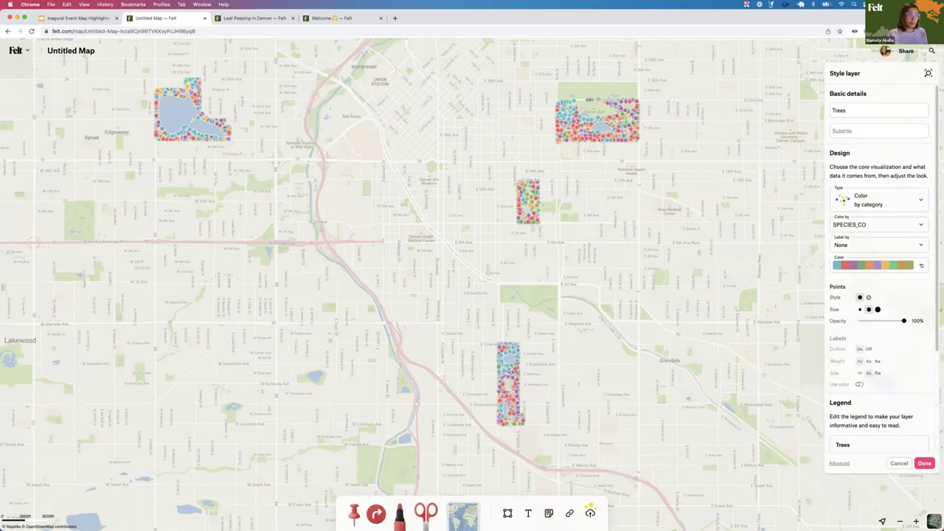
{"action": "left_click", "coordinate": [920, 265]}
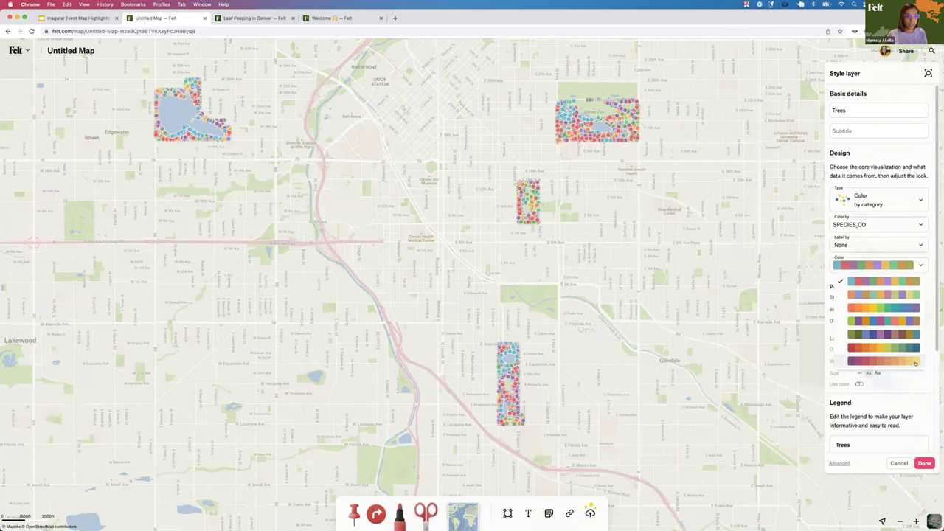
Apply the purple-to-yellow colour palette to the Trees layer's tree points
{"action": "left_click", "coordinate": [916, 363]}
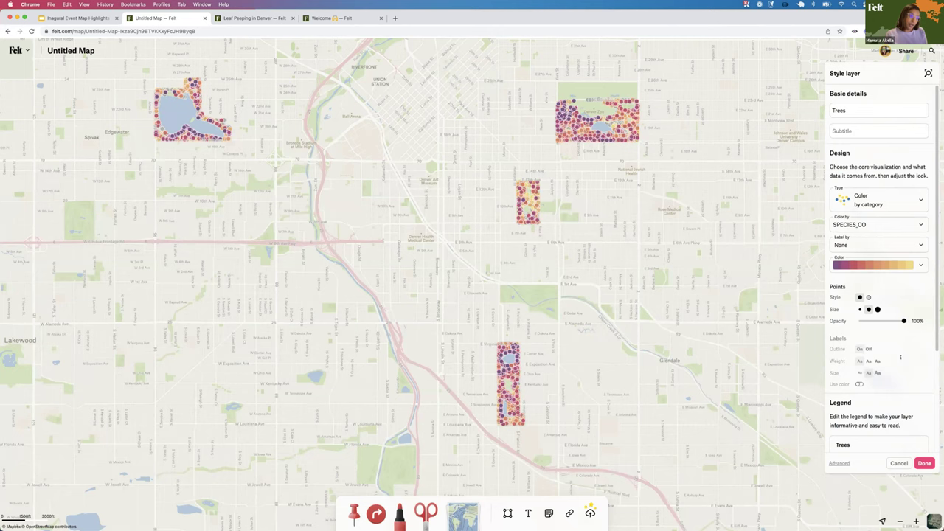
{"action": "scroll", "coordinate": [900, 357], "scroll_direction": "down", "scroll_amount": 3}
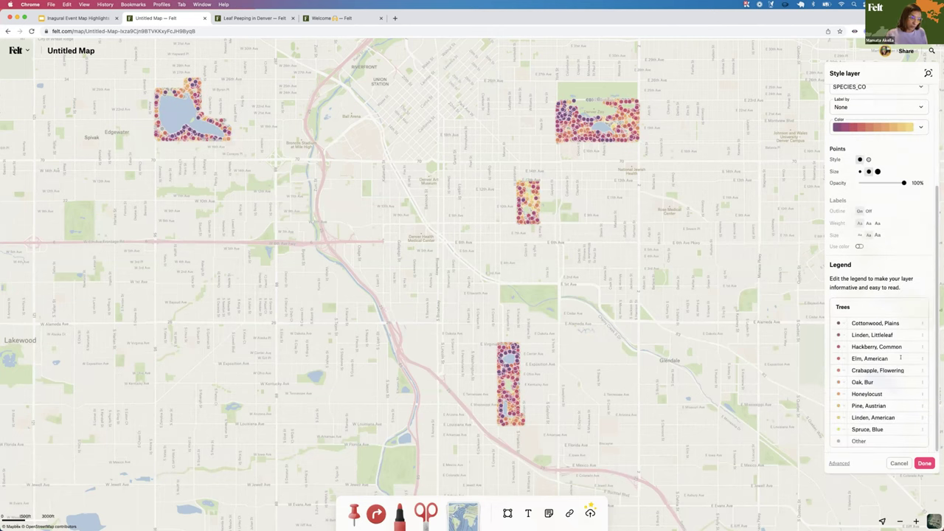
{"action": "left_click", "coordinate": [840, 323]}
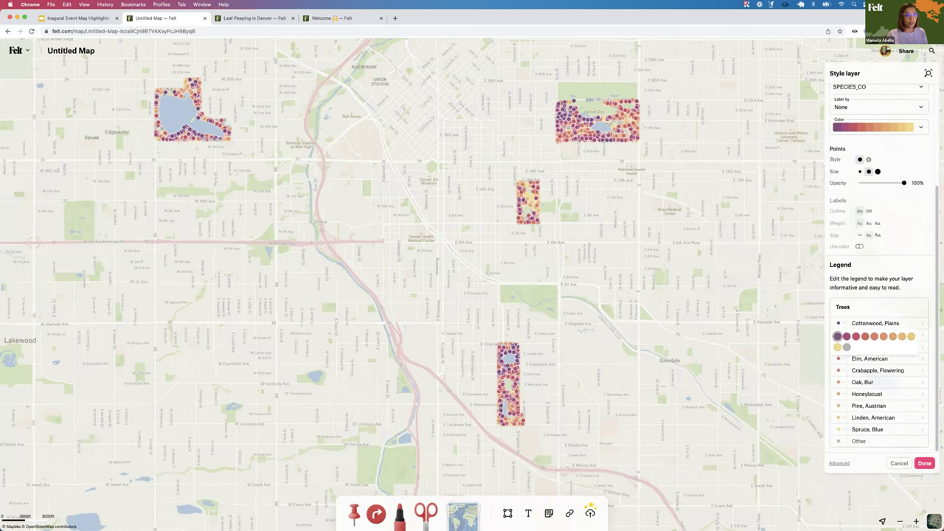
Colour Cottonwood, Plains and Linden, Littleleaf yellow, and recolour Hackberry, Common
{"action": "left_click", "coordinate": [859, 306]}
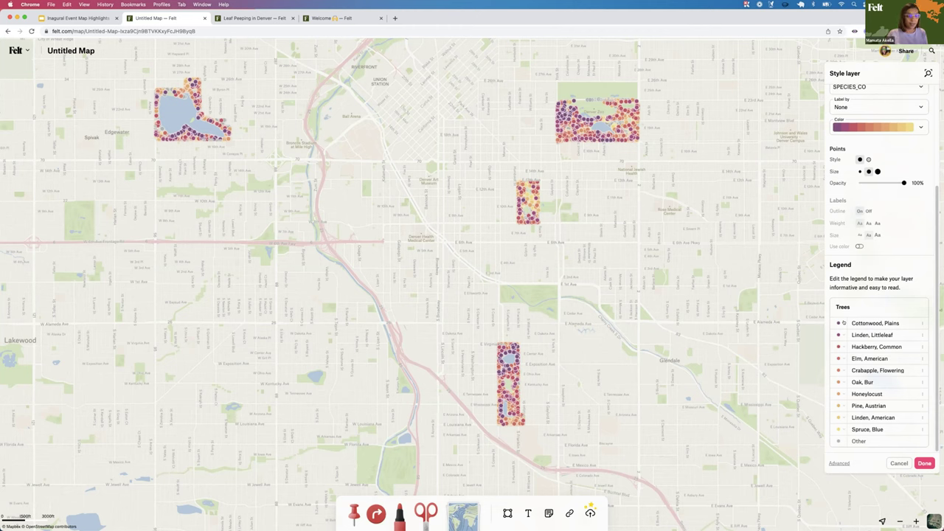
{"action": "left_click", "coordinate": [843, 322]}
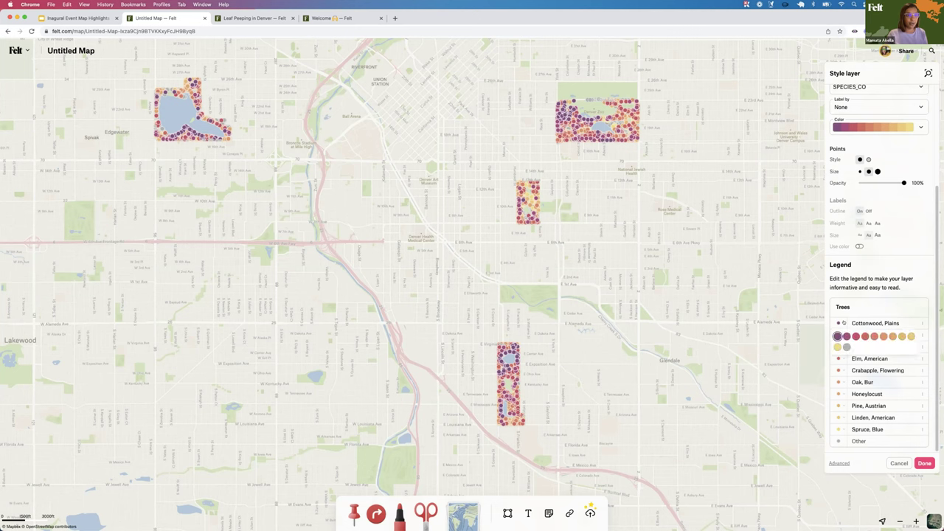
{"action": "left_click", "coordinate": [837, 347]}
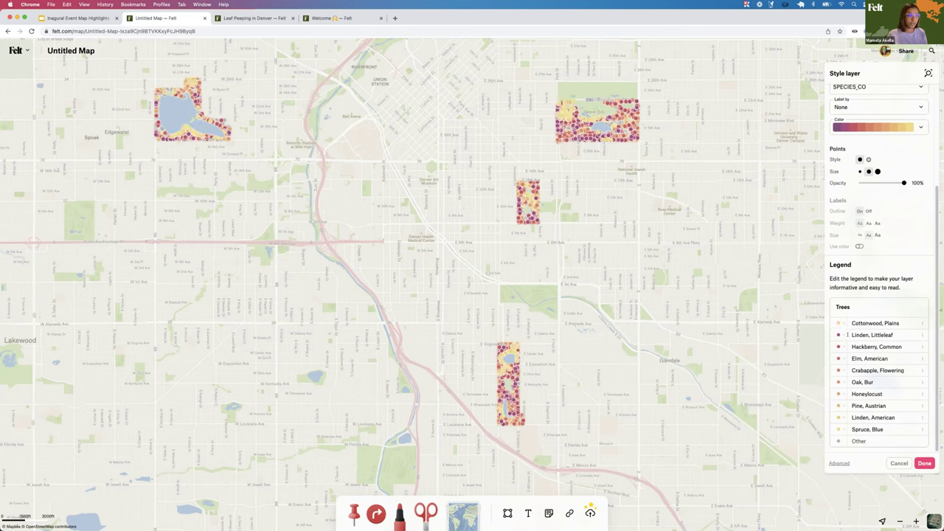
{"action": "left_click", "coordinate": [846, 335]}
{"action": "left_click", "coordinate": [906, 348]}
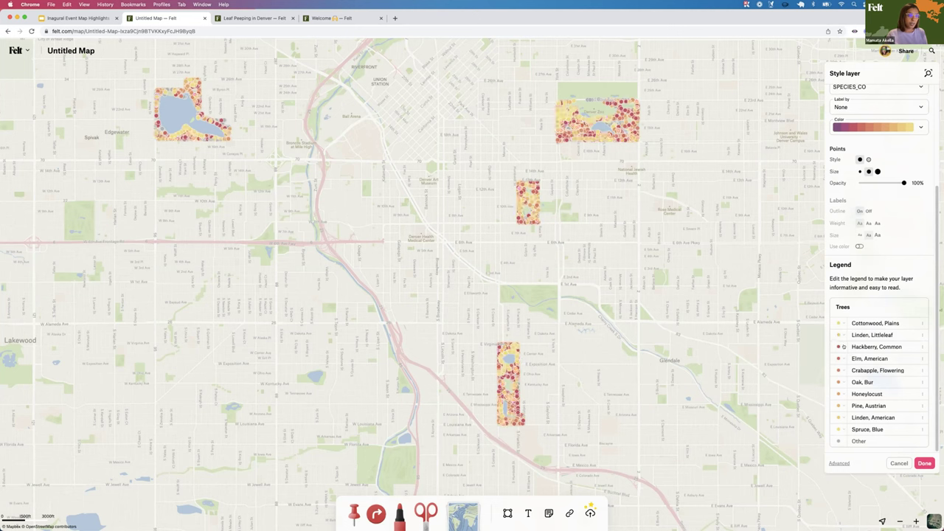
{"action": "left_click", "coordinate": [892, 359]}
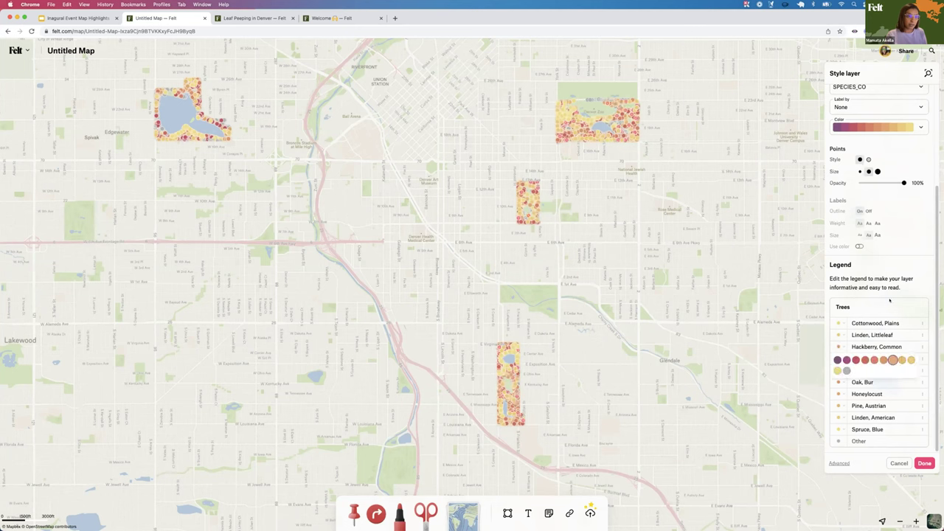
Give Crabapple, Flowering a dark purple, leaving Elm, Oak and Pine unchanged
{"action": "left_click", "coordinate": [841, 359]}
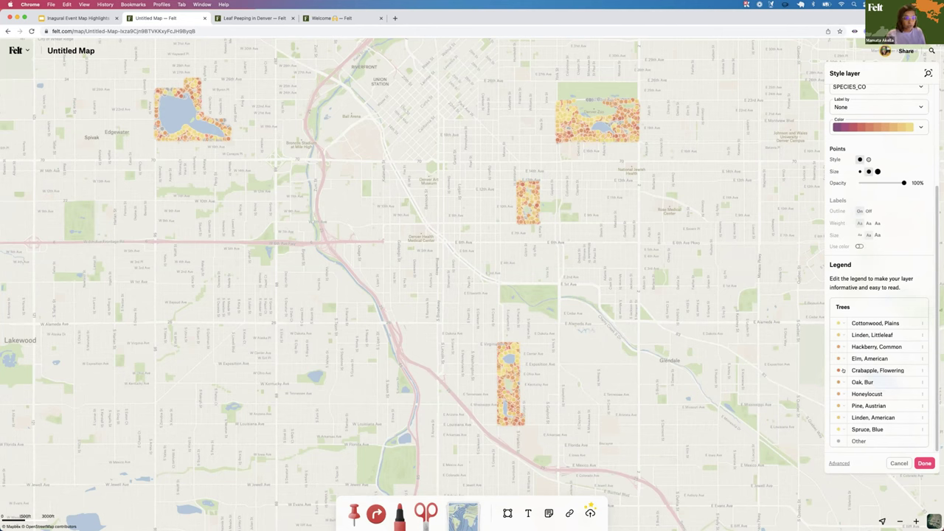
{"action": "left_click", "coordinate": [842, 371]}
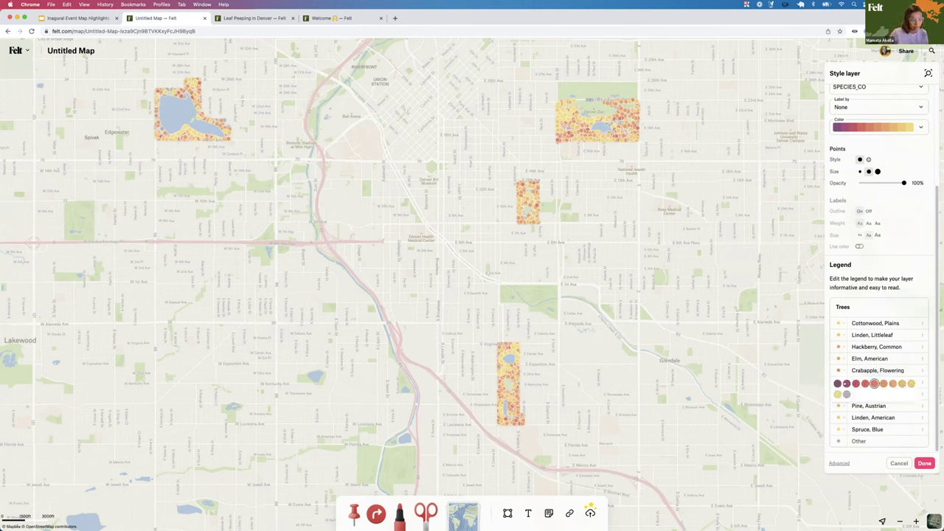
{"action": "left_click", "coordinate": [847, 383]}
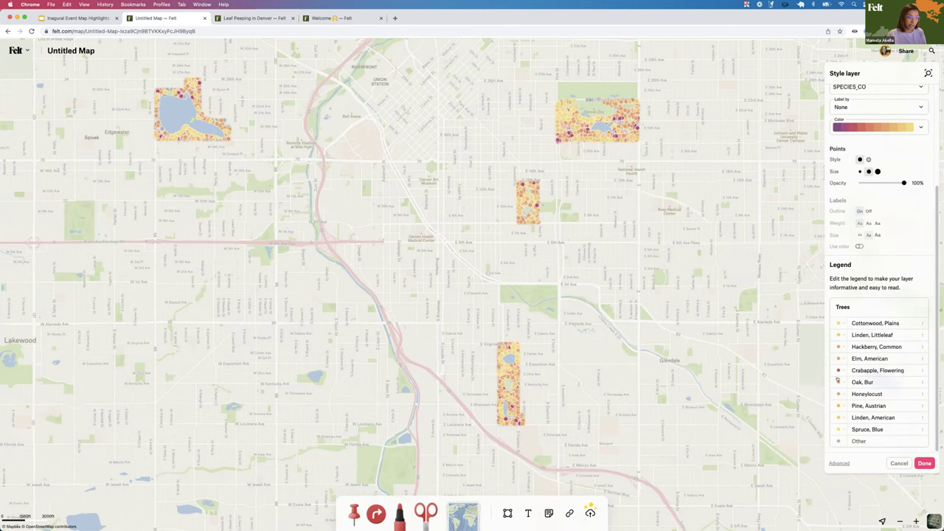
{"action": "left_click", "coordinate": [839, 382]}
{"action": "left_click", "coordinate": [841, 394]}
{"action": "left_click", "coordinate": [902, 407]}
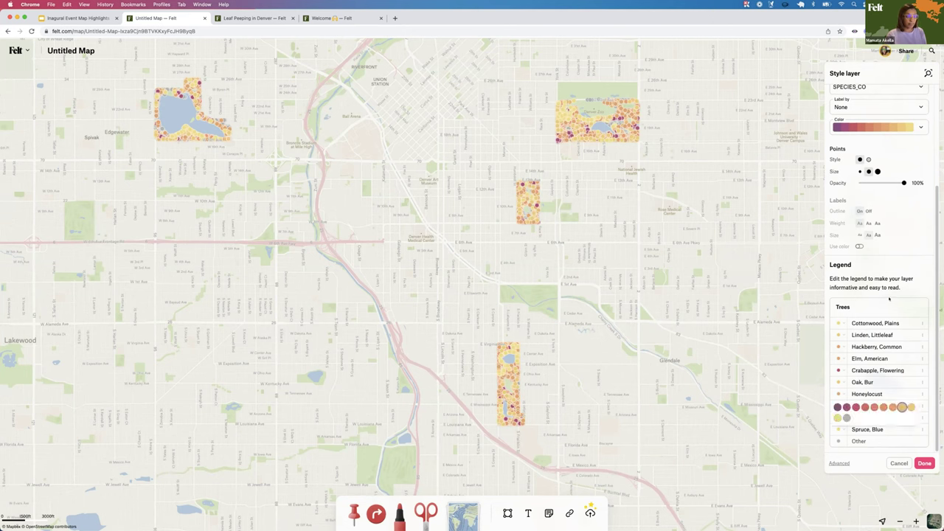
{"action": "left_click", "coordinate": [889, 298]}
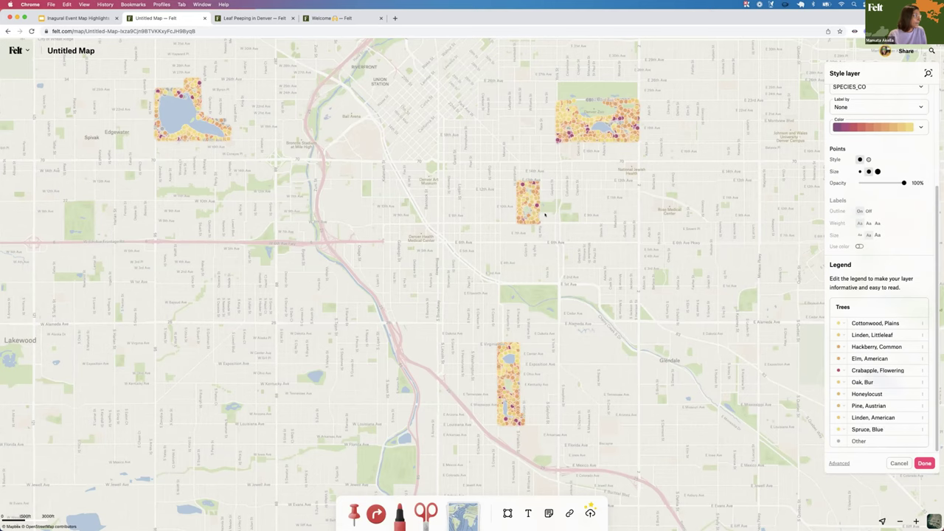
Zoom the map into the two central park tree patches near downtown
{"action": "scroll", "coordinate": [590, 213], "scroll_direction": "up", "scroll_amount": 2}
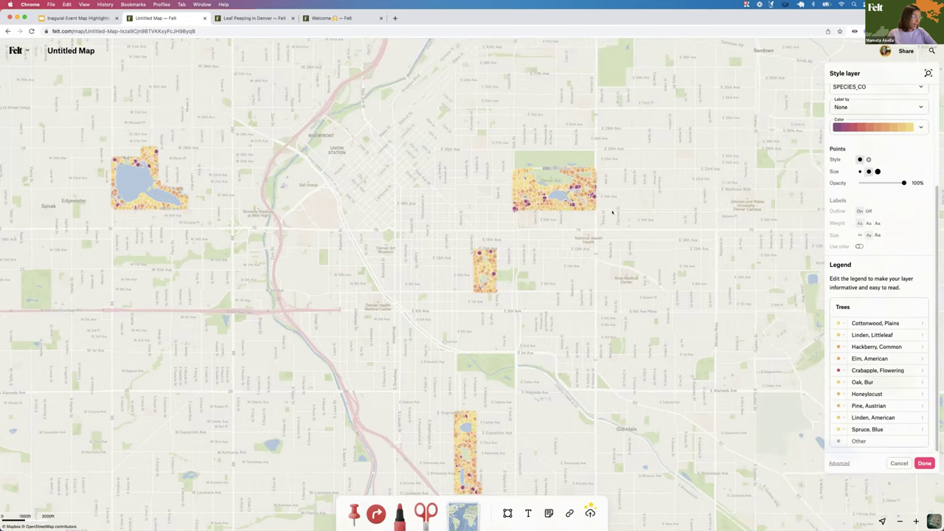
{"action": "scroll", "coordinate": [536, 270], "scroll_direction": "up", "scroll_amount": 3}
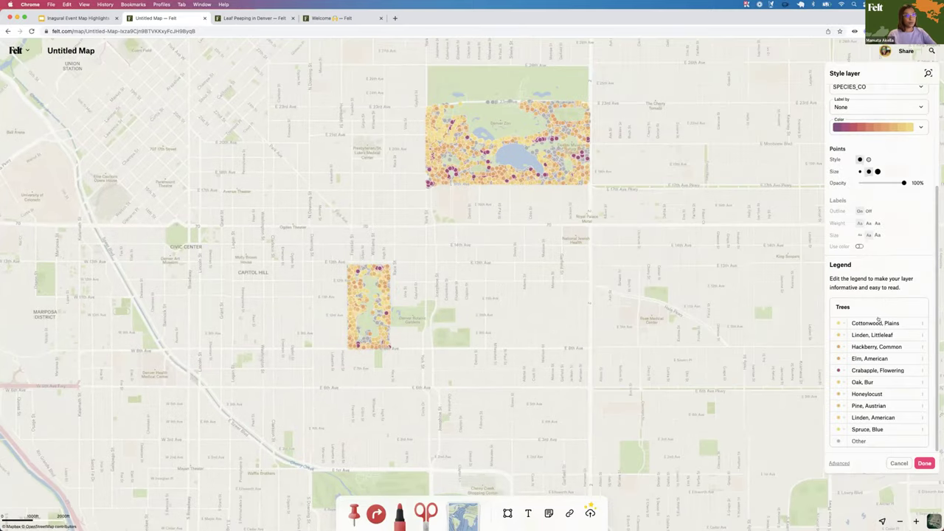
{"action": "scroll", "coordinate": [879, 206], "scroll_direction": "up", "scroll_amount": 3}
{"action": "scroll", "coordinate": [879, 206], "scroll_direction": "down", "scroll_amount": 3}
{"action": "left_click", "coordinate": [841, 464]}
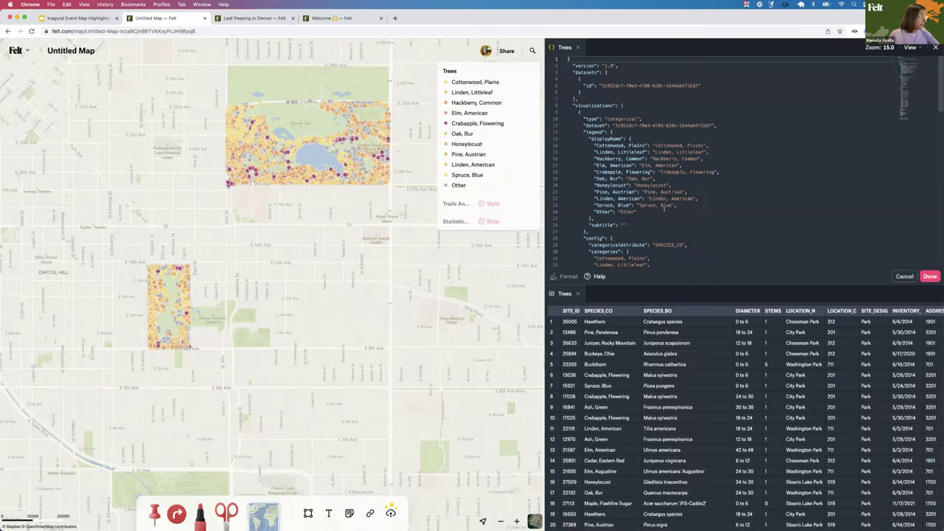
Delete 'Spruce, Blue' from the Trees style's categories array and apply the edit
{"action": "left_click", "coordinate": [519, 71]}
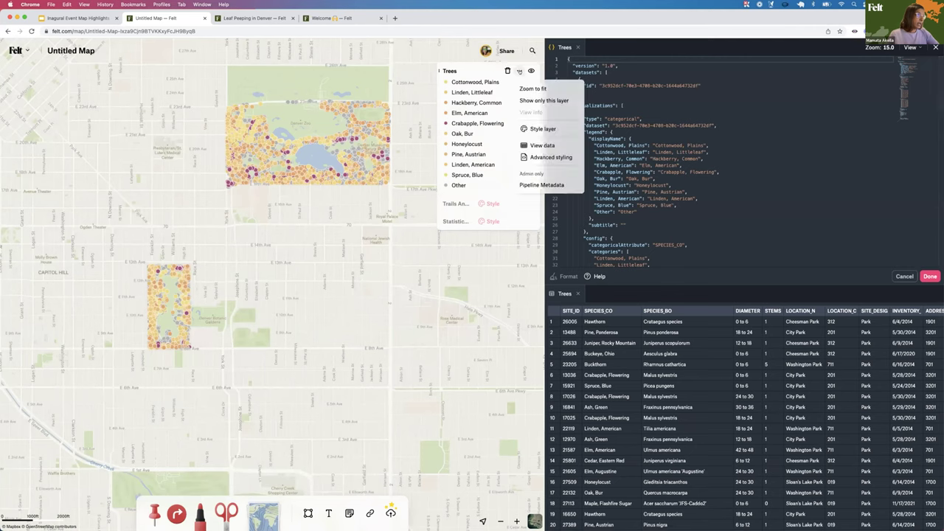
{"action": "left_click", "coordinate": [543, 128]}
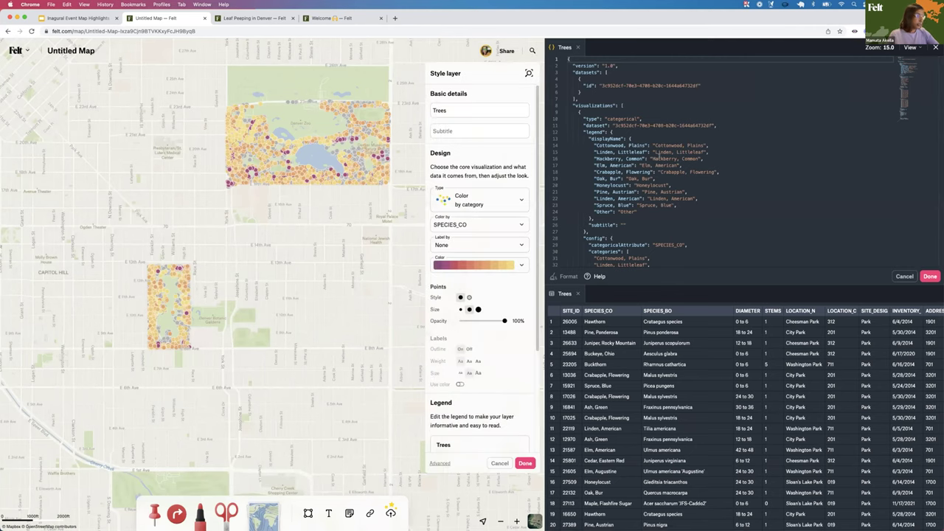
{"action": "scroll", "coordinate": [665, 215], "scroll_direction": "down", "scroll_amount": 3}
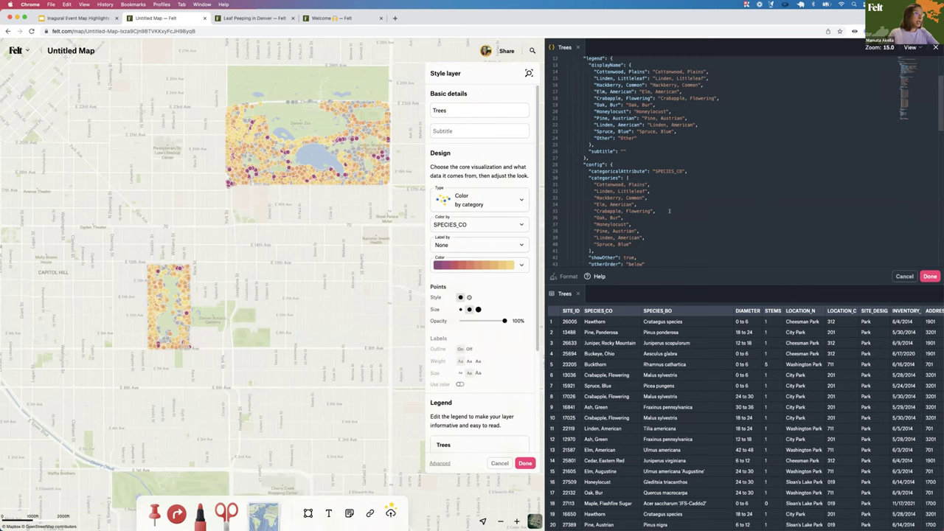
{"action": "scroll", "coordinate": [669, 210], "scroll_direction": "down", "scroll_amount": 3}
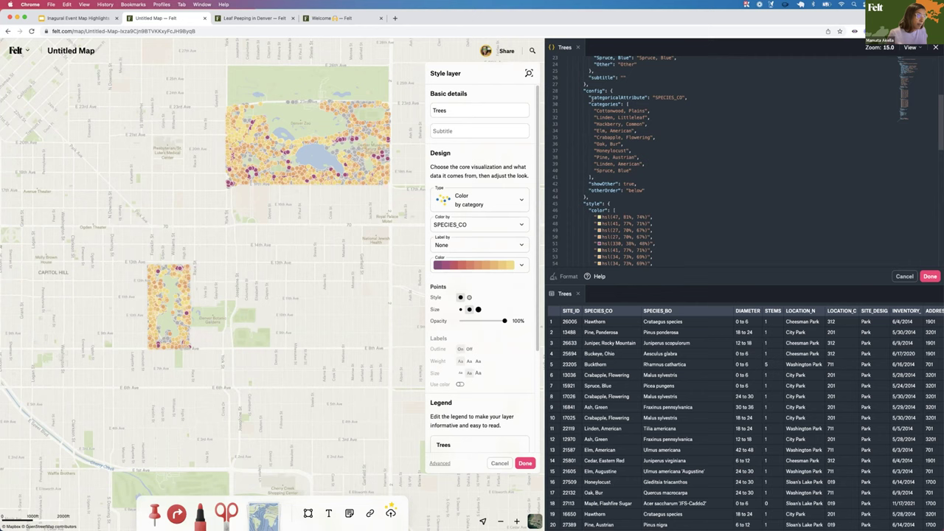
{"action": "left_click_drag", "start_coordinate": [587, 104], "coordinate": [632, 170]}
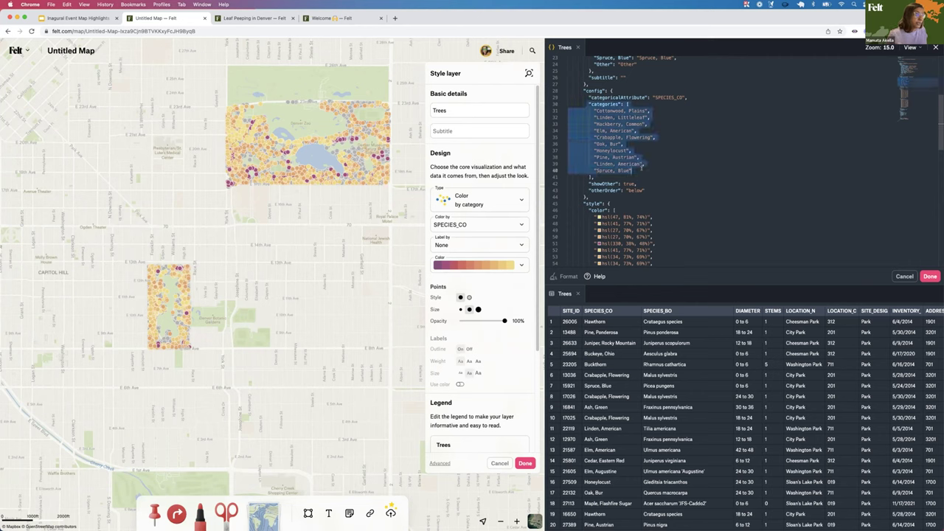
{"action": "left_click", "coordinate": [665, 162]}
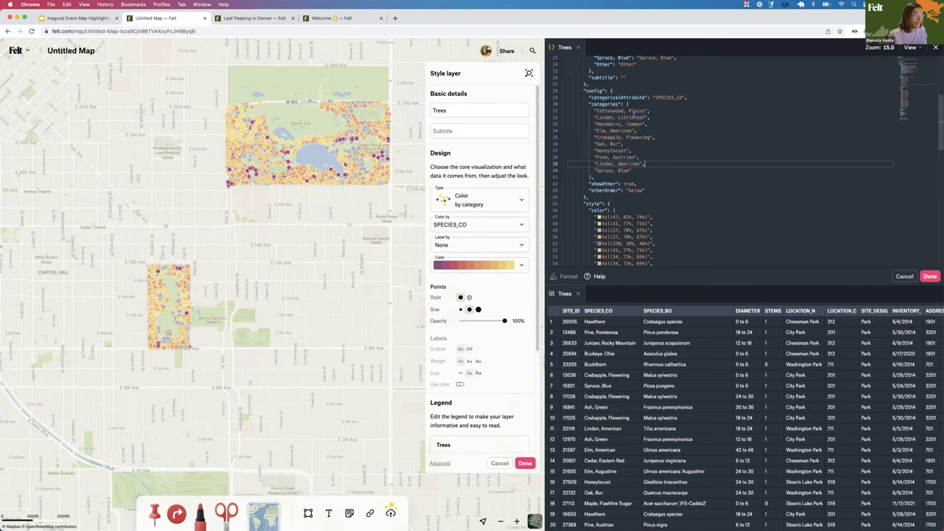
{"action": "scroll", "coordinate": [497, 251], "scroll_direction": "down", "scroll_amount": 4}
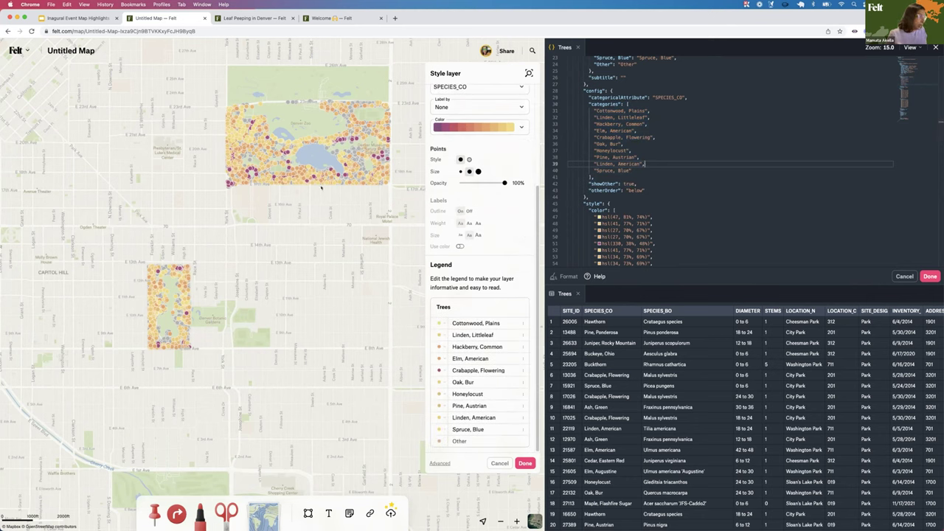
{"action": "left_click_drag", "start_coordinate": [643, 170], "coordinate": [588, 171]}
{"action": "key", "text": "BackSpace"}
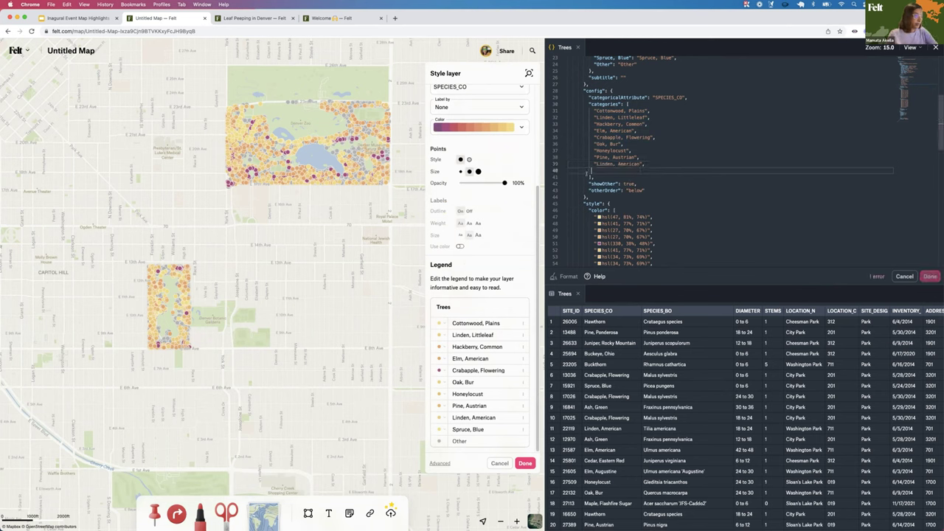
{"action": "key", "text": "BackSpace"}
{"action": "key", "text": "BackSpace"}
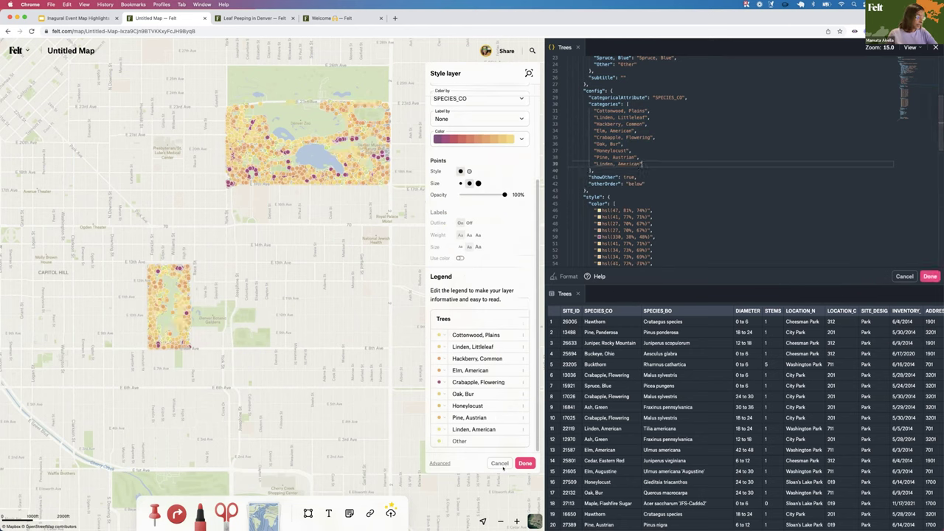
{"action": "left_click", "coordinate": [524, 464]}
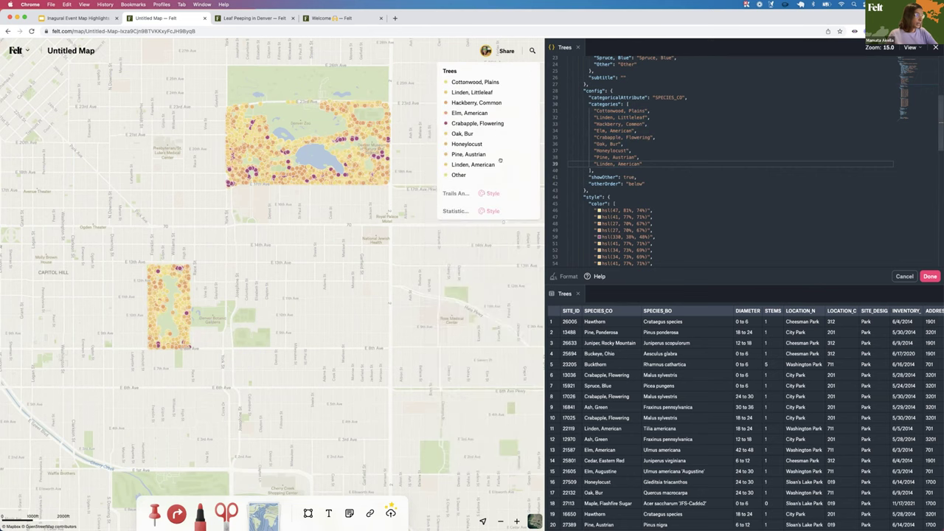
Remove the Pine, Austrian category, set showOther to false and delete otherOrder
{"action": "left_click_drag", "start_coordinate": [641, 157], "coordinate": [591, 157]}
{"action": "key", "text": "BackSpace"}
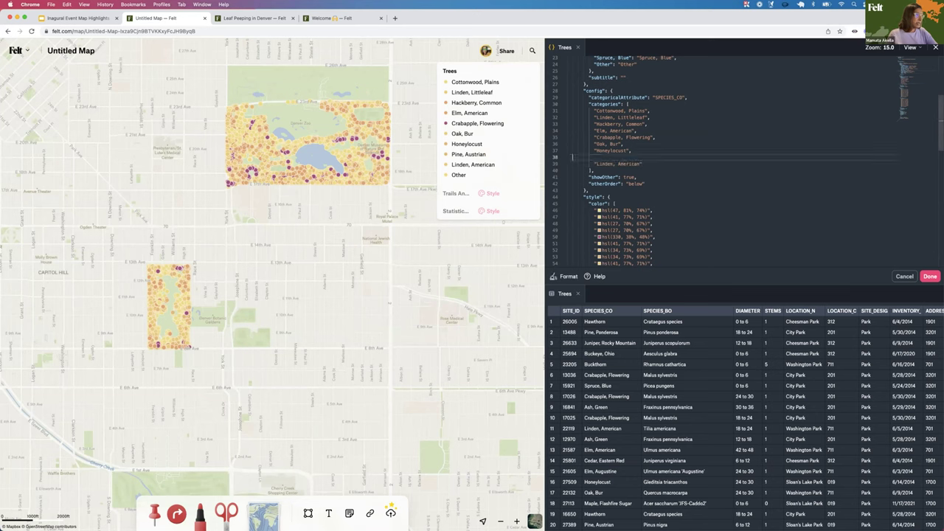
{"action": "key", "text": "BackSpace"}
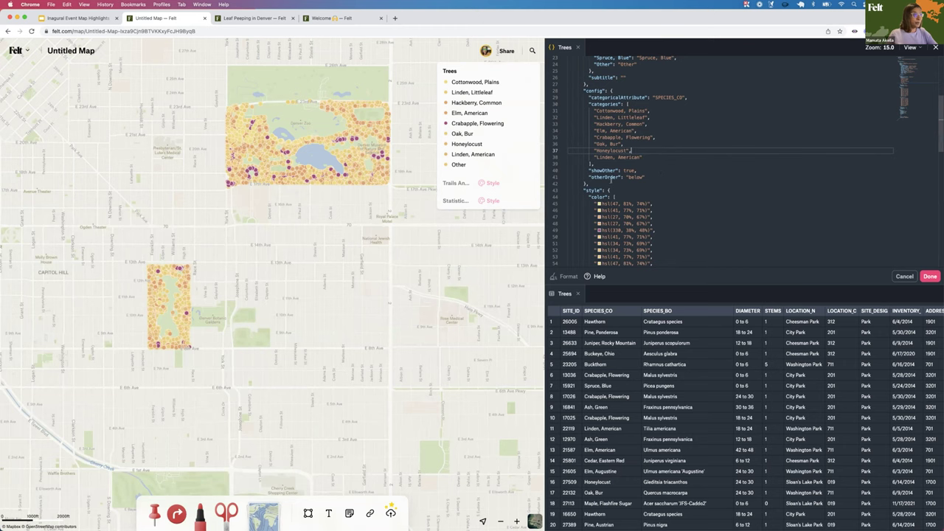
{"action": "left_click_drag", "start_coordinate": [588, 171], "coordinate": [636, 171]}
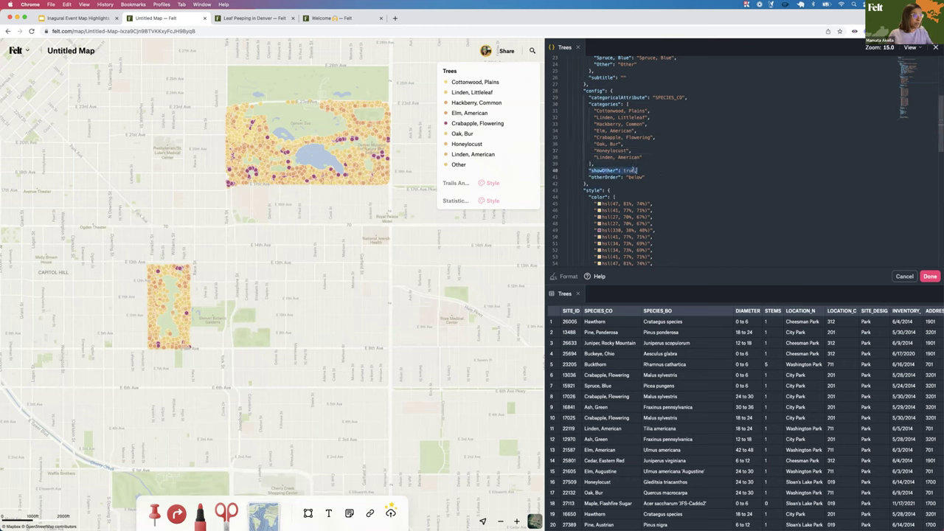
{"action": "left_click", "coordinate": [652, 169]}
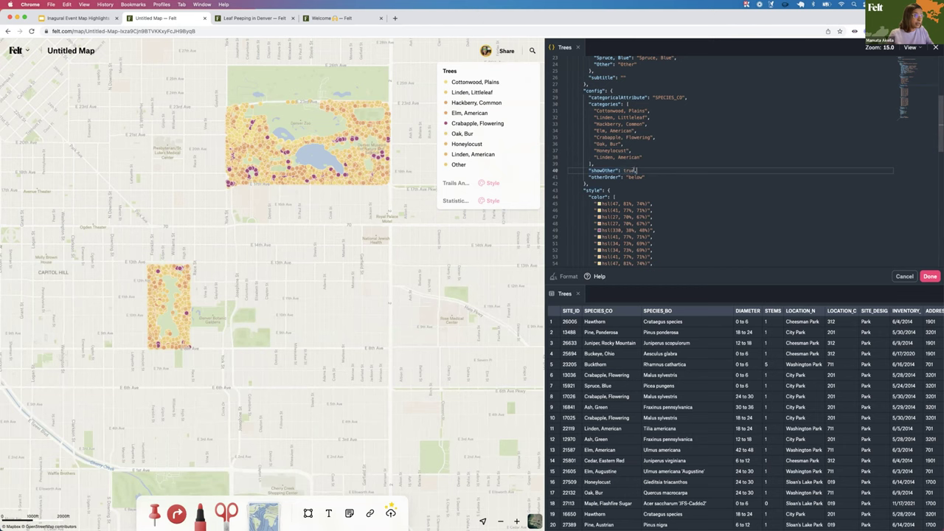
{"action": "key", "text": "BackSpace"}
{"action": "key", "text": "BackSpace"}
{"action": "key", "text": "BackSpace"}
{"action": "key", "text": "BackSpace"}
{"action": "key", "text": "BackSpace"}
{"action": "type", "text": "false,"}
{"action": "left_click", "coordinate": [652, 177]}
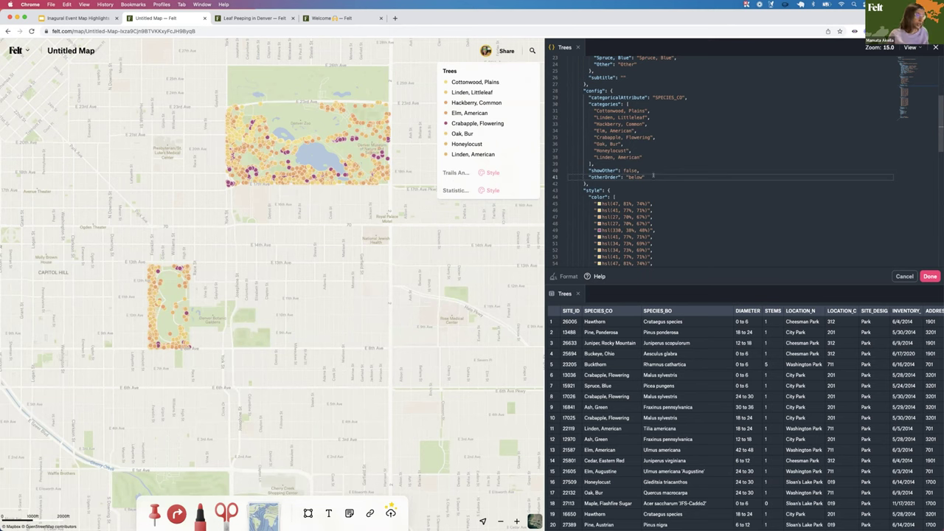
{"action": "left_click_drag", "start_coordinate": [645, 177], "coordinate": [585, 177]}
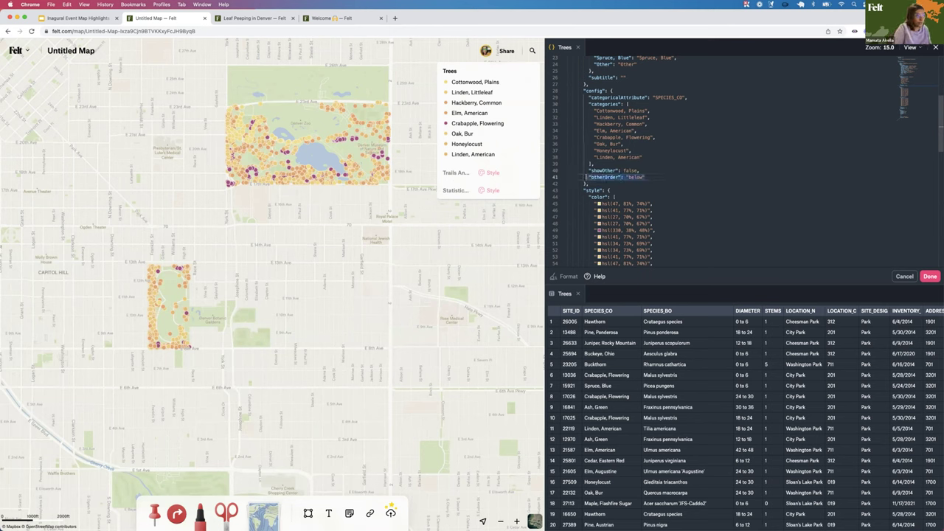
{"action": "key", "text": "BackSpace"}
{"action": "key", "text": "BackSpace"}
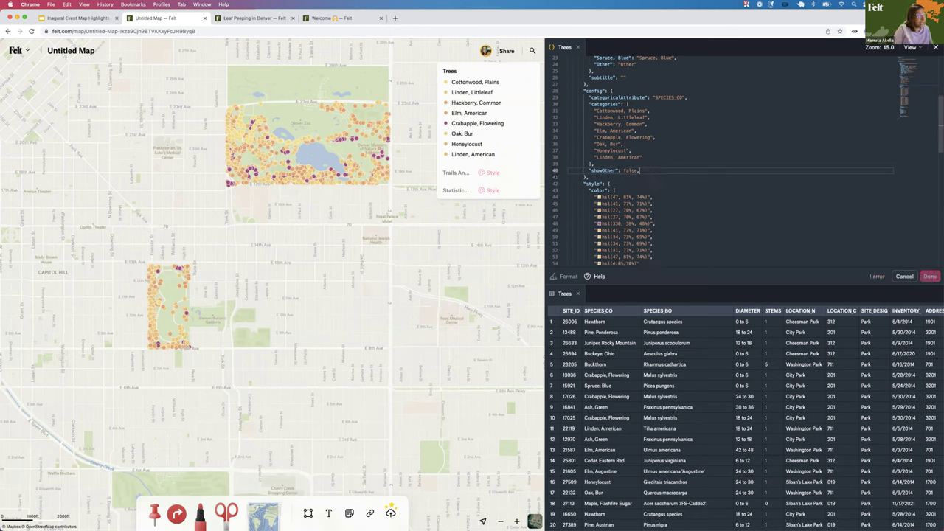
{"action": "key", "text": "BackSpace"}
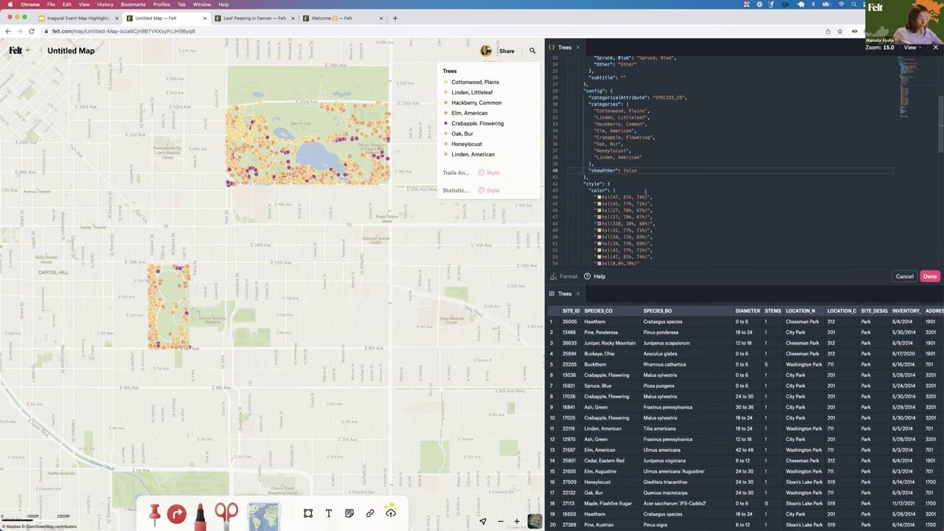
Set dot size to [2,10], strokeWidth 4 and opacity 0.8, then apply the style
{"action": "scroll", "coordinate": [646, 193], "scroll_direction": "down", "scroll_amount": 8}
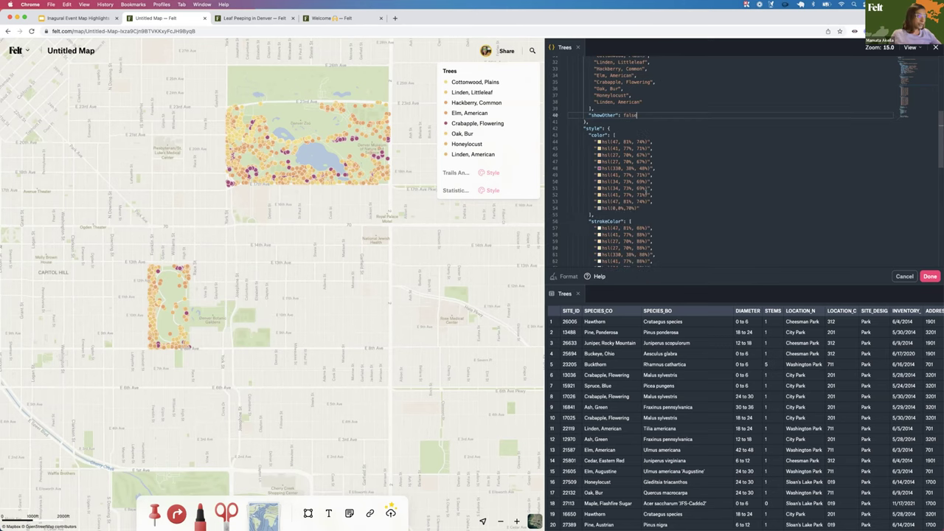
{"action": "scroll", "coordinate": [646, 193], "scroll_direction": "up", "scroll_amount": 7}
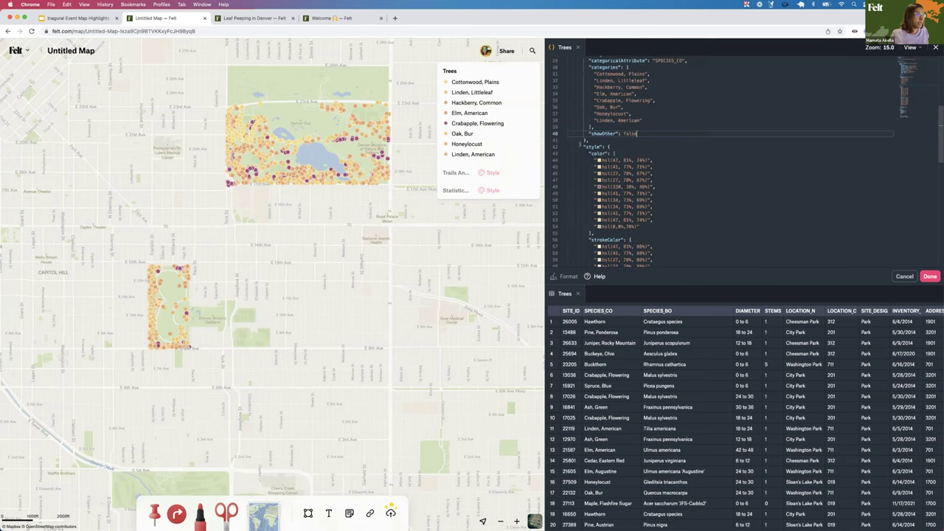
{"action": "scroll", "coordinate": [615, 214], "scroll_direction": "down", "scroll_amount": 1}
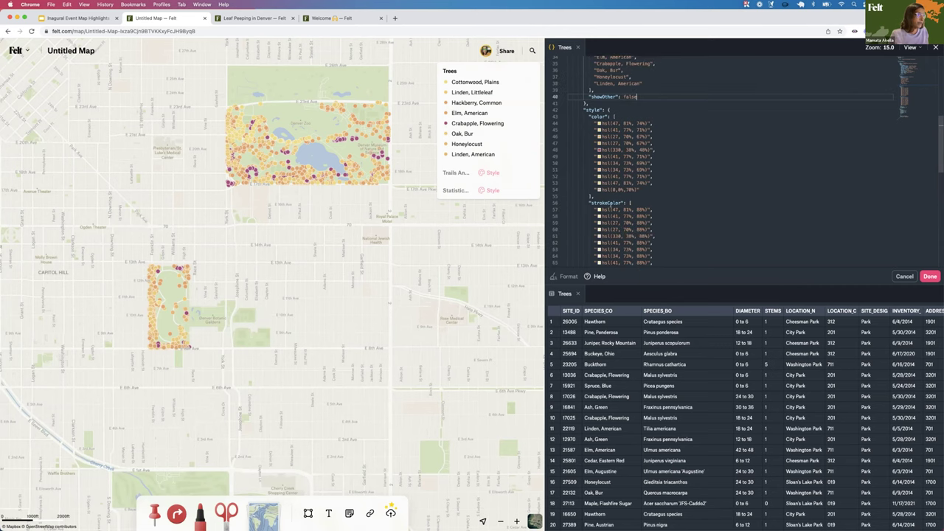
{"action": "scroll", "coordinate": [709, 233], "scroll_direction": "down", "scroll_amount": 3}
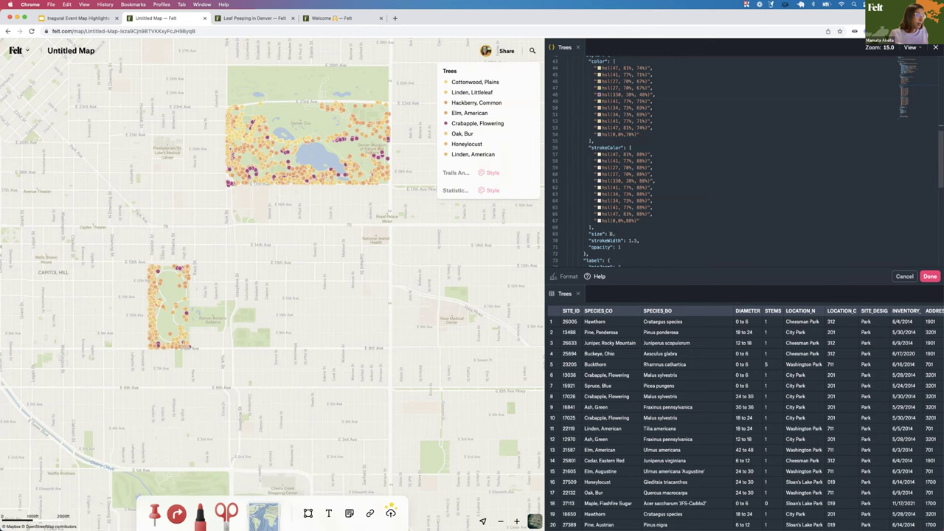
{"action": "left_click", "coordinate": [613, 234]}
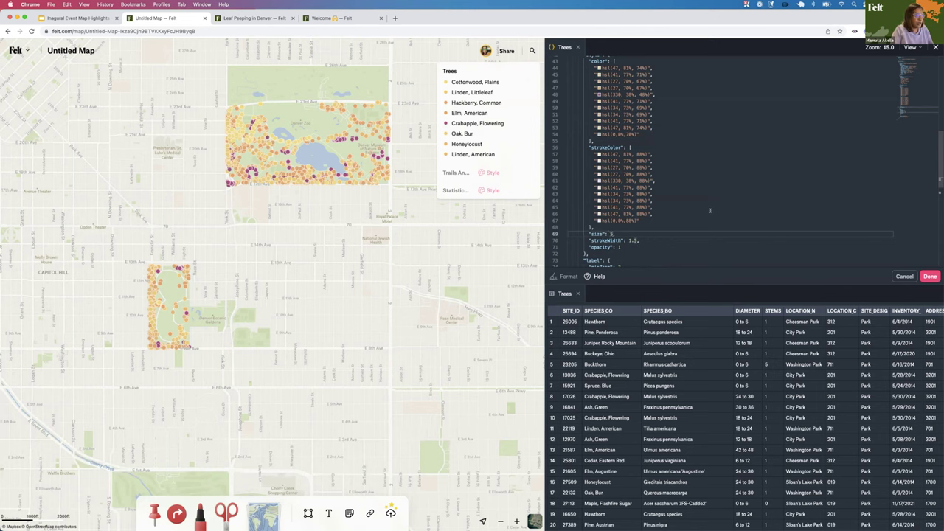
{"action": "key", "text": "BackSpace"}
{"action": "type", "text": "["}
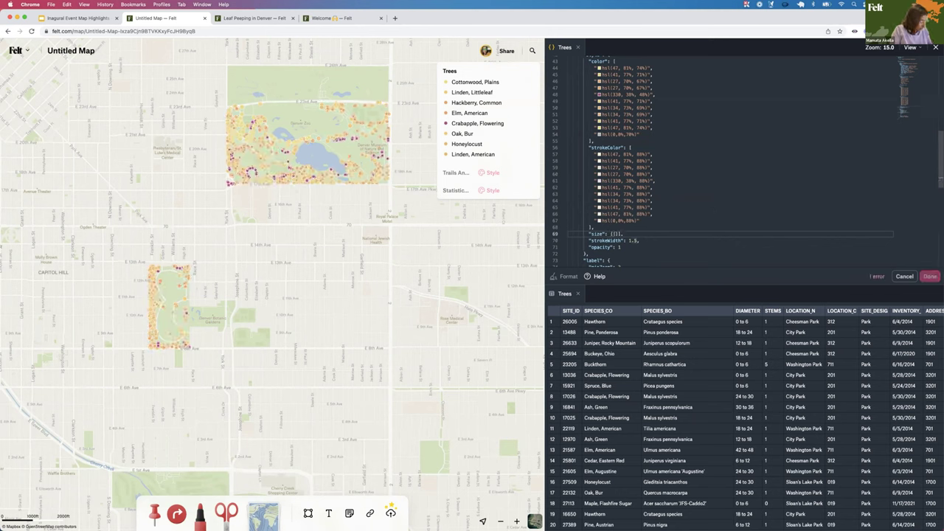
{"action": "type", "text": "[2,10"}
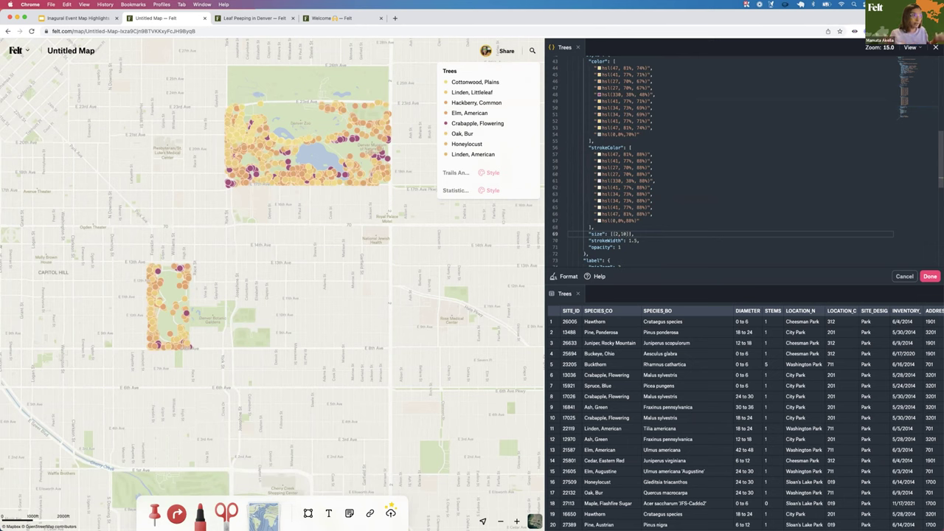
{"action": "scroll", "coordinate": [653, 229], "scroll_direction": "down", "scroll_amount": 3}
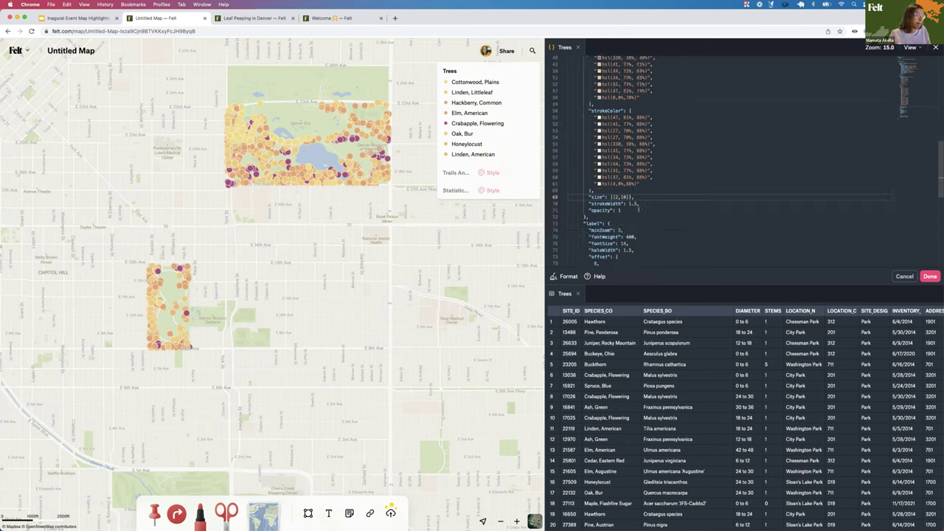
{"action": "key", "text": "Down"}
{"action": "key", "text": "BackSpace"}
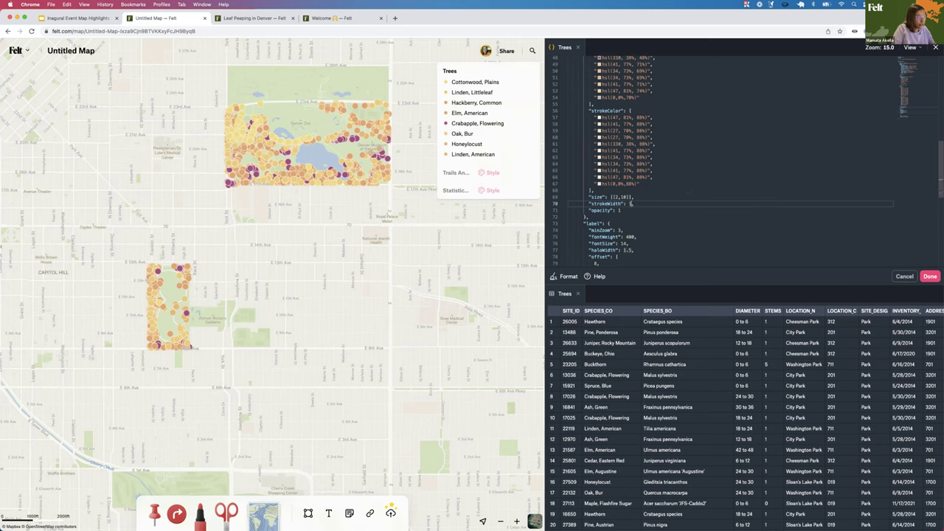
{"action": "type", "text": "4"}
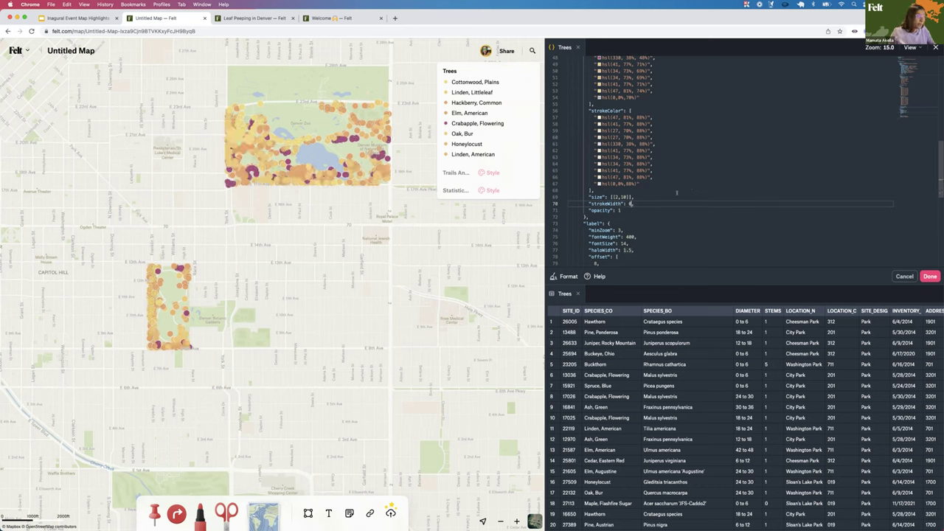
{"action": "key", "text": "Down"}
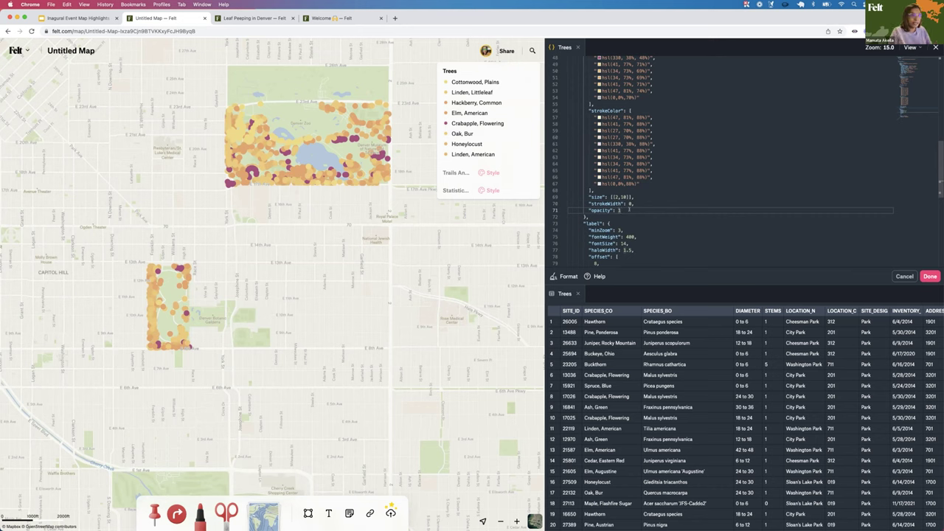
{"action": "key", "text": "BackSpace"}
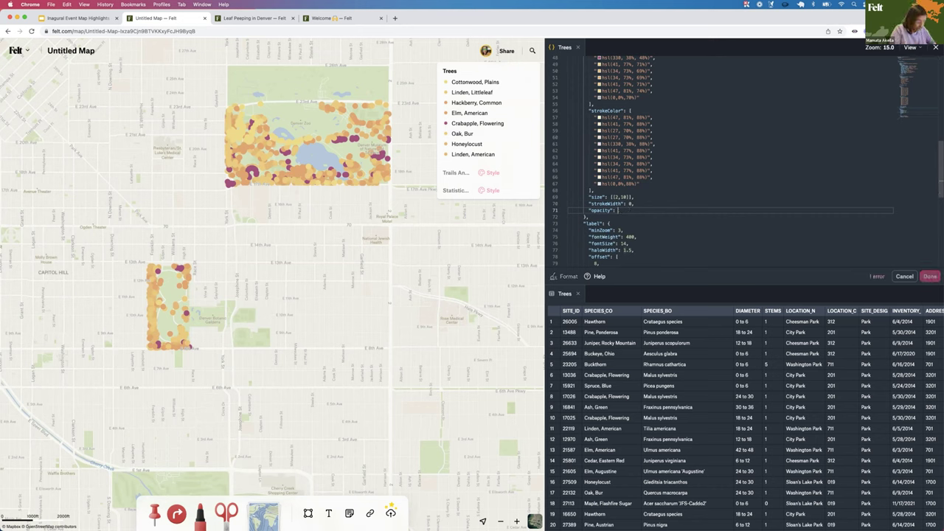
{"action": "type", "text": "0.8"}
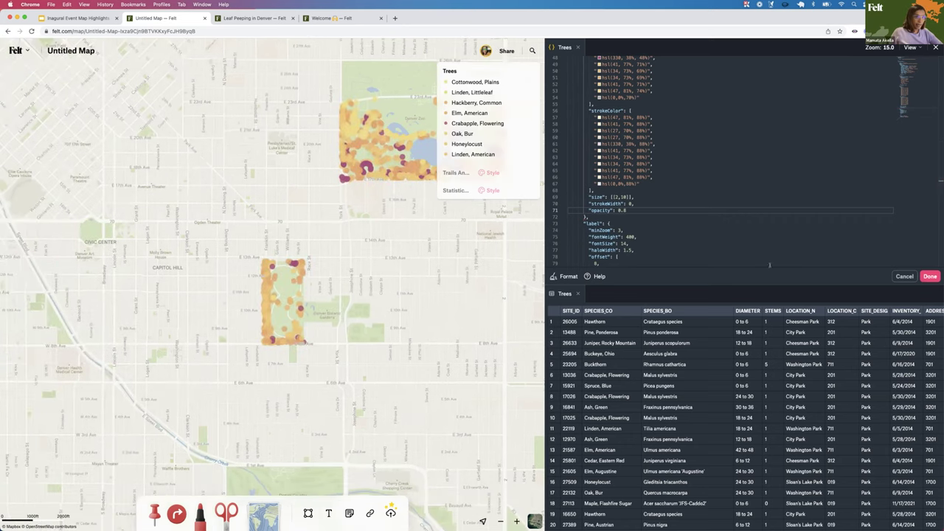
{"action": "left_click", "coordinate": [930, 276]}
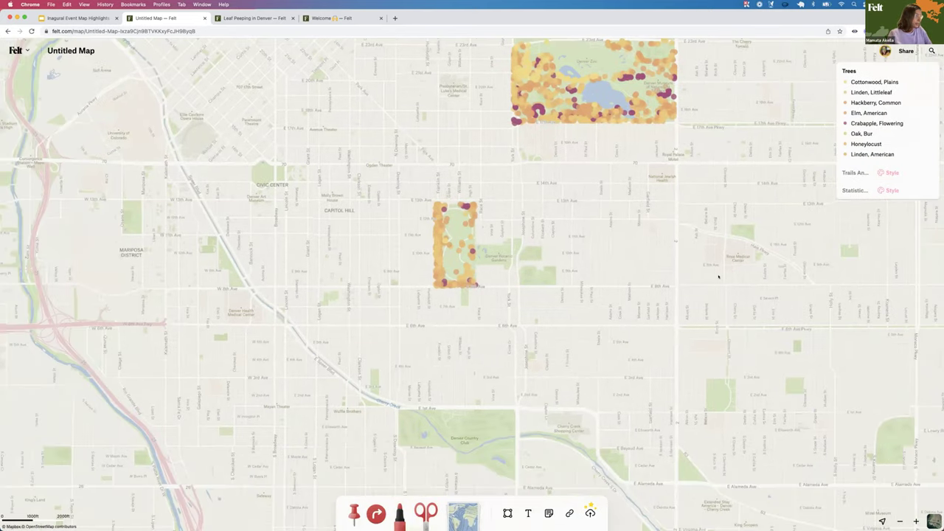
Switch on the Trails layer and recentre the map on the parks
{"action": "key", "text": "minus"}
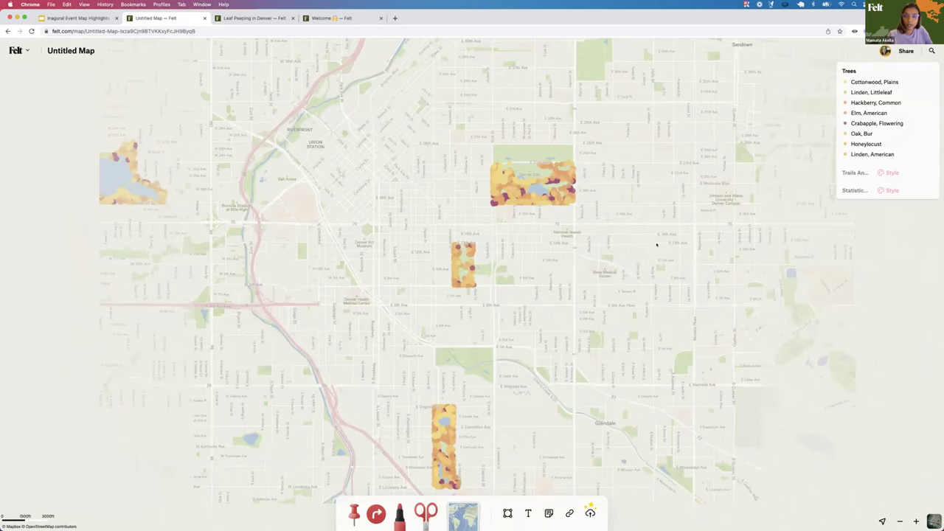
{"action": "left_click_drag", "start_coordinate": [657, 245], "coordinate": [710, 201]}
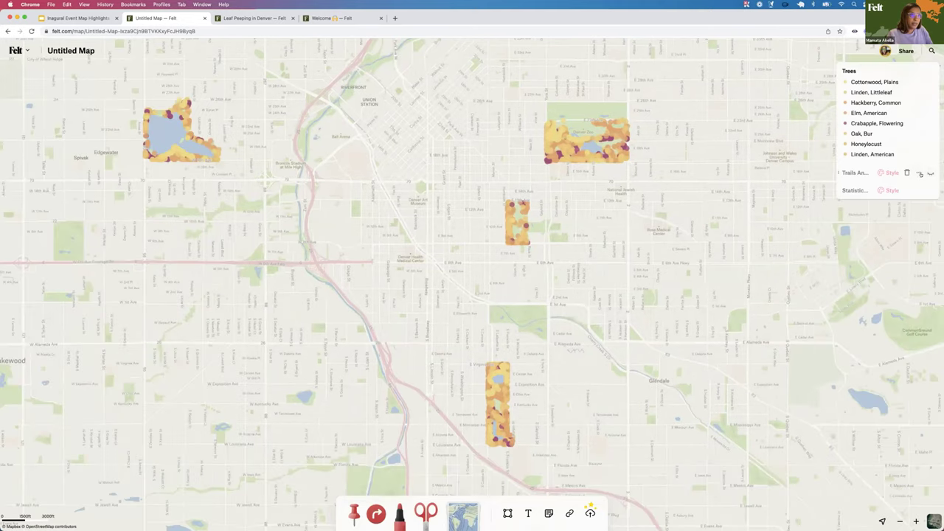
{"action": "left_click", "coordinate": [930, 173]}
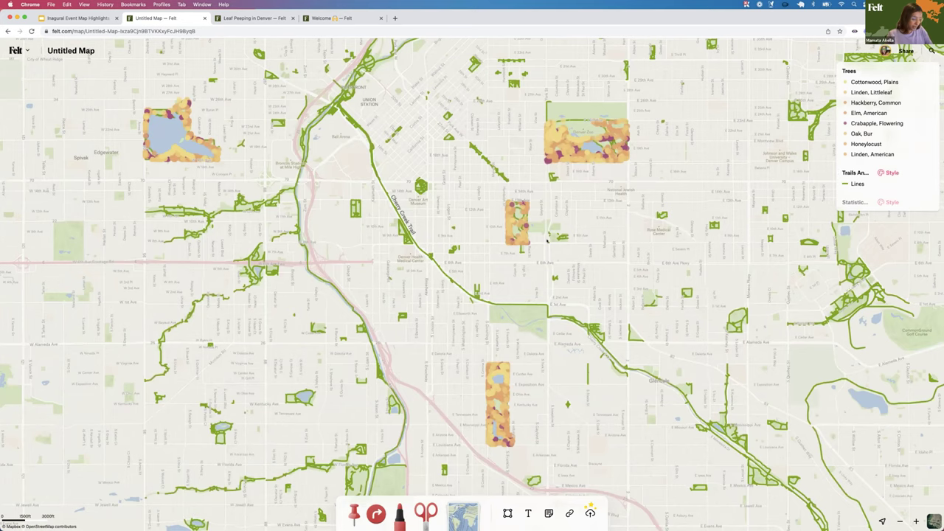
{"action": "left_click_drag", "start_coordinate": [550, 231], "coordinate": [493, 287]}
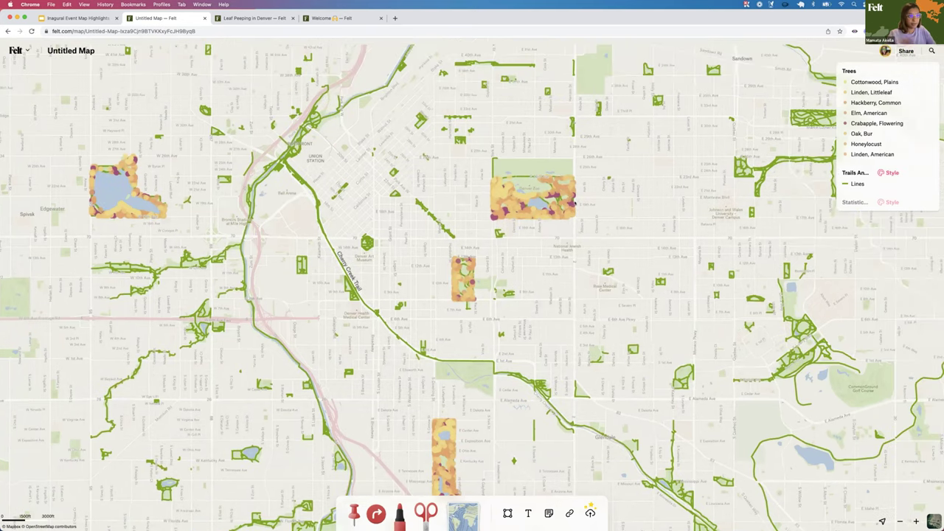
{"action": "key", "text": "plus"}
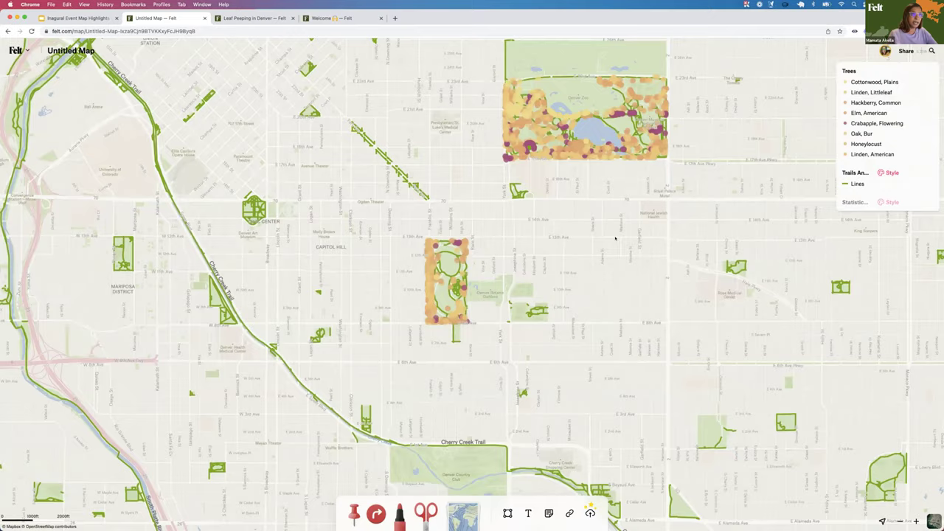
{"action": "scroll", "coordinate": [615, 240], "scroll_direction": "up", "scroll_amount": 2}
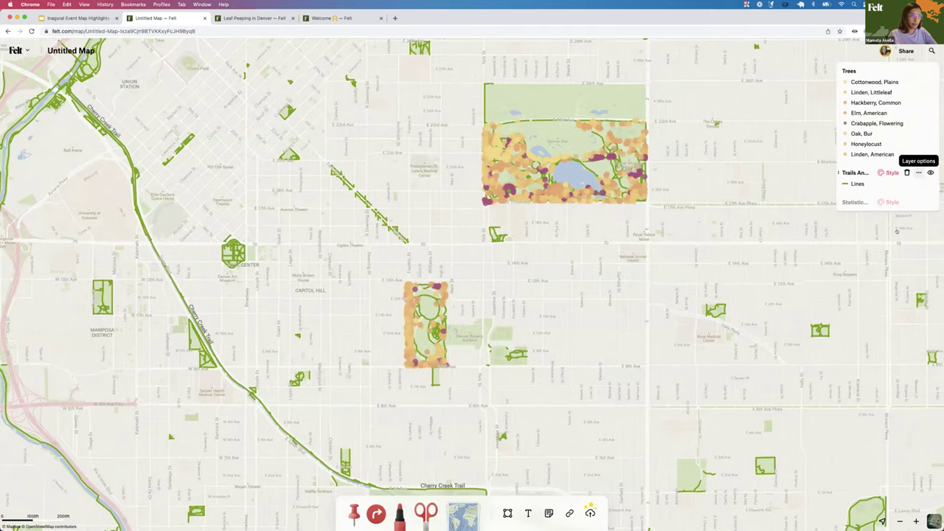
{"action": "left_click", "coordinate": [918, 172]}
Make the trail lines dashed, medium thickness, grey and lower in opacity
{"action": "left_click", "coordinate": [889, 228]}
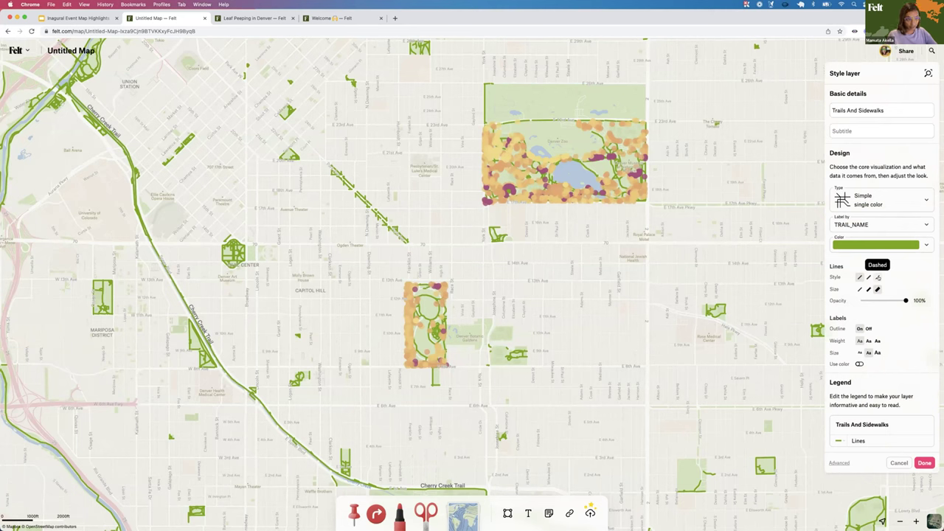
{"action": "left_click", "coordinate": [878, 277]}
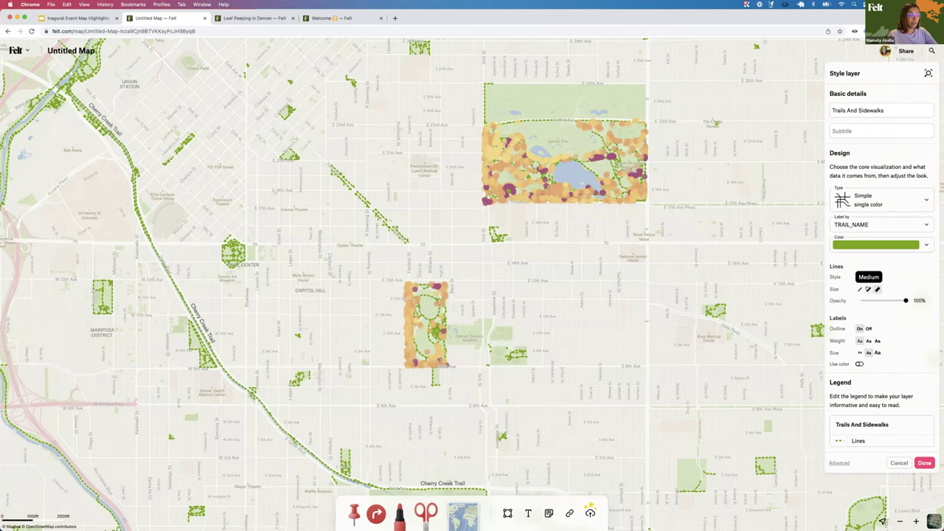
{"action": "left_click", "coordinate": [868, 289]}
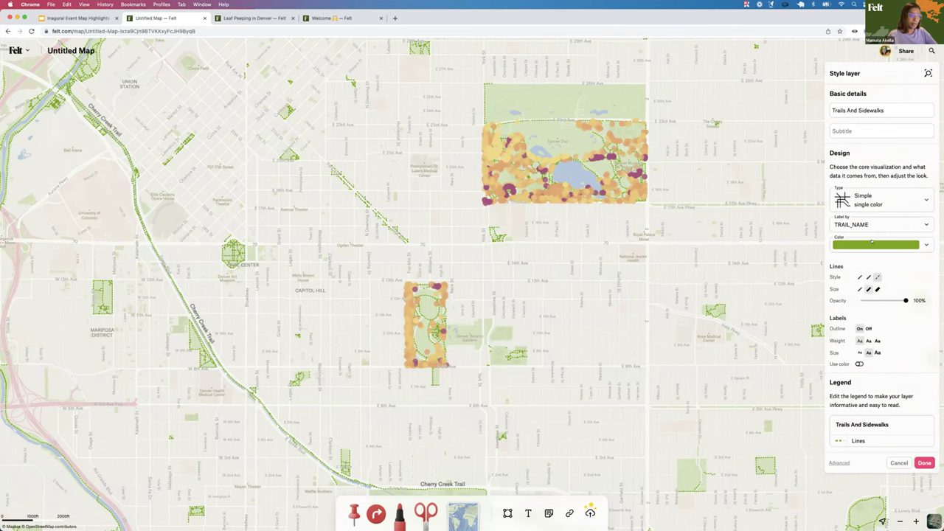
{"action": "left_click", "coordinate": [871, 247]}
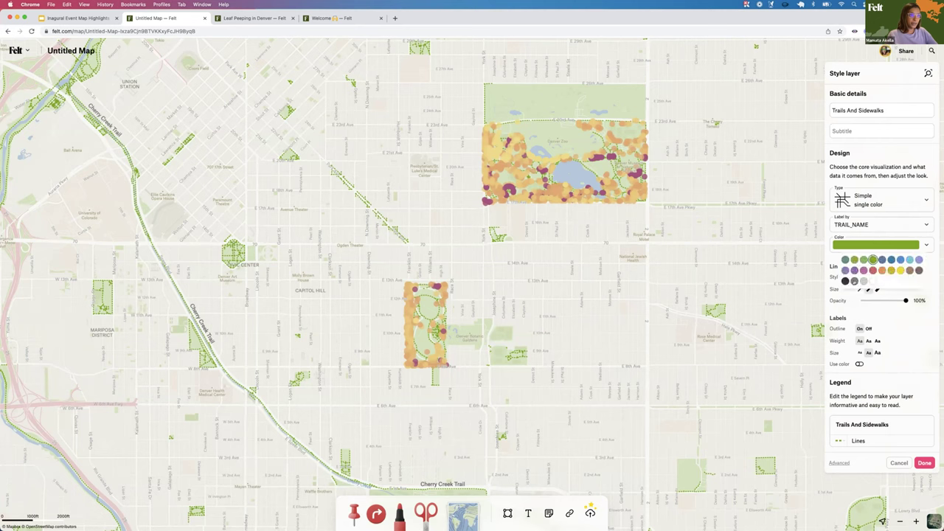
{"action": "left_click", "coordinate": [855, 281]}
{"action": "left_click", "coordinate": [900, 318]}
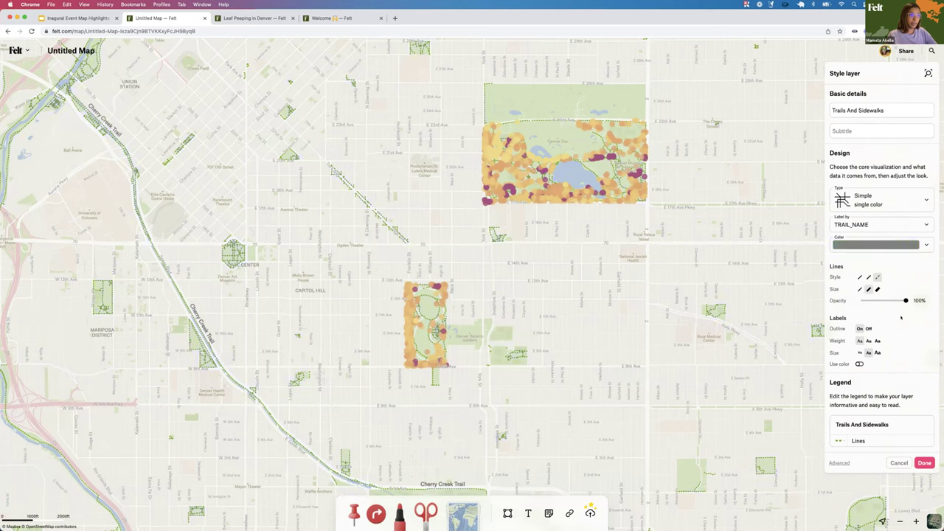
{"action": "left_click_drag", "start_coordinate": [905, 301], "coordinate": [890, 300]}
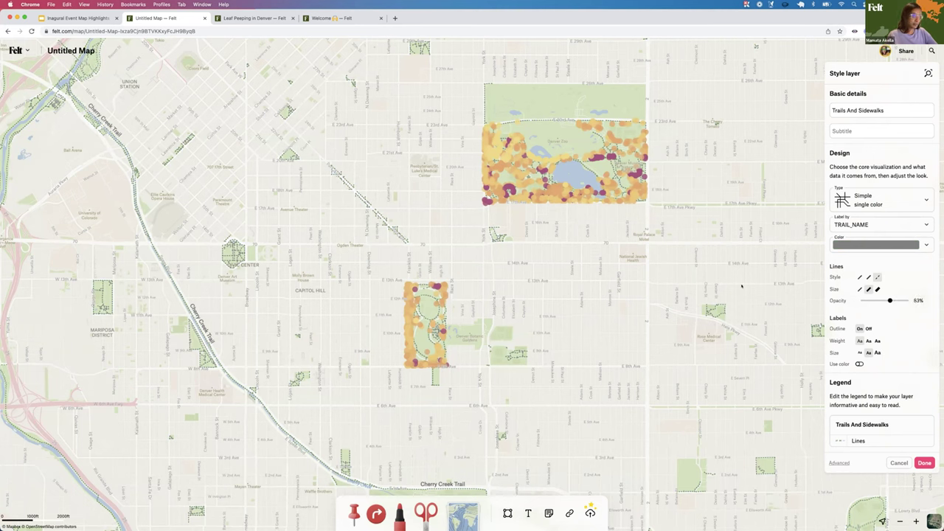
Rename the trails legend label from 'Lines' to 'Paved and Unpaved'
{"action": "left_click", "coordinate": [870, 436]}
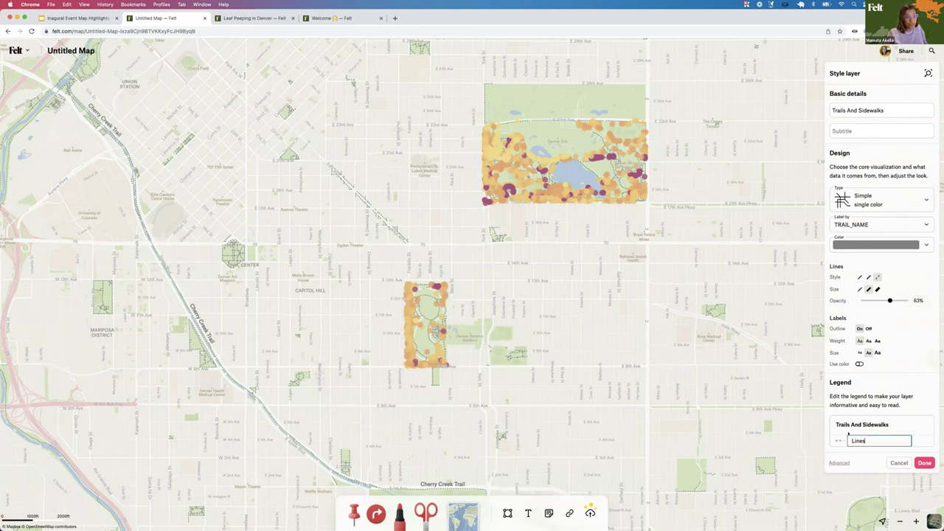
{"action": "double_click", "coordinate": [871, 440]}
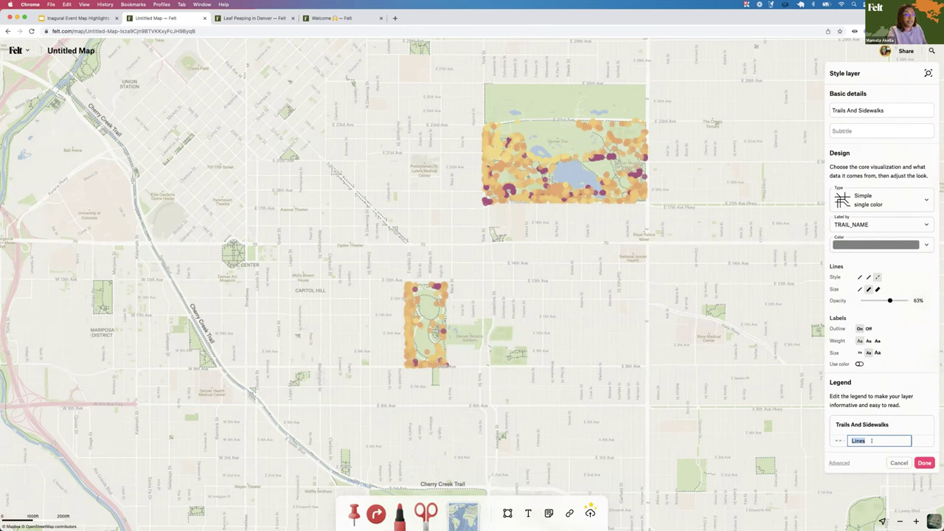
{"action": "type", "text": "Pave"}
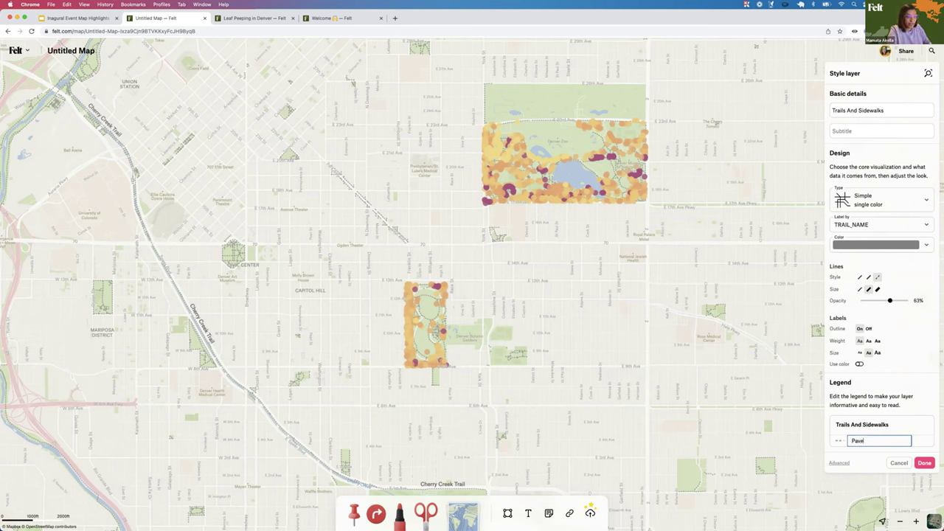
{"action": "type", "text": "d and Unpaved"}
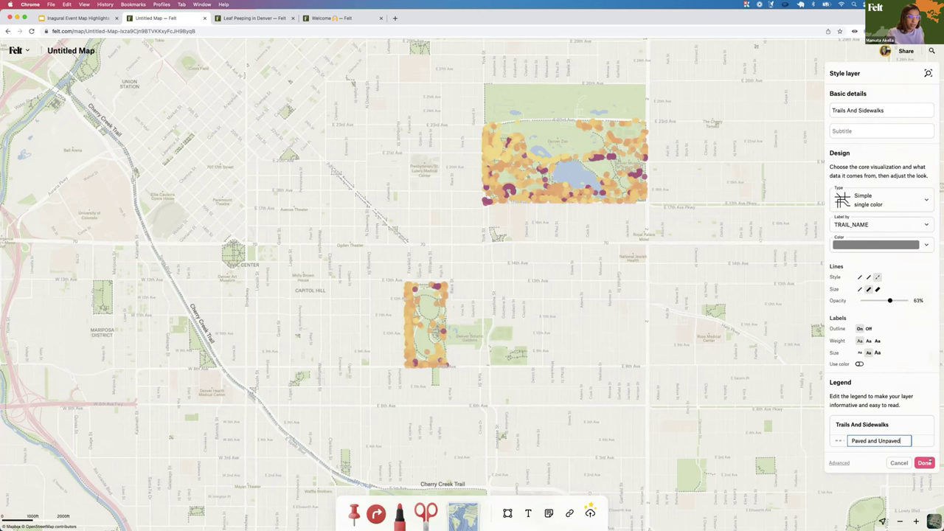
{"action": "key", "text": "Return"}
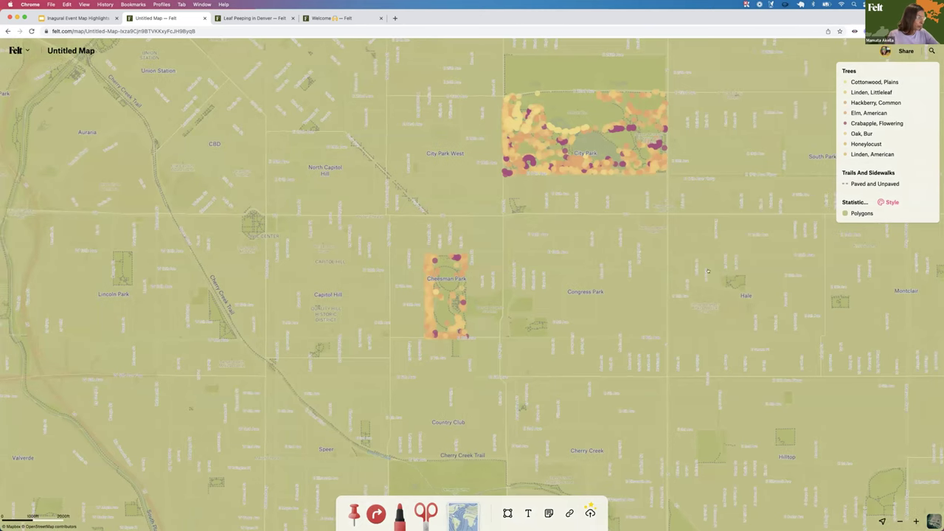
Style Statistical Neighborhoods as purple unfilled outlines with labels in the layer colour
{"action": "scroll", "coordinate": [567, 294], "scroll_direction": "down", "scroll_amount": 2}
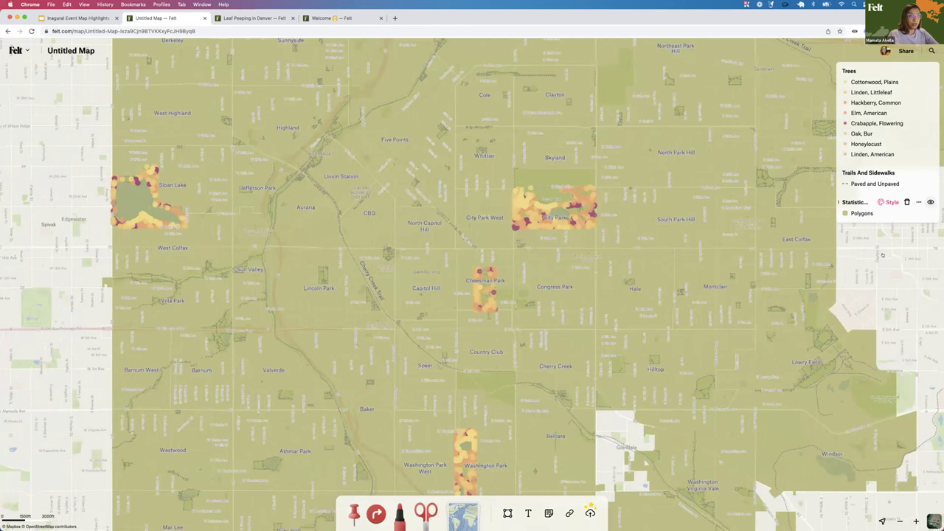
{"action": "left_click", "coordinate": [882, 256]}
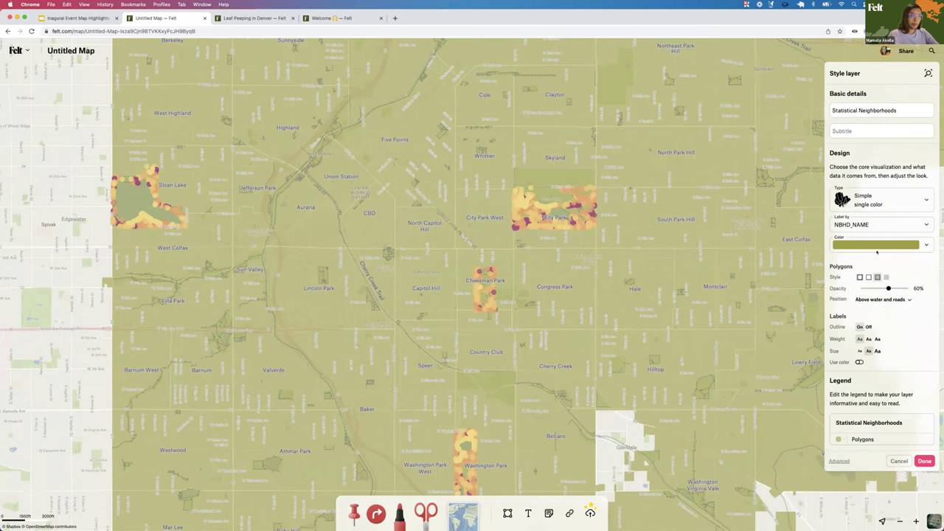
{"action": "left_click", "coordinate": [876, 247]}
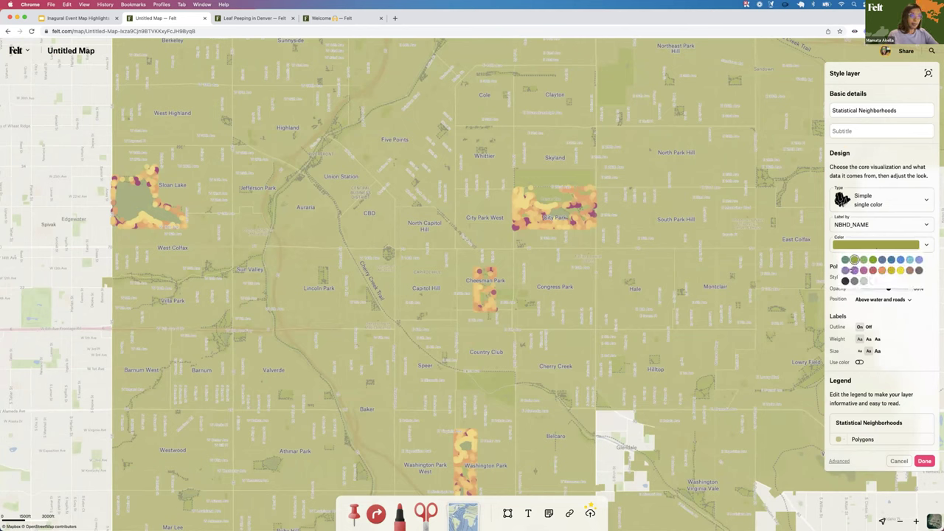
{"action": "left_click", "coordinate": [854, 270]}
{"action": "left_click", "coordinate": [898, 312]}
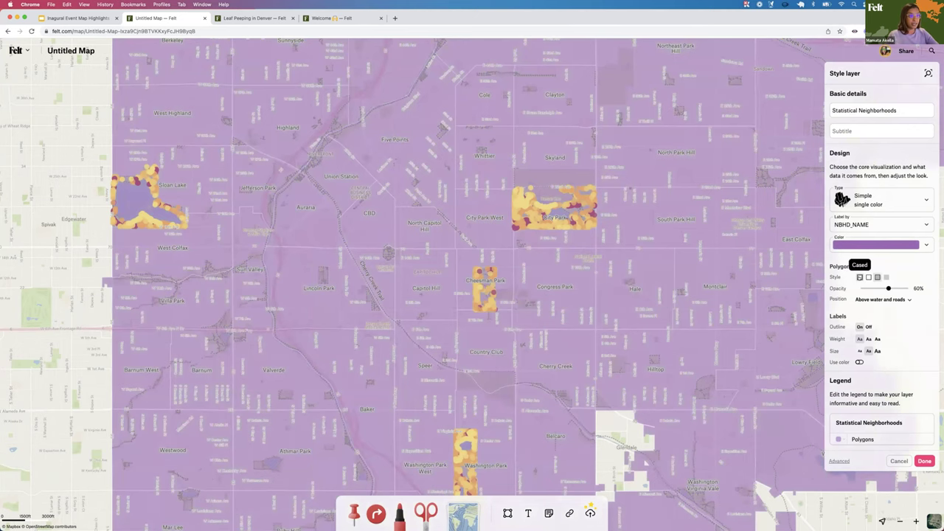
{"action": "left_click", "coordinate": [859, 277]}
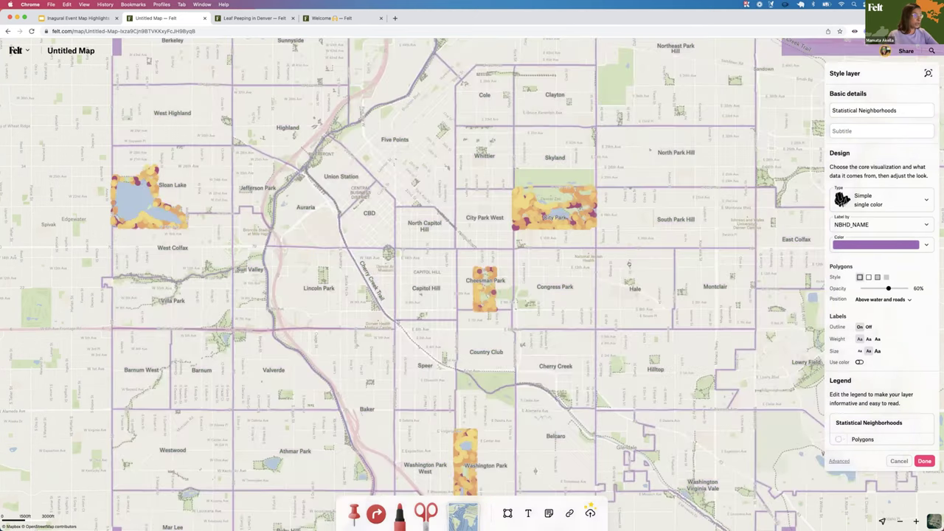
{"action": "scroll", "coordinate": [516, 295], "scroll_direction": "down", "scroll_amount": 2}
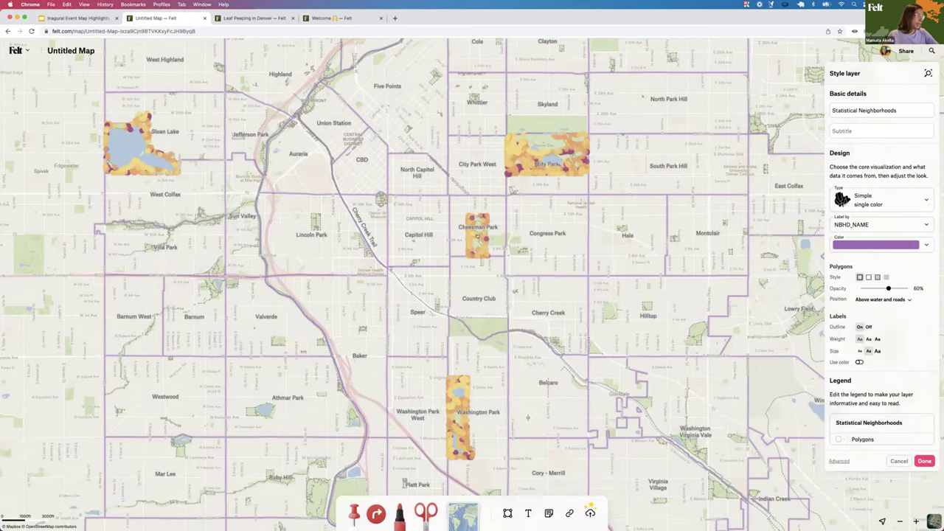
{"action": "scroll", "coordinate": [527, 210], "scroll_direction": "down", "scroll_amount": 1}
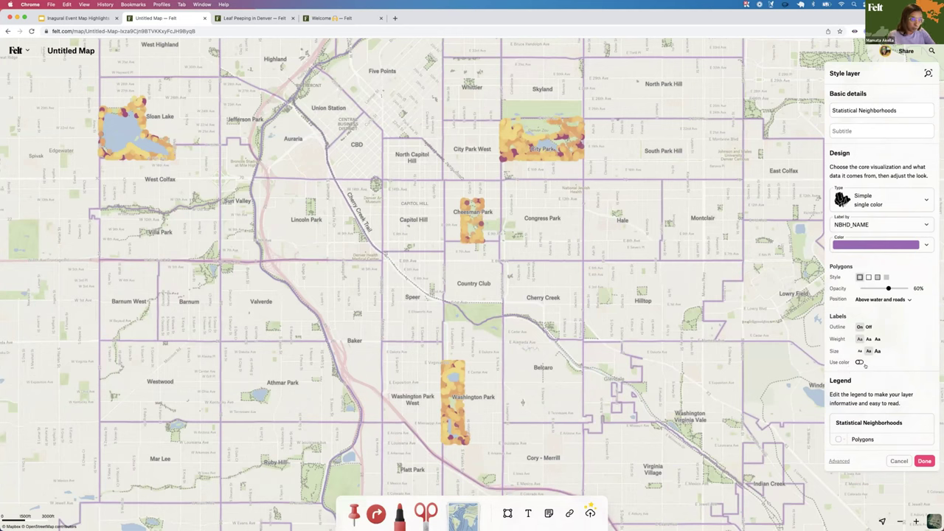
{"action": "left_click", "coordinate": [859, 362]}
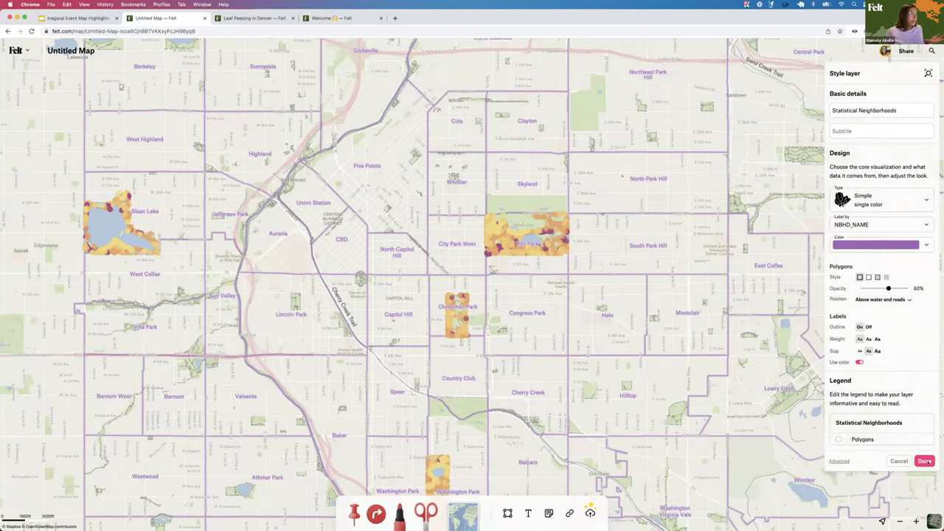
{"action": "left_click", "coordinate": [924, 461]}
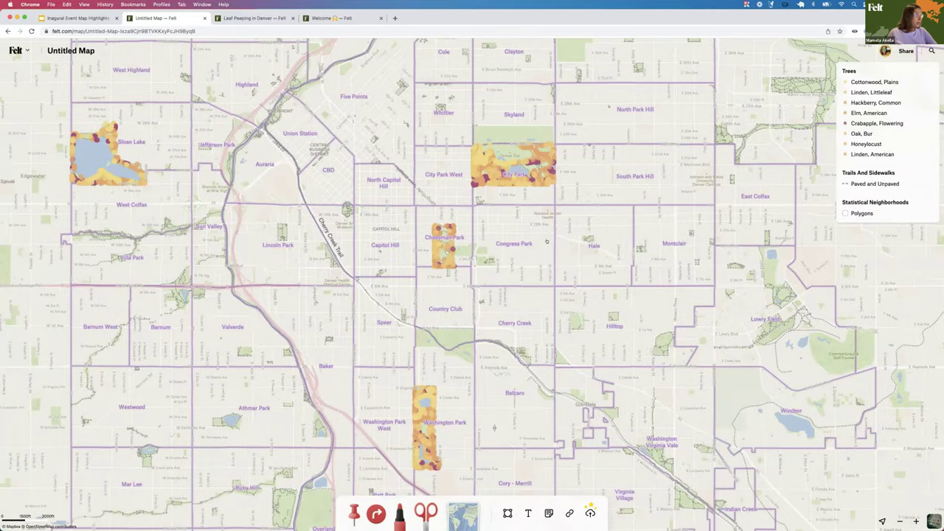
Open the Layer library showing Featured layers like Bicycle Lanes and Census Tracts
{"action": "scroll", "coordinate": [546, 241], "scroll_direction": "down", "scroll_amount": 1}
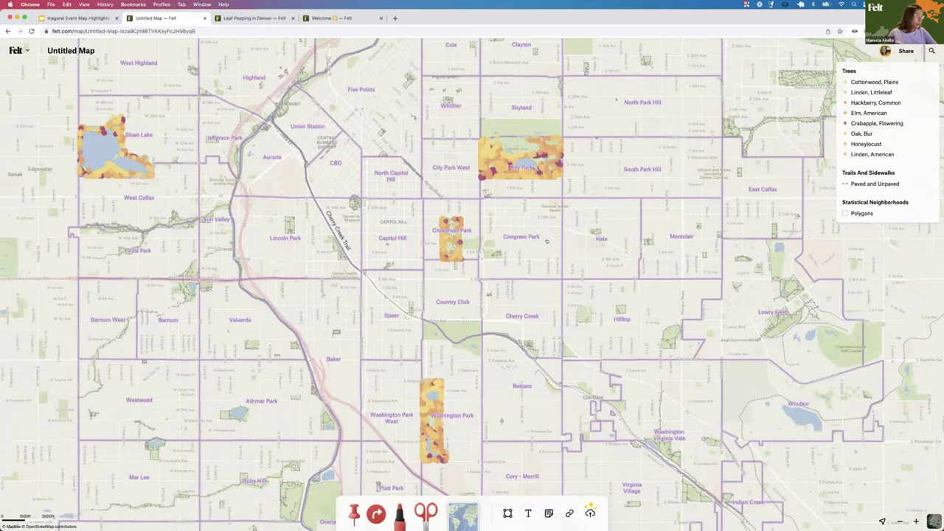
{"action": "scroll", "coordinate": [546, 241], "scroll_direction": "down", "scroll_amount": 3}
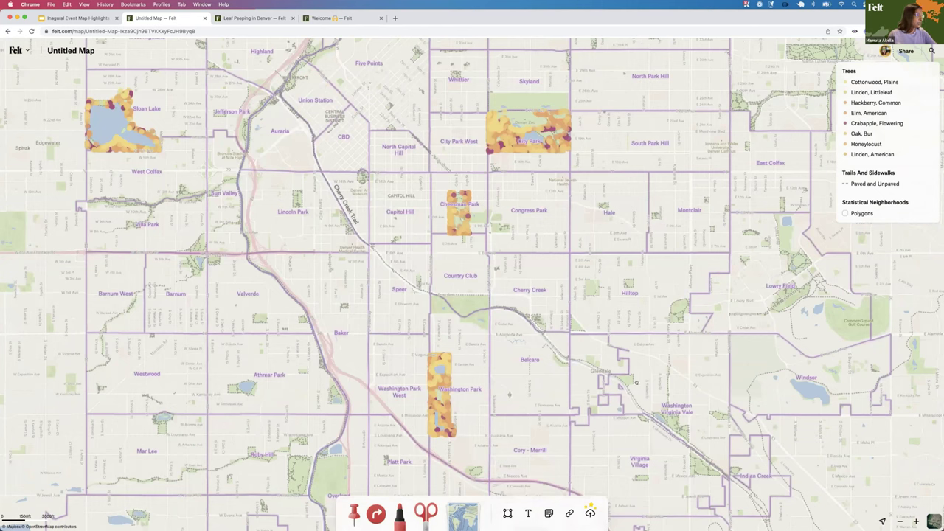
{"action": "scroll", "coordinate": [636, 381], "scroll_direction": "left", "scroll_amount": 5}
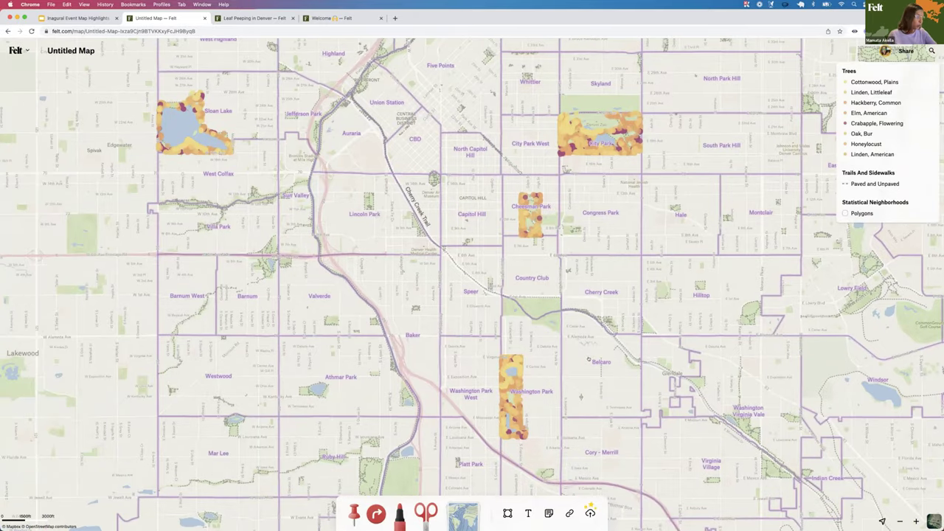
{"action": "scroll", "coordinate": [589, 359], "scroll_direction": "down", "scroll_amount": 5}
{"action": "scroll", "coordinate": [577, 145], "scroll_direction": "down", "scroll_amount": 3}
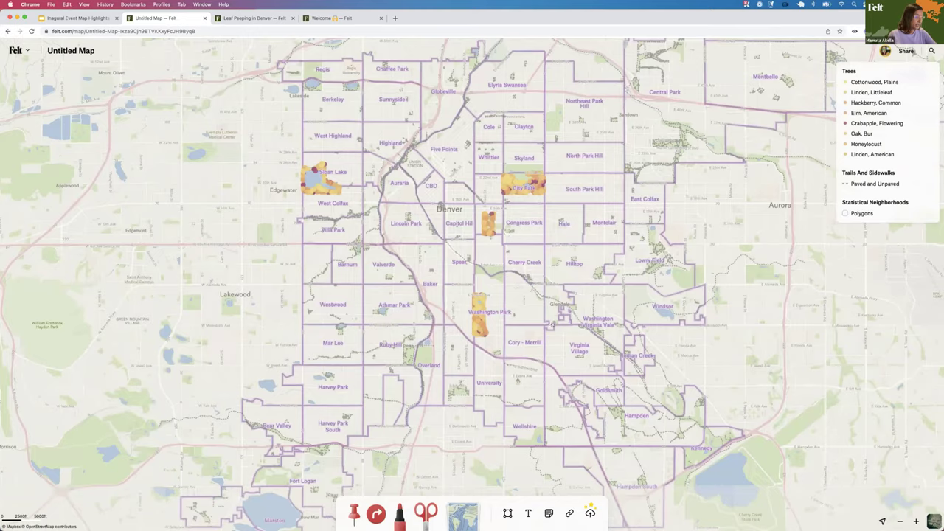
{"action": "scroll", "coordinate": [552, 324], "scroll_direction": "up", "scroll_amount": 5}
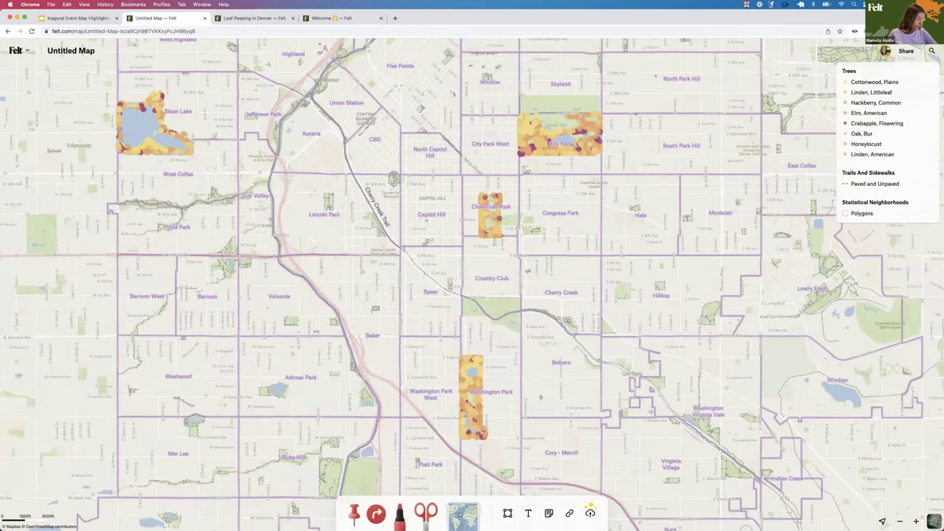
{"action": "left_click", "coordinate": [462, 514]}
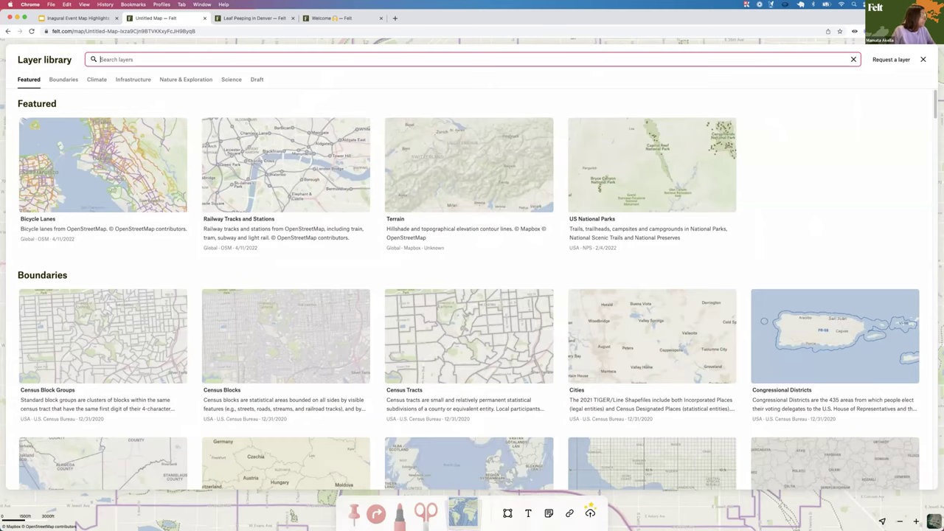
Search the library for 'parks' and add the Local Parks layer to the map
{"action": "type", "text": "parks"}
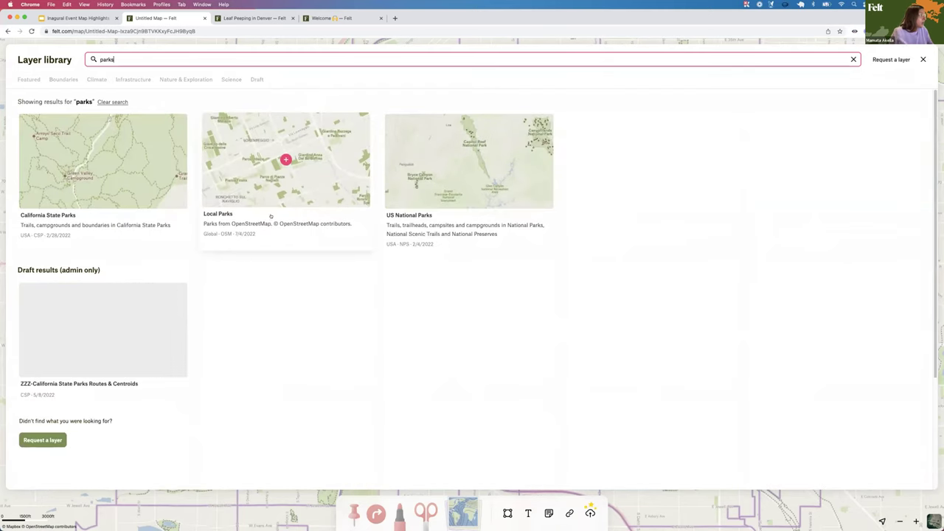
{"action": "left_click", "coordinate": [285, 160]}
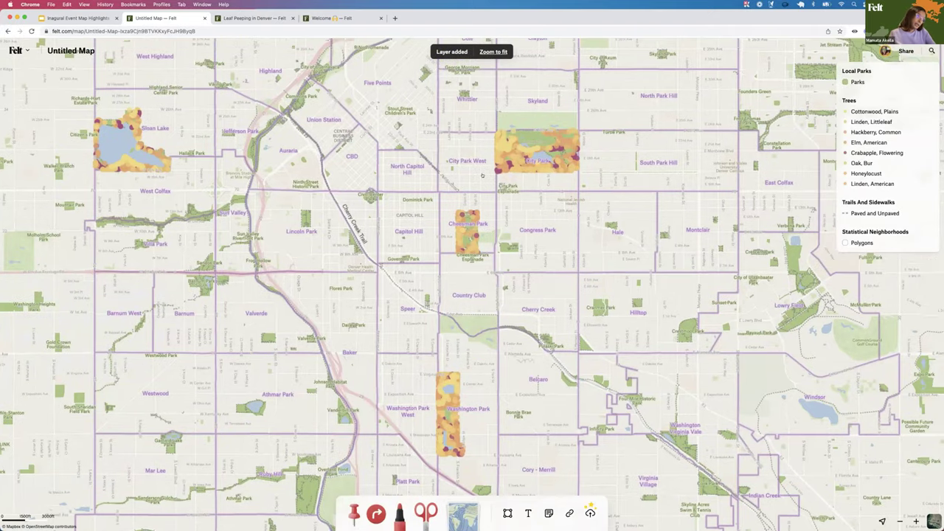
{"action": "scroll", "coordinate": [482, 175], "scroll_direction": "up", "scroll_amount": 5}
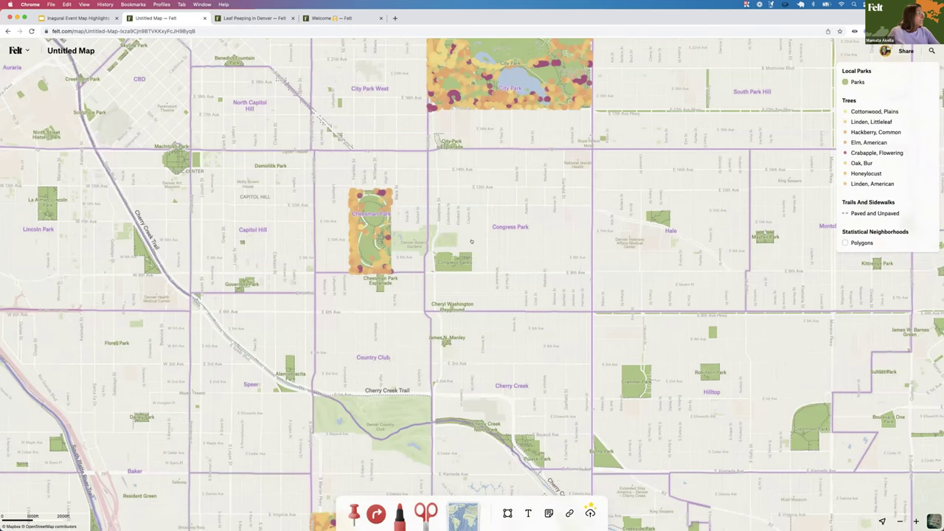
{"action": "scroll", "coordinate": [472, 242], "scroll_direction": "up", "scroll_amount": 2}
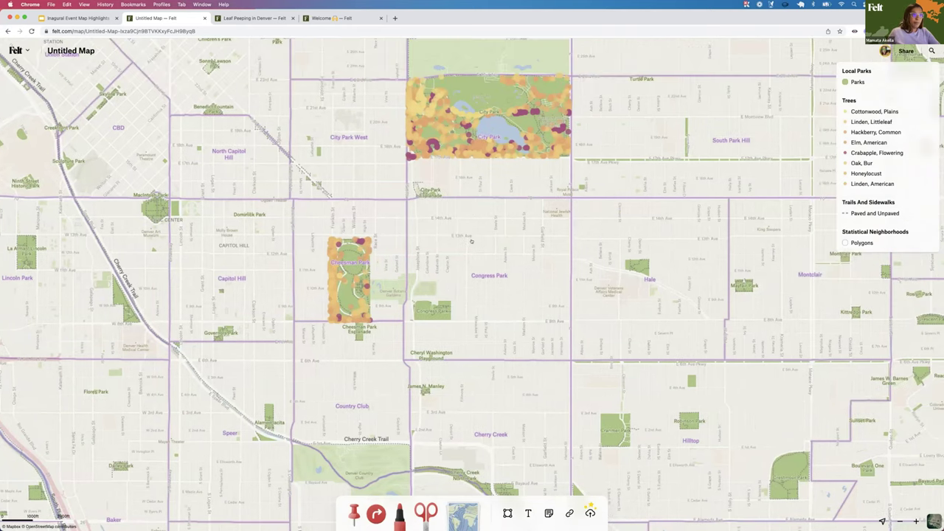
{"action": "scroll", "coordinate": [472, 241], "scroll_direction": "up", "scroll_amount": 1}
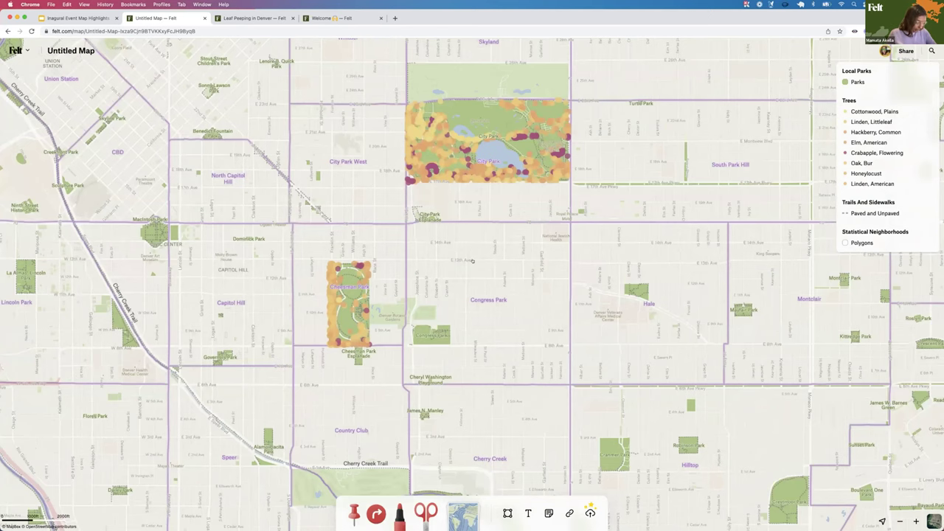
{"action": "scroll", "coordinate": [472, 260], "scroll_direction": "up", "scroll_amount": 2}
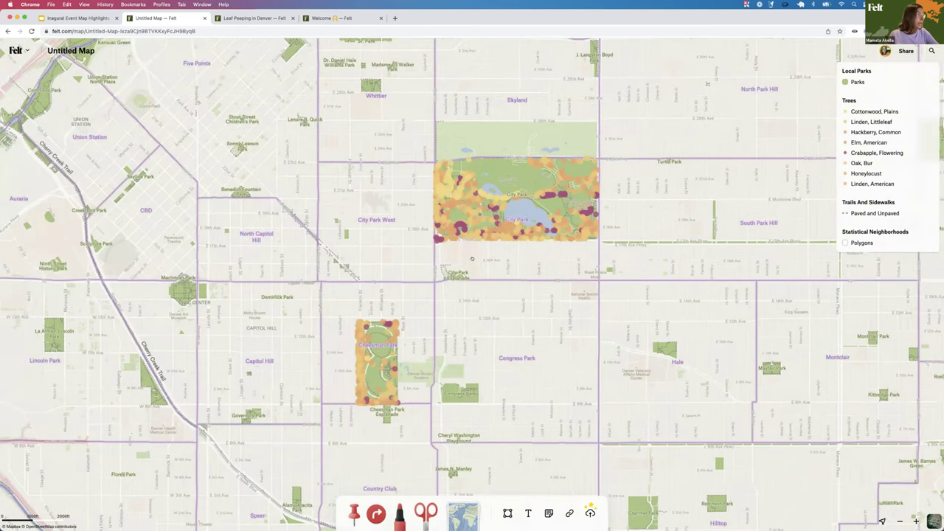
{"action": "key", "text": "plus"}
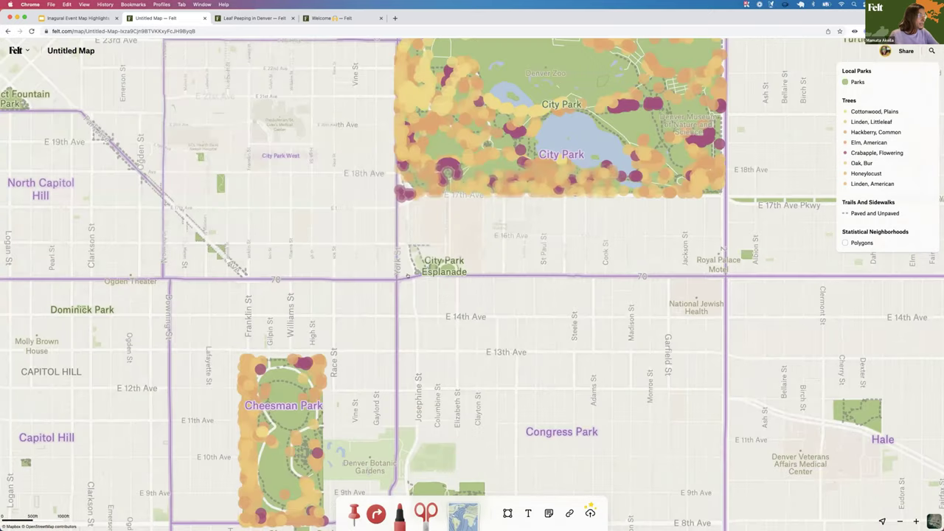
{"action": "scroll", "coordinate": [409, 275], "scroll_direction": "up", "scroll_amount": 5}
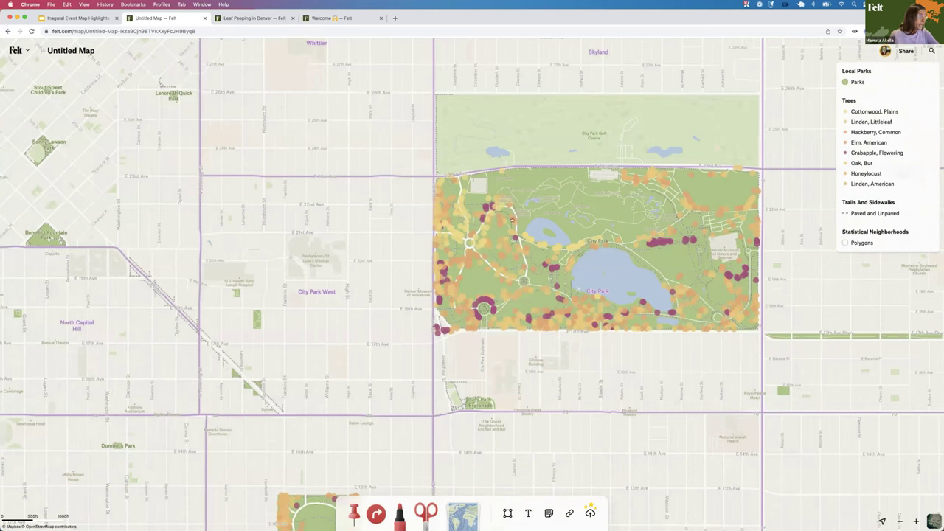
{"action": "scroll", "coordinate": [511, 220], "scroll_direction": "down", "scroll_amount": 2}
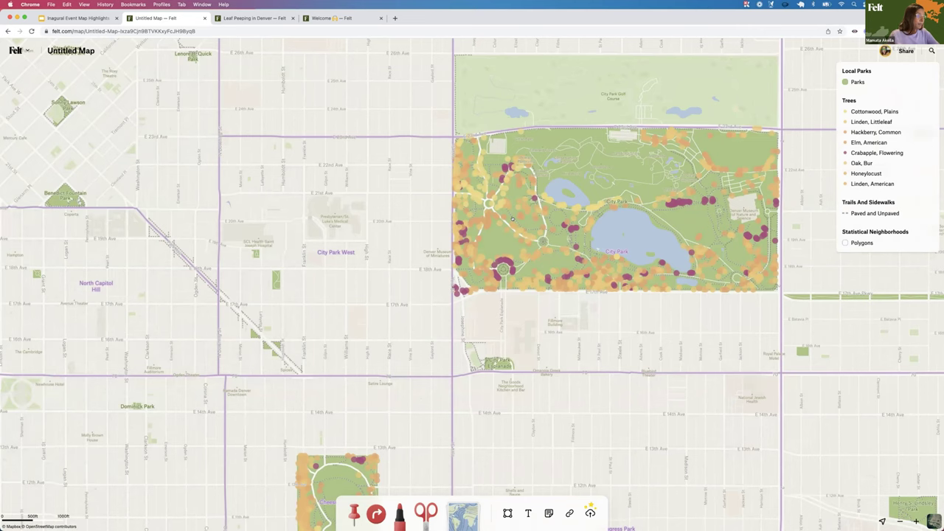
Clip the Mile High Loop trail into its own blue route with its 0.50 mi distance shown
{"action": "left_click", "coordinate": [511, 225]}
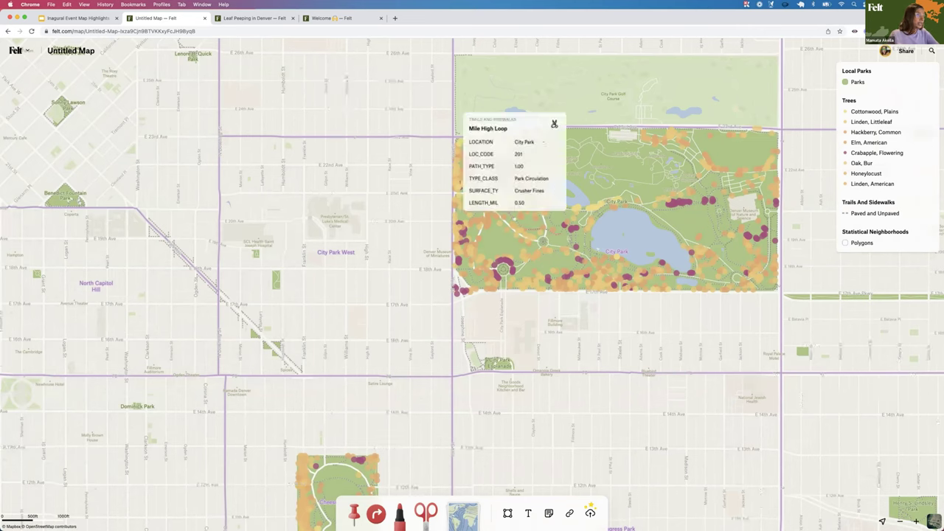
{"action": "left_click", "coordinate": [555, 124]}
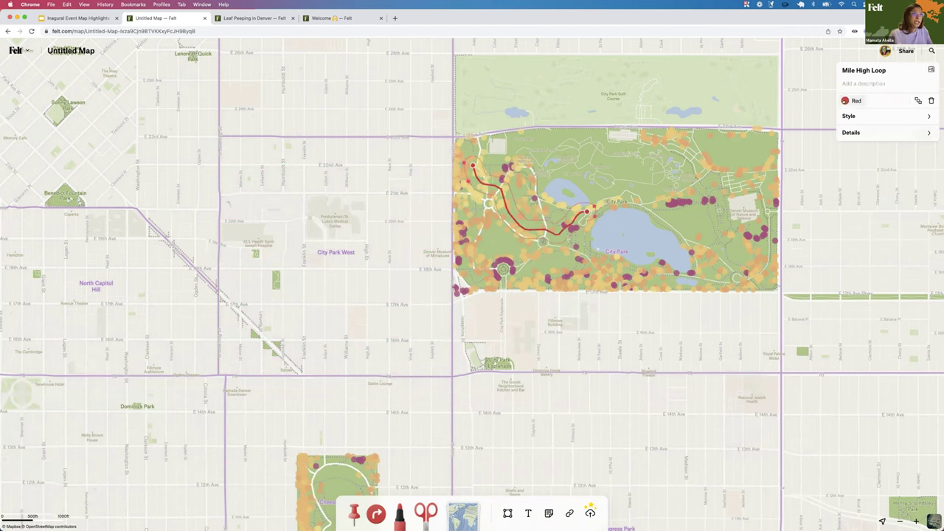
{"action": "left_click", "coordinate": [846, 101]}
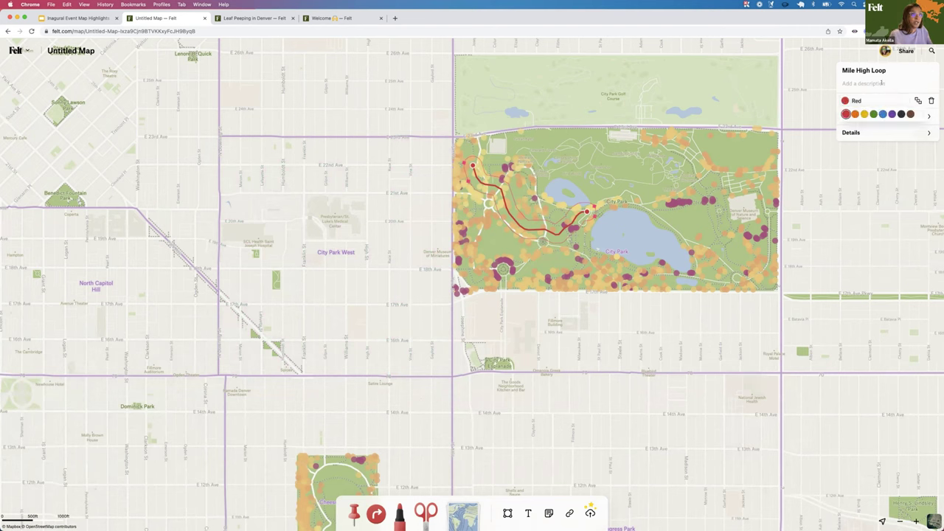
{"action": "left_click", "coordinate": [883, 114]}
{"action": "left_click", "coordinate": [913, 116]}
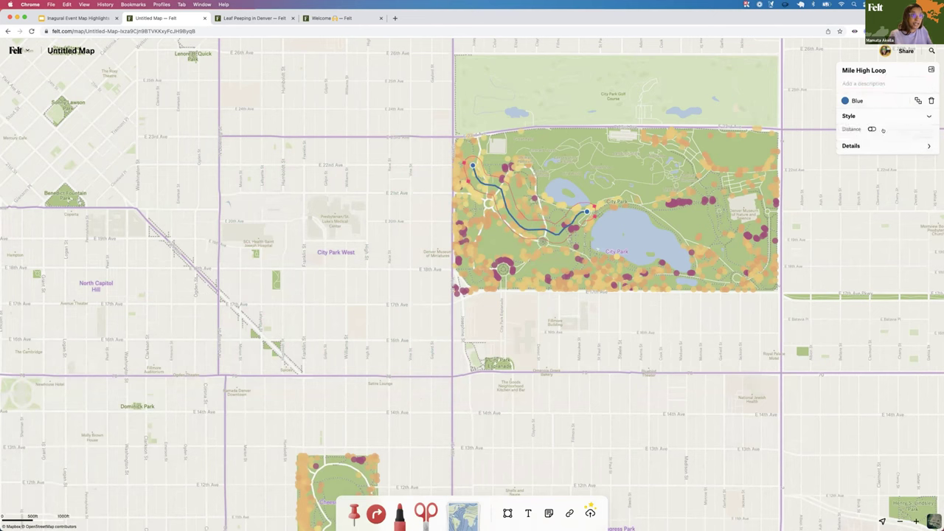
{"action": "left_click", "coordinate": [872, 129]}
{"action": "left_click", "coordinate": [872, 129]}
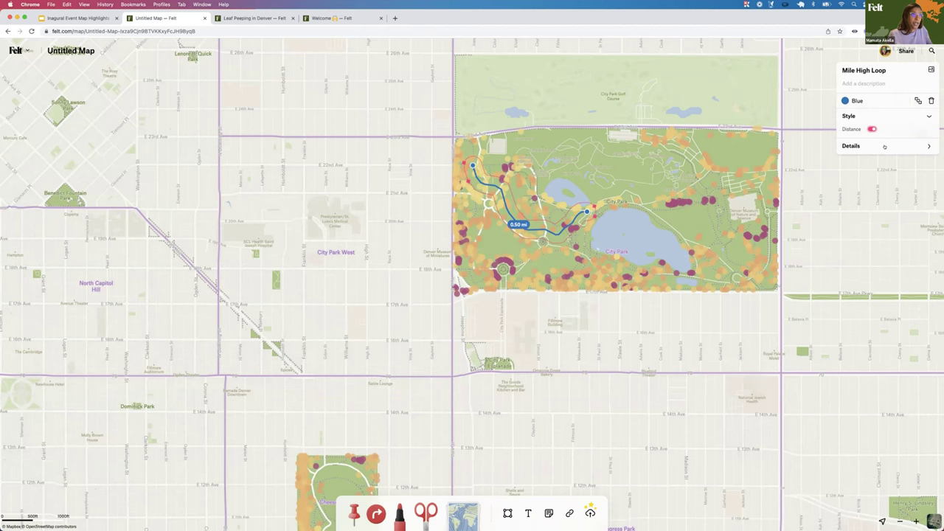
Delete the route's LOC_CODE and PATH_TYPE detail rows and rename TYPE_CLASS to Type
{"action": "left_click", "coordinate": [884, 146]}
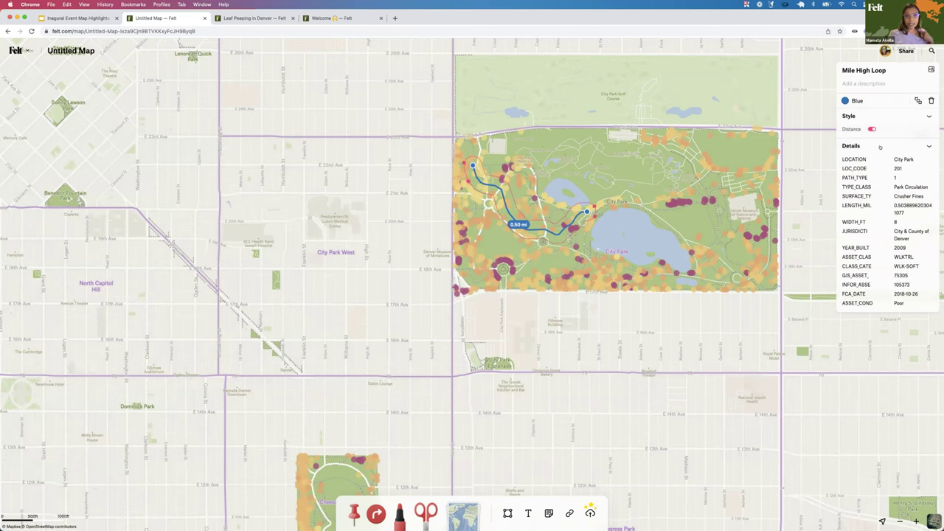
{"action": "left_click", "coordinate": [912, 167]}
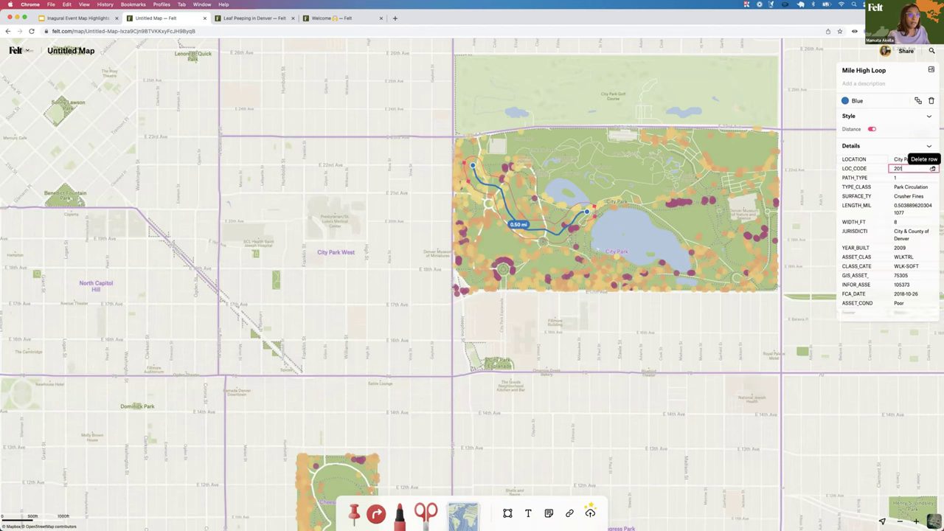
{"action": "left_click", "coordinate": [933, 168]}
{"action": "left_click", "coordinate": [933, 168]}
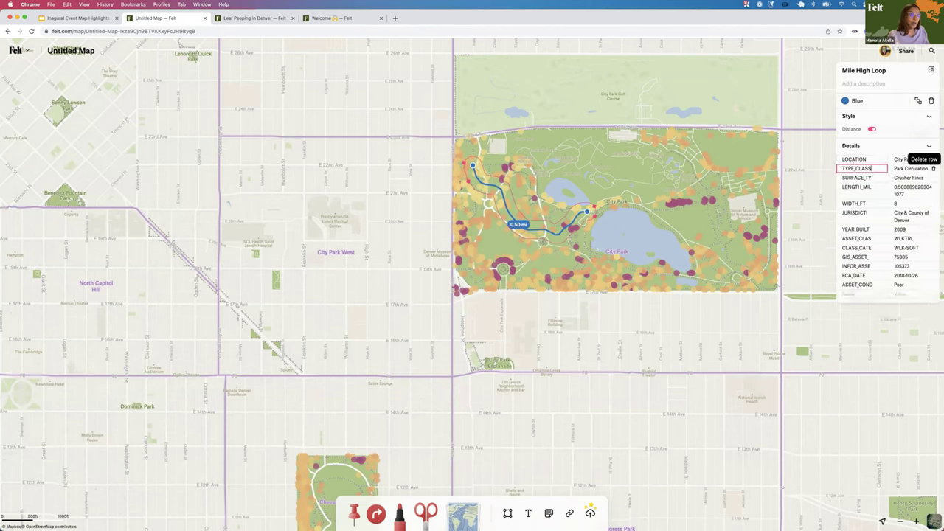
{"action": "key", "text": "super+a"}
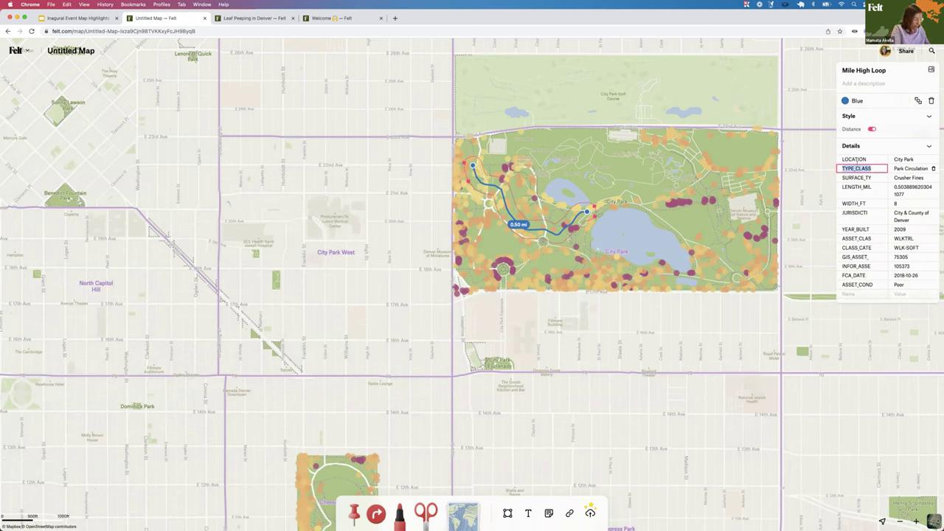
{"action": "type", "text": "Type"}
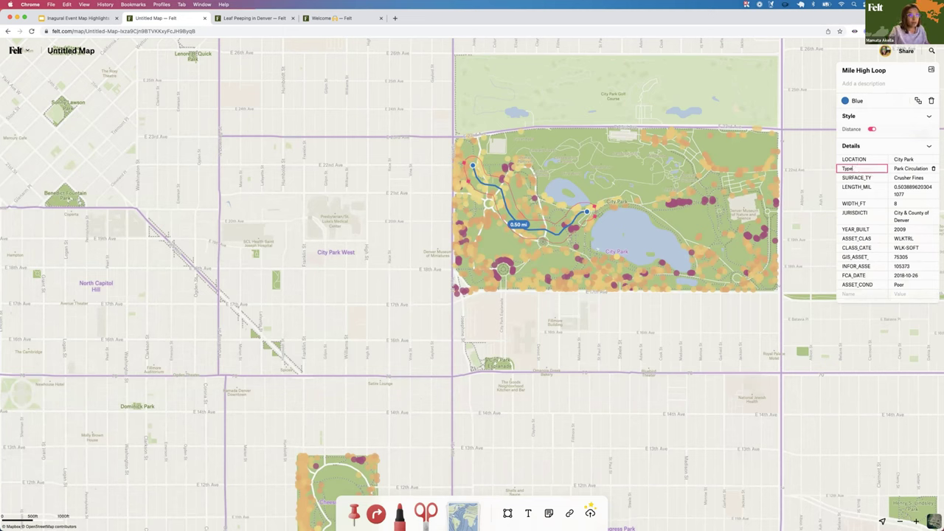
{"action": "key", "text": "Tab"}
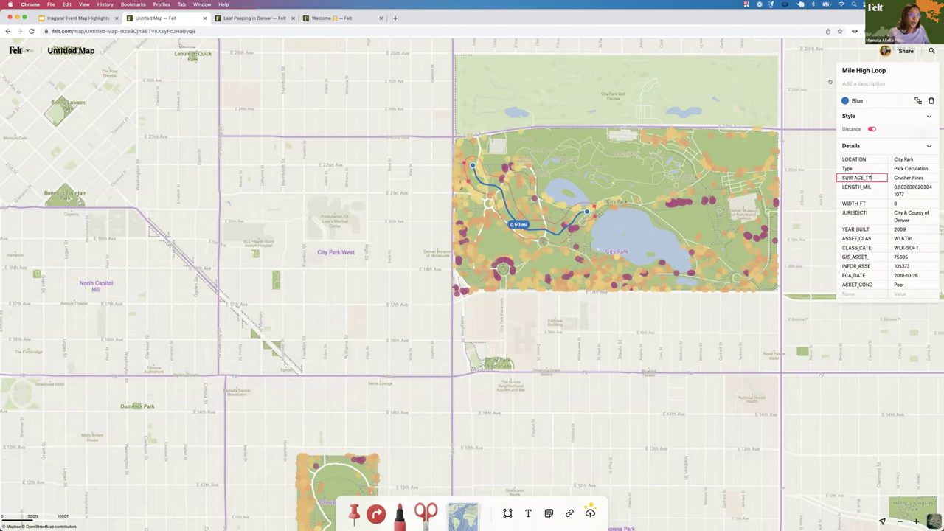
{"action": "key", "text": "Return"}
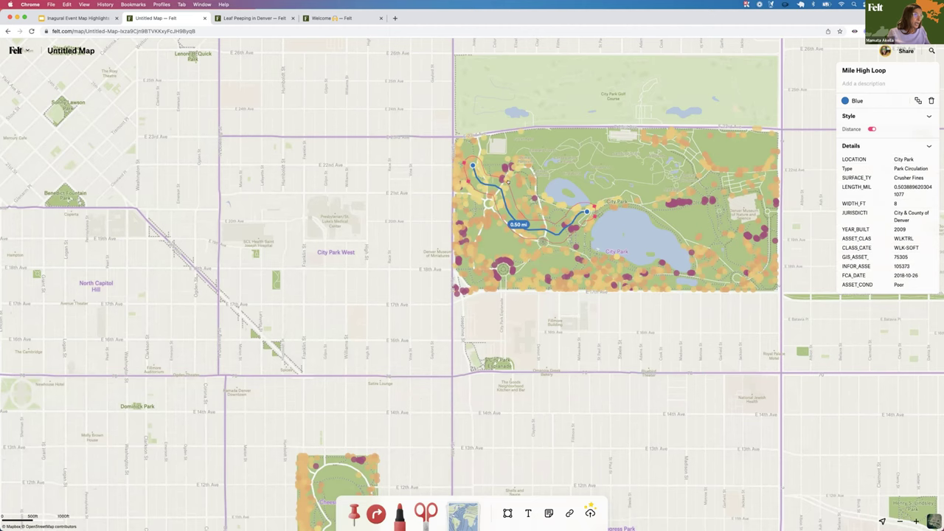
{"action": "left_click_drag", "start_coordinate": [526, 208], "coordinate": [470, 199]}
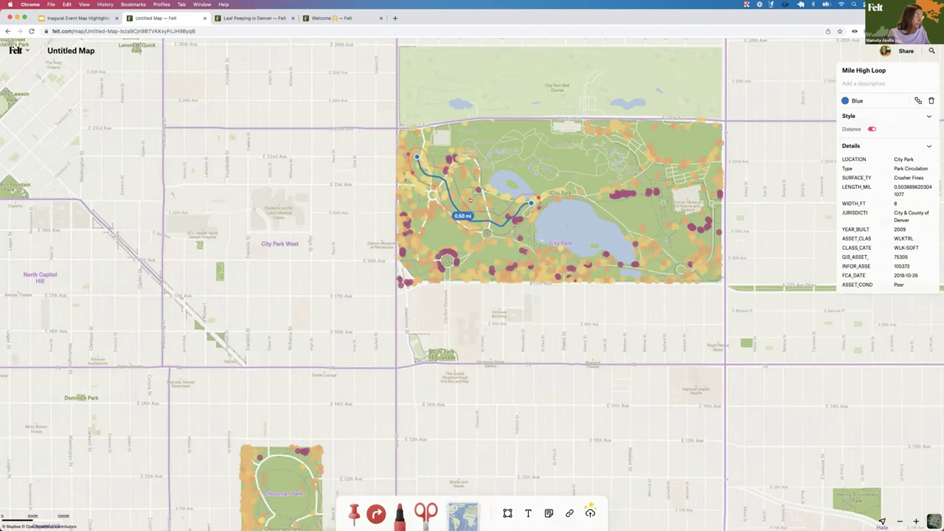
Drop a pin on the blue City Park route titled 'colors are starting to change'
{"action": "key", "text": "Escape"}
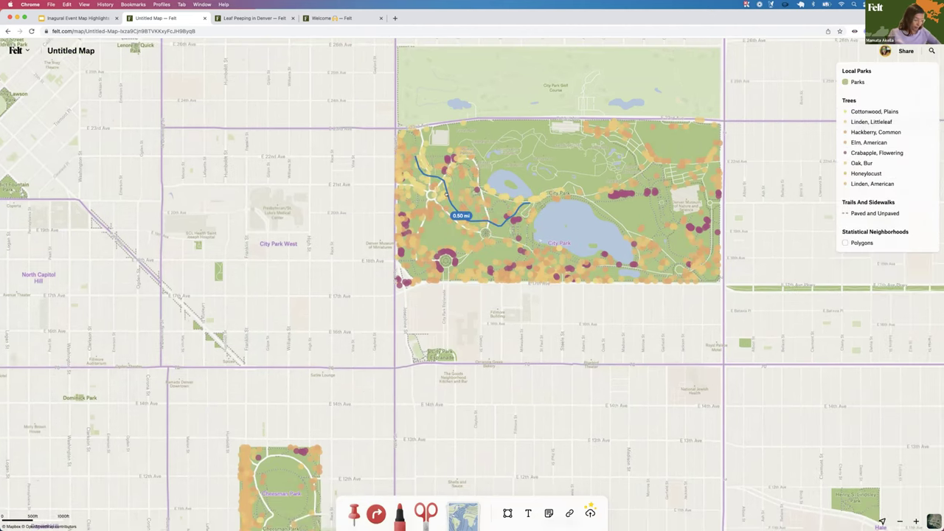
{"action": "left_click_drag", "start_coordinate": [393, 468], "coordinate": [364, 464]}
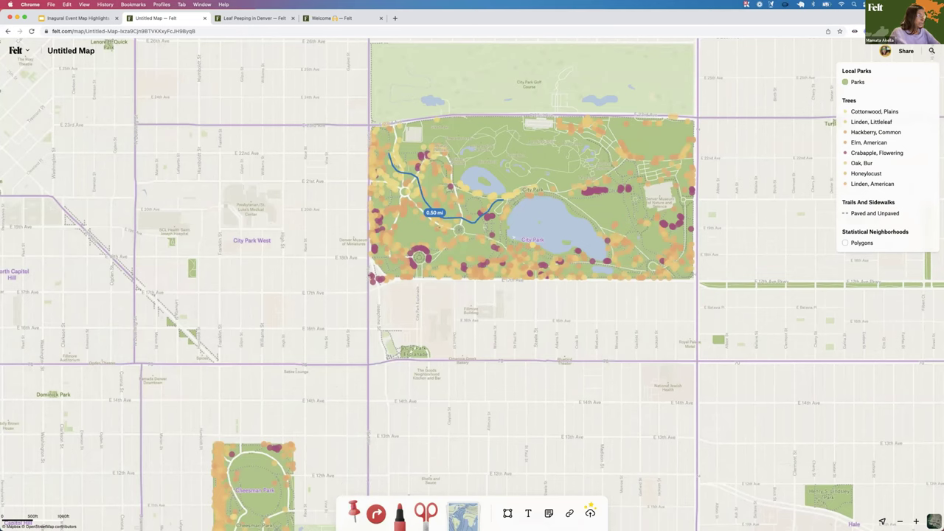
{"action": "key", "text": "m"}
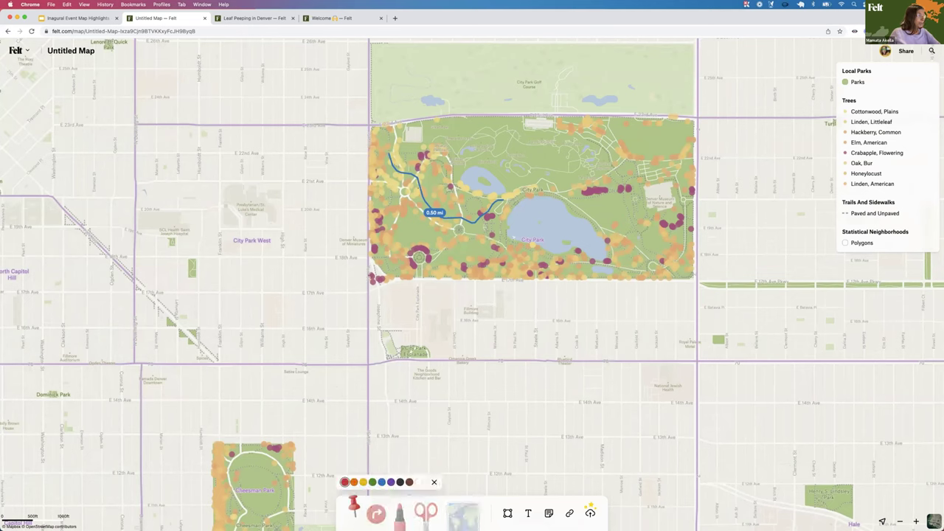
{"action": "key", "text": "Escape"}
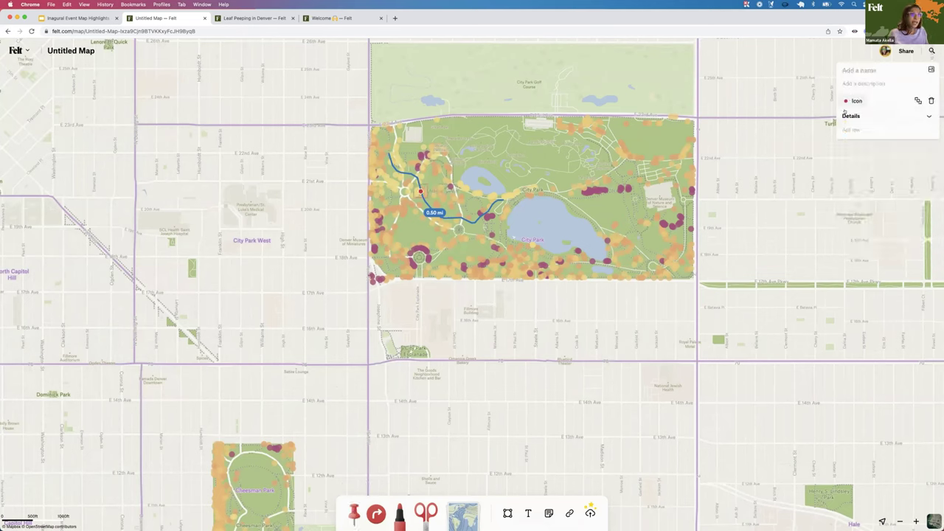
{"action": "left_click", "coordinate": [858, 70]}
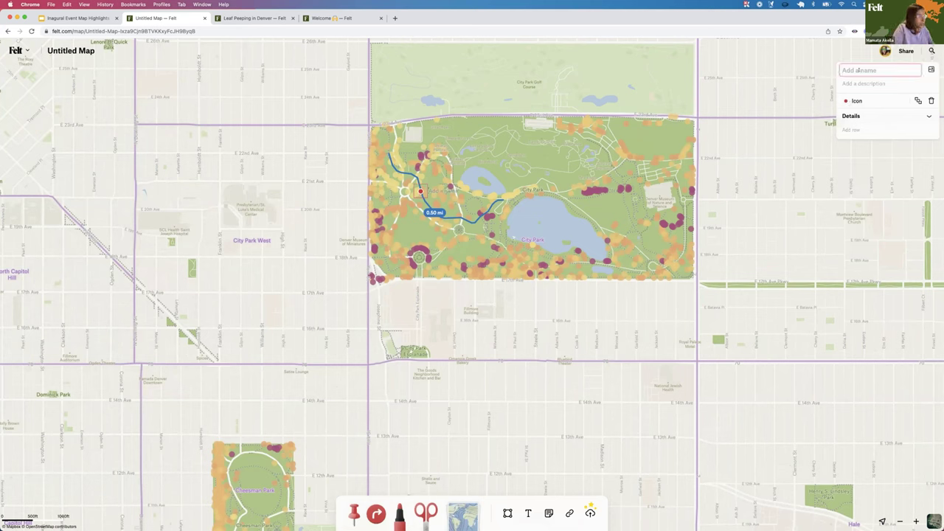
{"action": "type", "text": "col"}
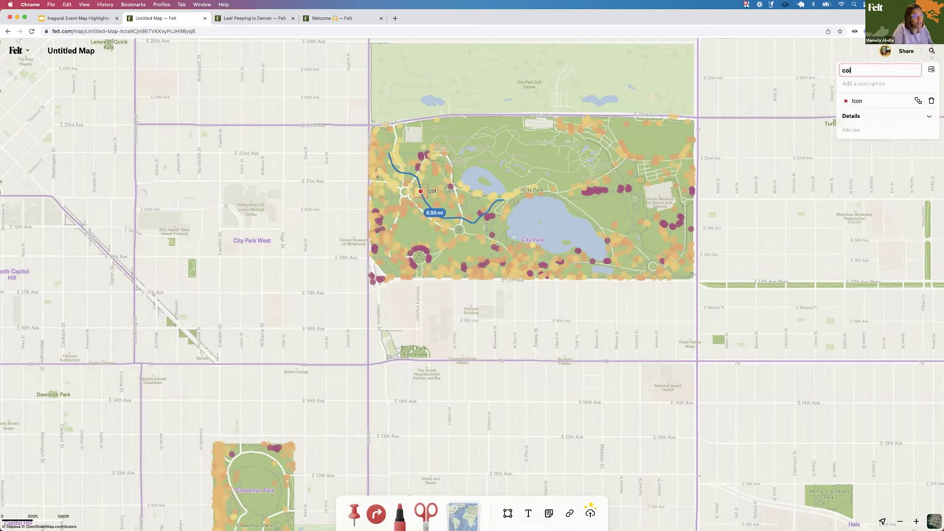
{"action": "type", "text": "ors are st"}
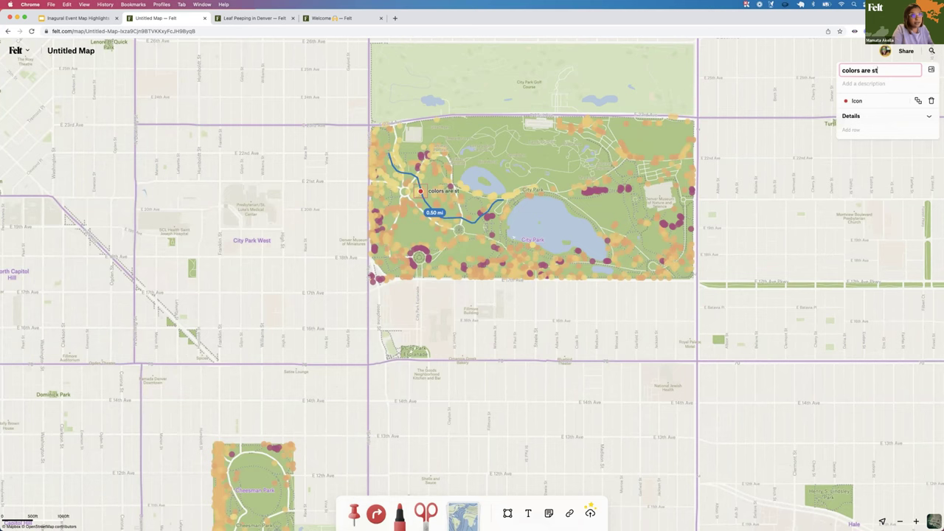
{"action": "type", "text": "arting to c"}
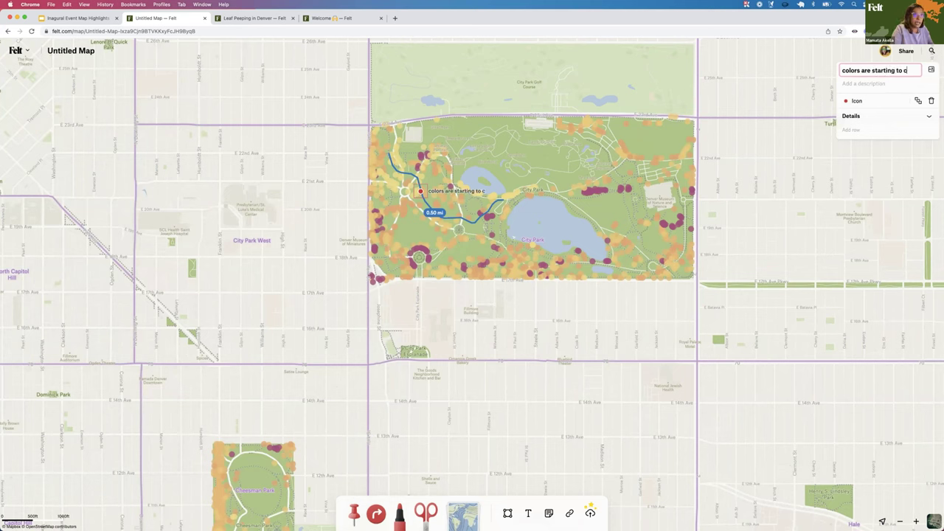
{"action": "type", "text": "hange"}
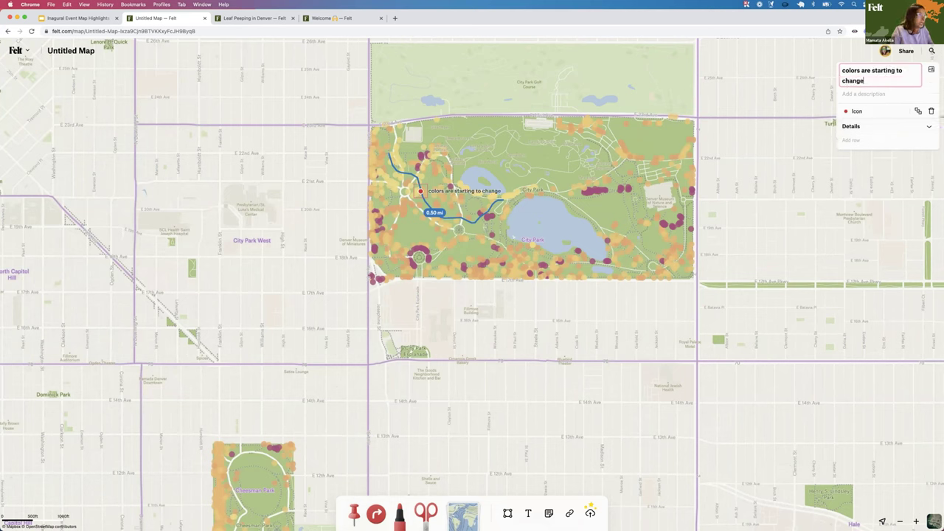
{"action": "left_click", "coordinate": [848, 112]}
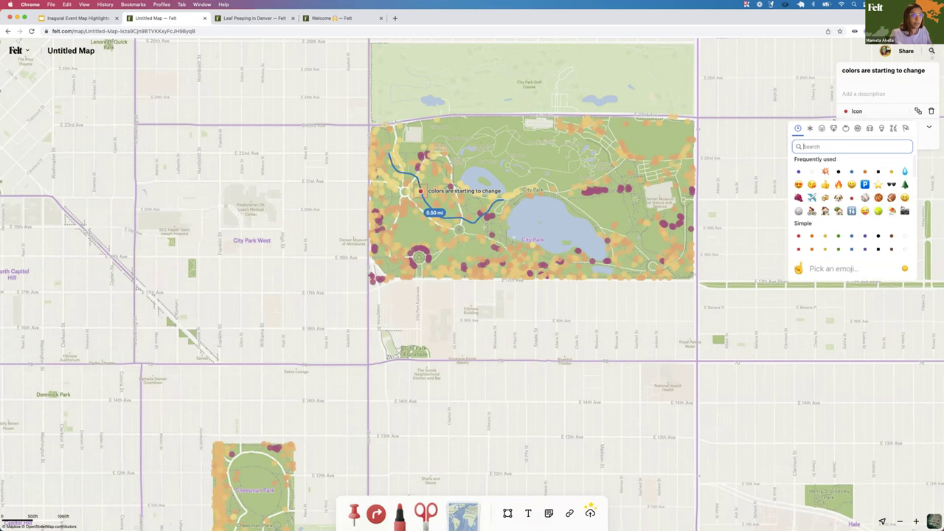
Give the pin a camera icon and attach the city-park.jpg autumn leaves photo
{"action": "left_click", "coordinate": [905, 212]}
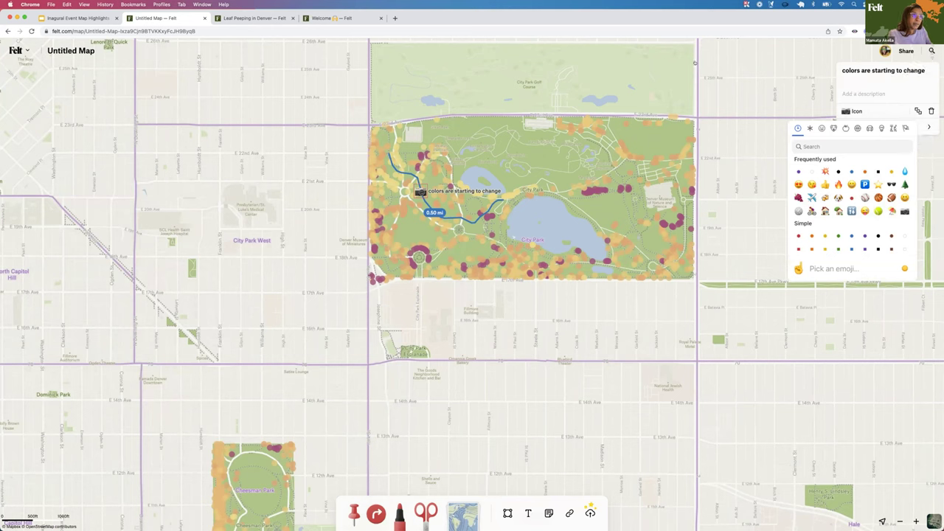
{"action": "key", "text": "Escape"}
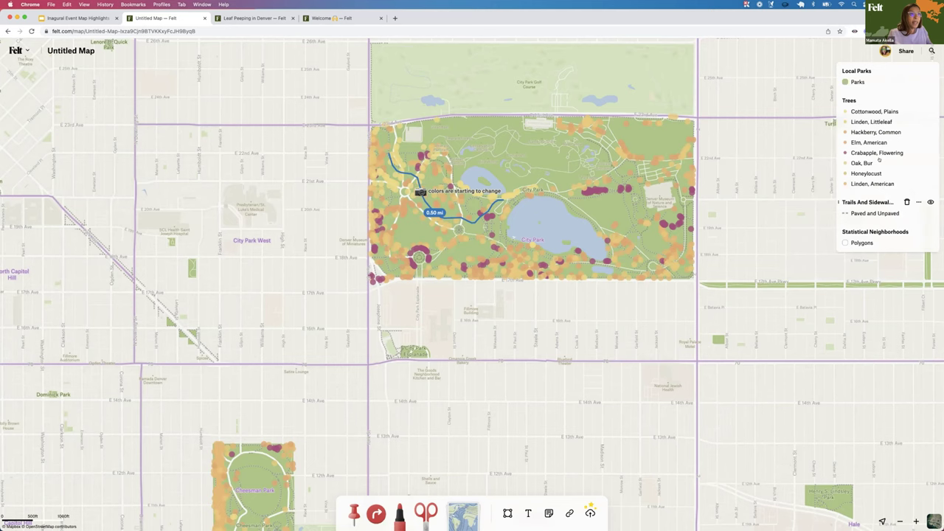
{"action": "left_click", "coordinate": [419, 192]}
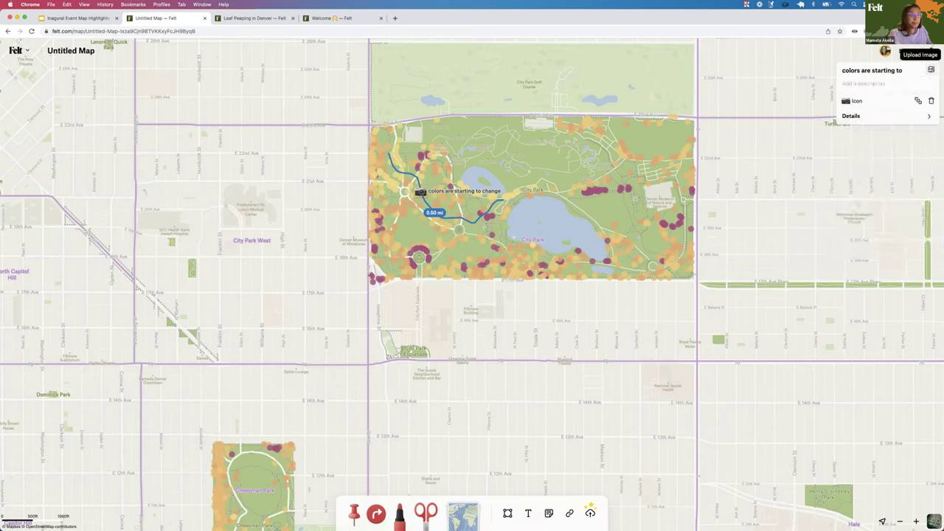
{"action": "left_click", "coordinate": [931, 70]}
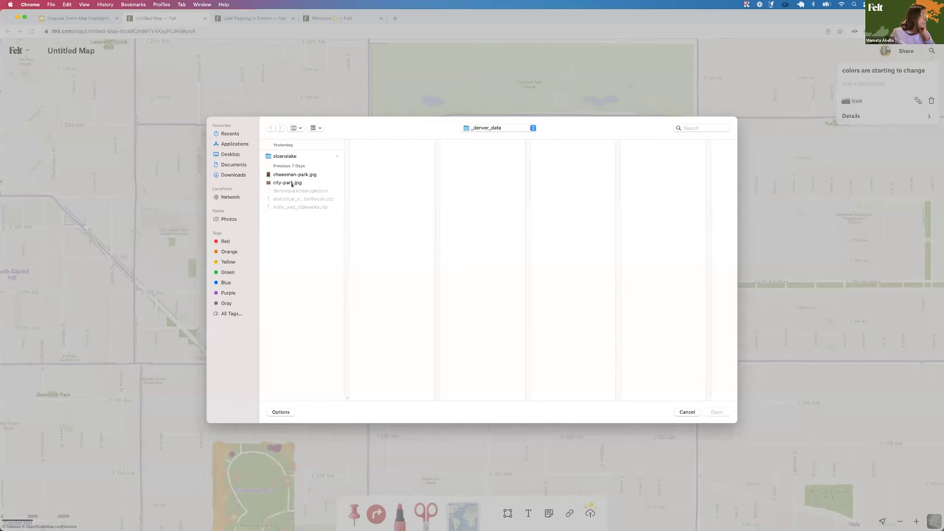
{"action": "left_click", "coordinate": [289, 183]}
{"action": "left_click", "coordinate": [717, 411]}
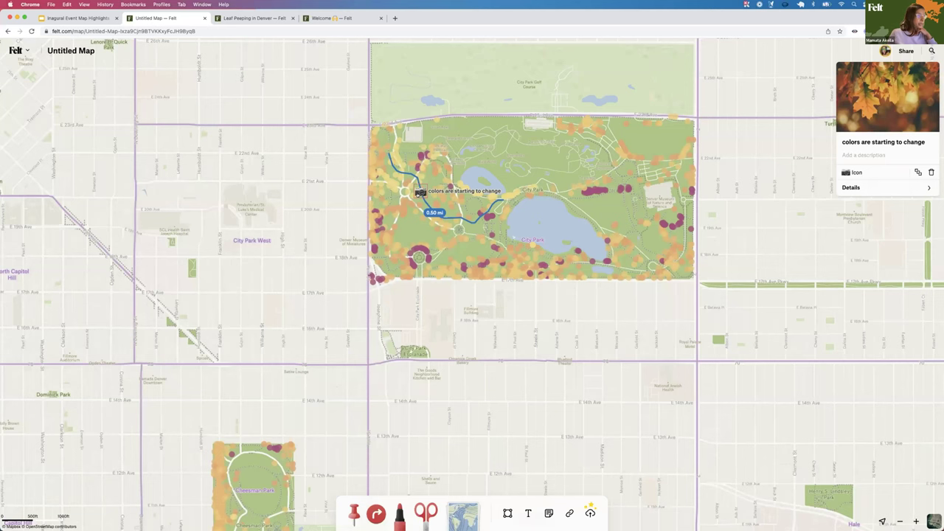
Add a Date detail with value October 7, 2022 to the City Park photo pin
{"action": "left_click", "coordinate": [878, 188]}
{"action": "left_click", "coordinate": [859, 201]}
{"action": "type", "text": "Date"}
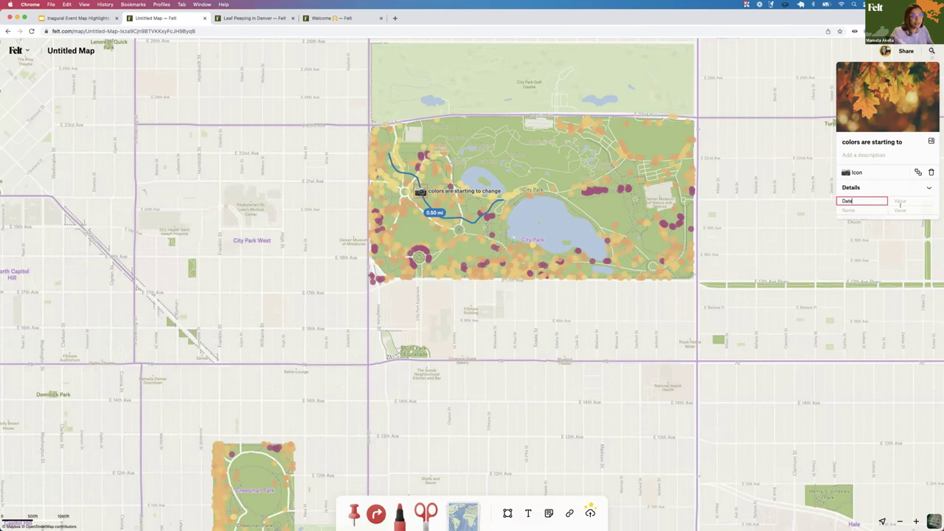
{"action": "left_click", "coordinate": [899, 201]}
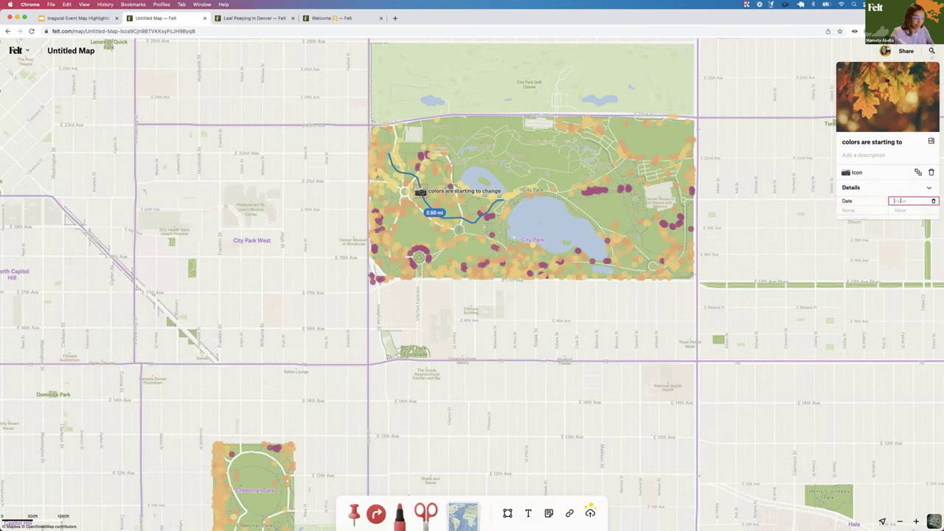
{"action": "type", "text": "October"}
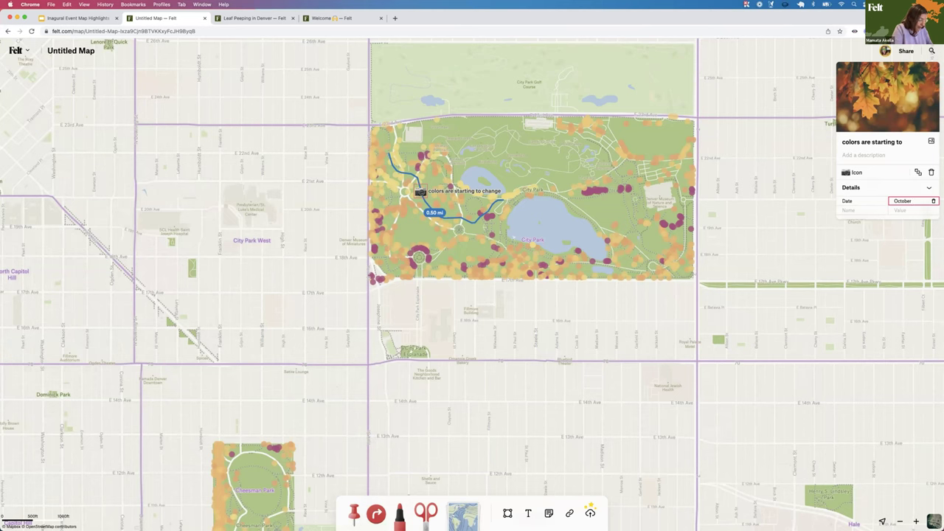
{"action": "type", "text": " 7, 2022"}
{"action": "key", "text": "Return"}
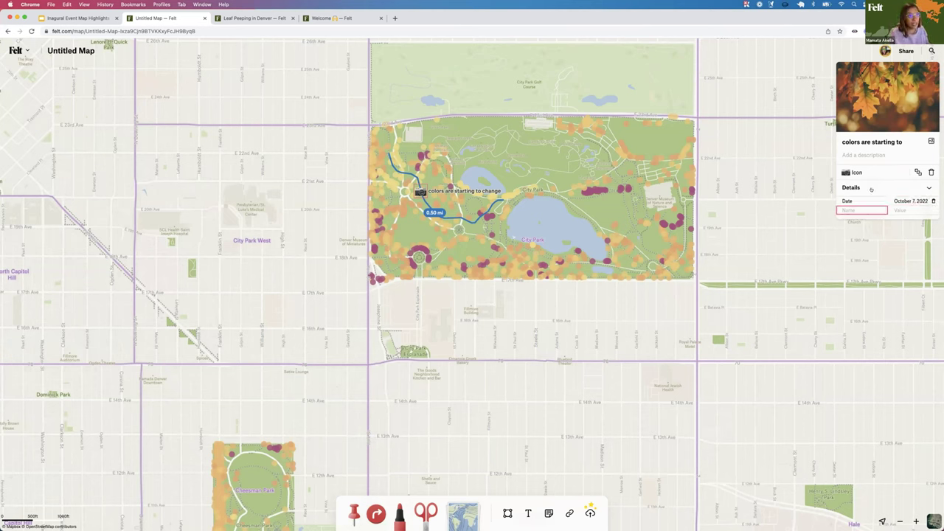
{"action": "key", "text": "Escape"}
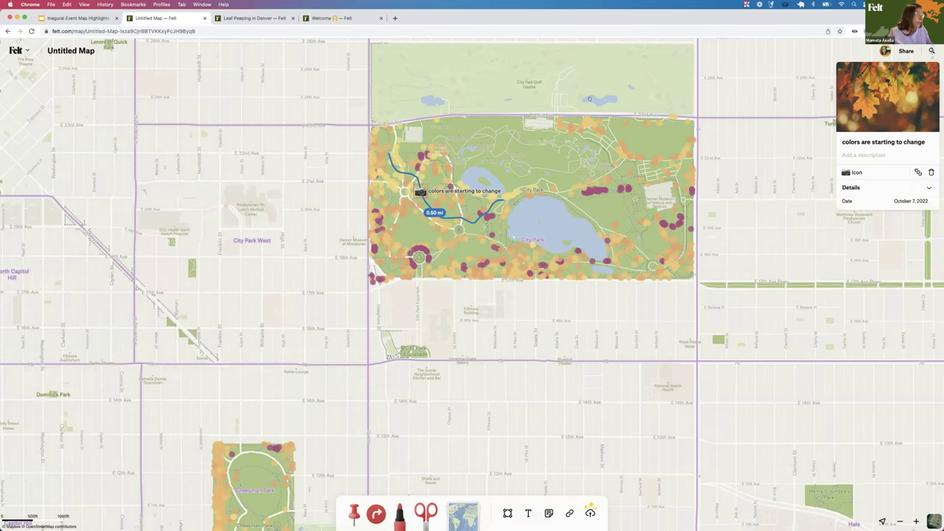
{"action": "scroll", "coordinate": [417, 311], "scroll_direction": "down", "scroll_amount": 2}
{"action": "scroll", "coordinate": [416, 311], "scroll_direction": "left", "scroll_amount": 2}
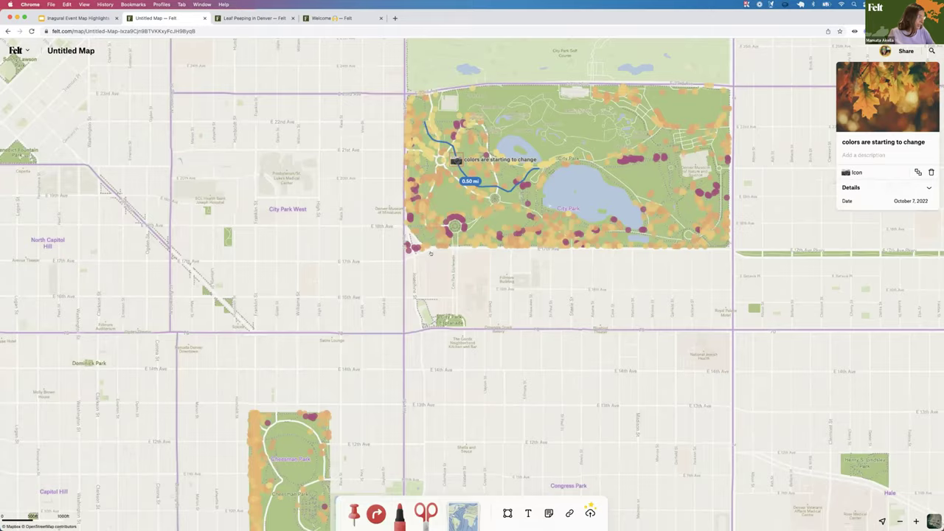
Colour the Cheesman Park Outer Loop trail blue and label its 0.15 mi distance
{"action": "scroll", "coordinate": [431, 253], "scroll_direction": "down", "scroll_amount": 3}
{"action": "scroll", "coordinate": [549, 182], "scroll_direction": "up", "scroll_amount": 3}
{"action": "scroll", "coordinate": [531, 228], "scroll_direction": "down", "scroll_amount": 3}
{"action": "scroll", "coordinate": [531, 228], "scroll_direction": "left", "scroll_amount": 4}
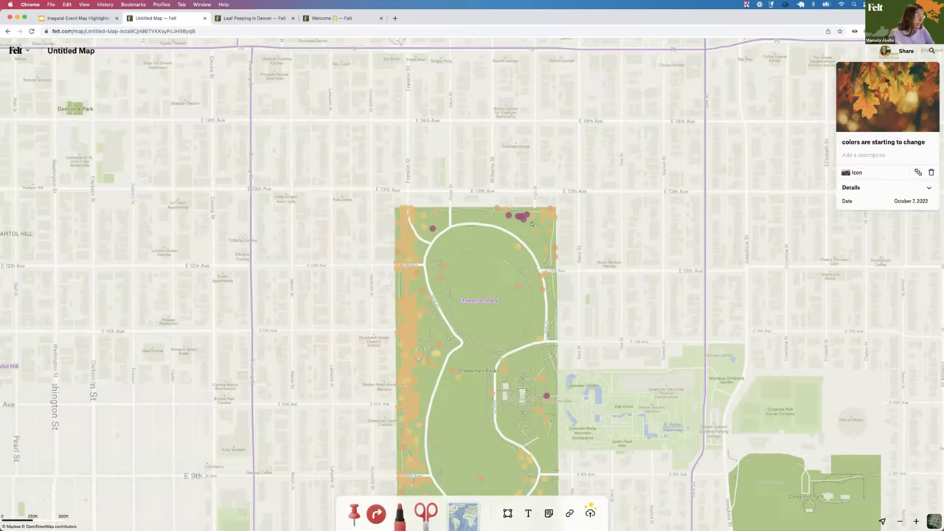
{"action": "left_click", "coordinate": [565, 158]}
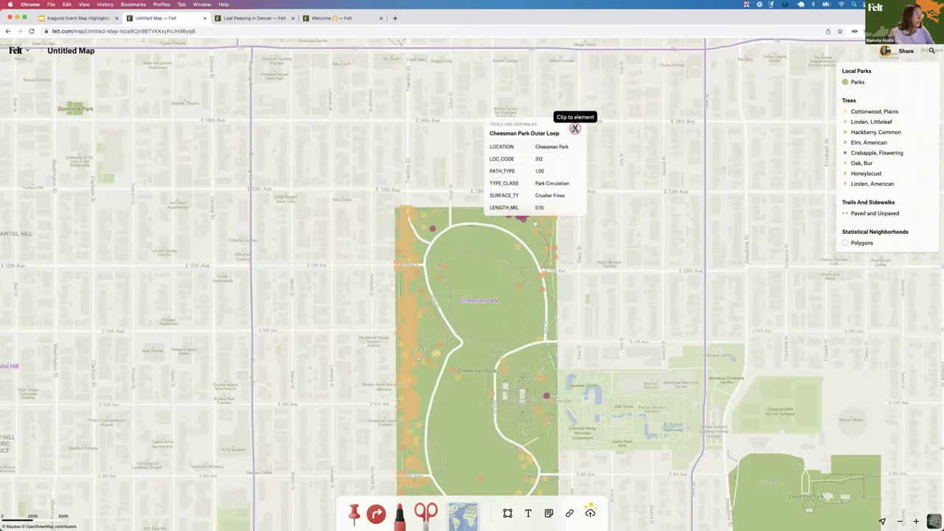
{"action": "left_click", "coordinate": [573, 128]}
{"action": "left_click", "coordinate": [852, 100]}
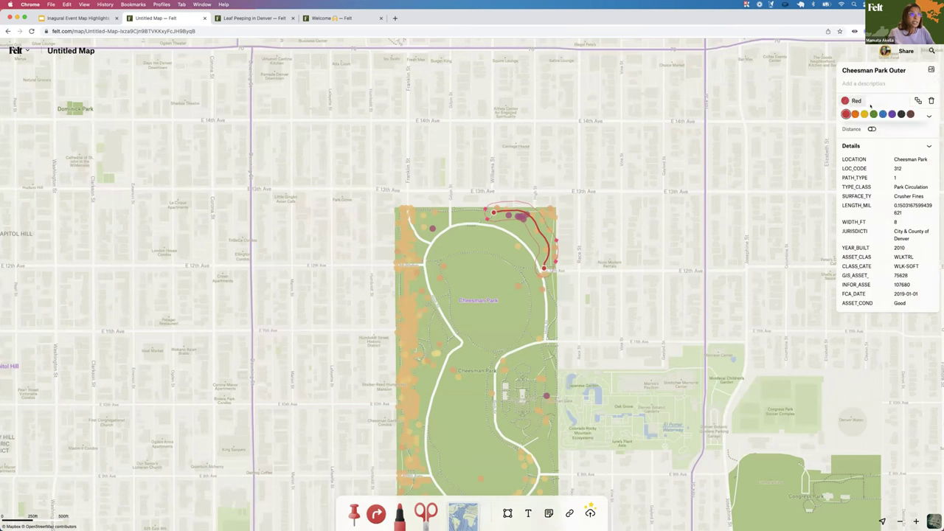
{"action": "left_click", "coordinate": [882, 114]}
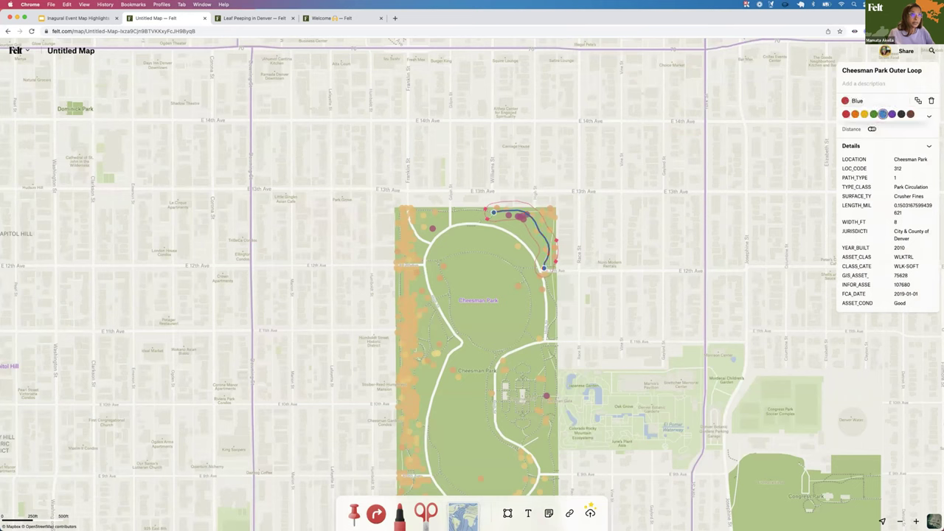
{"action": "left_click", "coordinate": [871, 129]}
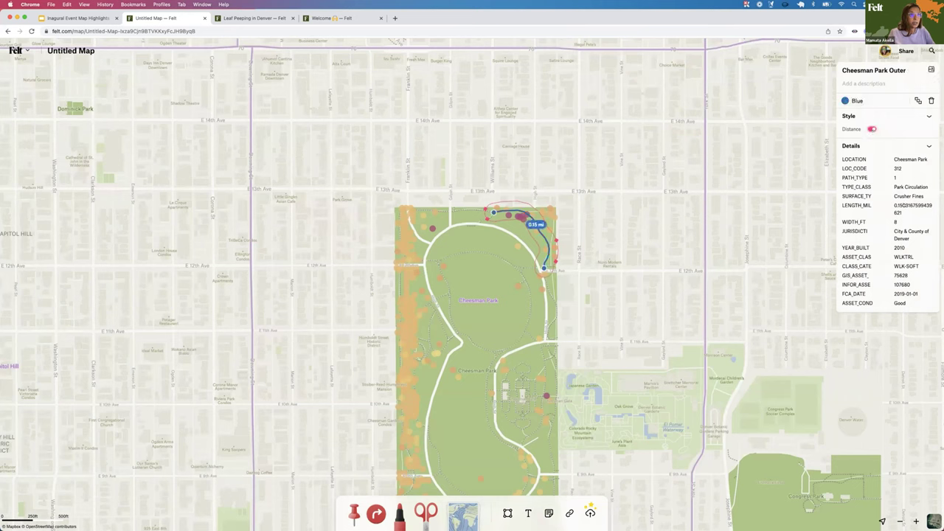
{"action": "left_click", "coordinate": [929, 145]}
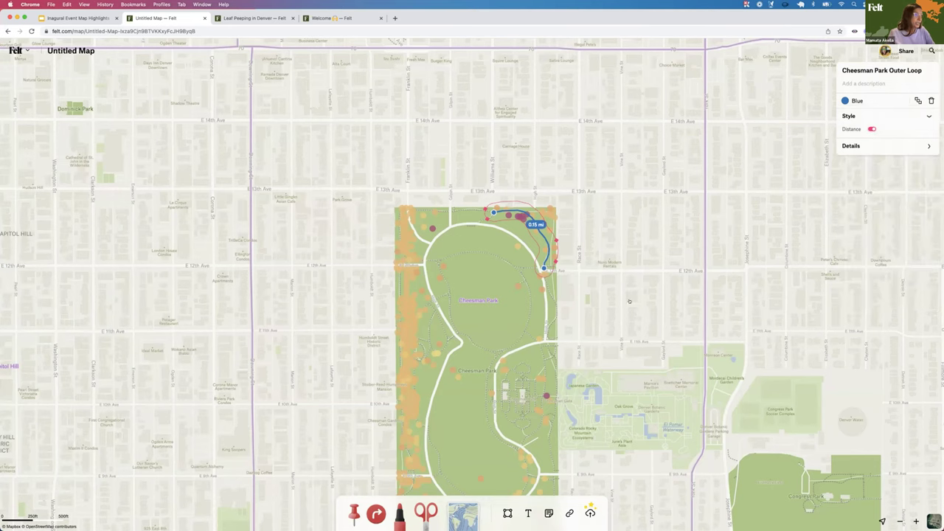
{"action": "scroll", "coordinate": [614, 370], "scroll_direction": "up", "scroll_amount": 5}
{"action": "scroll", "coordinate": [614, 370], "scroll_direction": "right", "scroll_amount": 4}
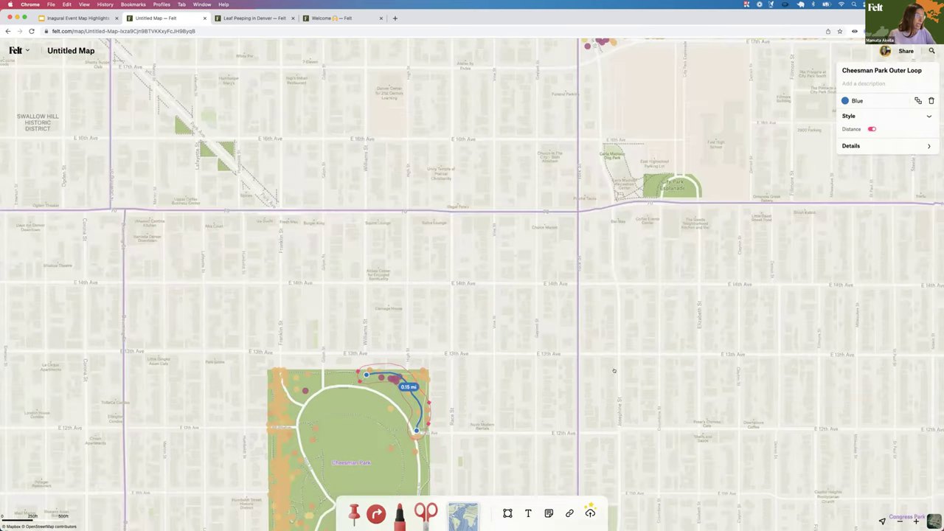
{"action": "scroll", "coordinate": [555, 107], "scroll_direction": "down", "scroll_amount": 5}
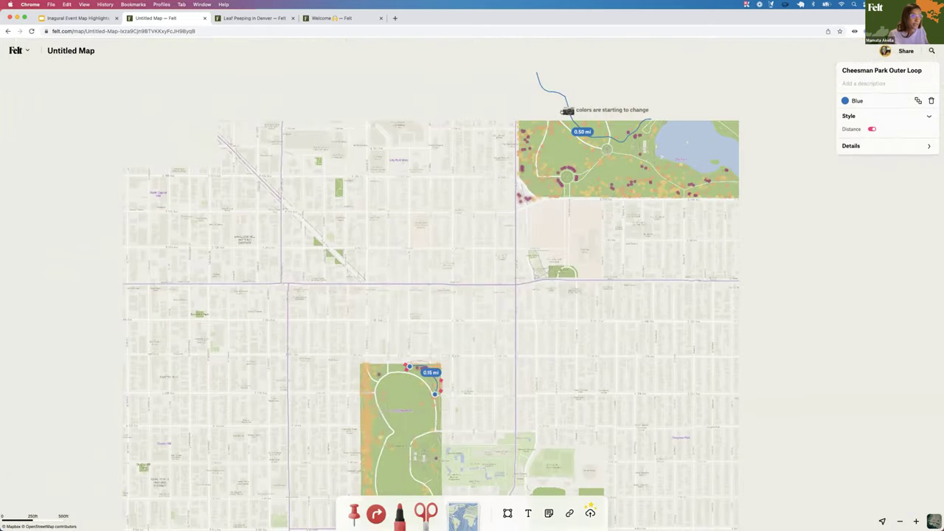
Duplicate the photo note over Cheesman Park and retitle the copy 'reds are popping'
{"action": "left_click", "coordinate": [566, 110]}
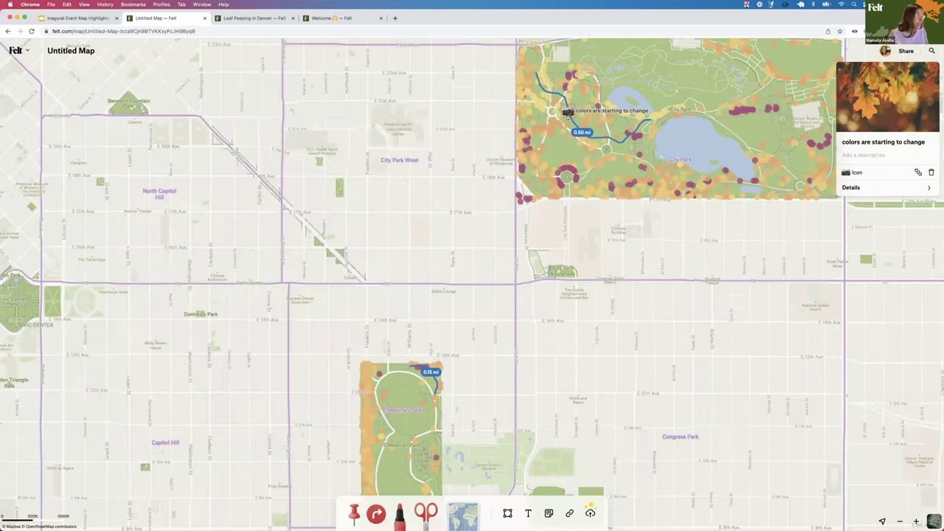
{"action": "key", "text": "ctrl+v"}
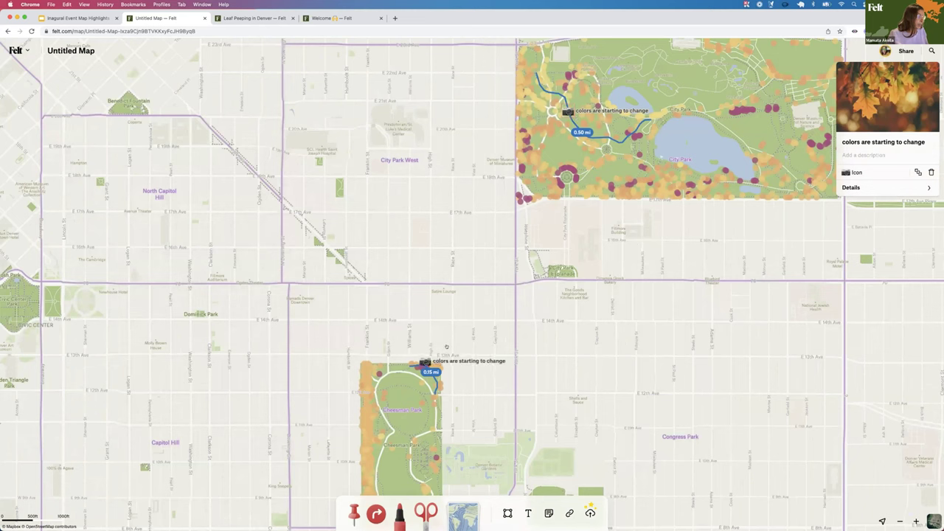
{"action": "left_click", "coordinate": [875, 139]}
{"action": "key", "text": "super+a"}
{"action": "type", "text": "red"}
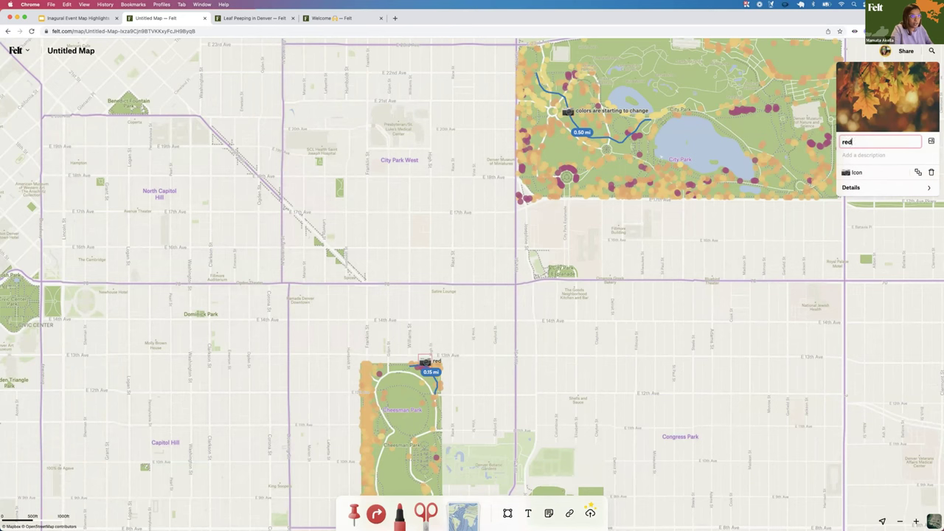
{"action": "type", "text": "s are popping"}
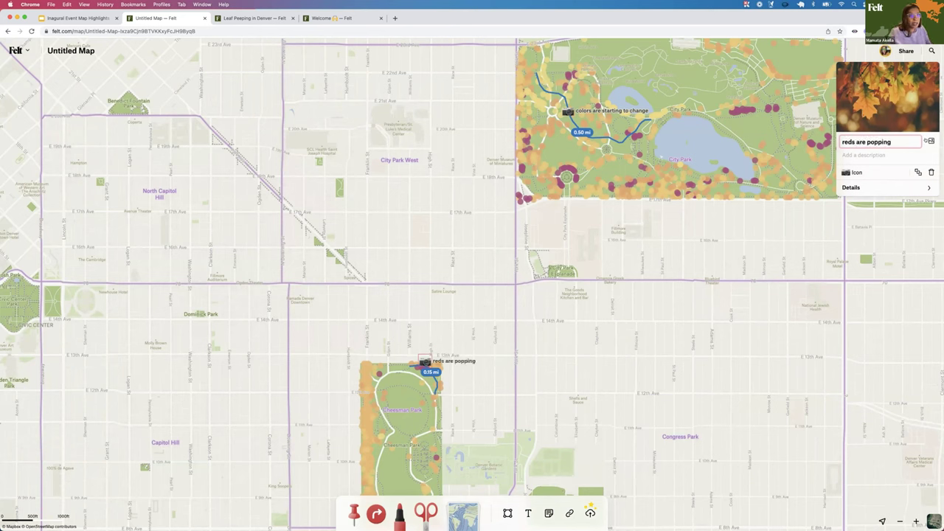
Replace the copied note's photo with cheesman-park.jpg
{"action": "left_click", "coordinate": [927, 141]}
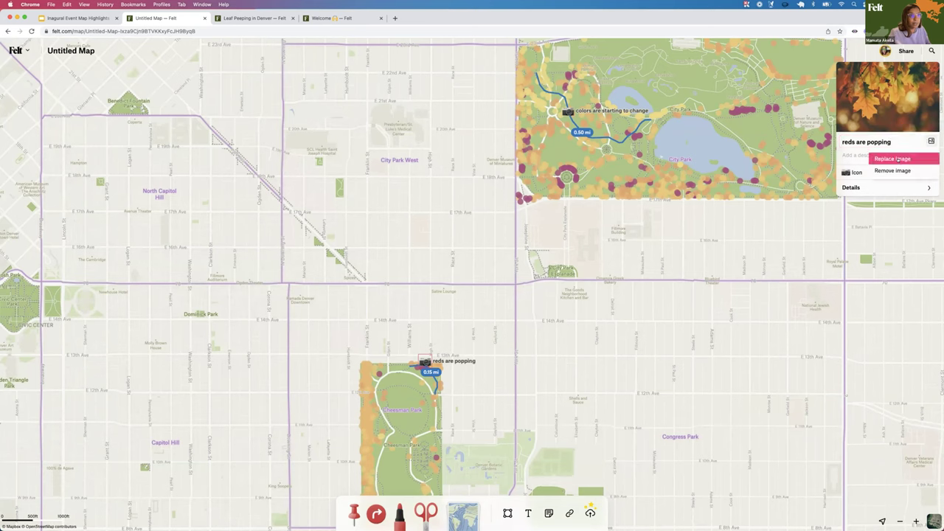
{"action": "left_click", "coordinate": [892, 159]}
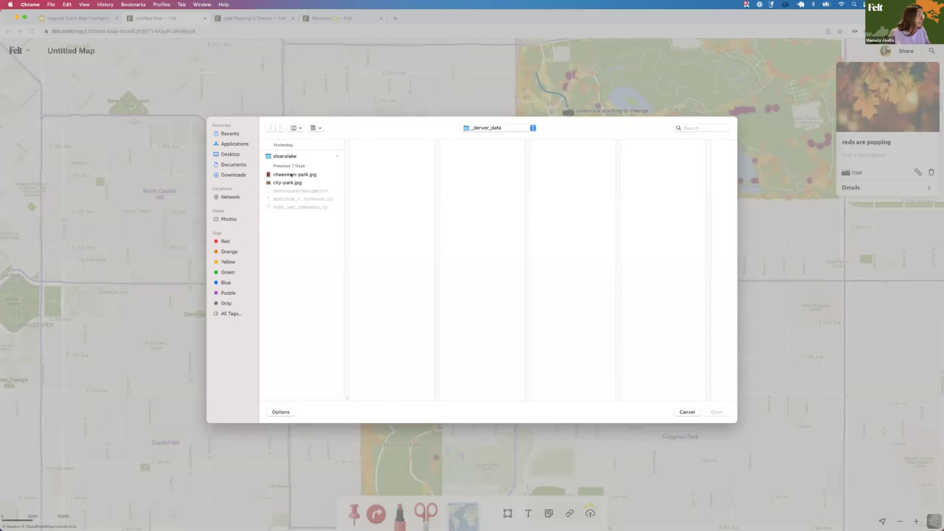
{"action": "left_click", "coordinate": [291, 175]}
{"action": "left_click", "coordinate": [715, 411]}
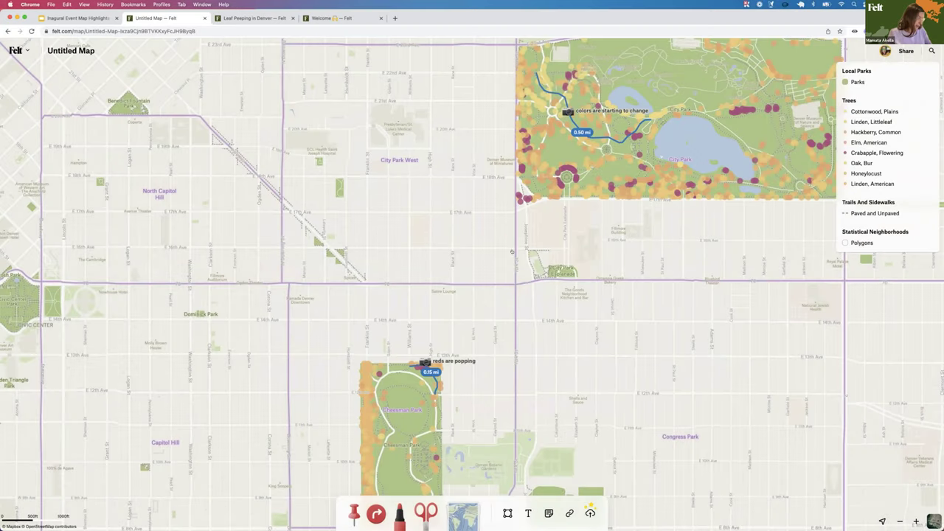
Zoom out one level and pan west until Sloan Lake sits in view
{"action": "left_click_drag", "start_coordinate": [566, 192], "coordinate": [678, 71]}
{"action": "key", "text": "minus"}
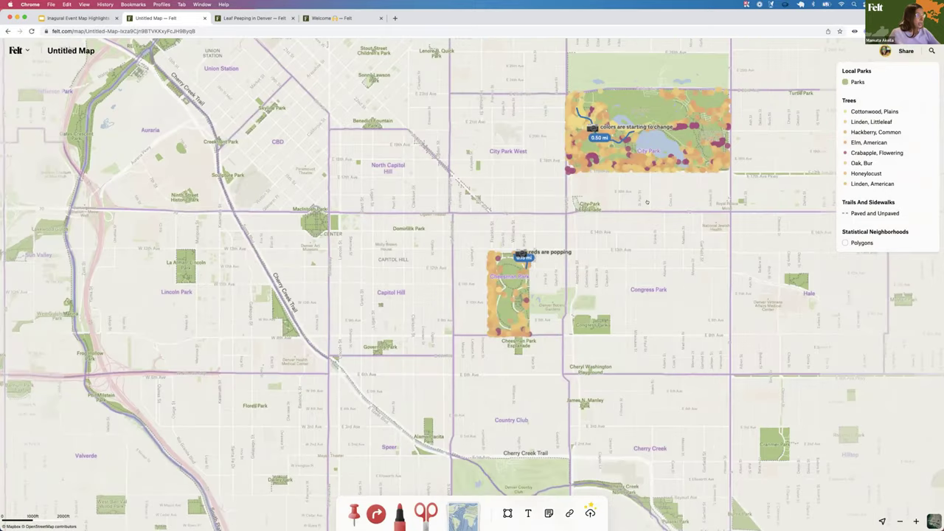
{"action": "left_click_drag", "start_coordinate": [576, 281], "coordinate": [708, 295]}
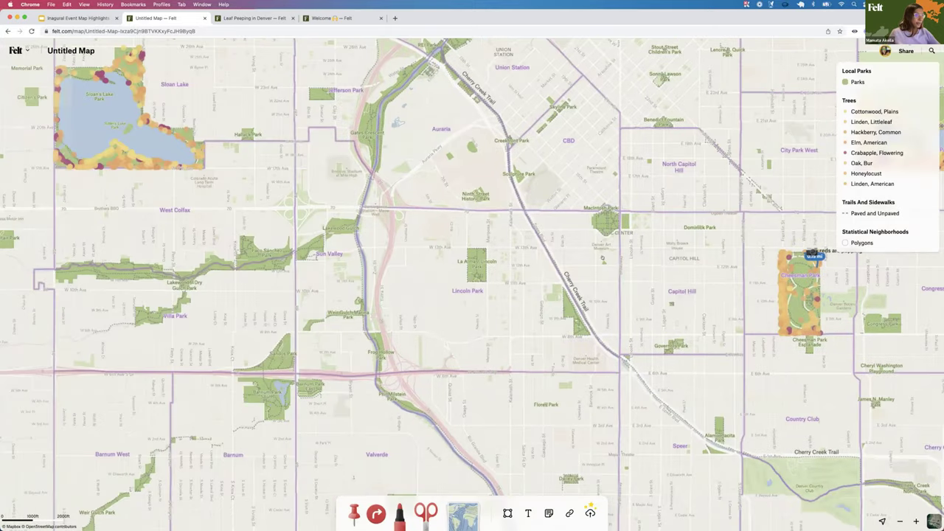
{"action": "left_click_drag", "start_coordinate": [558, 254], "coordinate": [654, 293]}
{"action": "left_click_drag", "start_coordinate": [558, 289], "coordinate": [438, 253]}
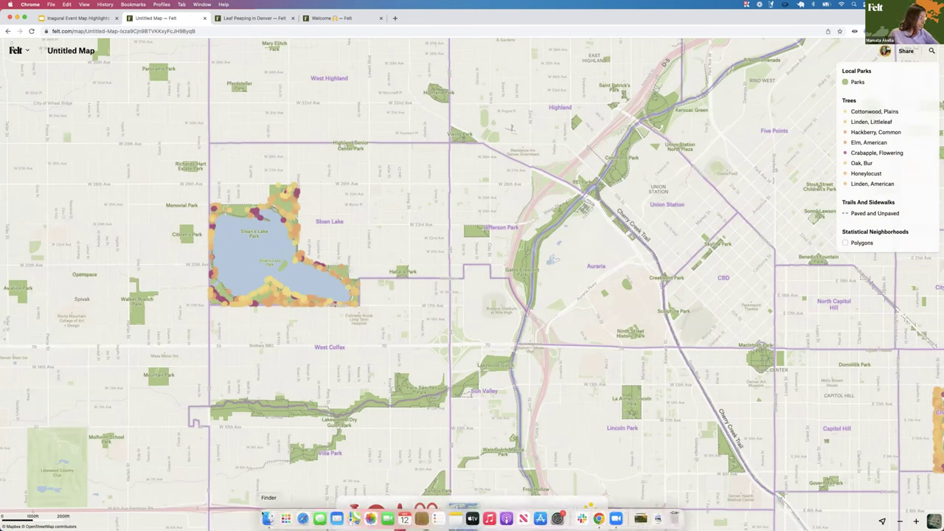
{"action": "left_click", "coordinate": [267, 519]}
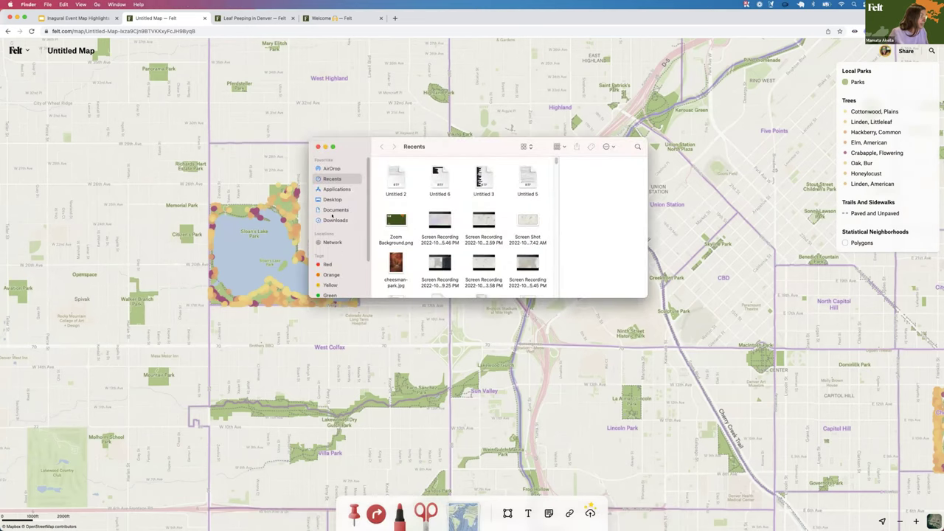
Open the sloanslake folder under Documents > _denver_data in Finder
{"action": "left_click", "coordinate": [334, 210]}
{"action": "double_click", "coordinate": [391, 188]}
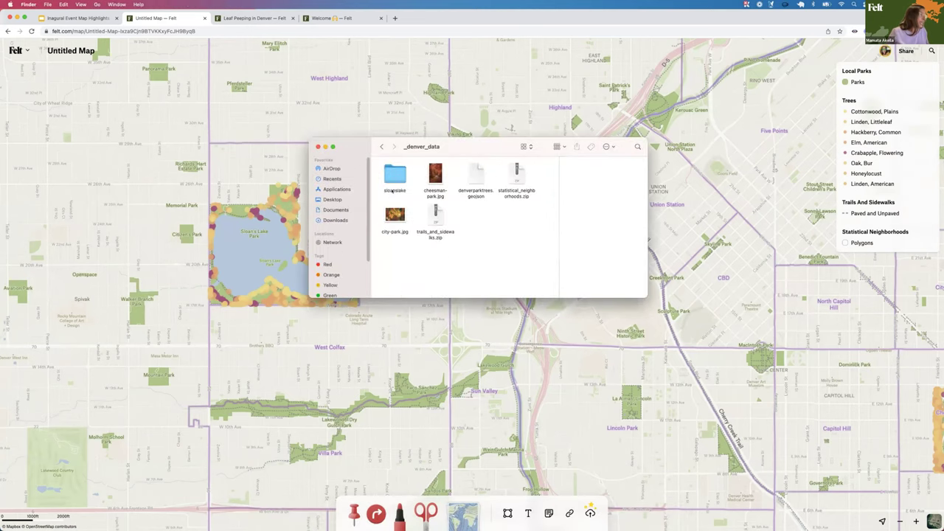
{"action": "left_click", "coordinate": [394, 175]}
{"action": "double_click", "coordinate": [395, 176]}
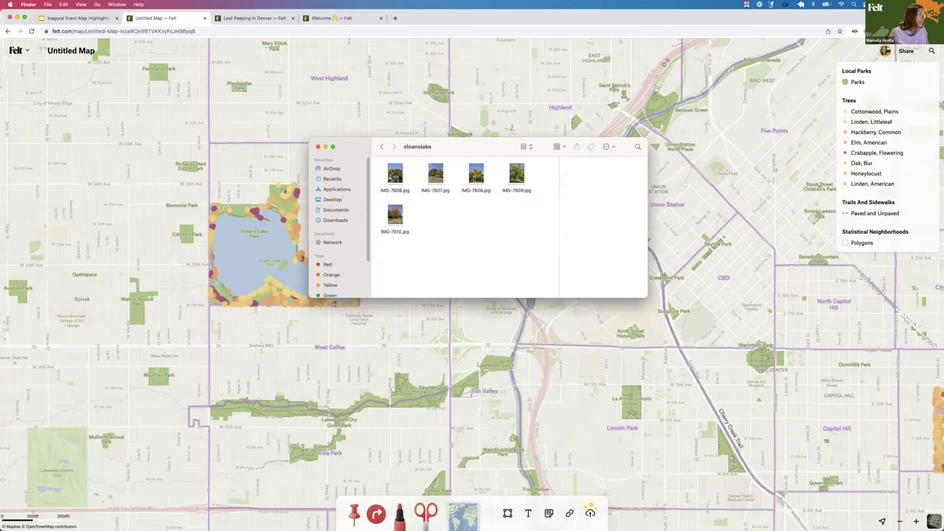
Select the five photos IMG-7606 to IMG-7610 and drag them onto the Felt map
{"action": "left_click", "coordinate": [394, 175]}
{"action": "left_click", "coordinate": [394, 214], "text": "super"}
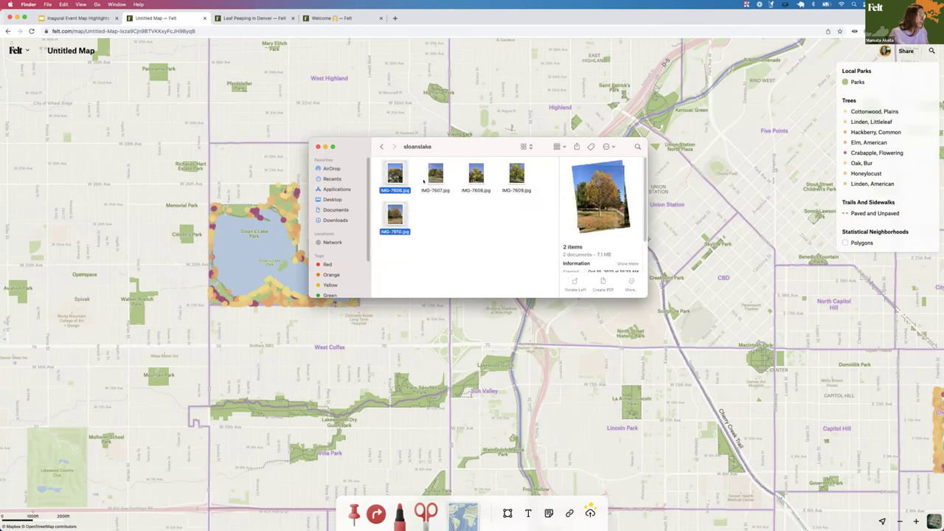
{"action": "left_click", "coordinate": [397, 210], "text": "super"}
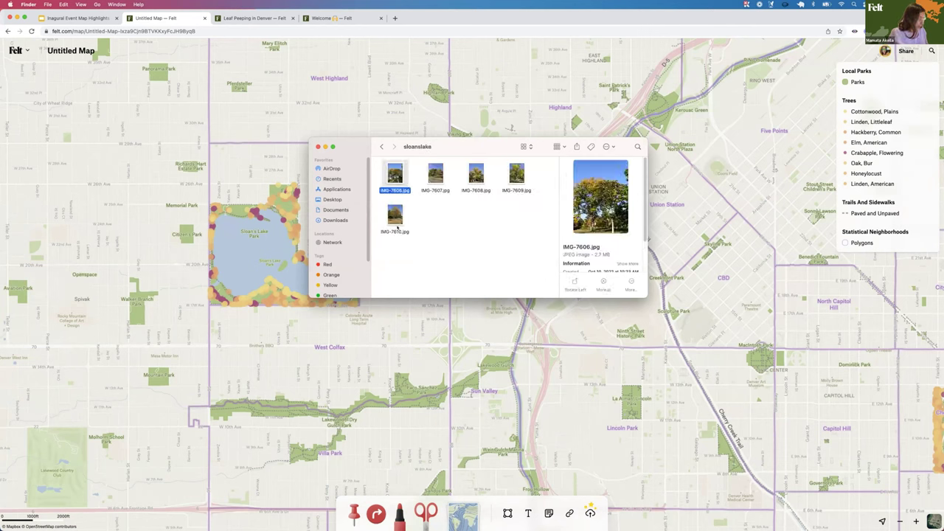
{"action": "left_click", "coordinate": [398, 210], "text": "super"}
{"action": "left_click", "coordinate": [434, 177], "text": "super"}
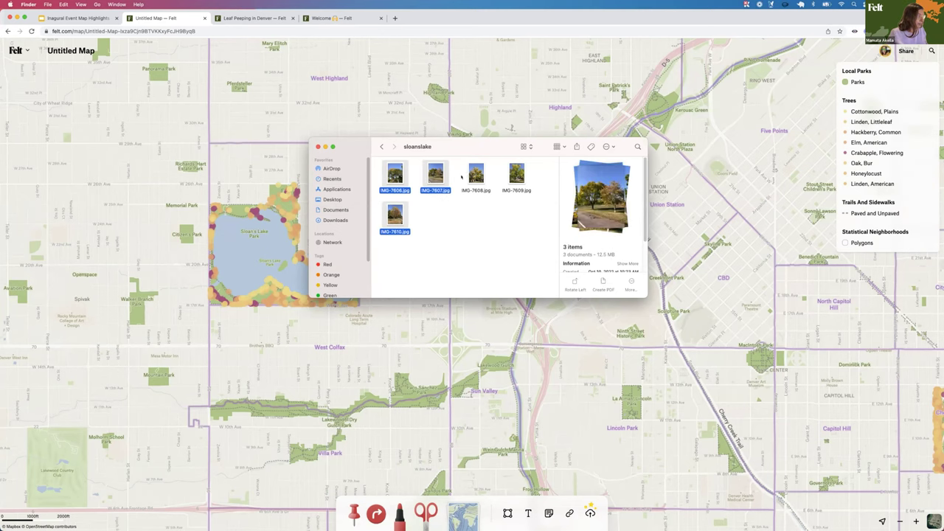
{"action": "left_click", "coordinate": [476, 174], "text": "super"}
{"action": "left_click", "coordinate": [516, 174], "text": "super"}
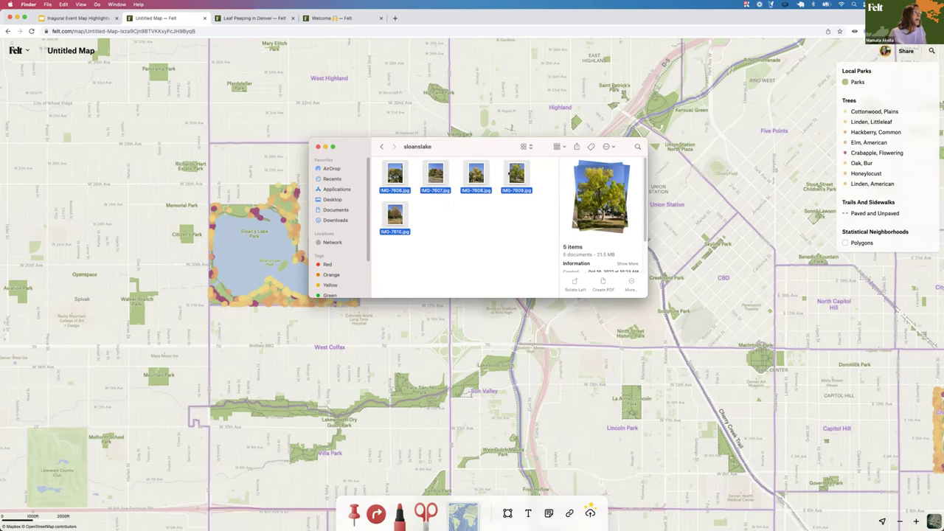
{"action": "left_click_drag", "start_coordinate": [567, 139], "coordinate": [846, 119]}
{"action": "left_click_drag", "start_coordinate": [671, 158], "coordinate": [385, 219]}
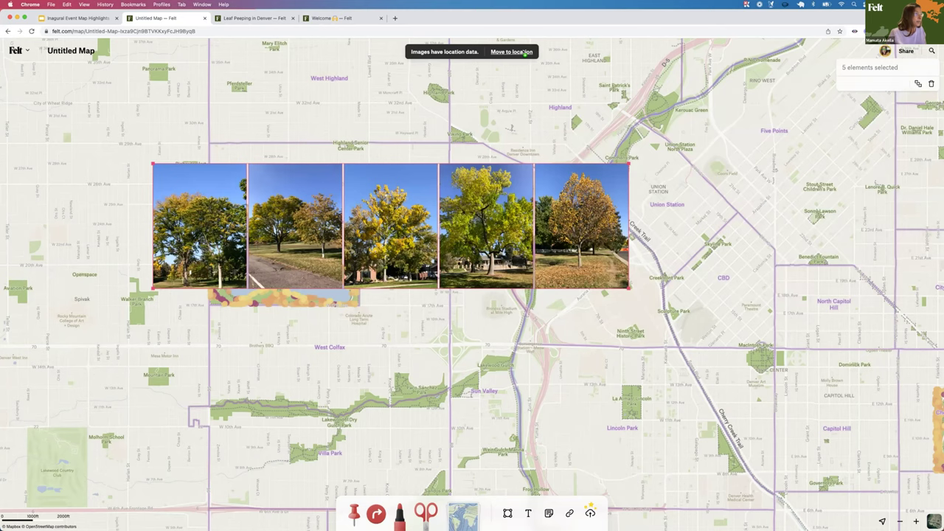
{"action": "left_click", "coordinate": [511, 52]}
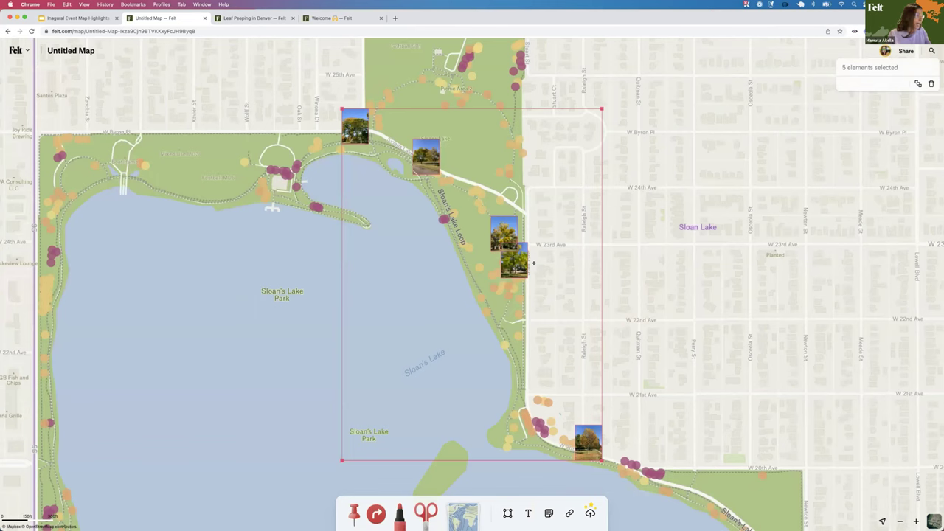
{"action": "key", "text": "Escape"}
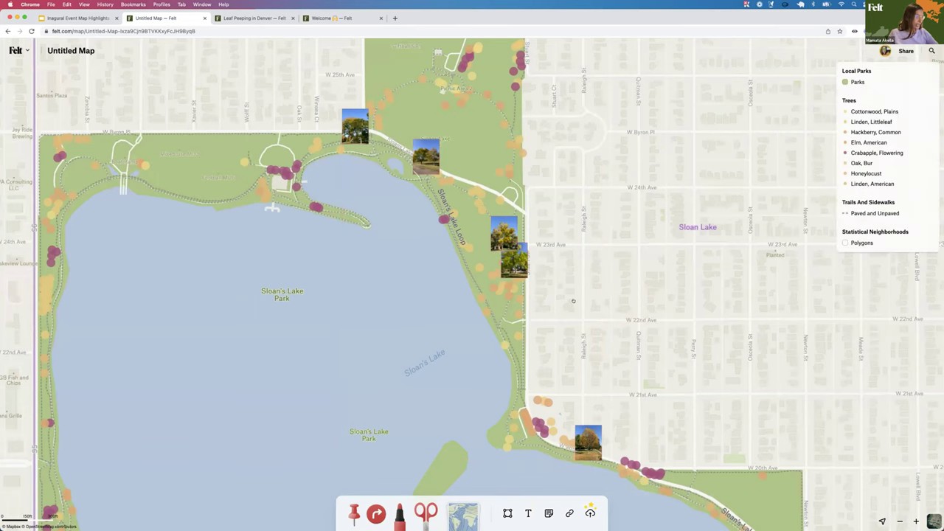
{"action": "scroll", "coordinate": [583, 289], "scroll_direction": "down", "scroll_amount": 5}
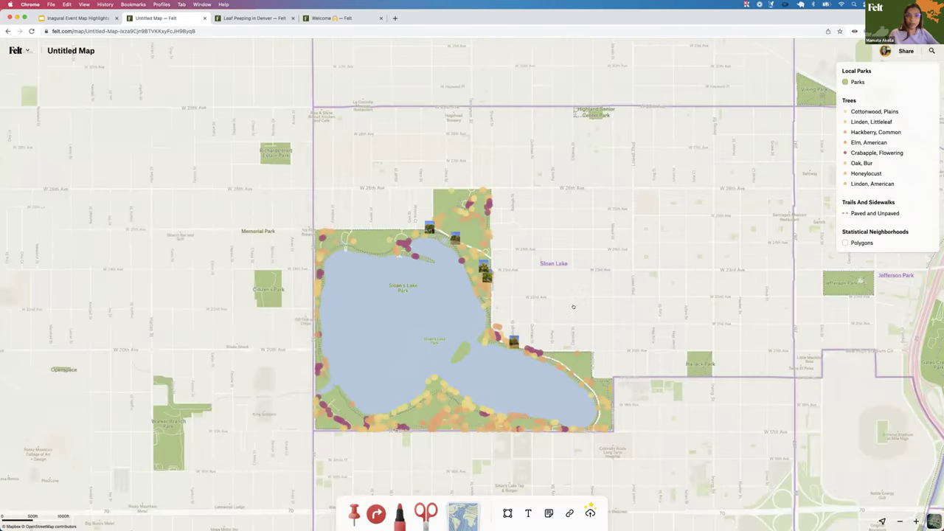
{"action": "scroll", "coordinate": [536, 219], "scroll_direction": "down", "scroll_amount": 2}
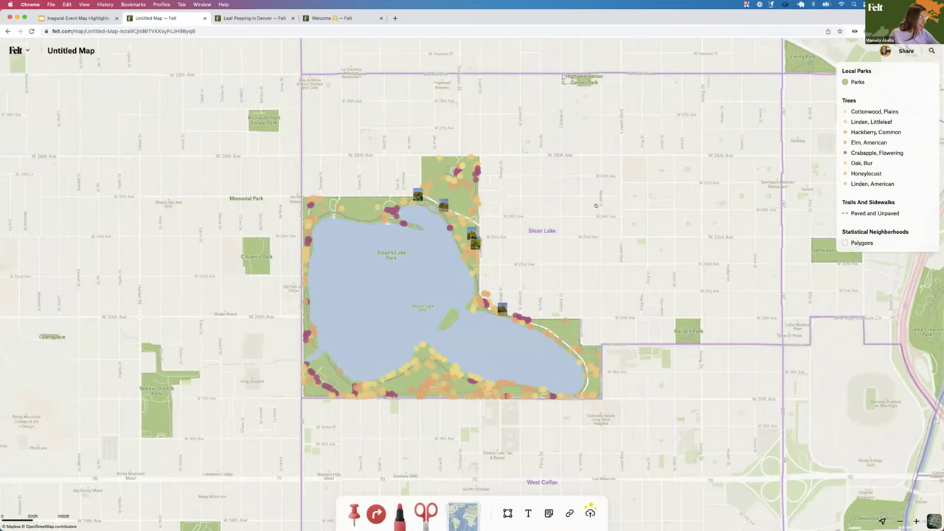
{"action": "scroll", "coordinate": [595, 206], "scroll_direction": "down", "scroll_amount": 3}
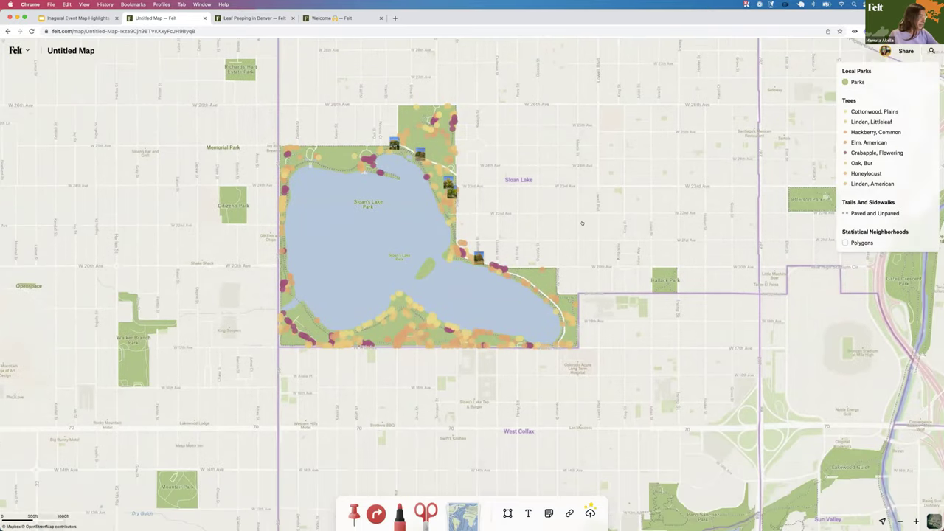
{"action": "scroll", "coordinate": [582, 223], "scroll_direction": "up", "scroll_amount": 5}
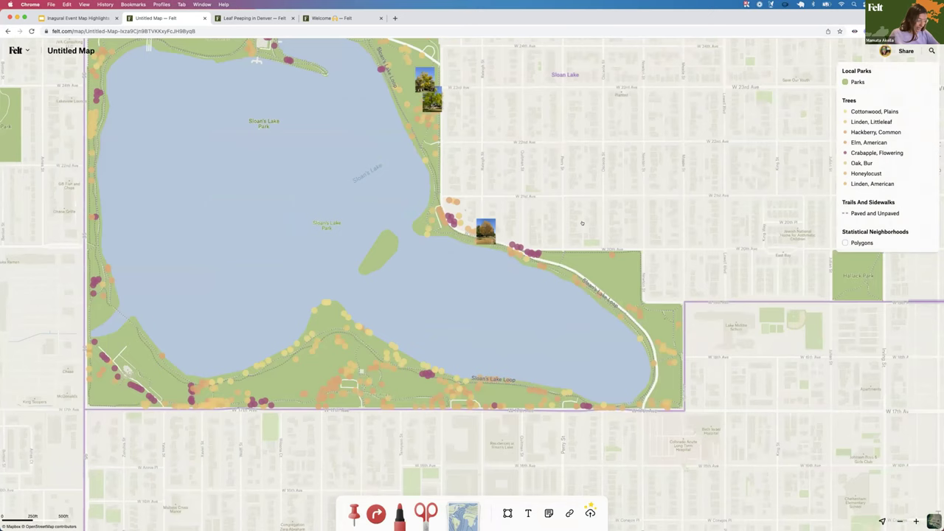
{"action": "left_click", "coordinate": [582, 224]}
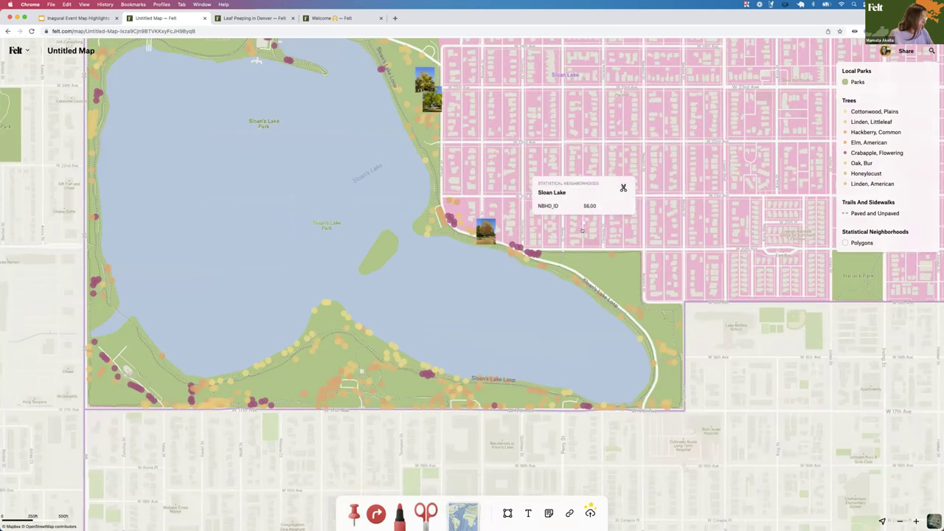
{"action": "scroll", "coordinate": [529, 297], "scroll_direction": "down", "scroll_amount": 2}
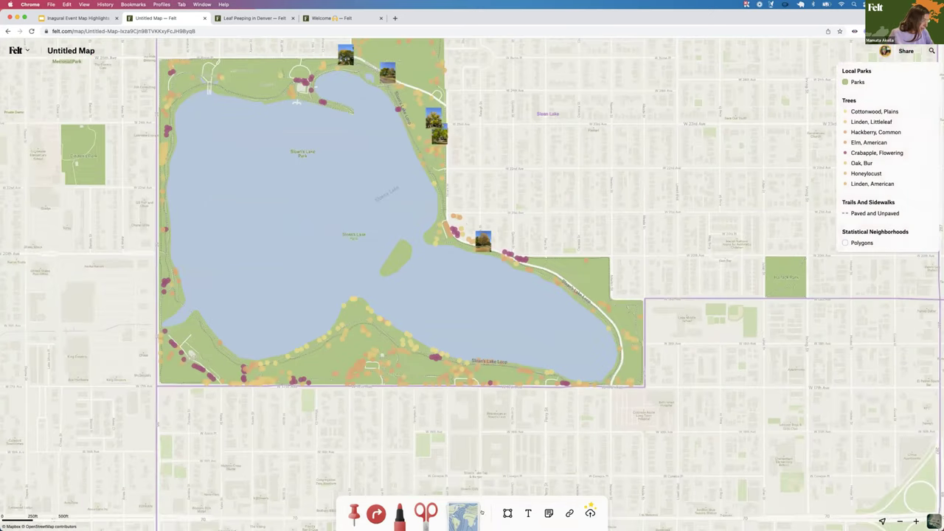
{"action": "scroll", "coordinate": [539, 175], "scroll_direction": "down", "scroll_amount": 3}
{"action": "key", "text": "n"}
Add a 'cottonwoods old growth' note on Sloan Lake with a line to the south shore
{"action": "left_click", "coordinate": [499, 234]}
{"action": "type", "text": "cottonwoods old"}
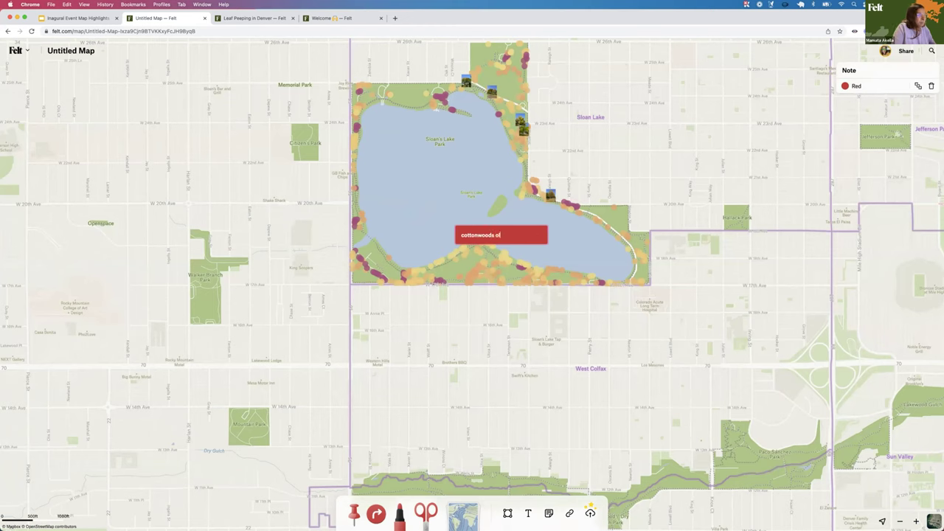
{"action": "type", "text": " growth"}
{"action": "left_click", "coordinate": [514, 314]}
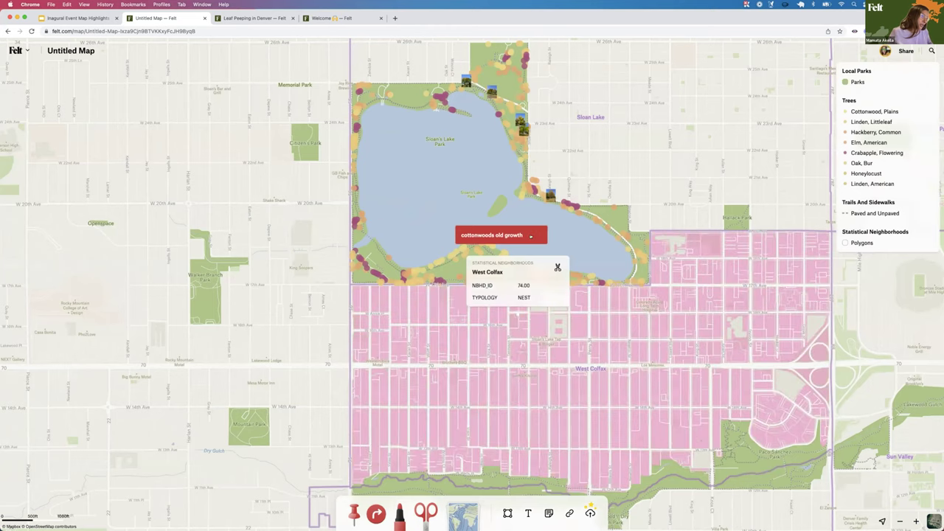
{"action": "left_click_drag", "start_coordinate": [565, 219], "coordinate": [568, 220]}
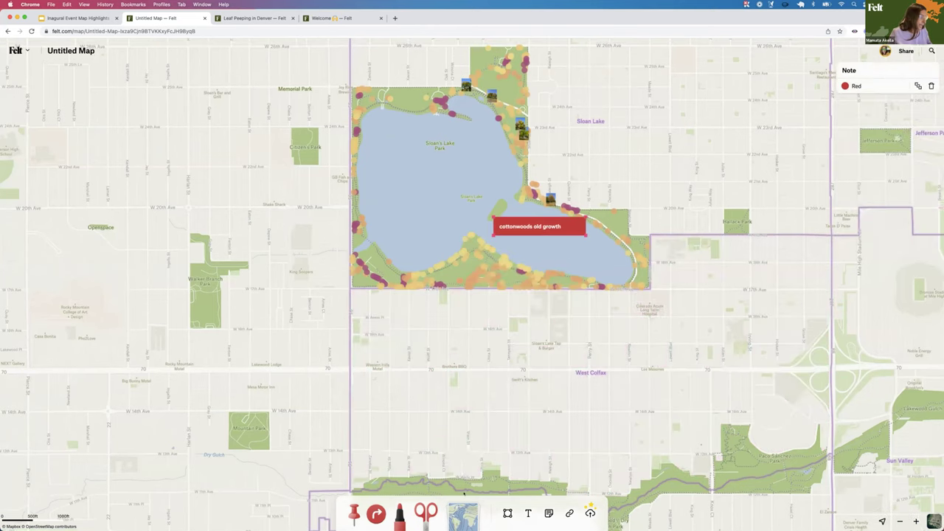
{"action": "left_click", "coordinate": [507, 512]}
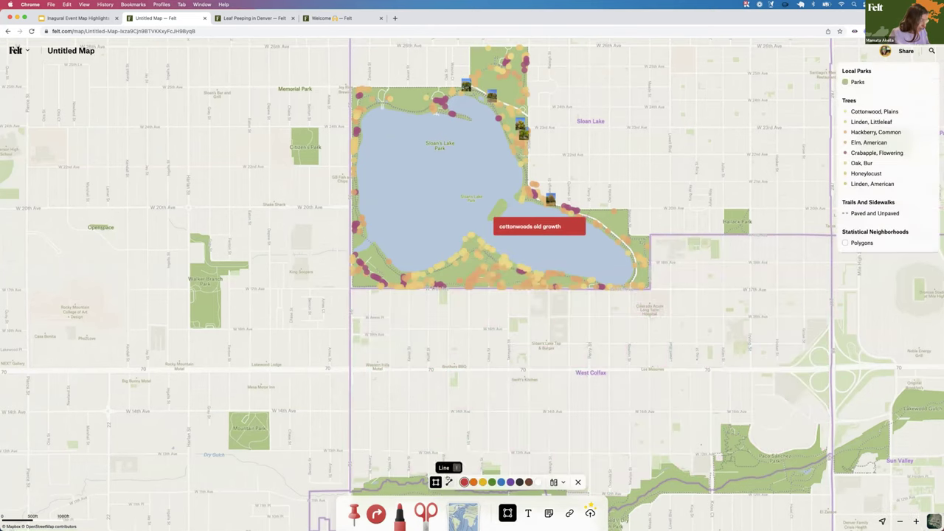
{"action": "left_click", "coordinate": [495, 233]}
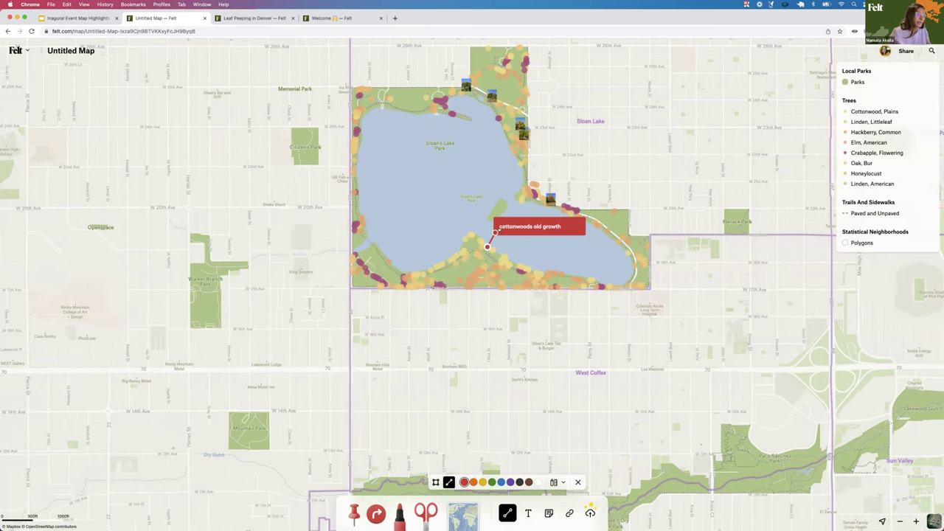
{"action": "double_click", "coordinate": [487, 247]}
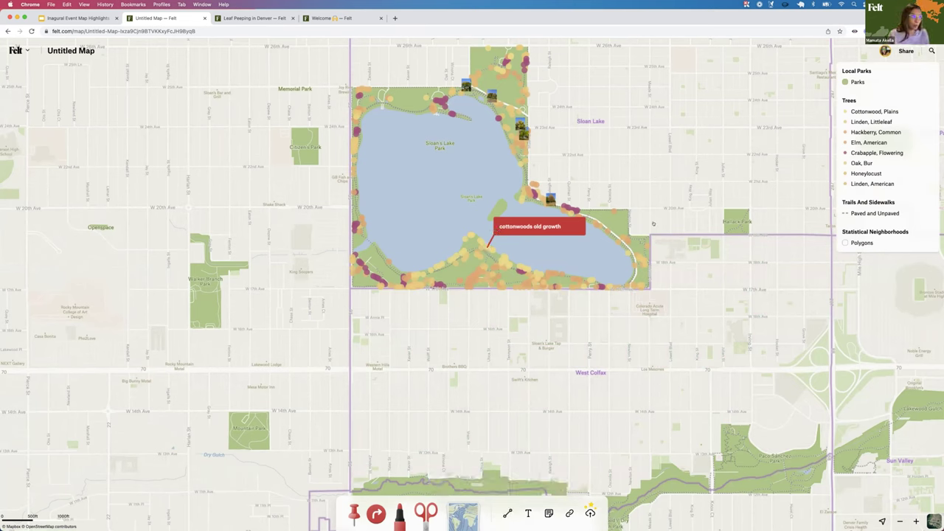
Scroll over to downtown Denver by Union Station and Five Points, then pick the Route tool
{"action": "scroll", "coordinate": [459, 316], "scroll_direction": "right", "scroll_amount": 2}
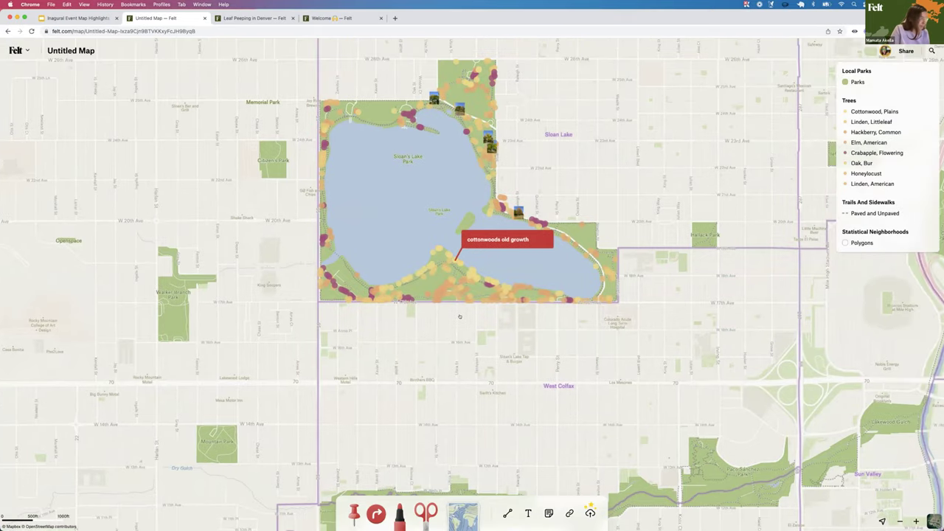
{"action": "scroll", "coordinate": [459, 316], "scroll_direction": "down", "scroll_amount": 3}
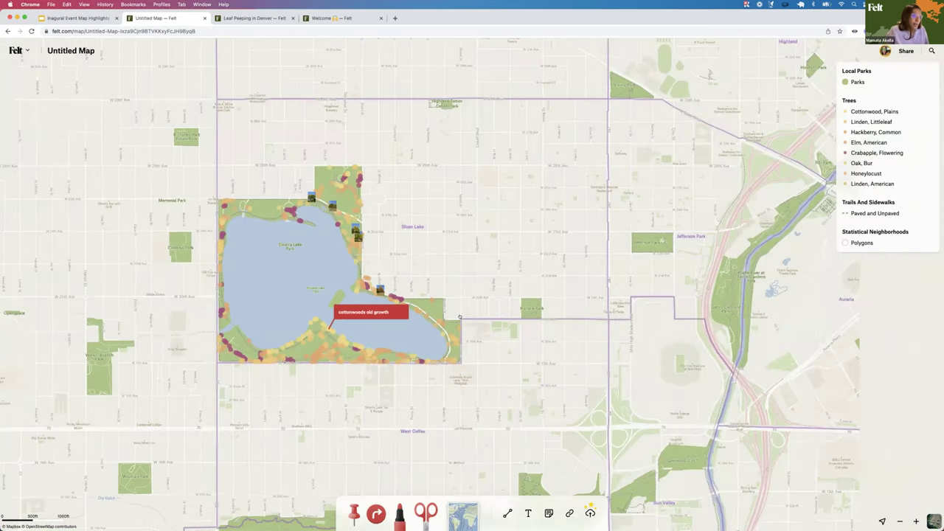
{"action": "scroll", "coordinate": [670, 270], "scroll_direction": "down", "scroll_amount": 3}
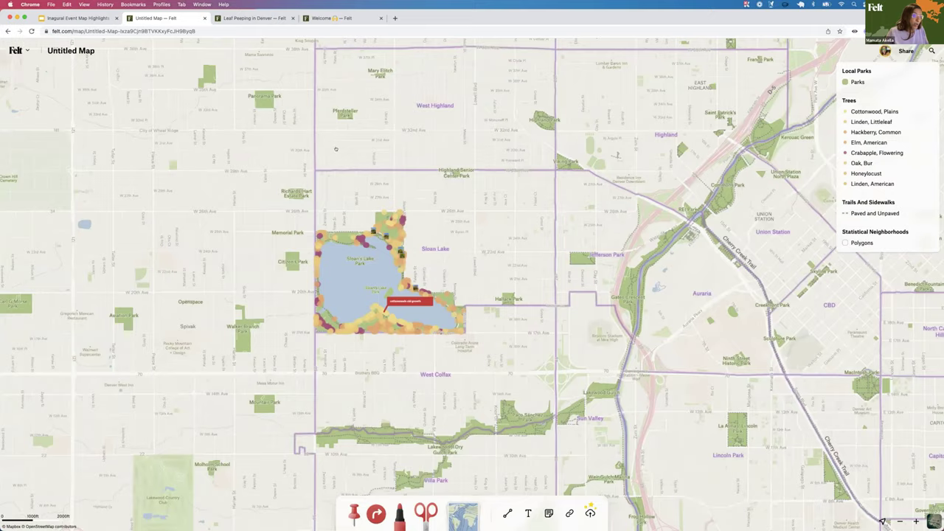
{"action": "scroll", "coordinate": [336, 150], "scroll_direction": "right", "scroll_amount": 2}
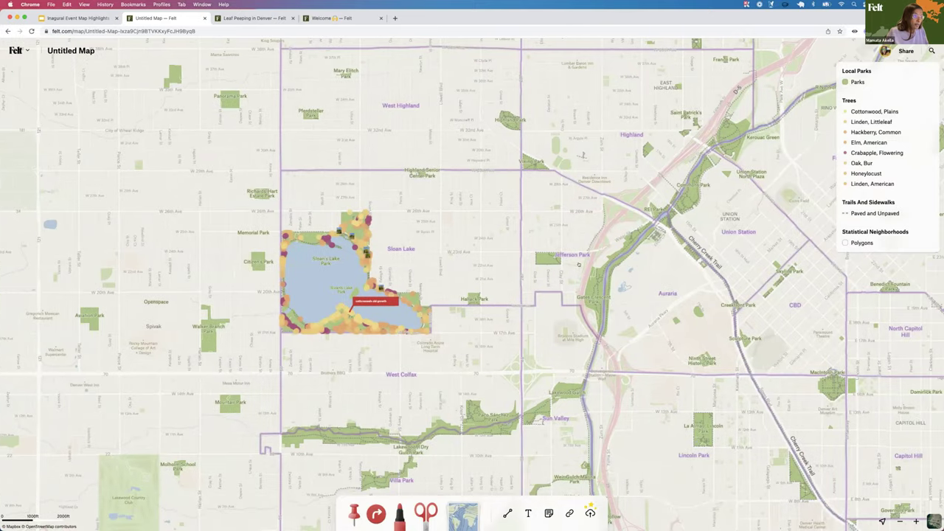
{"action": "scroll", "coordinate": [579, 264], "scroll_direction": "right", "scroll_amount": 10}
{"action": "scroll", "coordinate": [578, 264], "scroll_direction": "down", "scroll_amount": 2}
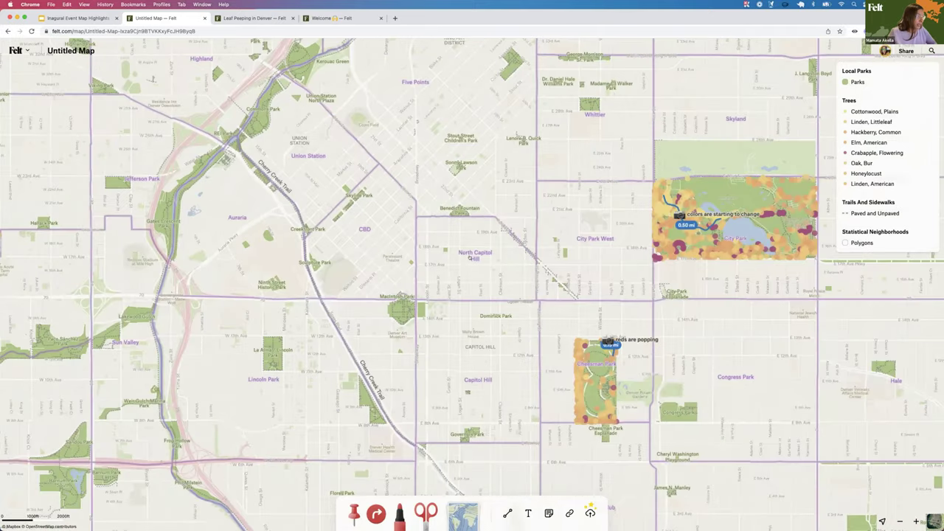
{"action": "scroll", "coordinate": [470, 256], "scroll_direction": "left", "scroll_amount": 2}
{"action": "scroll", "coordinate": [470, 257], "scroll_direction": "up", "scroll_amount": 2}
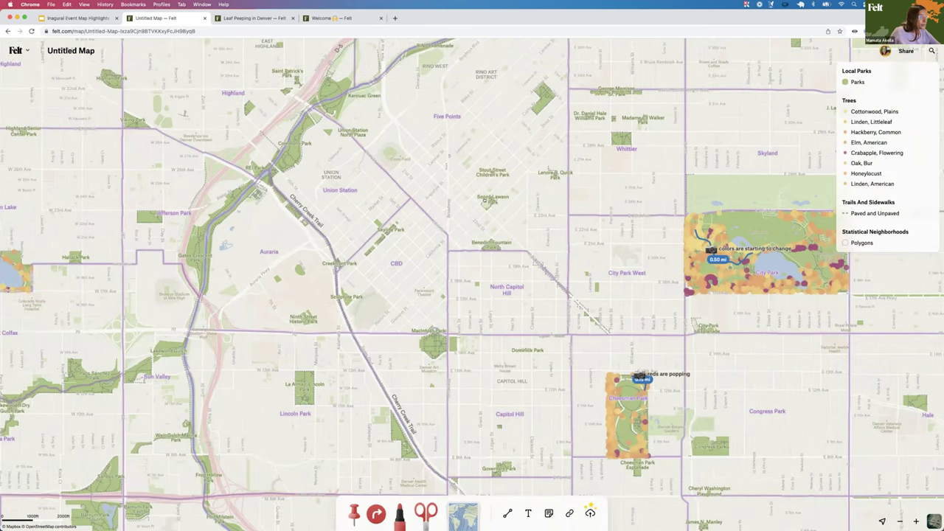
{"action": "scroll", "coordinate": [472, 284], "scroll_direction": "left", "scroll_amount": 4}
{"action": "scroll", "coordinate": [472, 284], "scroll_direction": "up", "scroll_amount": 3}
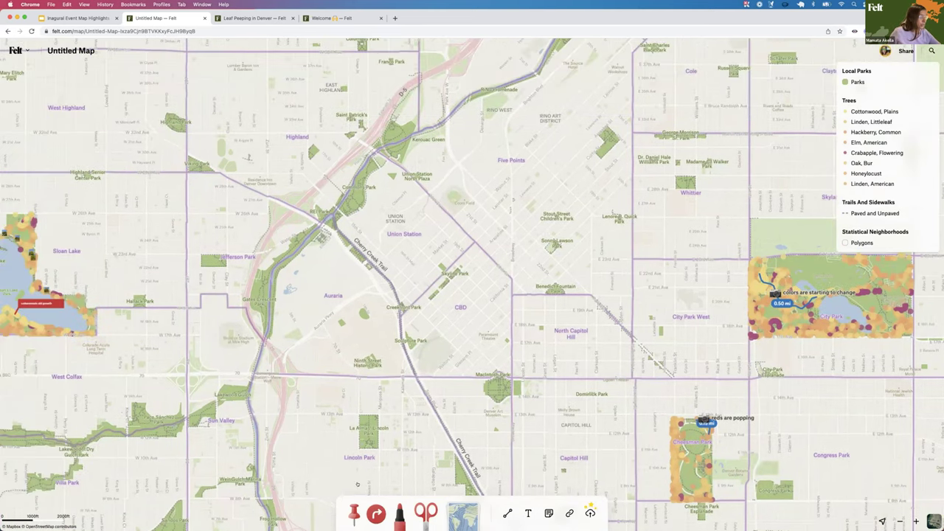
{"action": "key", "text": "d"}
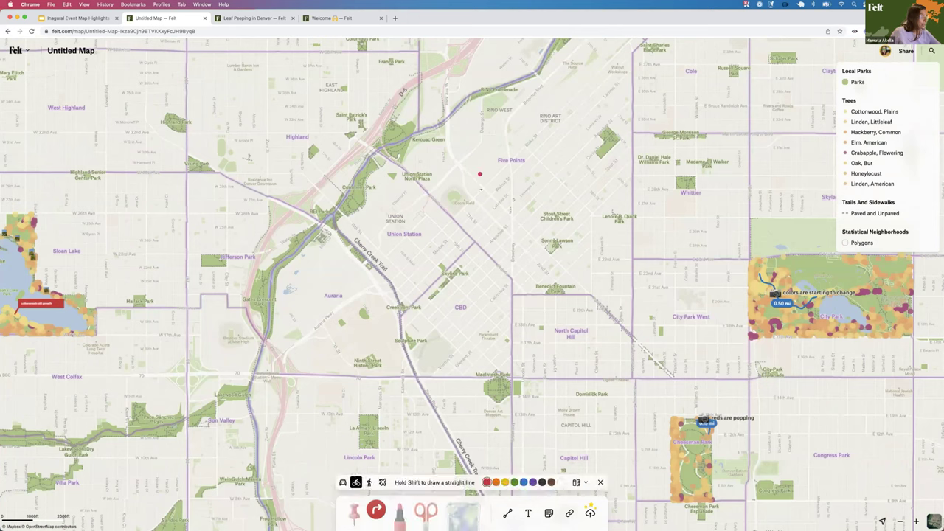
Draw a 0.61 mi route through the streets near Five Points and colour it purple
{"action": "left_click_drag", "start_coordinate": [483, 187], "coordinate": [520, 224]}
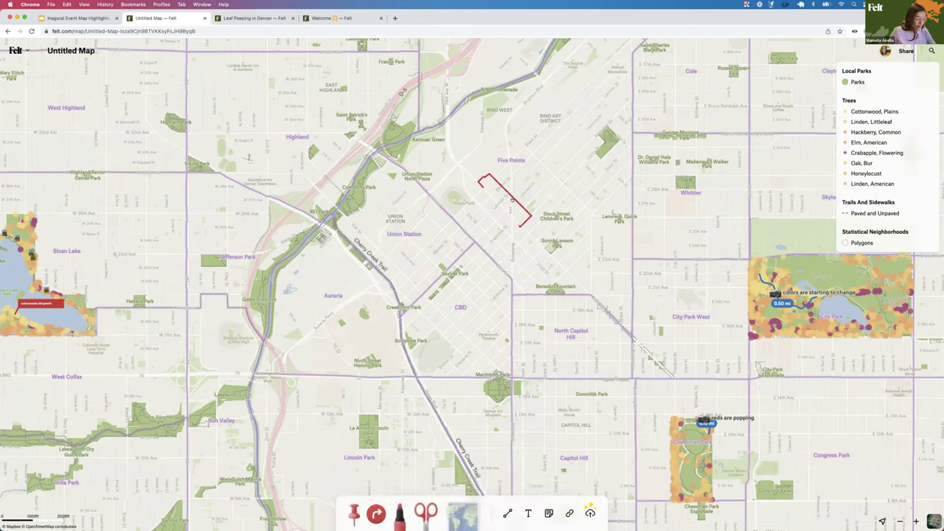
{"action": "left_click", "coordinate": [512, 200]}
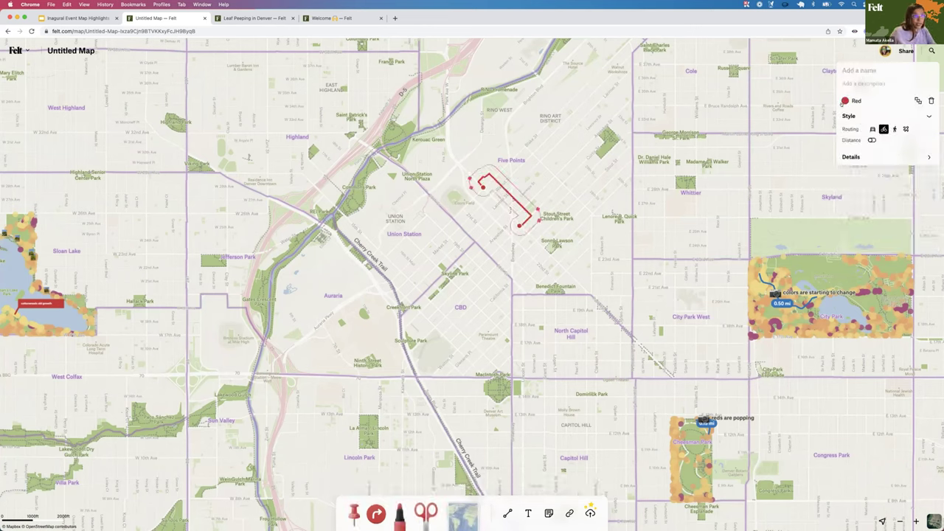
{"action": "left_click", "coordinate": [844, 101]}
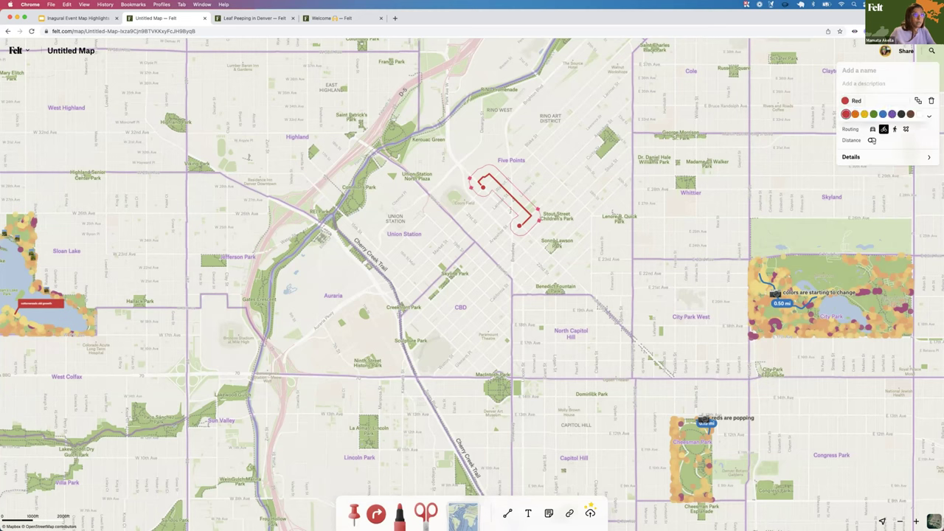
{"action": "left_click", "coordinate": [892, 113]}
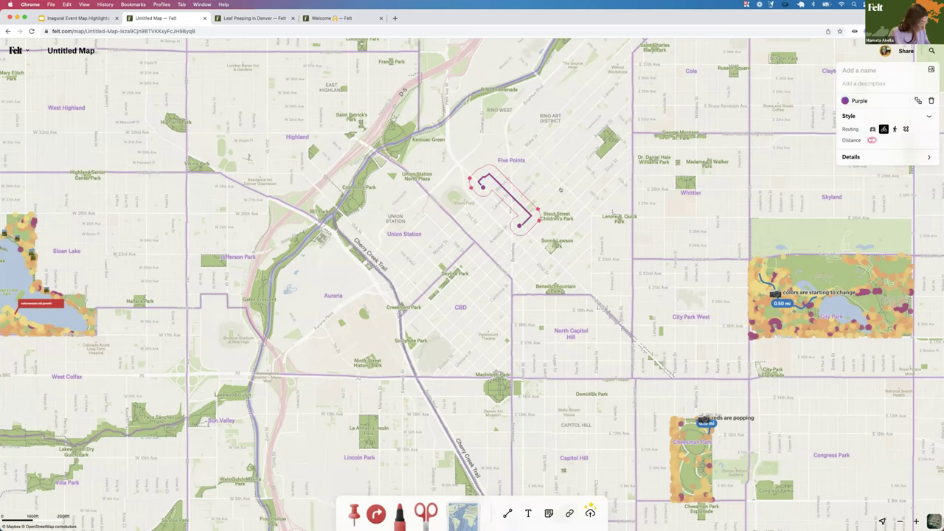
{"action": "key", "text": "Escape"}
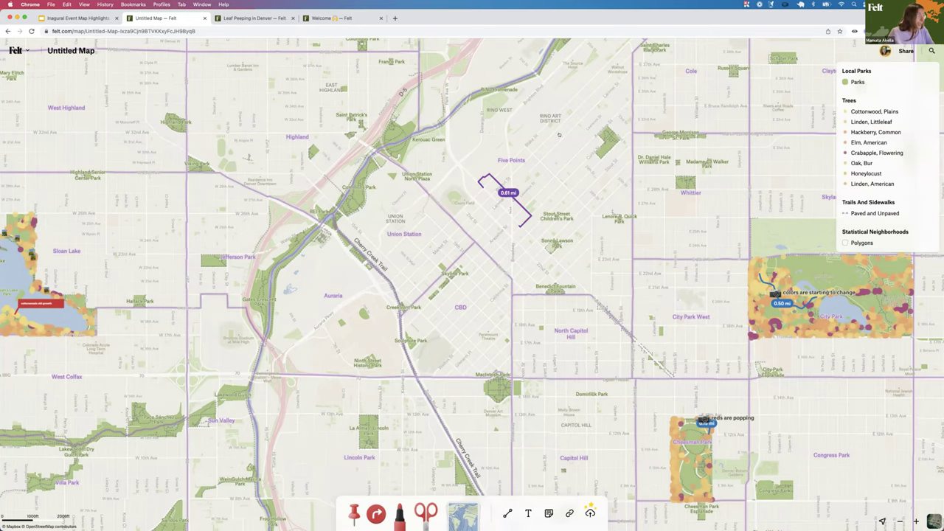
Scribble red, then orange, marker strokes over the route near its label
{"action": "scroll", "coordinate": [513, 272], "scroll_direction": "up", "scroll_amount": 3}
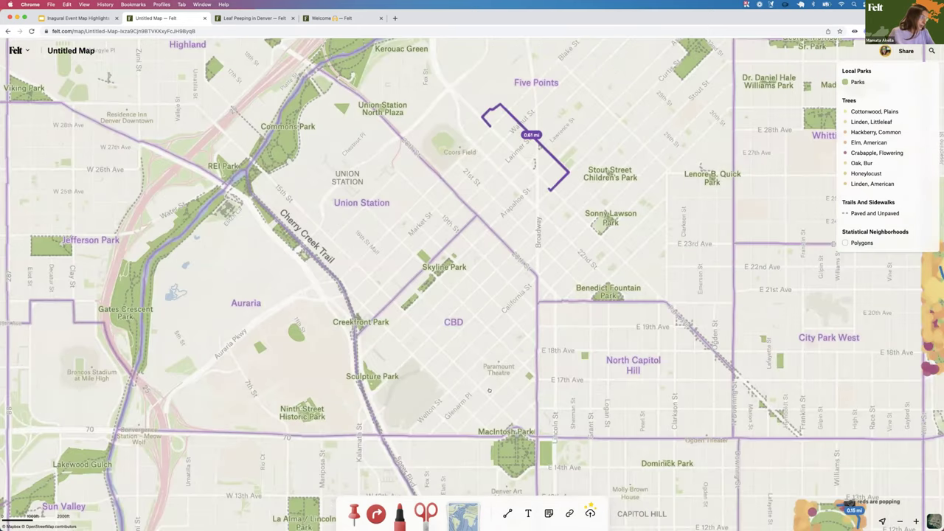
{"action": "scroll", "coordinate": [529, 85], "scroll_direction": "up", "scroll_amount": 4}
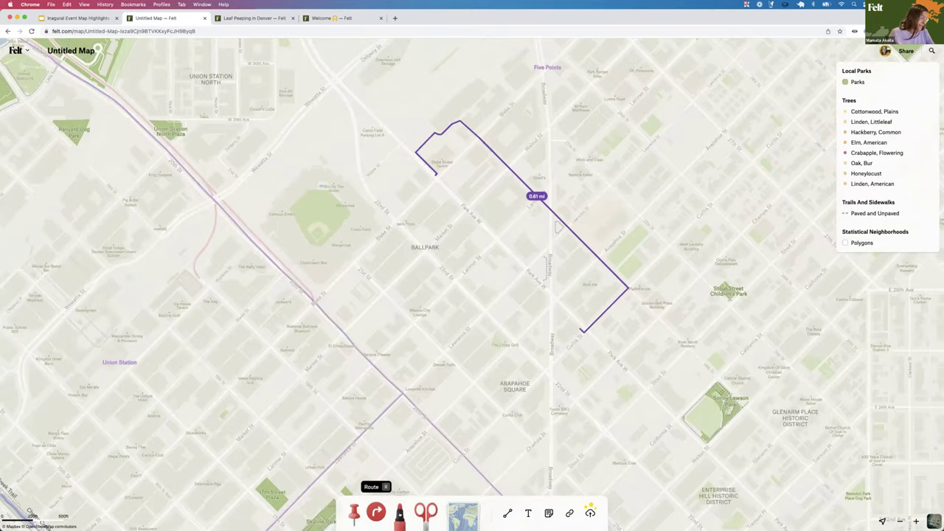
{"action": "left_click", "coordinate": [399, 515]}
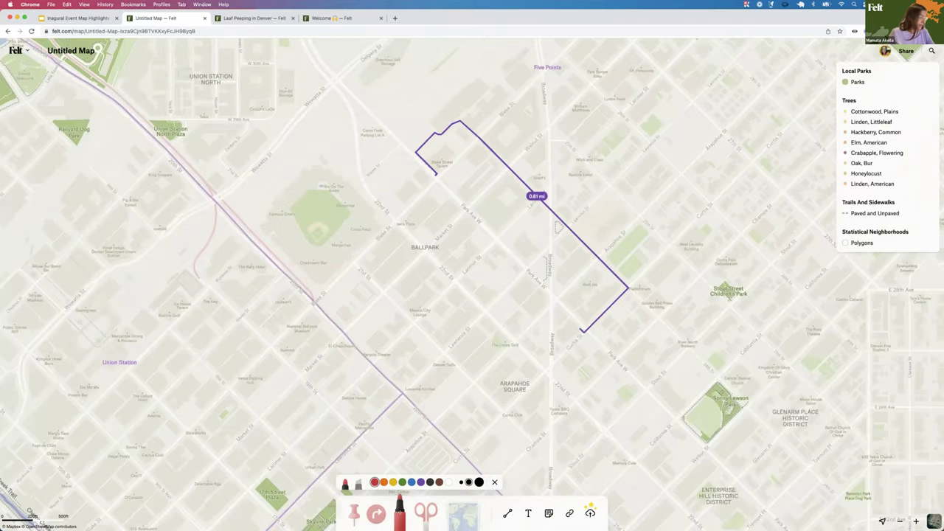
{"action": "left_click", "coordinate": [359, 483]}
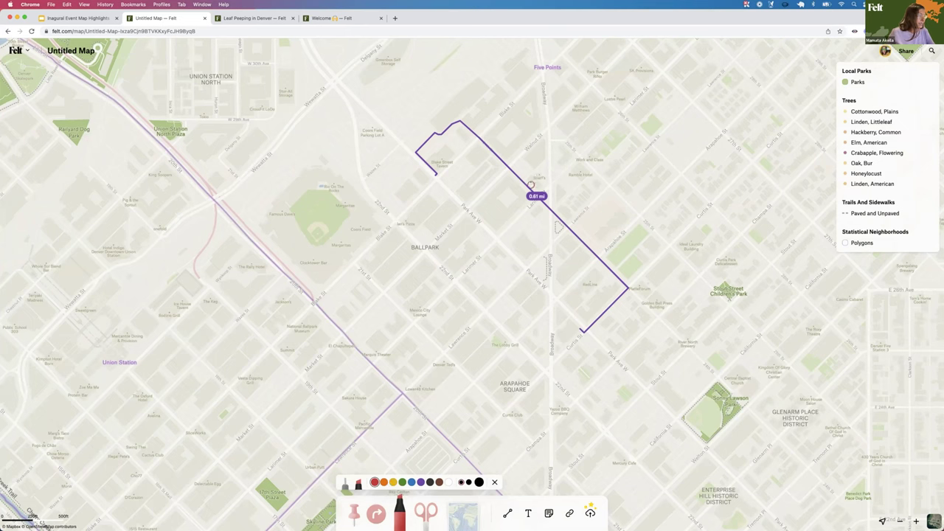
{"action": "mouse_move", "coordinate": [530, 185]}
{"action": "left_mouse_down"}
{"action": "mouse_move", "coordinate": [522, 188]}
{"action": "mouse_move", "coordinate": [532, 180]}
{"action": "left_mouse_up"}
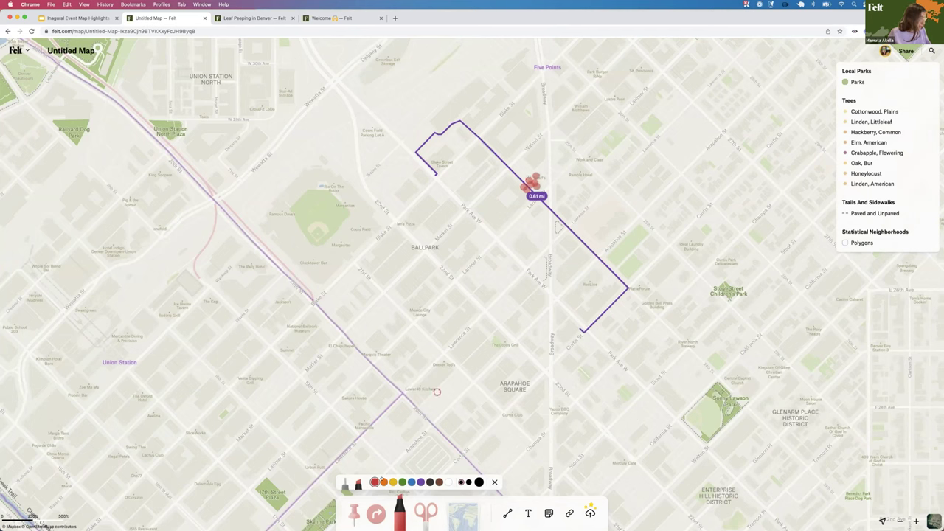
{"action": "left_click", "coordinate": [384, 482]}
{"action": "left_click_drag", "start_coordinate": [537, 178], "coordinate": [542, 184]}
{"action": "key", "text": "Escape"}
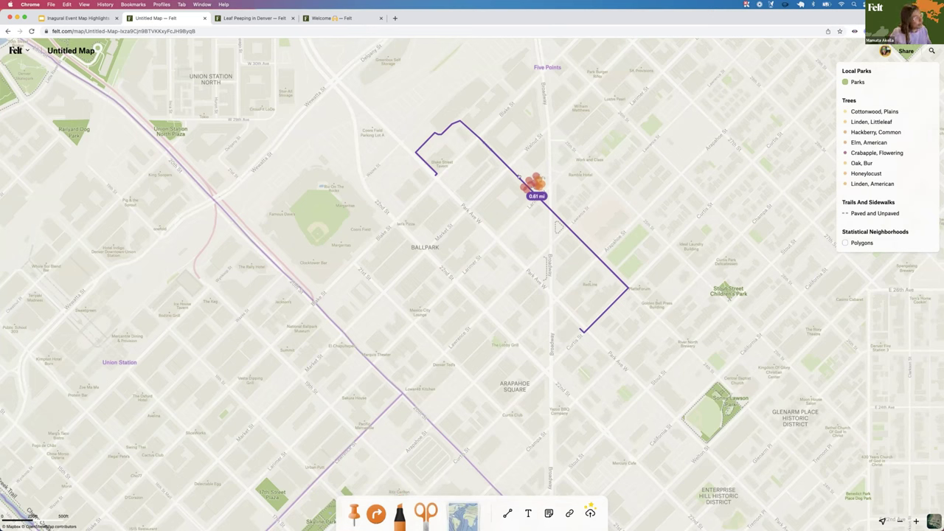
Check the purple route's layer ordering options, deselect it, and zoom out to the whole city
{"action": "left_click", "coordinate": [520, 179]}
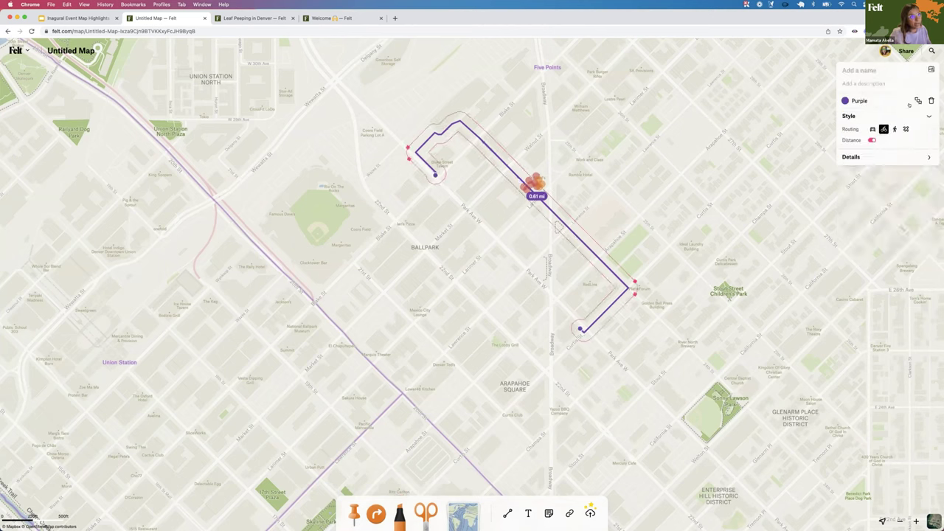
{"action": "left_click", "coordinate": [913, 103]}
{"action": "left_click", "coordinate": [895, 118]}
{"action": "left_click", "coordinate": [560, 161]}
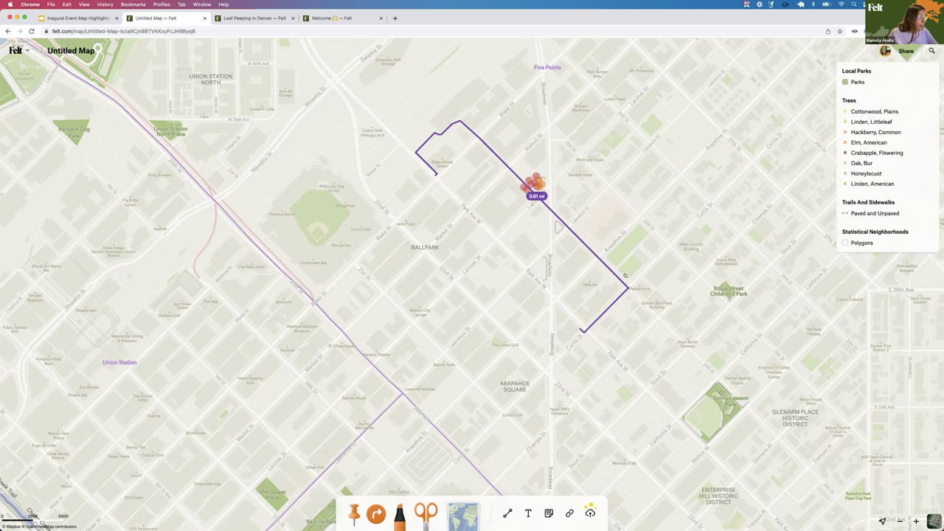
{"action": "scroll", "coordinate": [622, 277], "scroll_direction": "right", "scroll_amount": 2}
{"action": "scroll", "coordinate": [623, 276], "scroll_direction": "down", "scroll_amount": 10}
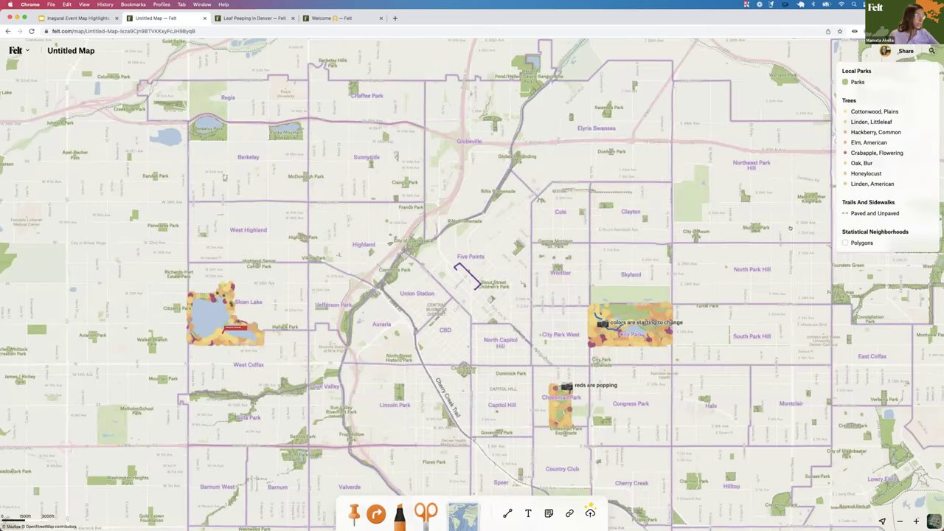
Hide the Statistical Neighborhoods and Trails And Sidewalks layers, then zoom in on the annotated parks
{"action": "scroll", "coordinate": [682, 240], "scroll_direction": "down", "scroll_amount": 3}
{"action": "scroll", "coordinate": [683, 240], "scroll_direction": "right", "scroll_amount": 2}
{"action": "mouse_move", "coordinate": [926, 234]}
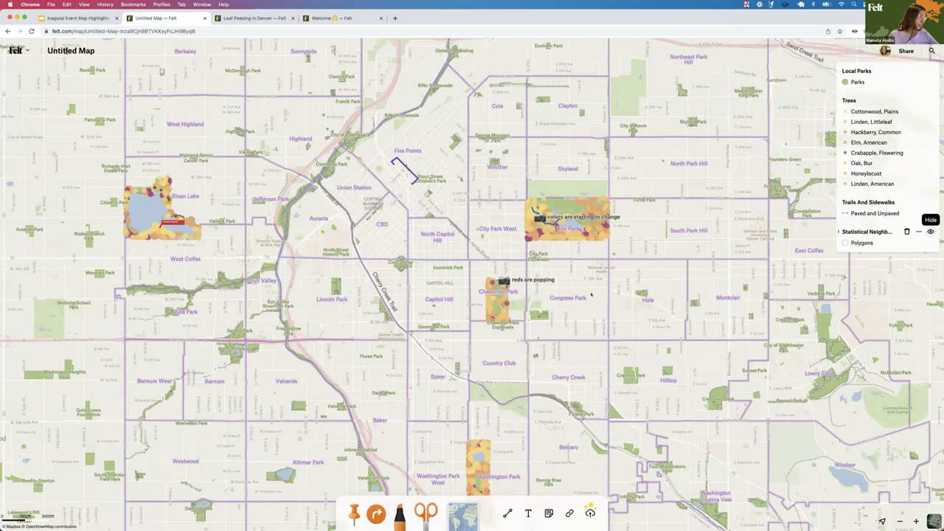
{"action": "left_click", "coordinate": [930, 232]}
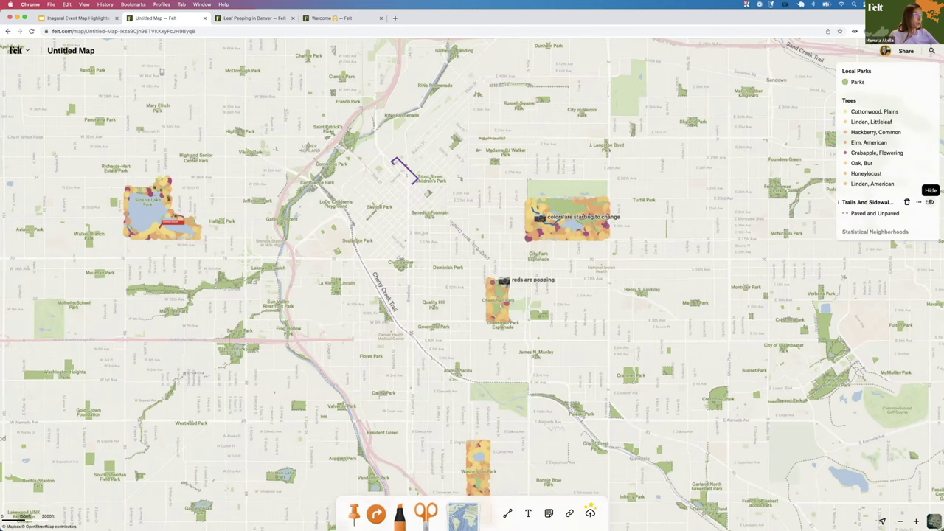
{"action": "left_click", "coordinate": [930, 202]}
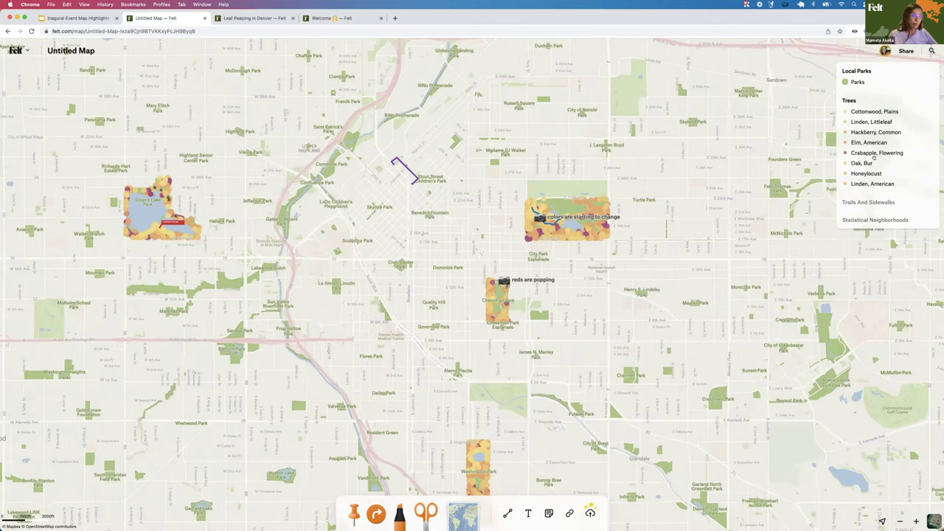
{"action": "scroll", "coordinate": [568, 306], "scroll_direction": "down", "scroll_amount": 2}
{"action": "scroll", "coordinate": [569, 306], "scroll_direction": "right", "scroll_amount": 2}
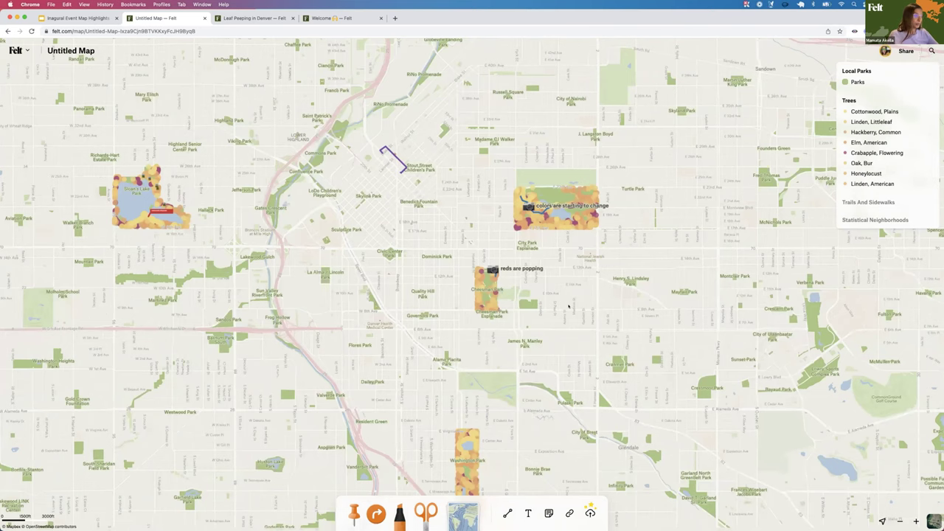
{"action": "scroll", "coordinate": [529, 294], "scroll_direction": "down", "scroll_amount": 1}
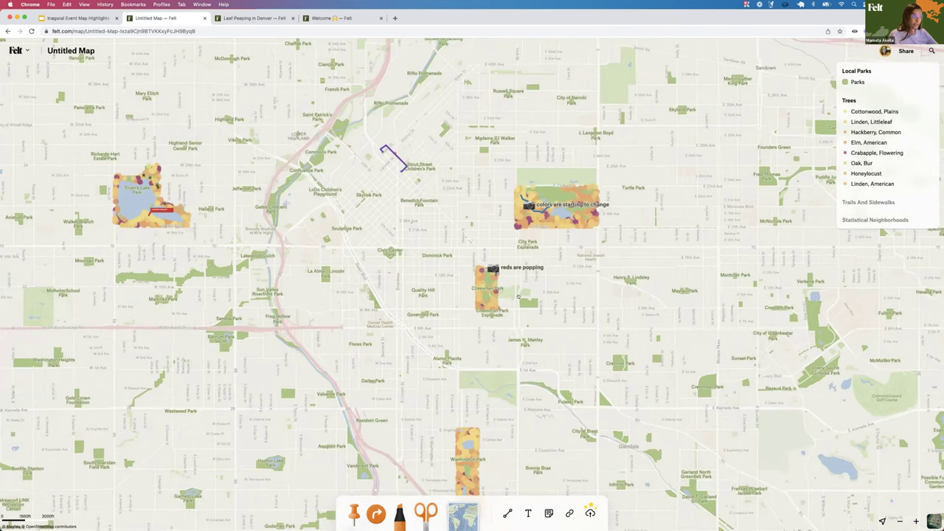
{"action": "double_click", "coordinate": [602, 242]}
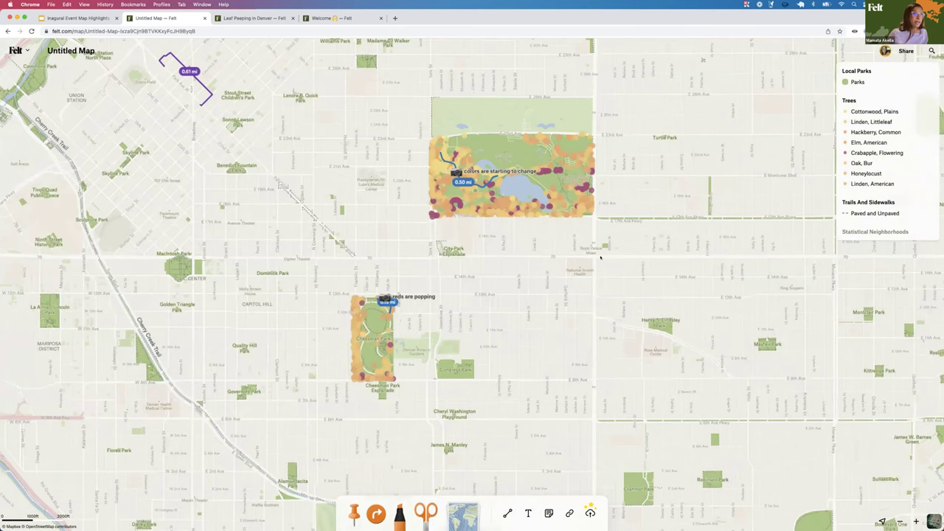
In the sharing settings, enter an invitee's e-mail address and keep the Editor role
{"action": "left_click", "coordinate": [906, 51]}
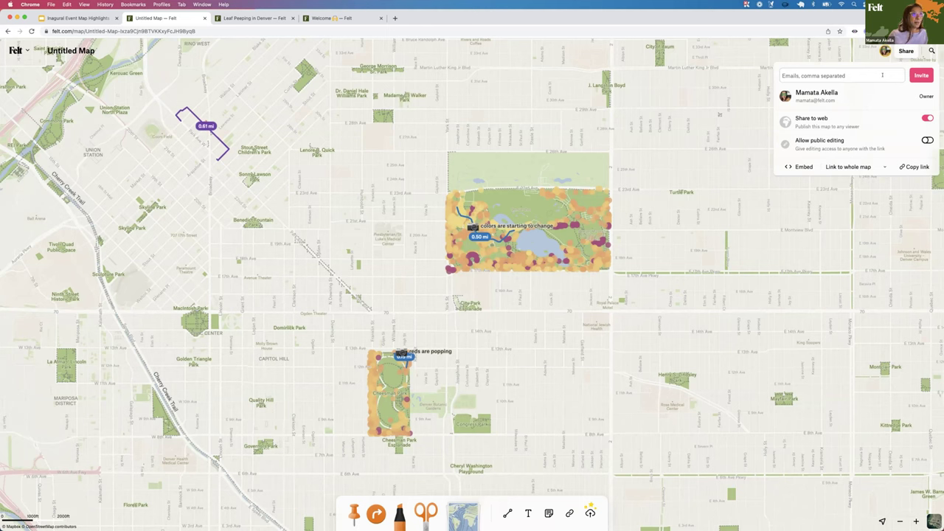
{"action": "left_click", "coordinate": [882, 76]}
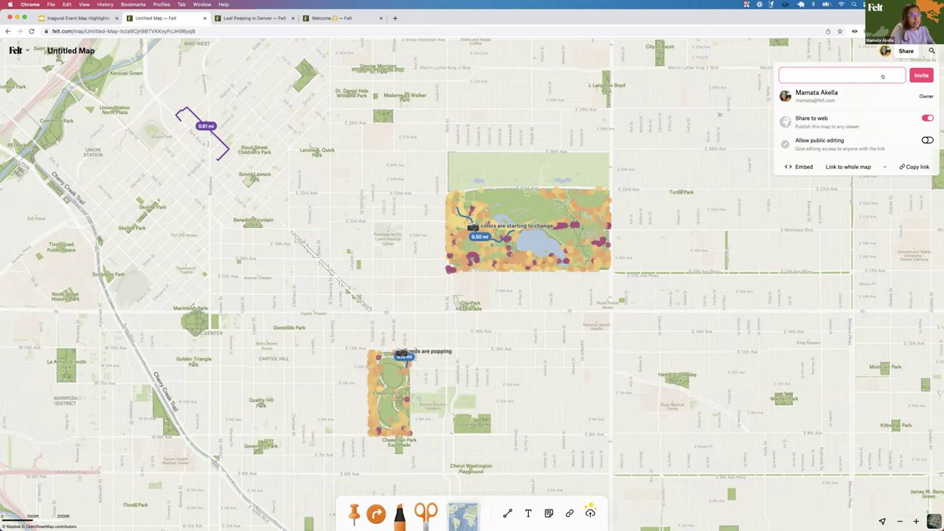
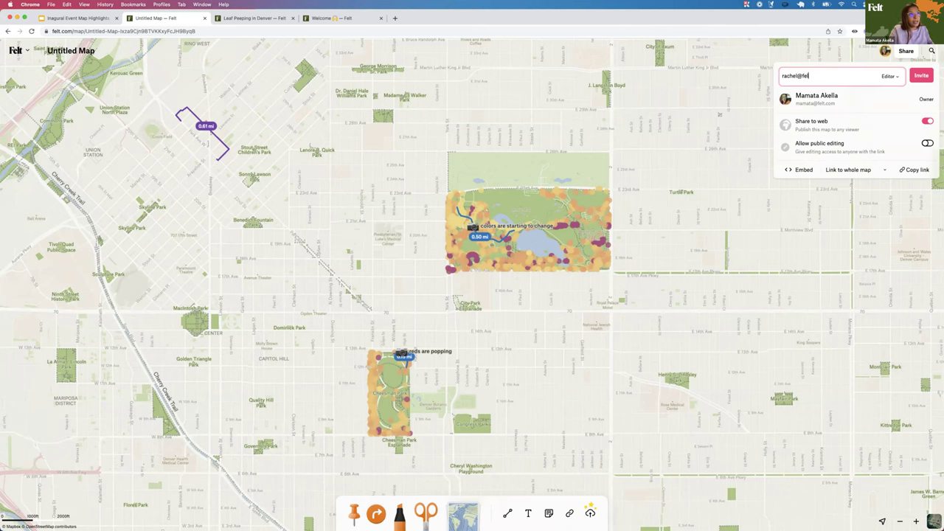
{"action": "left_click", "coordinate": [890, 76]}
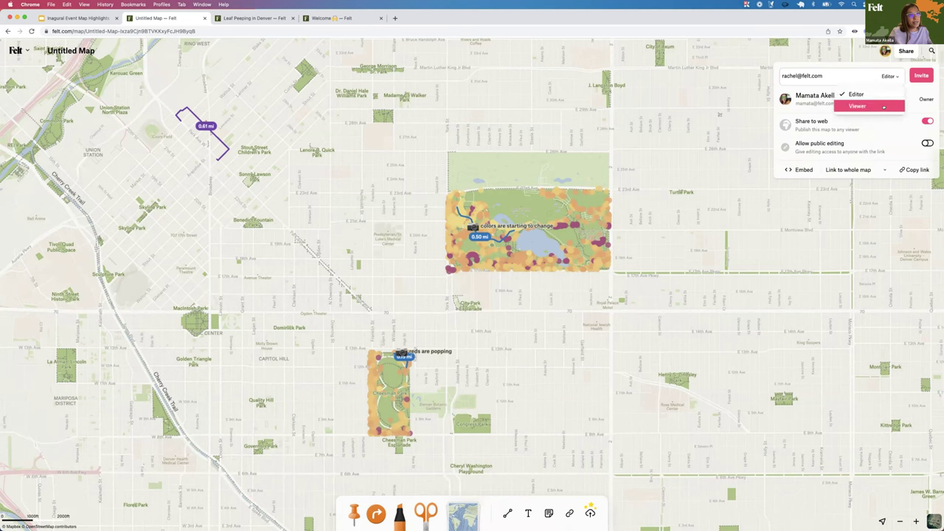
{"action": "left_click", "coordinate": [830, 75]}
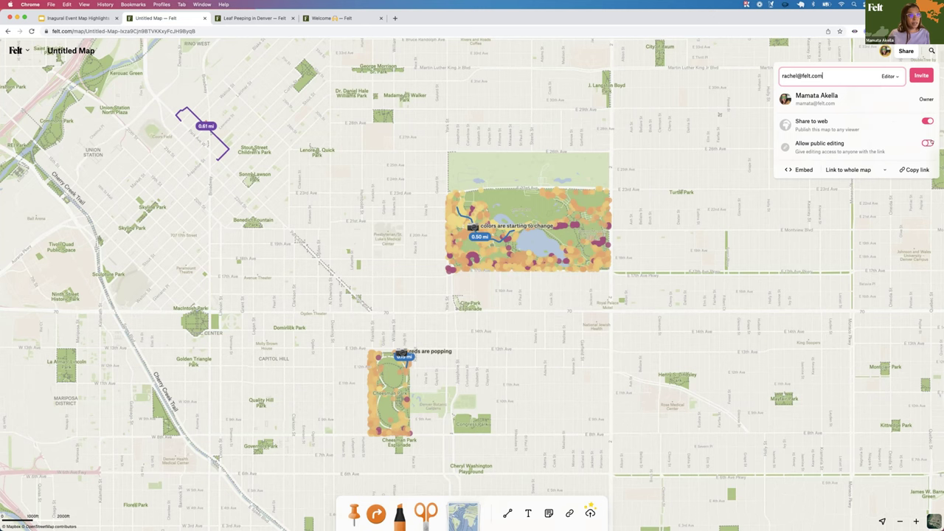
Turn on public editing for anyone with the link, nudge the map, and reopen sharing
{"action": "left_click", "coordinate": [928, 143]}
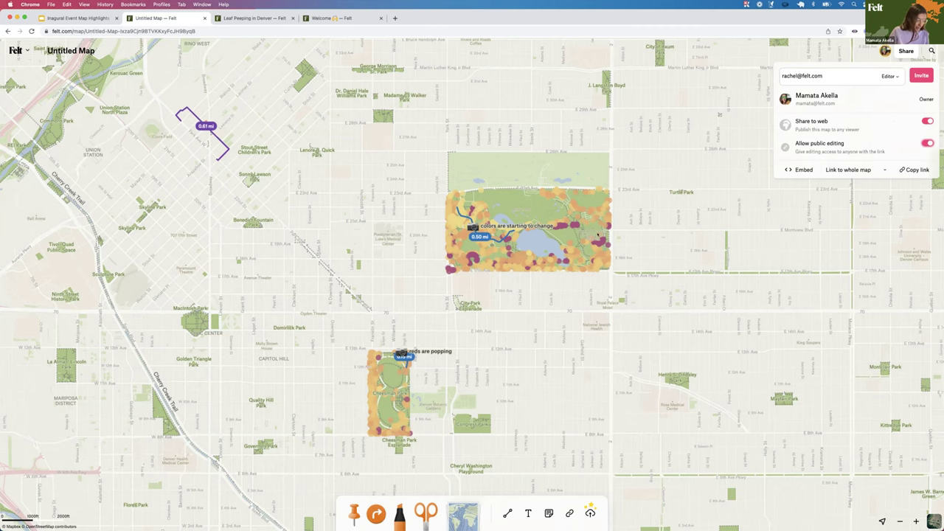
{"action": "left_click_drag", "start_coordinate": [598, 234], "coordinate": [655, 164]}
{"action": "left_click", "coordinate": [905, 51]}
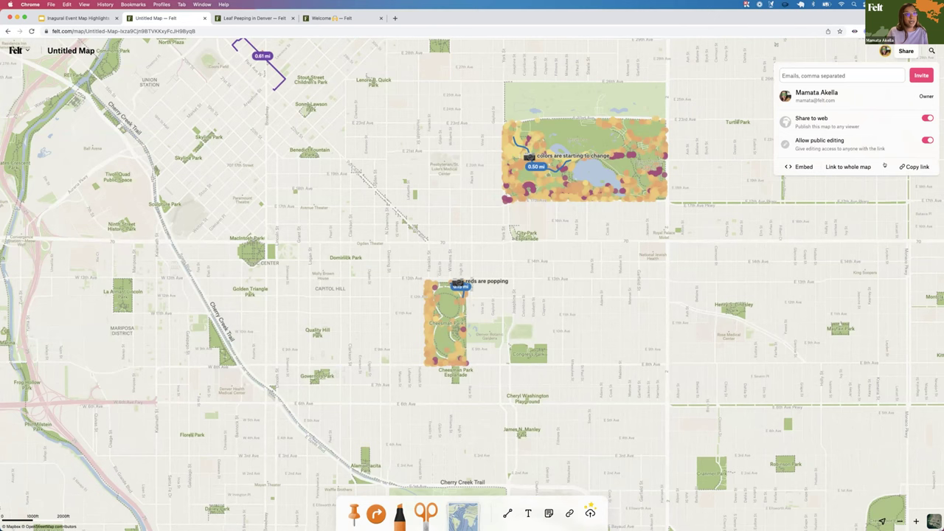
Point the share link to the current view, copy it, and bring up the embed code
{"action": "left_click", "coordinate": [884, 165]}
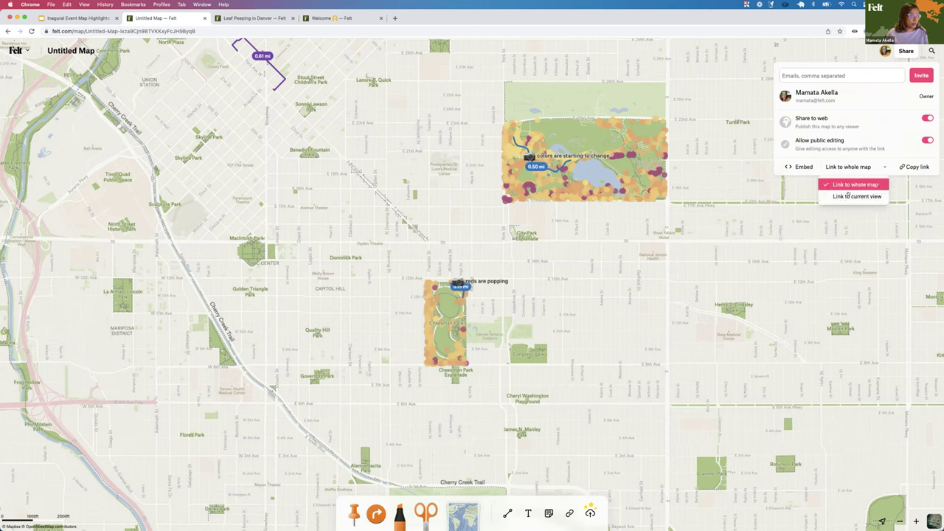
{"action": "left_click", "coordinate": [847, 195]}
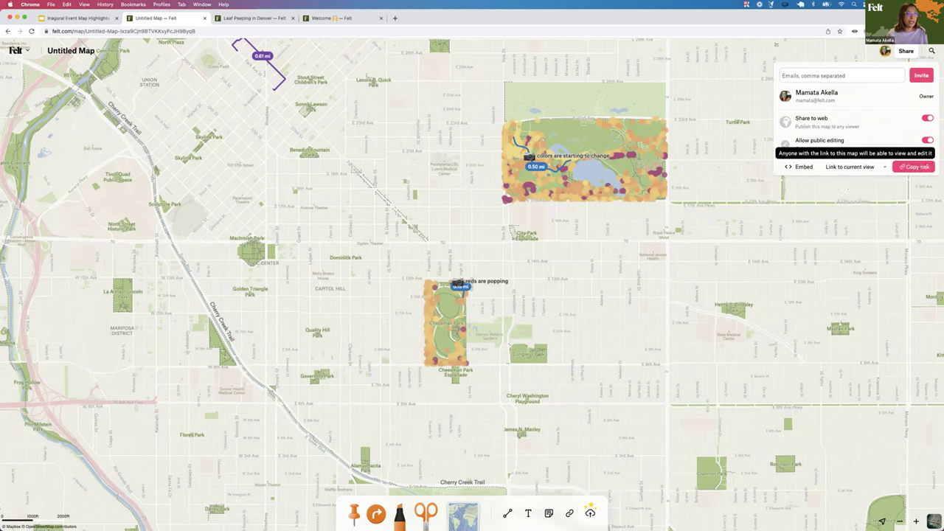
{"action": "left_click", "coordinate": [925, 167]}
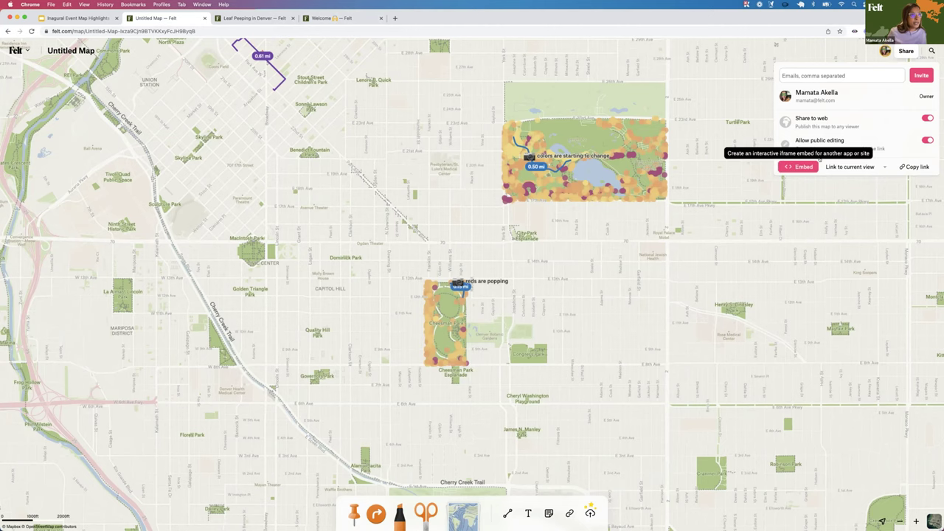
{"action": "left_click", "coordinate": [800, 167]}
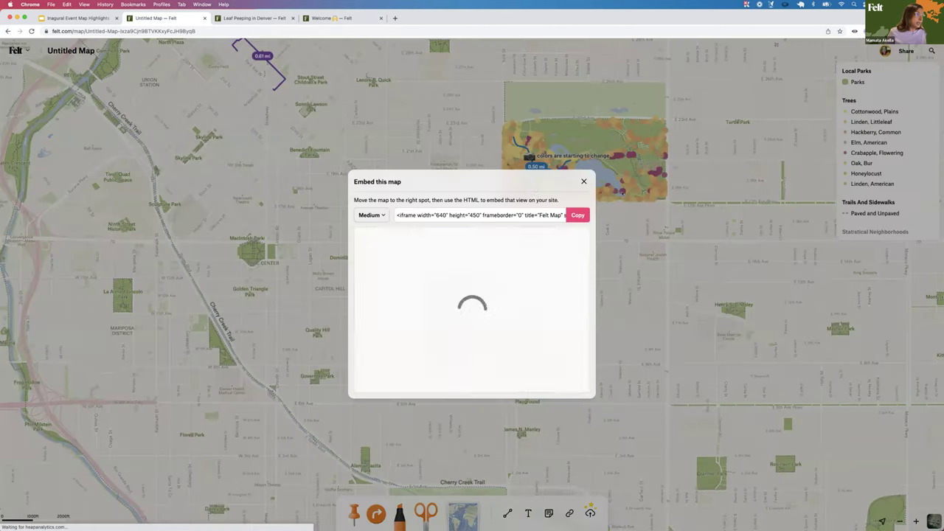
Set the embed size to Large, then to Custom at 800 by 600
{"action": "left_click_drag", "start_coordinate": [535, 181], "coordinate": [601, 146]}
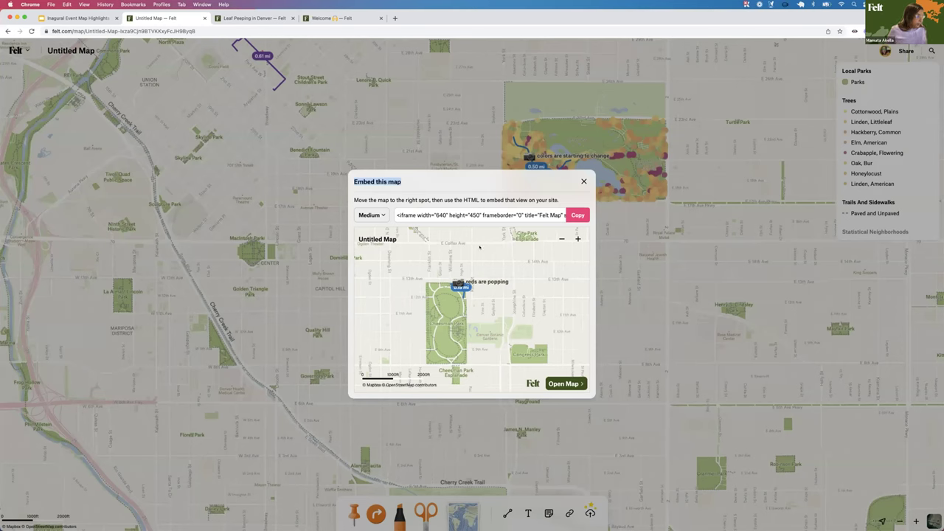
{"action": "scroll", "coordinate": [424, 289], "scroll_direction": "right", "scroll_amount": 3}
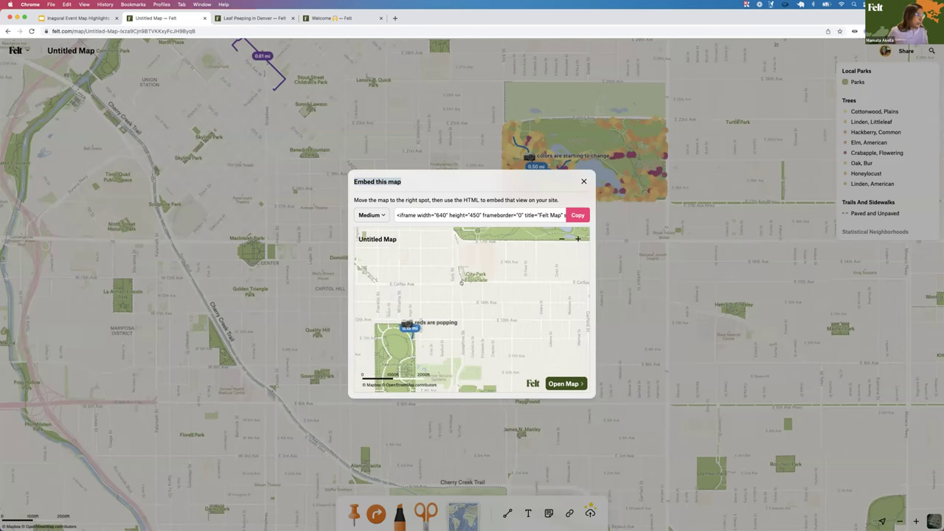
{"action": "scroll", "coordinate": [428, 346], "scroll_direction": "up", "scroll_amount": 4}
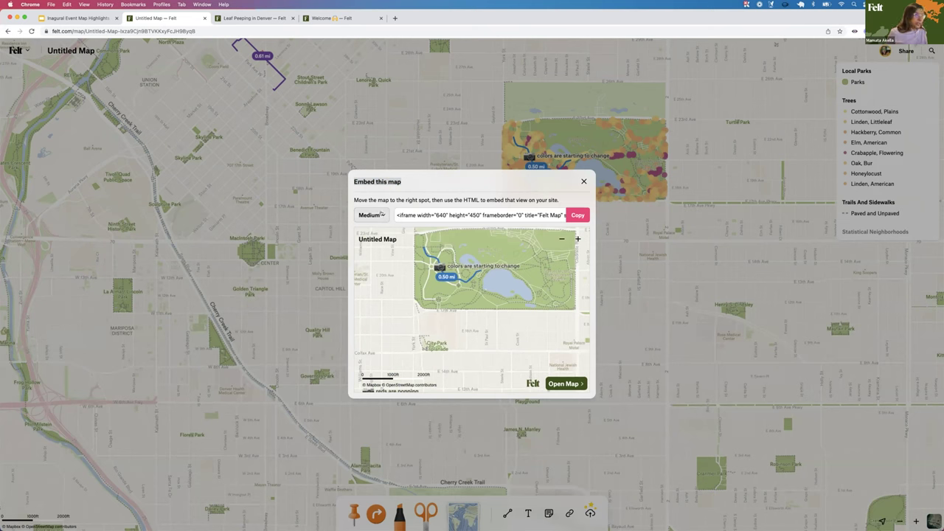
{"action": "left_click", "coordinate": [381, 213]}
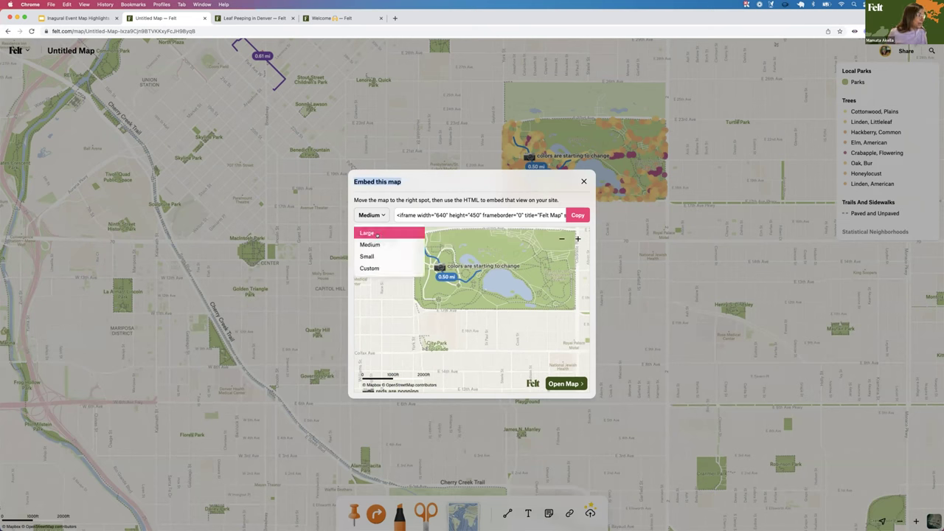
{"action": "left_click", "coordinate": [377, 234]}
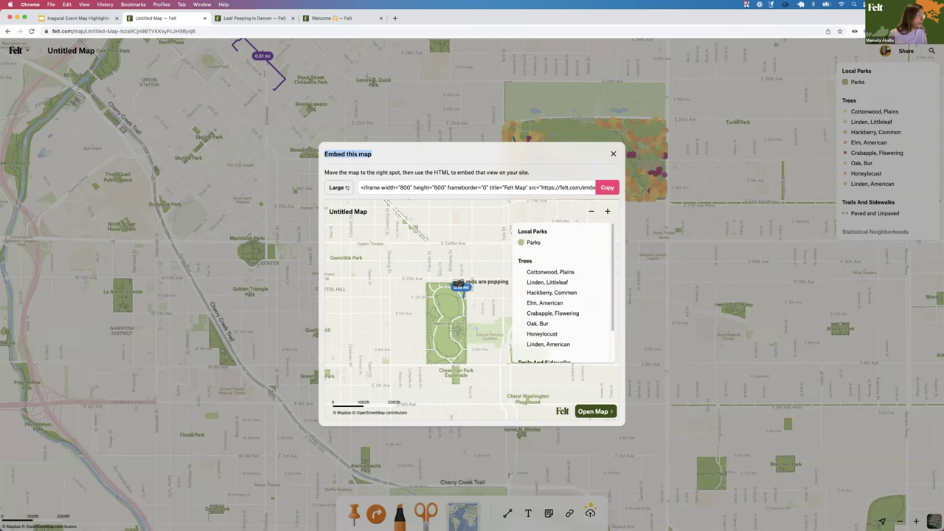
{"action": "left_click", "coordinate": [338, 188]}
{"action": "left_click", "coordinate": [350, 239]}
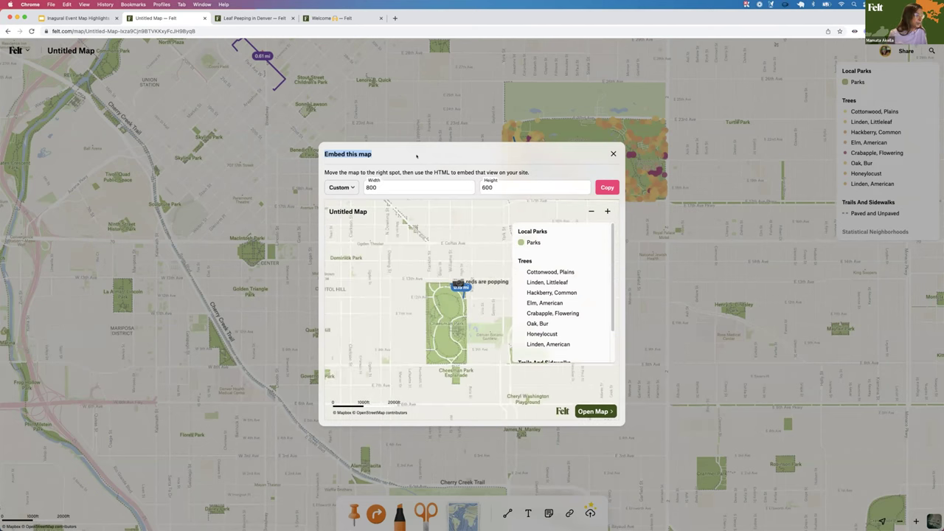
Copy the embed code and close the dialog to return to the annotated map
{"action": "left_click", "coordinate": [602, 188]}
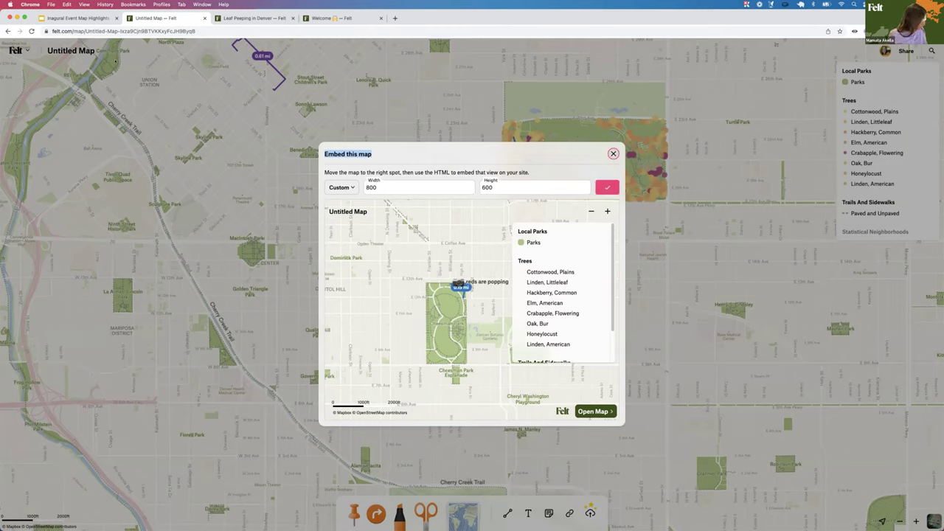
{"action": "left_click", "coordinate": [613, 154]}
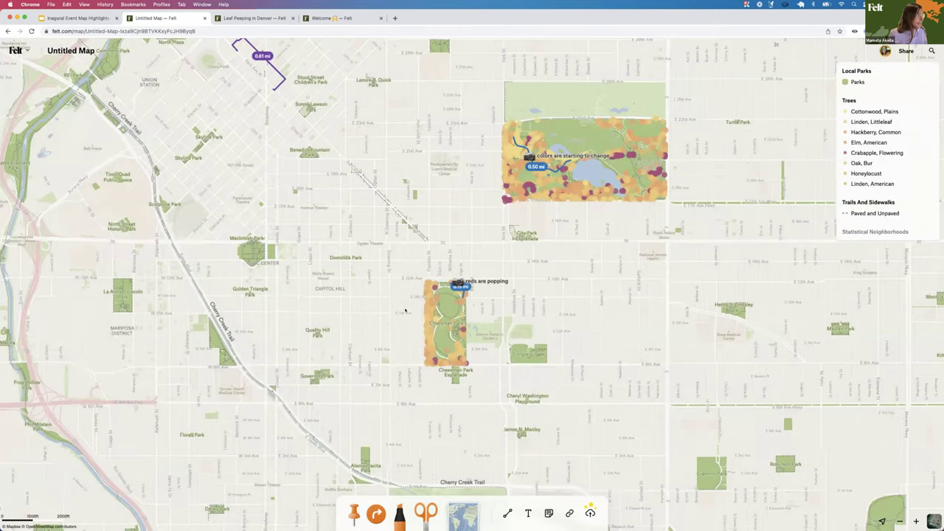
{"action": "scroll", "coordinate": [405, 311], "scroll_direction": "up", "scroll_amount": 2}
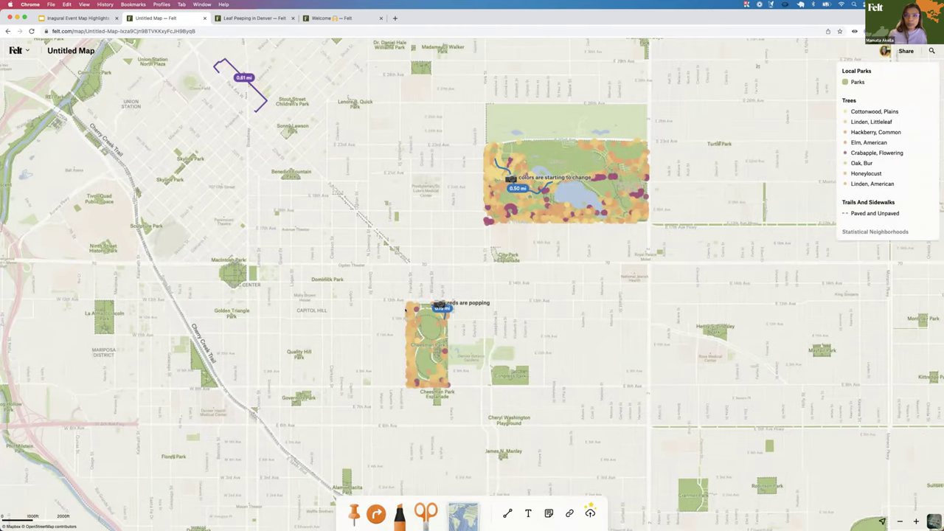
{"action": "scroll", "coordinate": [405, 310], "scroll_direction": "up", "scroll_amount": 5}
{"action": "scroll", "coordinate": [405, 311], "scroll_direction": "left", "scroll_amount": 5}
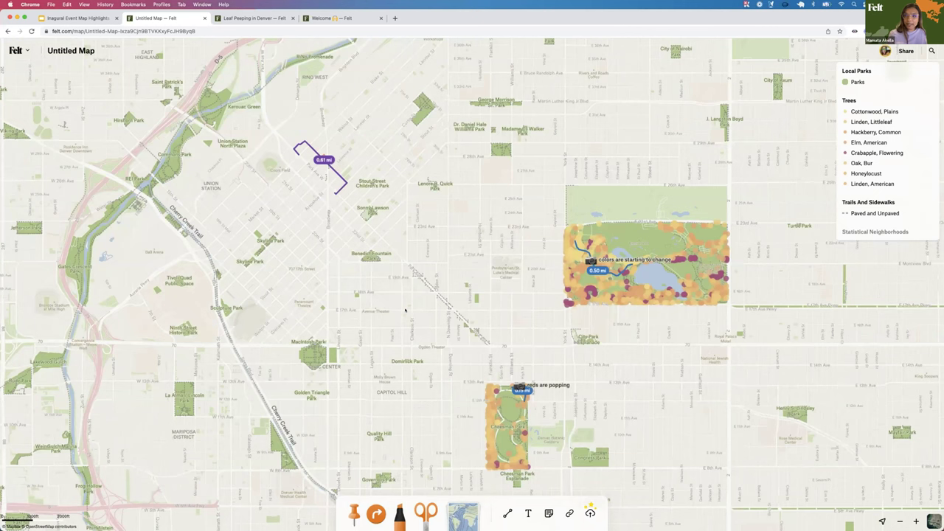
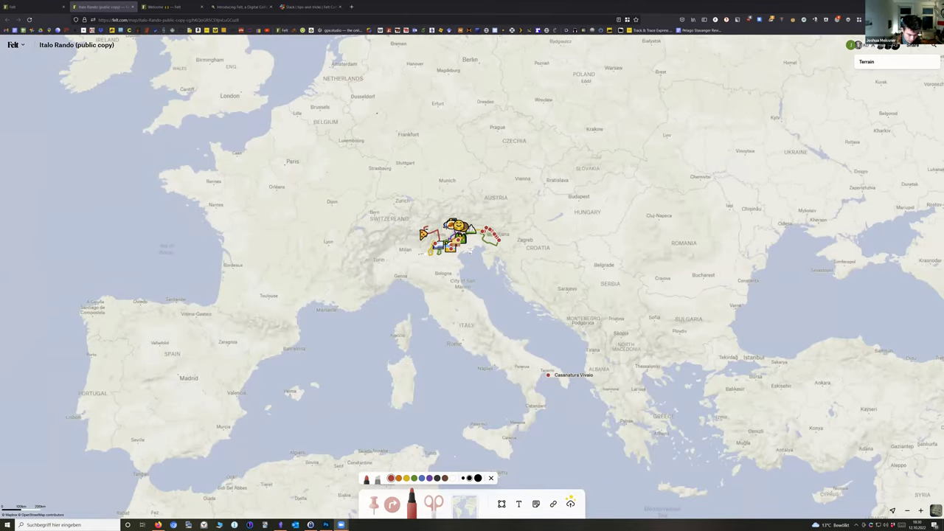
Draw a test red line across the map, then zoom in and back out over northern Italy and Slovenia
{"action": "left_click_drag", "start_coordinate": [395, 204], "coordinate": [521, 273]}
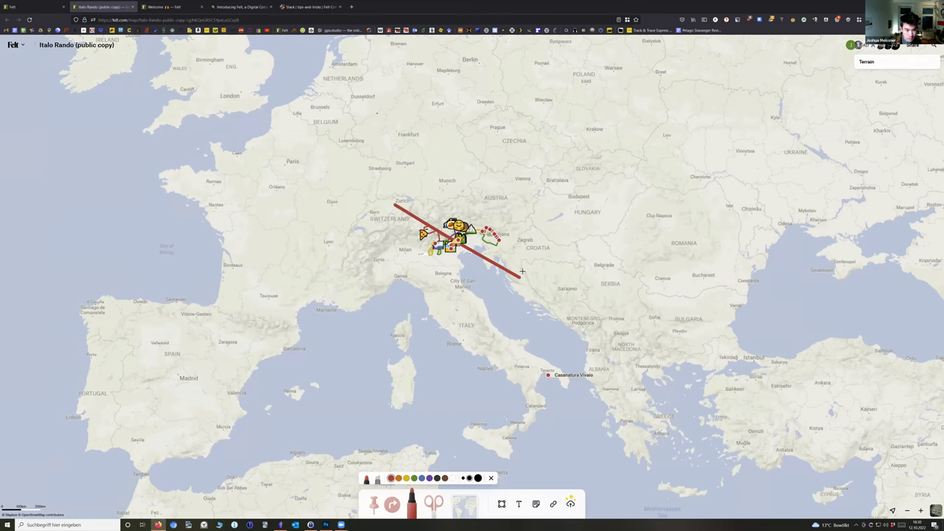
{"action": "scroll", "coordinate": [454, 233], "scroll_direction": "up", "scroll_amount": 10}
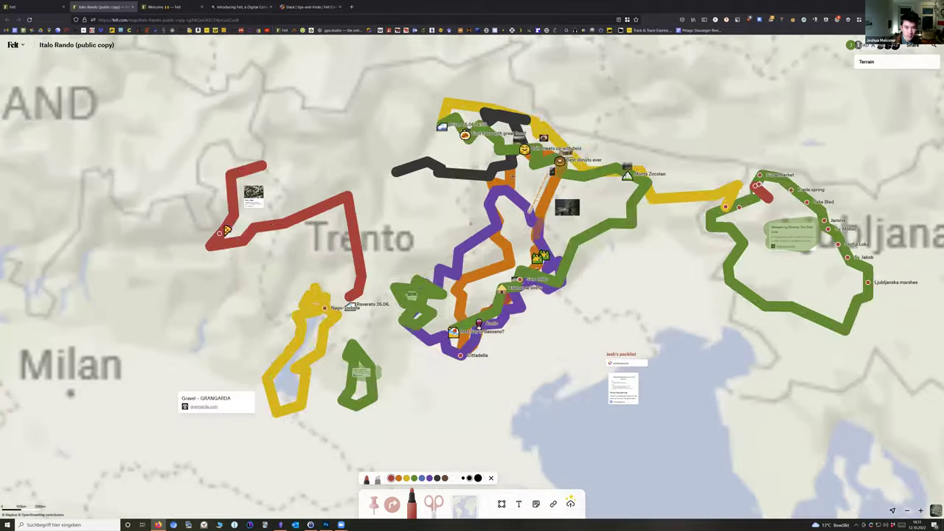
{"action": "scroll", "coordinate": [512, 176], "scroll_direction": "up", "scroll_amount": 5}
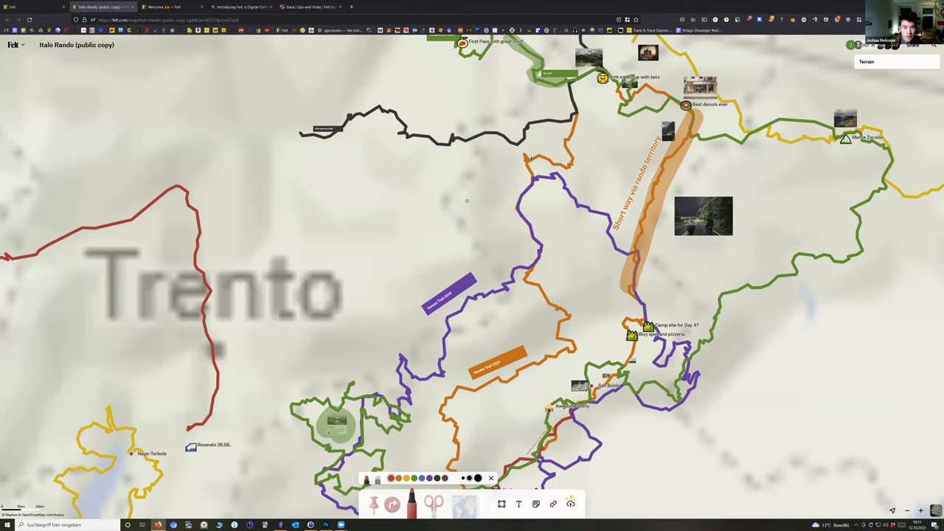
{"action": "scroll", "coordinate": [531, 157], "scroll_direction": "down", "scroll_amount": 5}
{"action": "scroll", "coordinate": [518, 179], "scroll_direction": "down", "scroll_amount": 3}
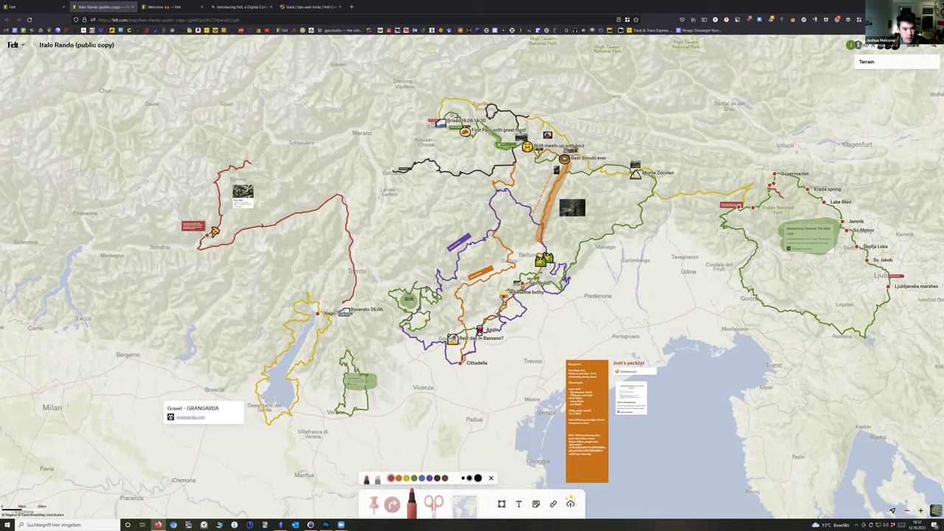
Draw red marker loops around the Brixen label and the Slovenia route area near Ljubljana
{"action": "mouse_move", "coordinate": [457, 113]}
{"action": "left_mouse_down"}
{"action": "mouse_move", "coordinate": [428, 121]}
{"action": "mouse_move", "coordinate": [445, 124]}
{"action": "left_mouse_up"}
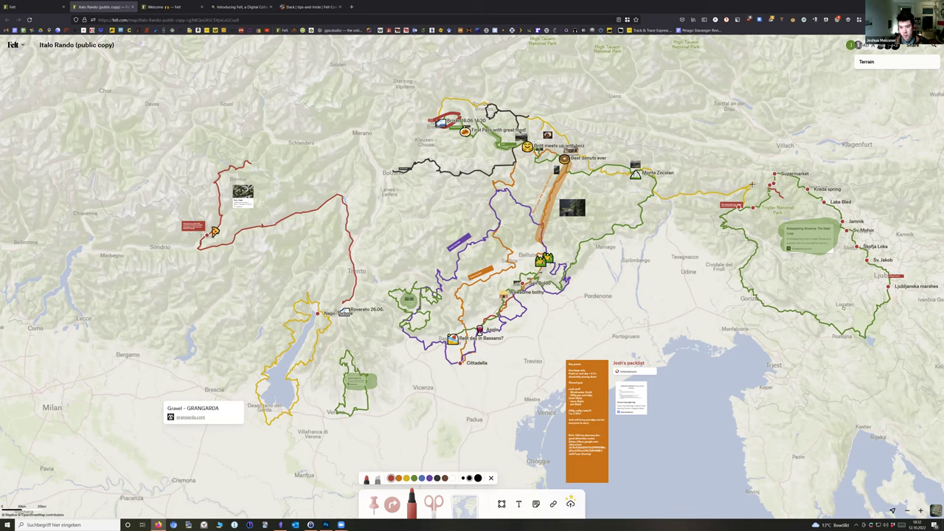
{"action": "mouse_move", "coordinate": [882, 314]}
{"action": "left_mouse_down"}
{"action": "mouse_move", "coordinate": [704, 229]}
{"action": "mouse_move", "coordinate": [774, 341]}
{"action": "mouse_move", "coordinate": [882, 316]}
{"action": "left_mouse_up"}
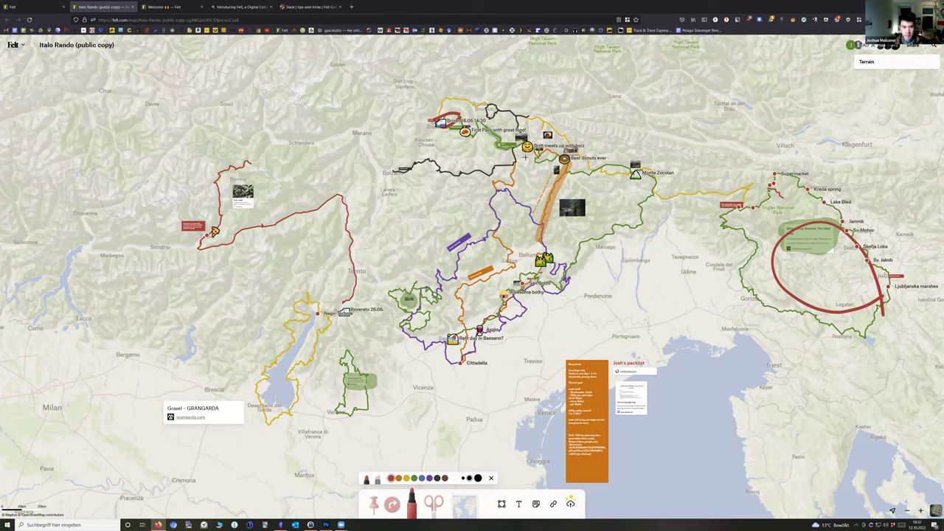
Switch to the translucent highlighter and paint over the route near Best donuts ever
{"action": "left_click", "coordinate": [378, 480]}
{"action": "left_click_drag", "start_coordinate": [522, 156], "coordinate": [562, 173]}
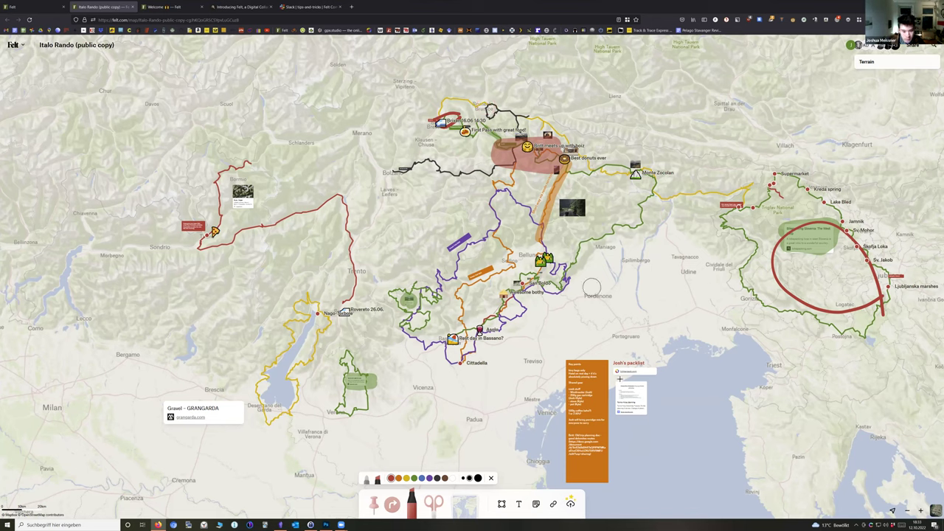
Trace red highlighter strokes around the orange Key points packing note
{"action": "left_click_drag", "start_coordinate": [582, 480], "coordinate": [605, 480]}
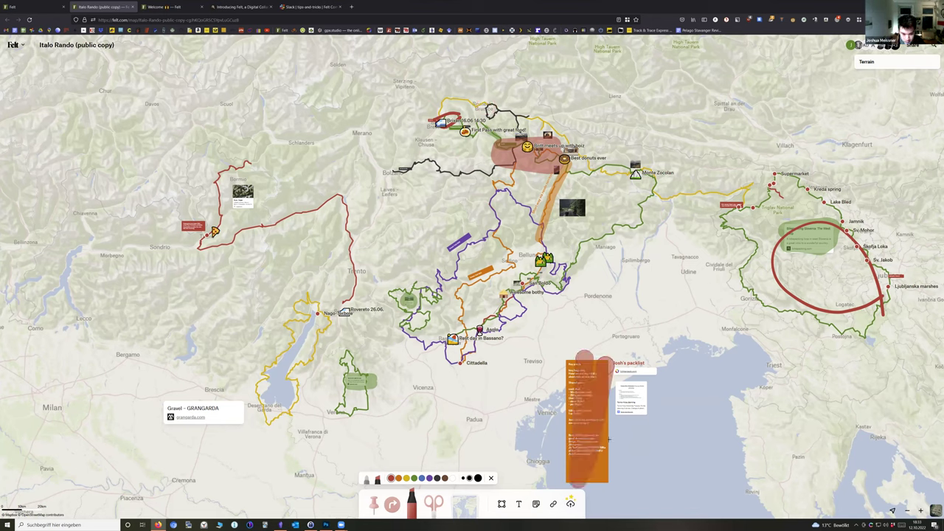
{"action": "scroll", "coordinate": [581, 398], "scroll_direction": "up", "scroll_amount": 5}
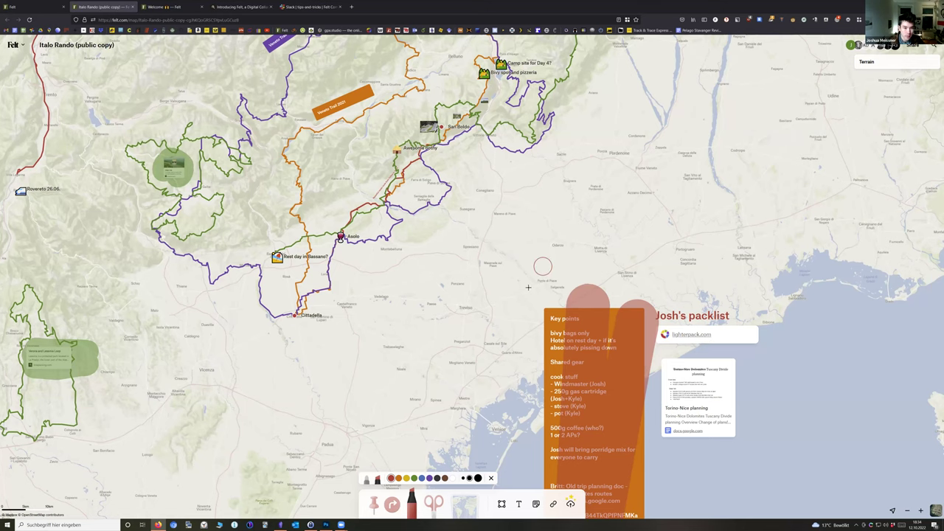
{"action": "scroll", "coordinate": [518, 223], "scroll_direction": "down", "scroll_amount": 5}
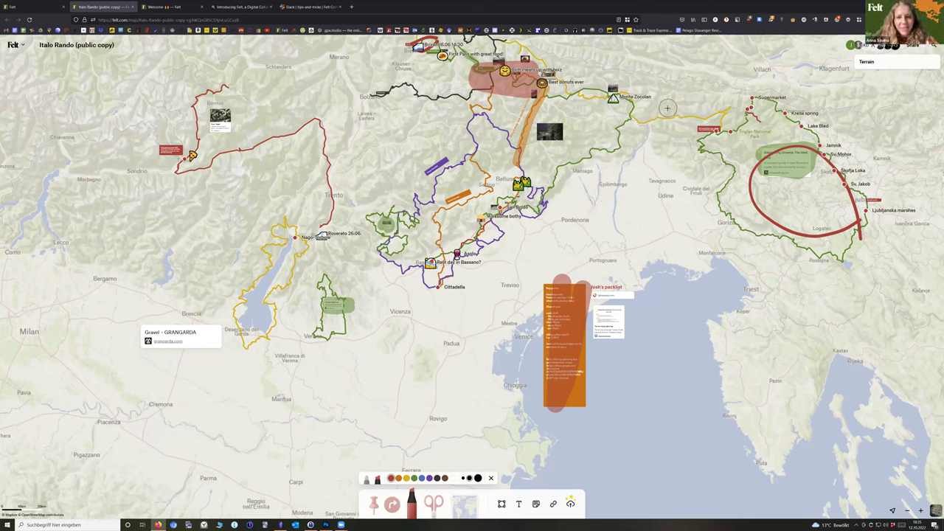
Dismiss the browser context menu and close the marker's colour palette
{"action": "right_click", "coordinate": [586, 273]}
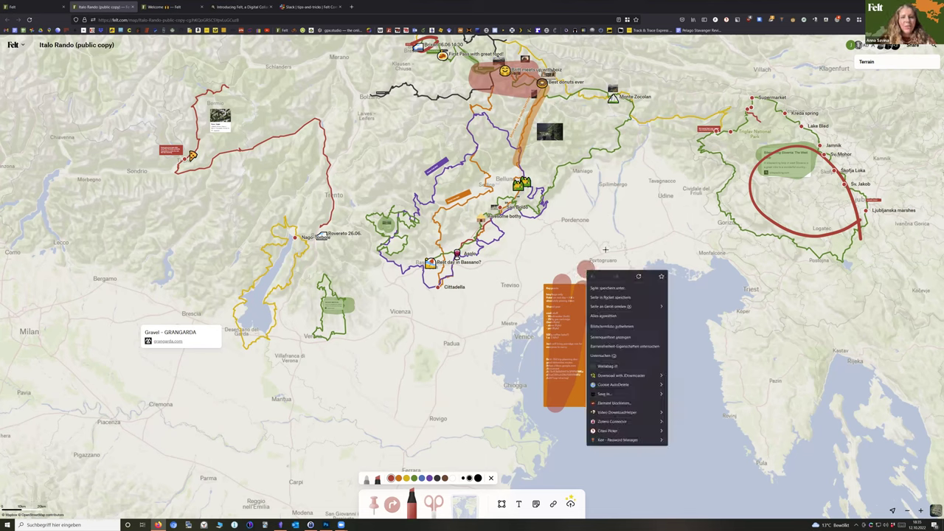
{"action": "left_click", "coordinate": [605, 205]}
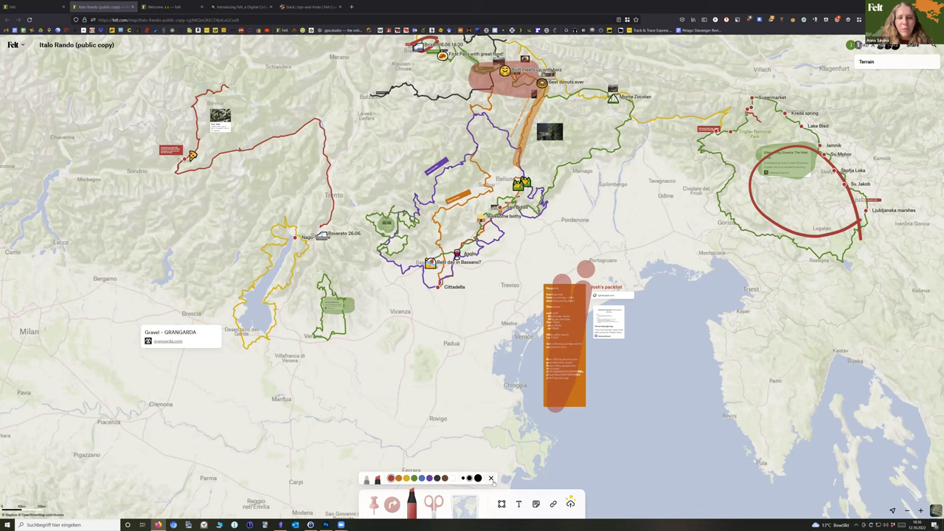
{"action": "left_click", "coordinate": [492, 480]}
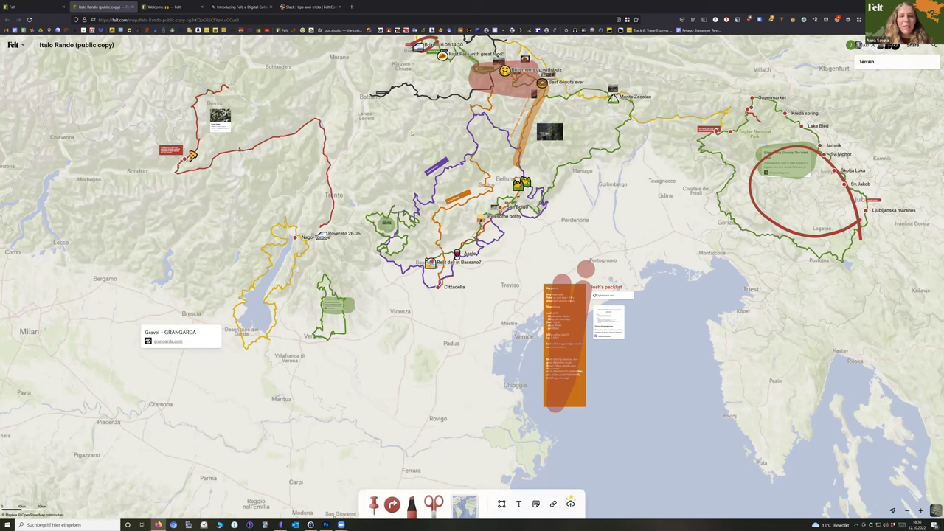
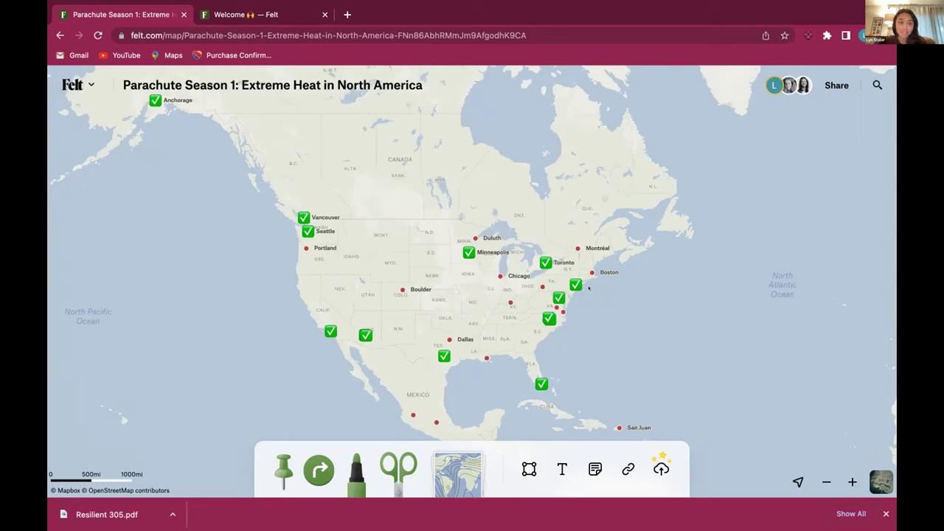
Zoom the map from all of North America down to southern Florida and Miami
{"action": "left_click_drag", "start_coordinate": [598, 306], "coordinate": [598, 311]}
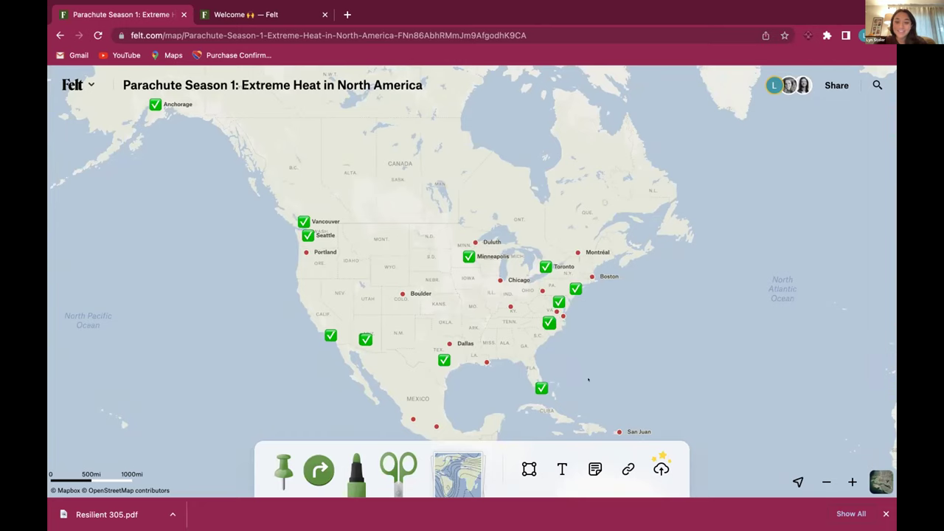
{"action": "left_click_drag", "start_coordinate": [588, 380], "coordinate": [569, 362]}
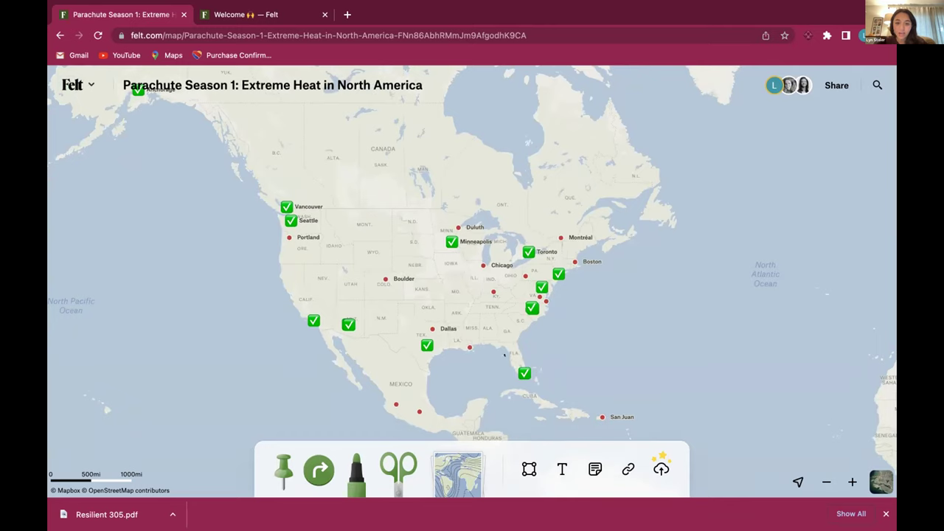
{"action": "left_click_drag", "start_coordinate": [500, 356], "coordinate": [572, 392]}
{"action": "left_click_drag", "start_coordinate": [227, 204], "coordinate": [537, 372]}
Zoom into central Miami, framing Hialeah through Miami Beach
{"action": "left_click_drag", "start_coordinate": [255, 182], "coordinate": [482, 281]}
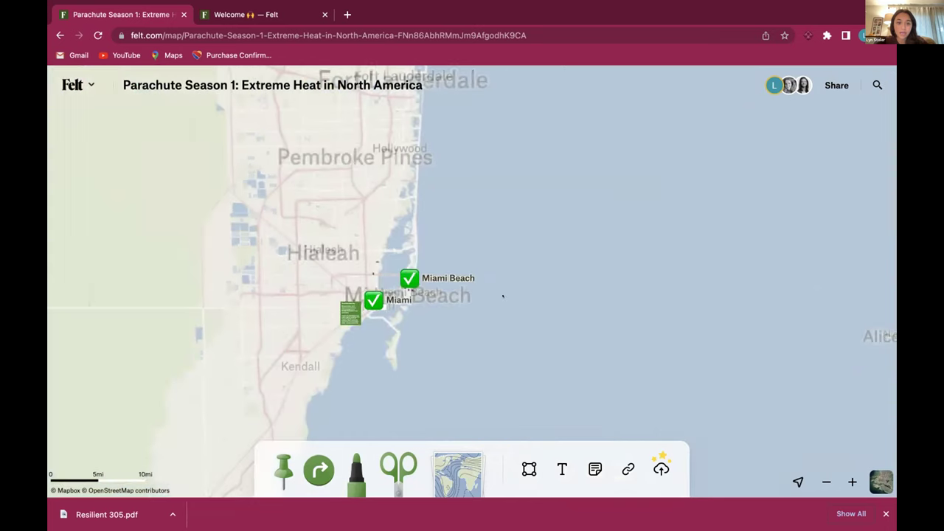
{"action": "left_click_drag", "start_coordinate": [273, 210], "coordinate": [572, 363]}
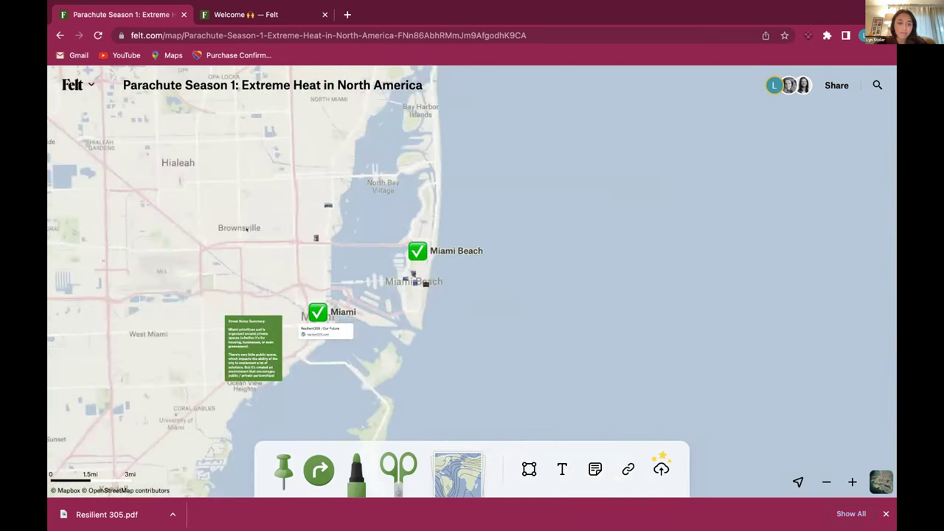
{"action": "left_click_drag", "start_coordinate": [203, 153], "coordinate": [543, 355]}
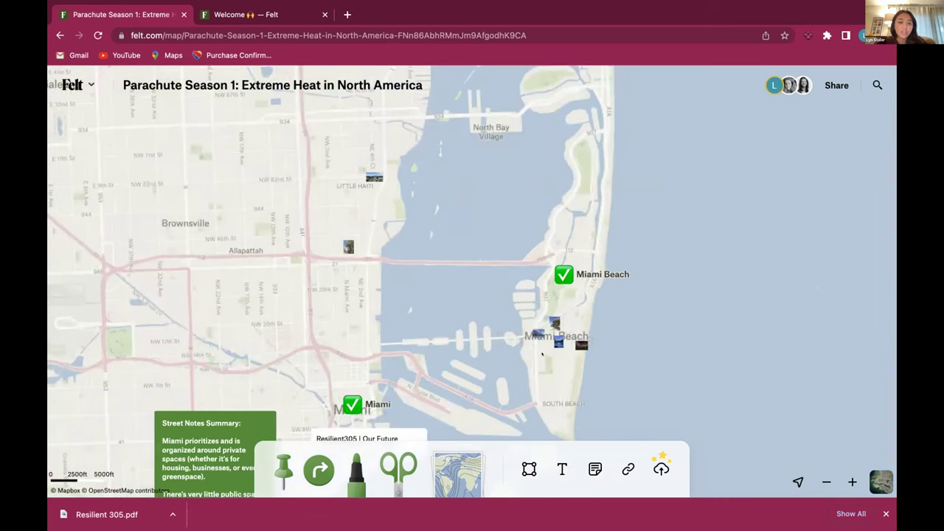
Pan the map to frame the Street Notes Summary note and the Resilient305 link card
{"action": "left_click_drag", "start_coordinate": [417, 288], "coordinate": [435, 116]}
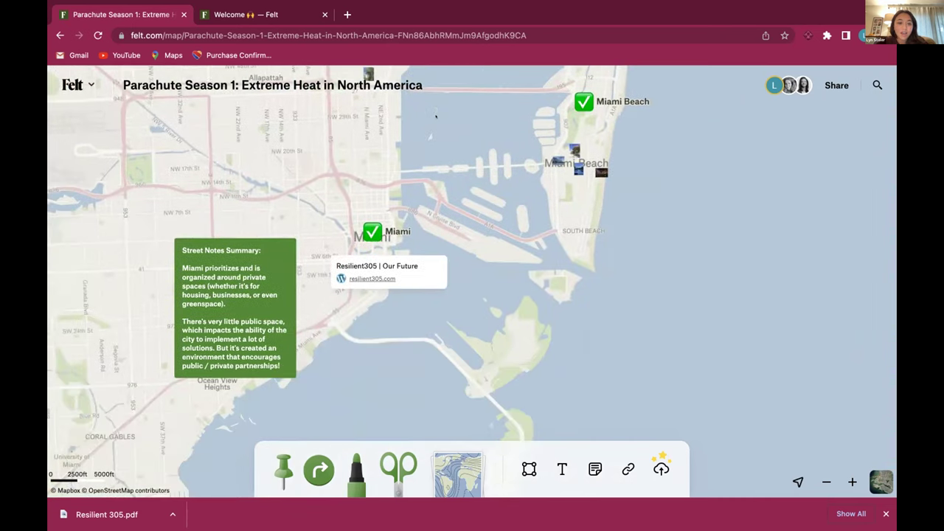
{"action": "left_click_drag", "start_coordinate": [456, 203], "coordinate": [463, 240]}
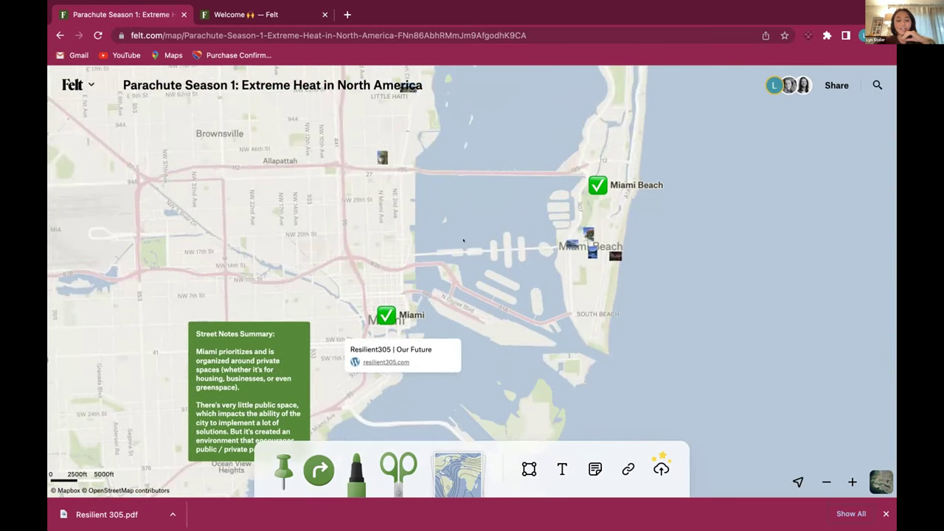
{"action": "left_click_drag", "start_coordinate": [454, 260], "coordinate": [427, 230]}
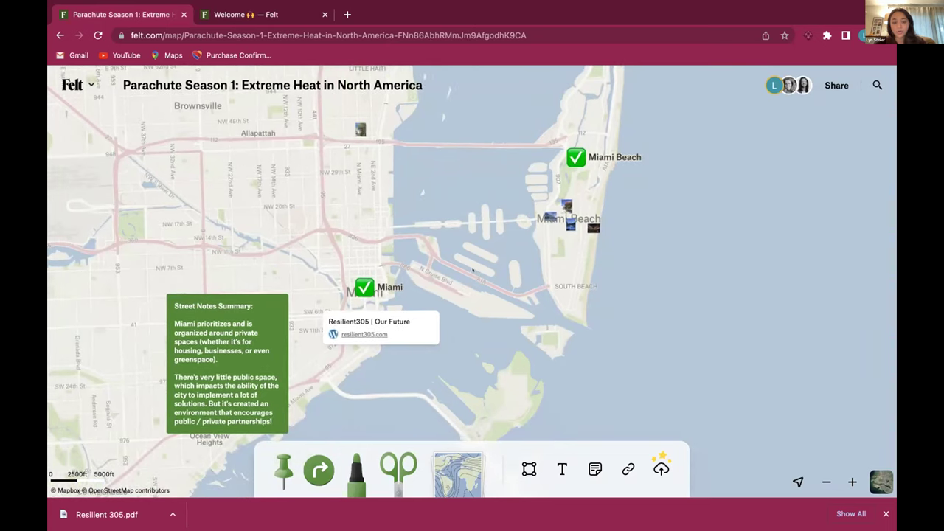
{"action": "left_click_drag", "start_coordinate": [466, 192], "coordinate": [475, 184]}
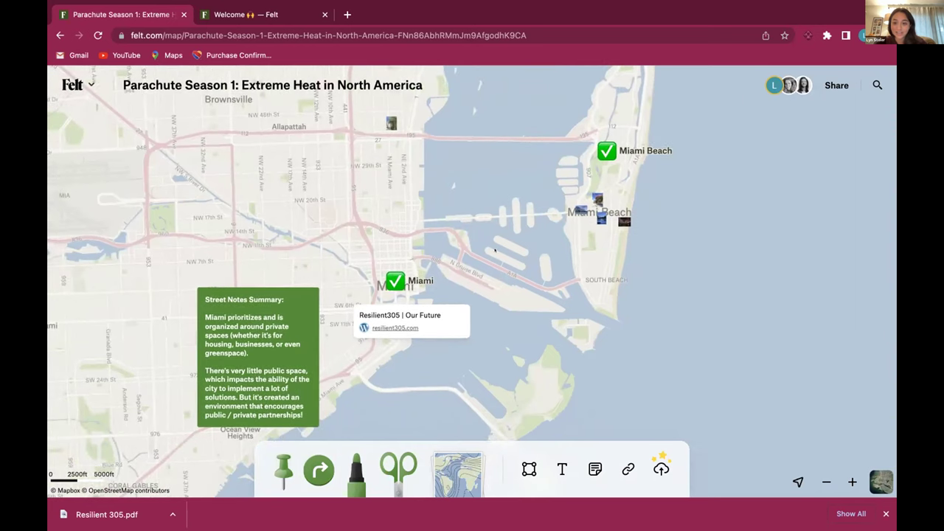
{"action": "left_click_drag", "start_coordinate": [466, 232], "coordinate": [473, 211]}
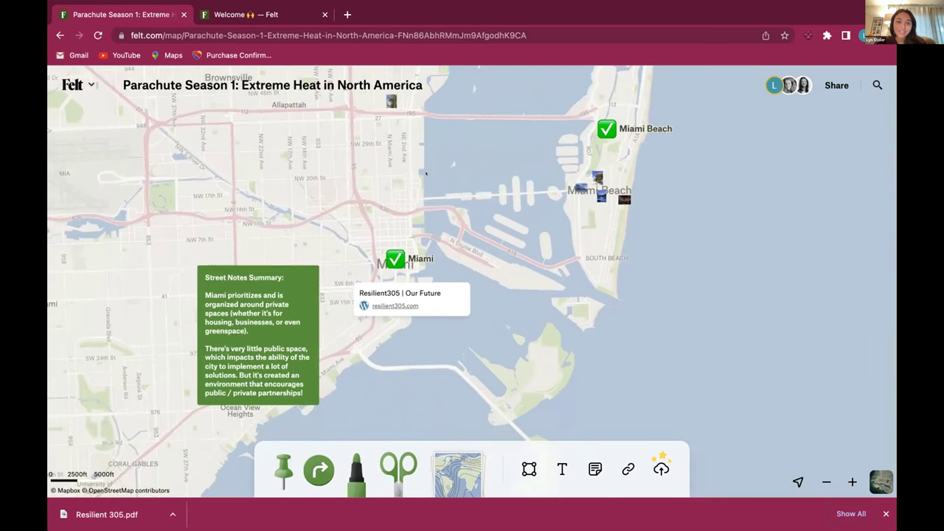
{"action": "left_click_drag", "start_coordinate": [464, 154], "coordinate": [457, 181]}
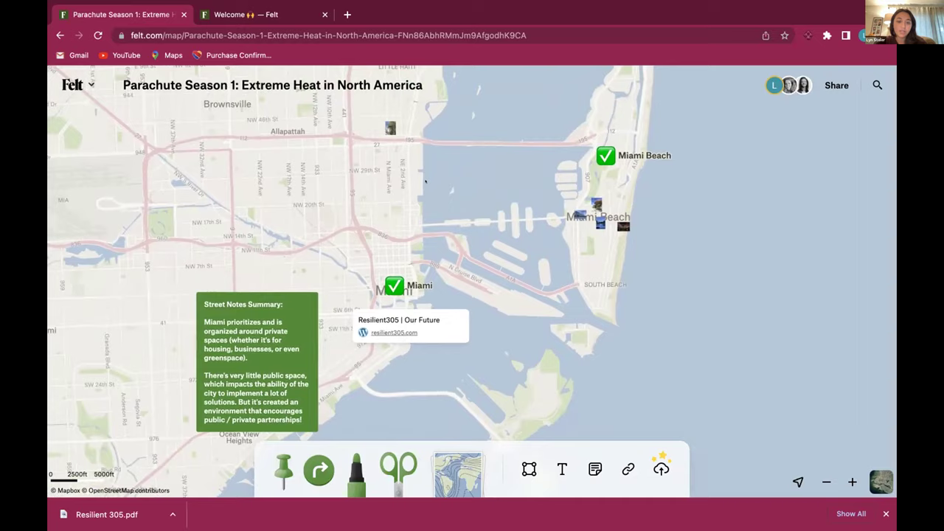
{"action": "left_click_drag", "start_coordinate": [425, 181], "coordinate": [452, 270]}
{"action": "scroll", "coordinate": [464, 212], "scroll_direction": "up", "scroll_amount": 5}
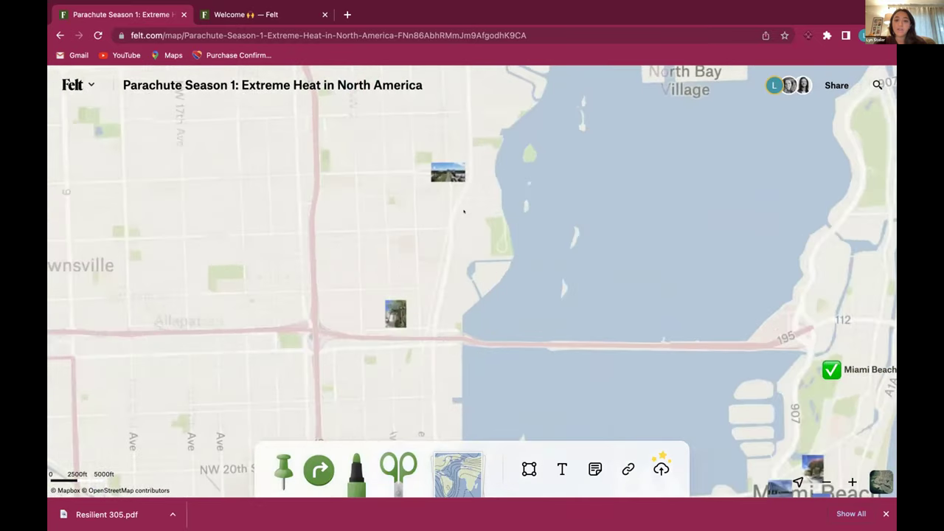
{"action": "scroll", "coordinate": [464, 212], "scroll_direction": "up", "scroll_amount": 5}
{"action": "left_click_drag", "start_coordinate": [463, 212], "coordinate": [549, 376]}
{"action": "scroll", "coordinate": [552, 380], "scroll_direction": "up", "scroll_amount": 2}
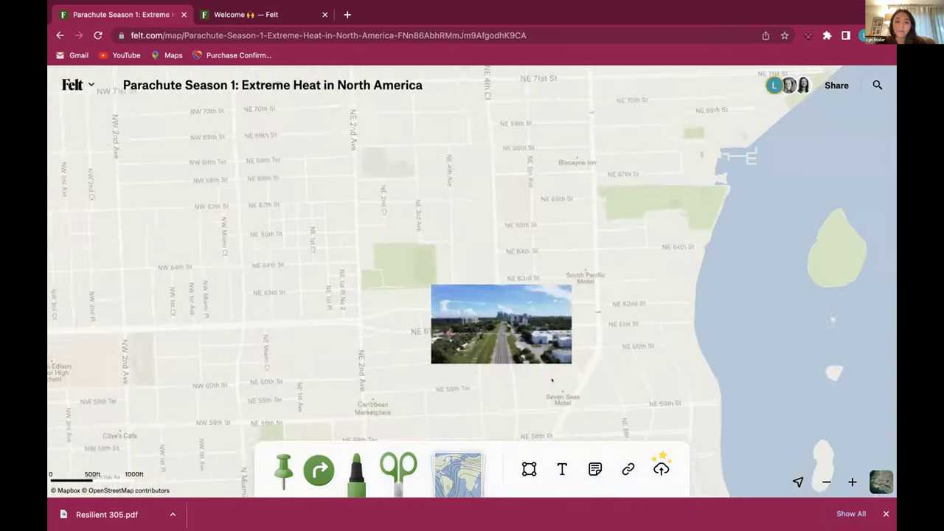
{"action": "scroll", "coordinate": [551, 380], "scroll_direction": "up", "scroll_amount": 5}
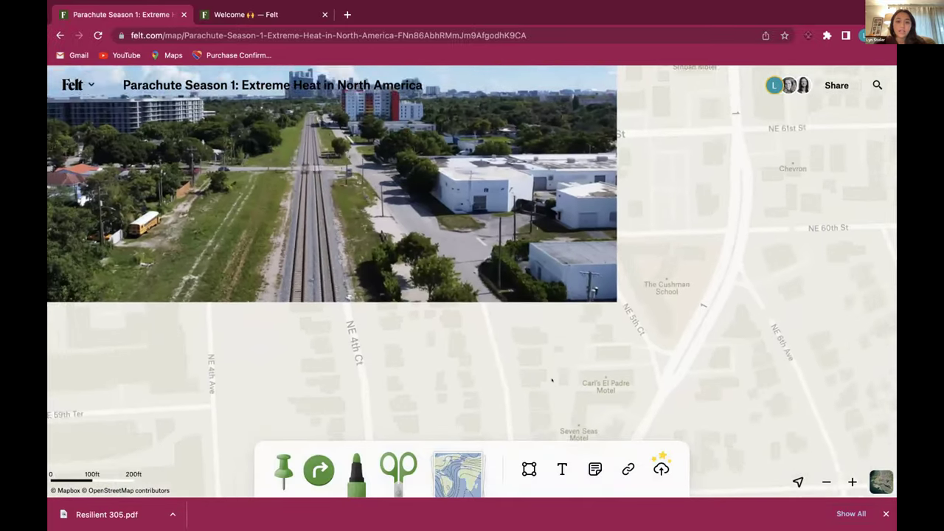
{"action": "left_click_drag", "start_coordinate": [551, 379], "coordinate": [691, 496]}
{"action": "scroll", "coordinate": [691, 497], "scroll_direction": "down", "scroll_amount": 1}
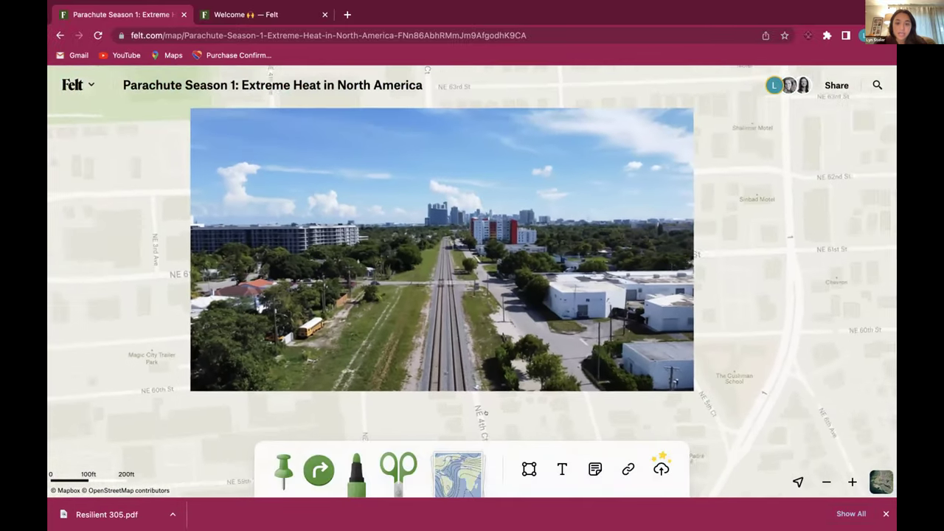
{"action": "left_click_drag", "start_coordinate": [484, 399], "coordinate": [401, 404]}
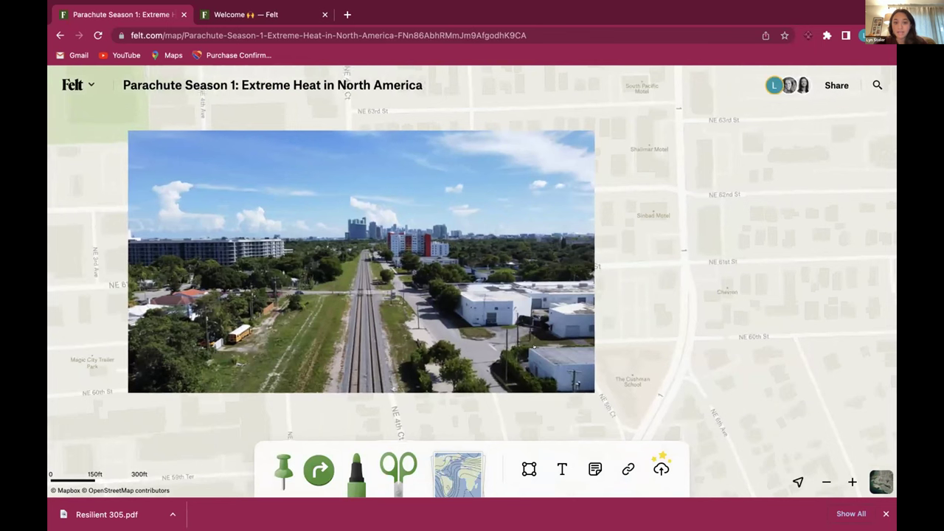
{"action": "scroll", "coordinate": [534, 345], "scroll_direction": "down", "scroll_amount": 1}
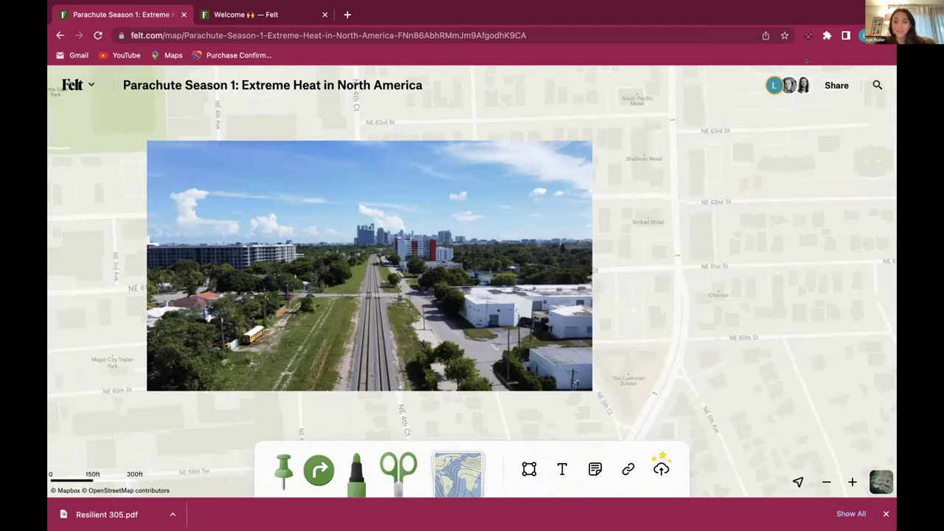
Show the 'Railroad tracks separating Little Haiti from Morningside' caption, then zoom out to the bay
{"action": "left_click", "coordinate": [575, 158]}
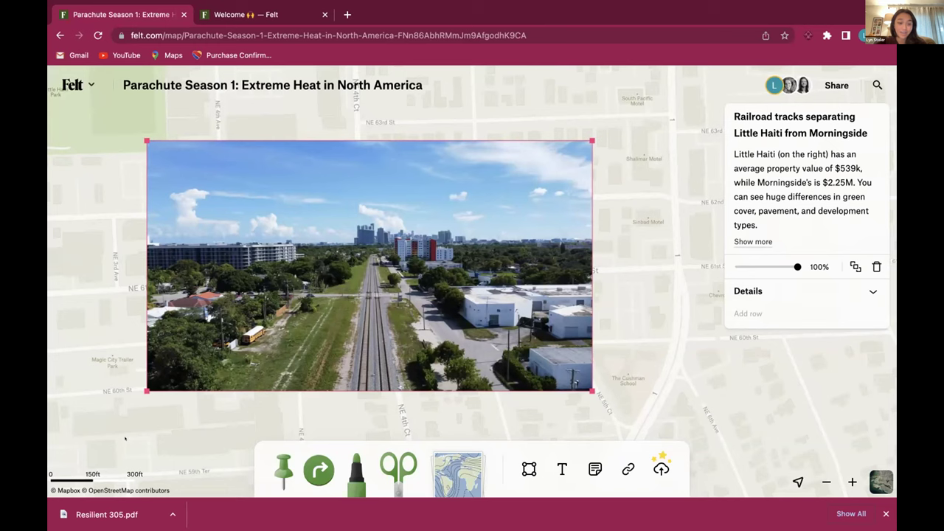
{"action": "scroll", "coordinate": [317, 191], "scroll_direction": "down", "scroll_amount": 5}
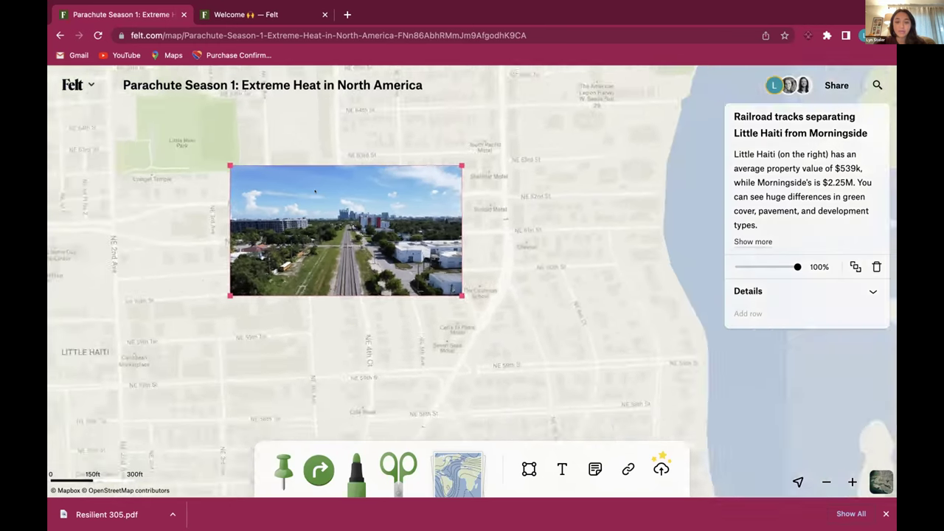
{"action": "scroll", "coordinate": [344, 191], "scroll_direction": "down", "scroll_amount": 3}
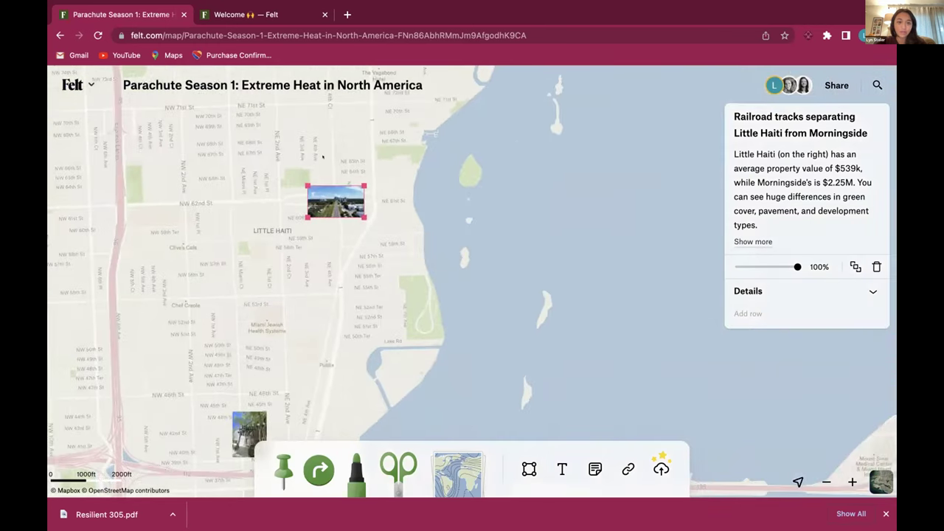
Show the 'Shading structures at Miami Design District' photo and caption, enlarged on the map
{"action": "left_click", "coordinate": [495, 206]}
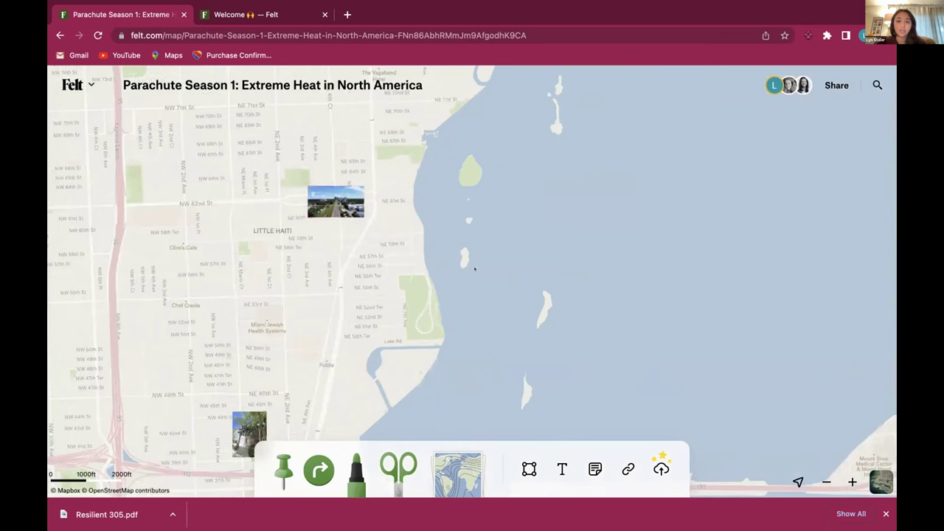
{"action": "left_click_drag", "start_coordinate": [472, 332], "coordinate": [579, 92]}
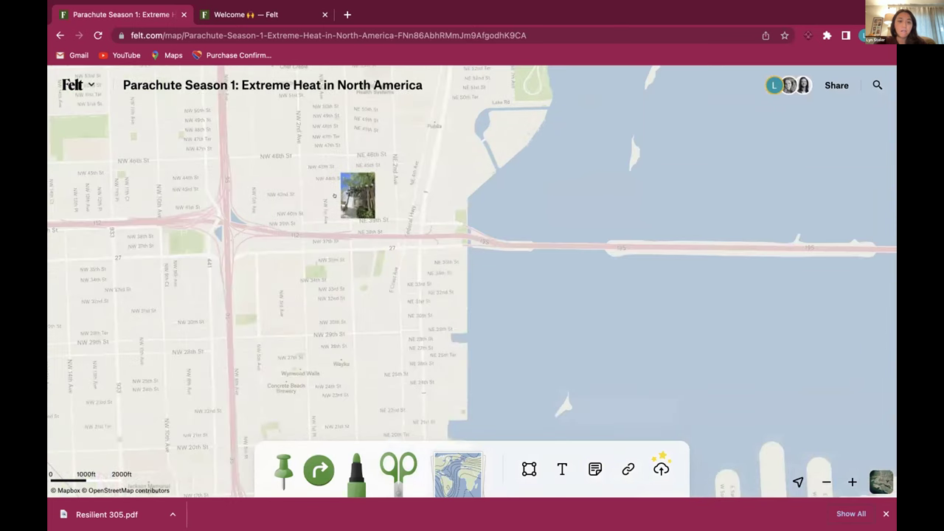
{"action": "left_click", "coordinate": [357, 195]}
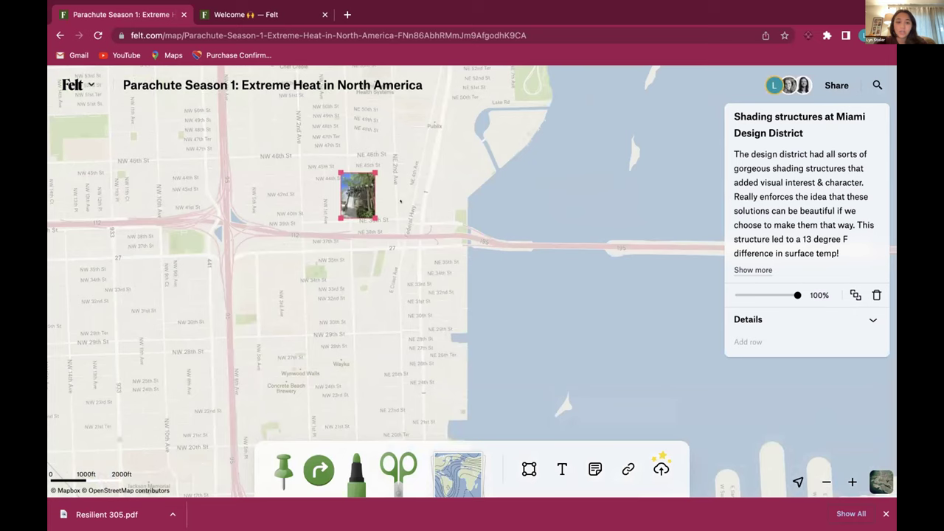
{"action": "scroll", "coordinate": [401, 201], "scroll_direction": "up", "scroll_amount": 5}
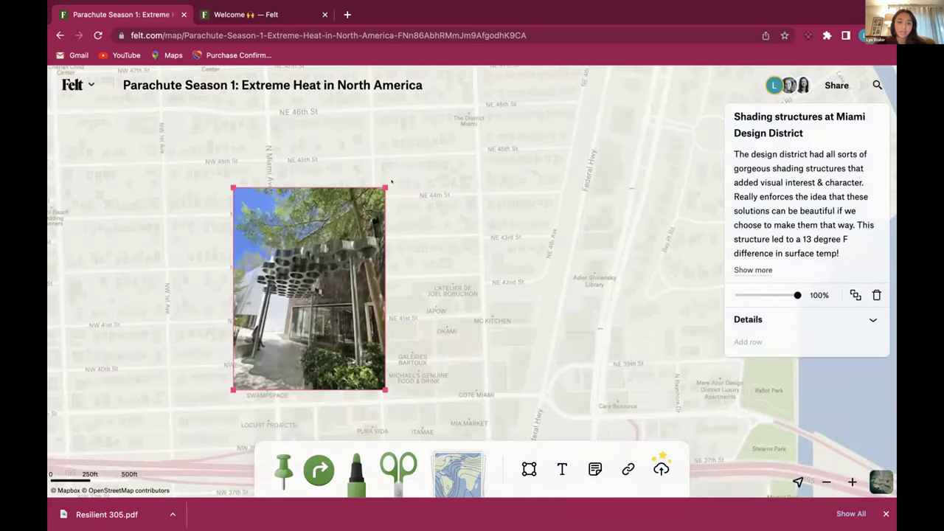
{"action": "scroll", "coordinate": [520, 126], "scroll_direction": "up", "scroll_amount": 2}
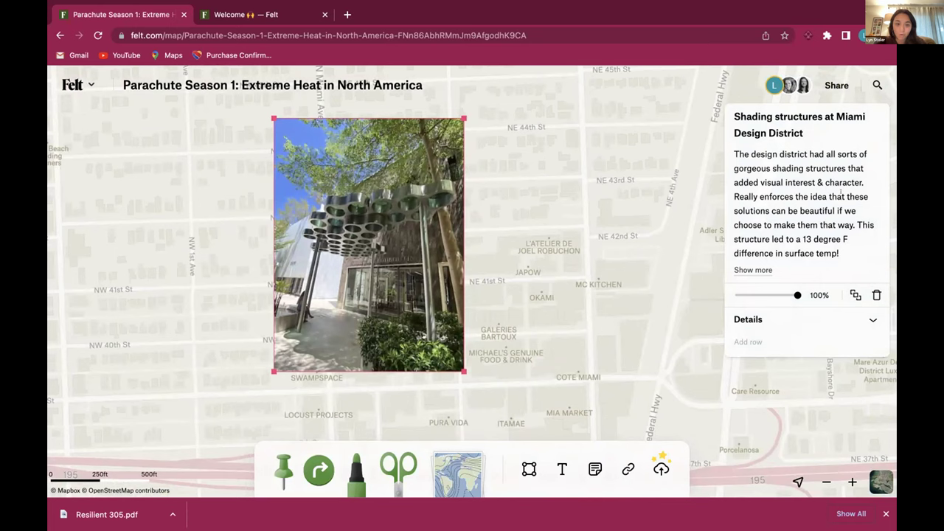
Zoom out to the wider Miami and Miami Beach area, then zoom in slightly on Miami
{"action": "scroll", "coordinate": [441, 204], "scroll_direction": "down", "scroll_amount": 5}
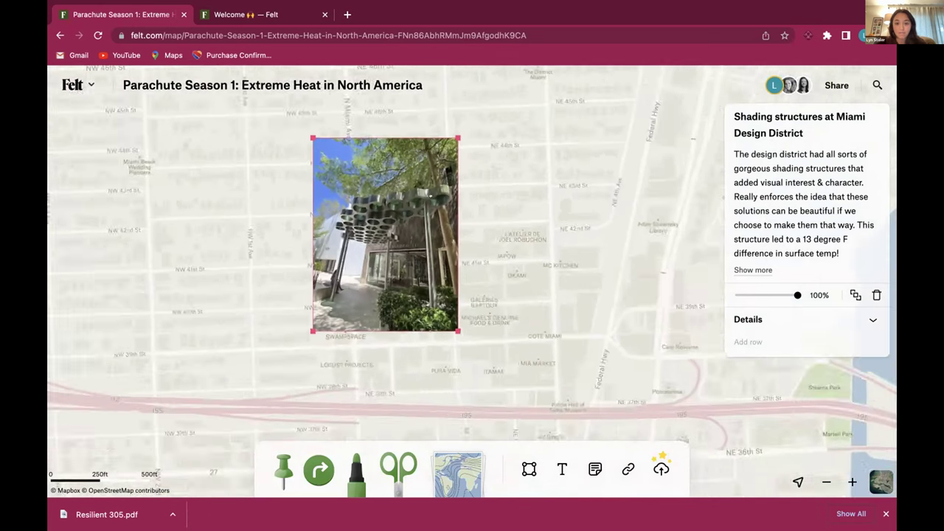
{"action": "scroll", "coordinate": [425, 174], "scroll_direction": "down", "scroll_amount": 5}
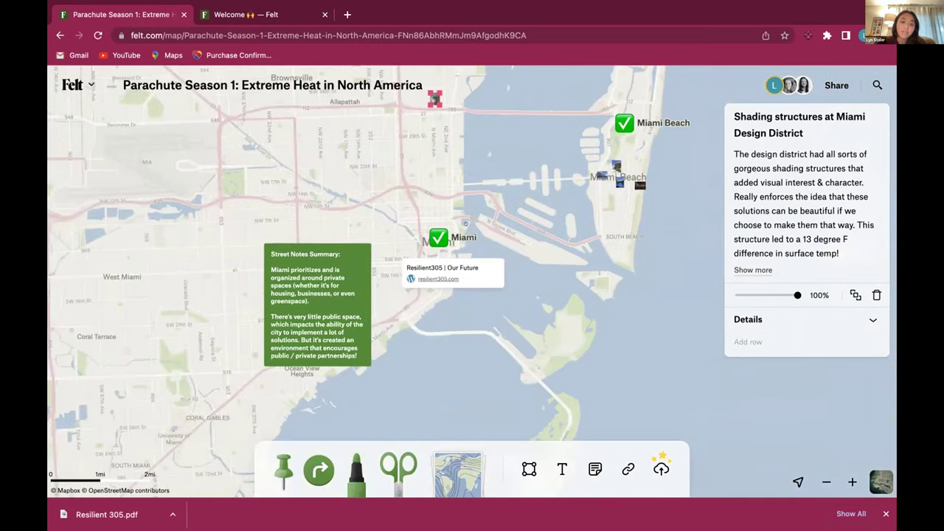
{"action": "scroll", "coordinate": [464, 223], "scroll_direction": "up", "scroll_amount": 4}
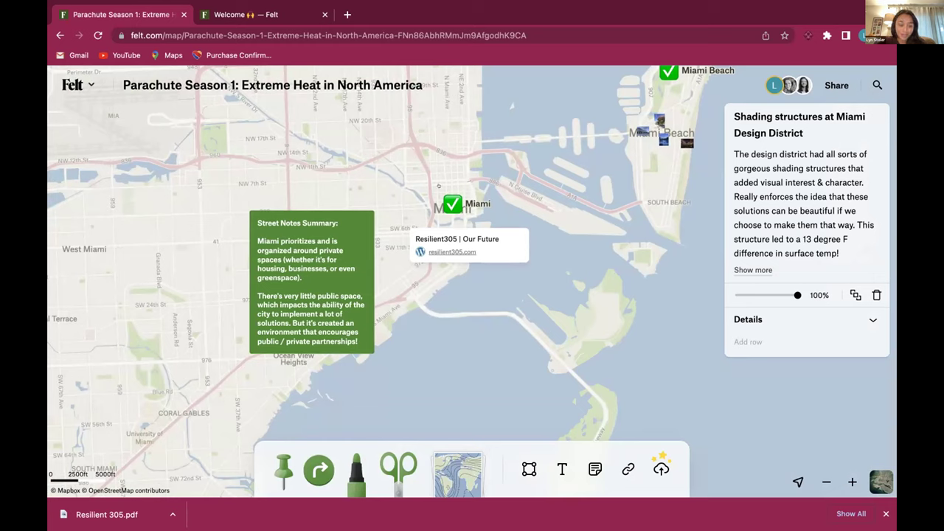
Select the green Street Notes Summary note and frame greater Miami from Hialeah to Key Biscayne
{"action": "left_click", "coordinate": [328, 241]}
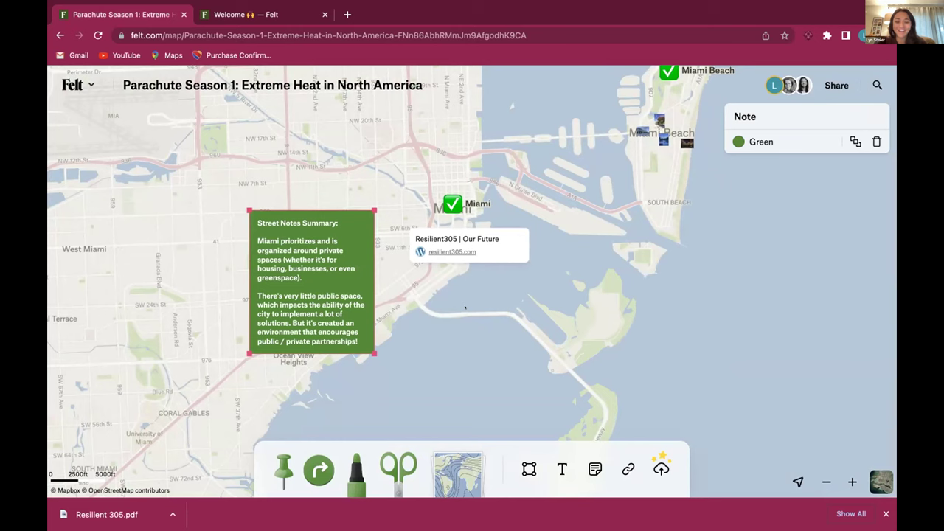
{"action": "scroll", "coordinate": [502, 288], "scroll_direction": "down", "scroll_amount": 5}
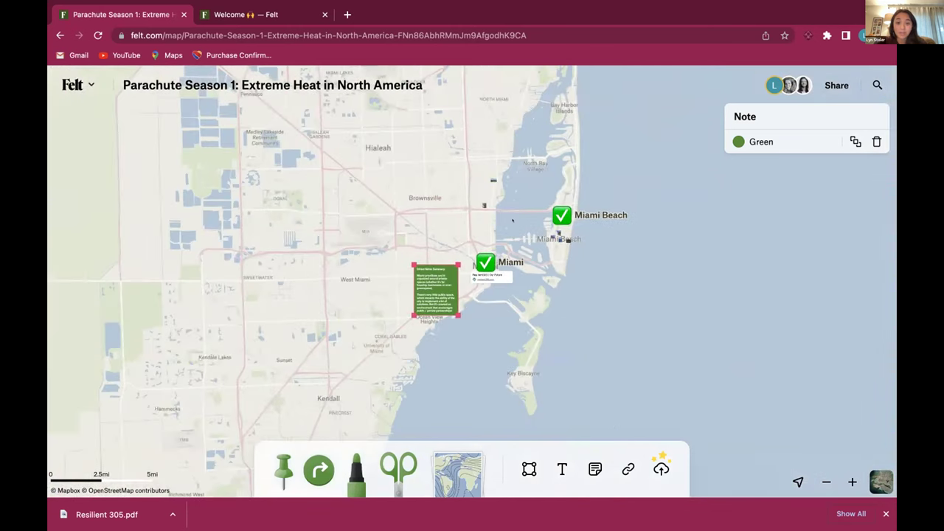
{"action": "left_click_drag", "start_coordinate": [513, 220], "coordinate": [503, 251]}
{"action": "scroll", "coordinate": [502, 251], "scroll_direction": "up", "scroll_amount": 3}
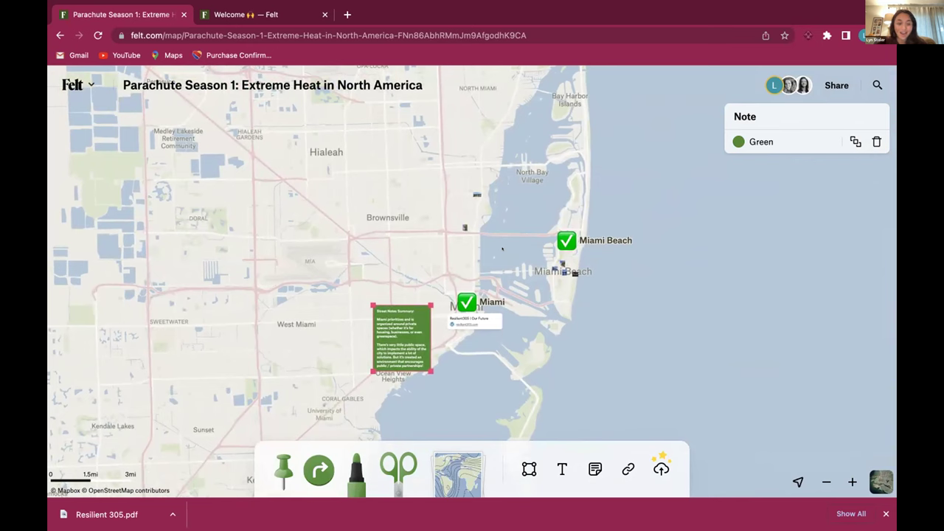
{"action": "scroll", "coordinate": [502, 249], "scroll_direction": "up", "scroll_amount": 5}
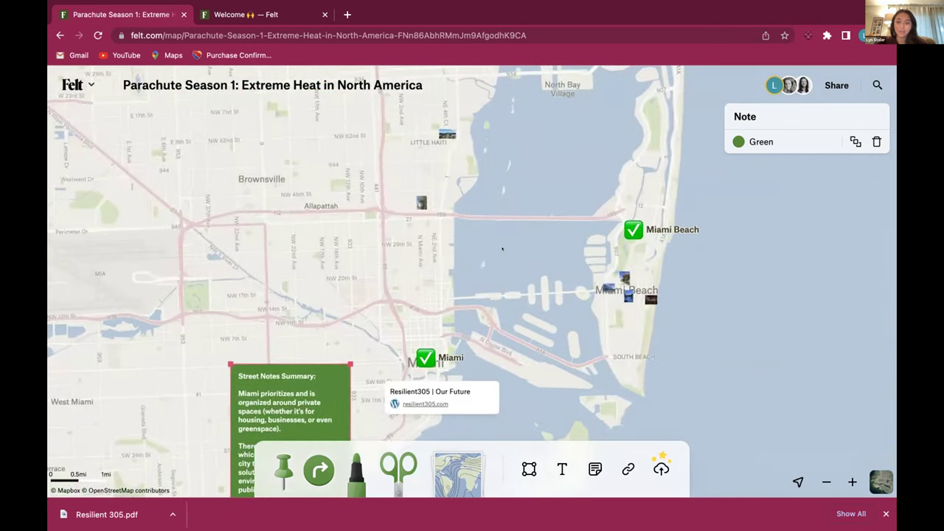
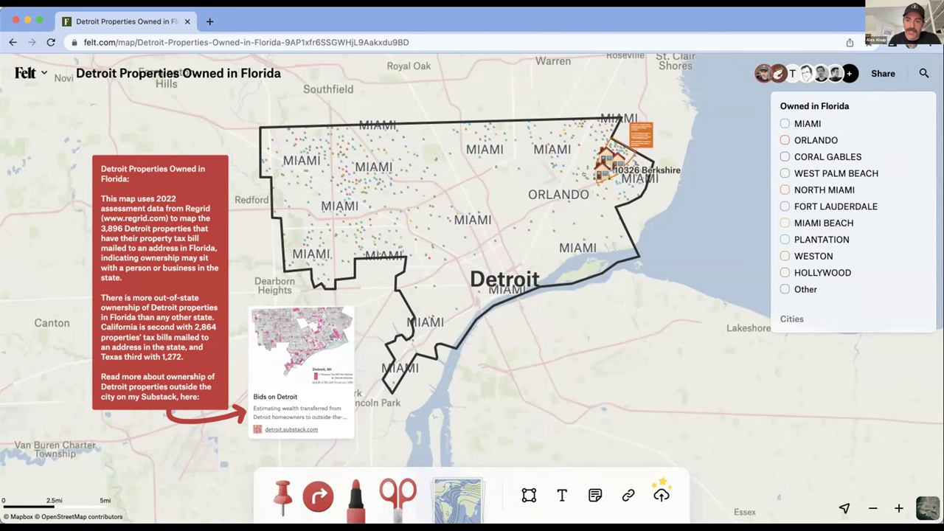
Zoom into the orange neighborhood outline near the house pins until one parcel's rdi and vacancy details appear
{"action": "scroll", "coordinate": [580, 134], "scroll_direction": "up", "scroll_amount": 3}
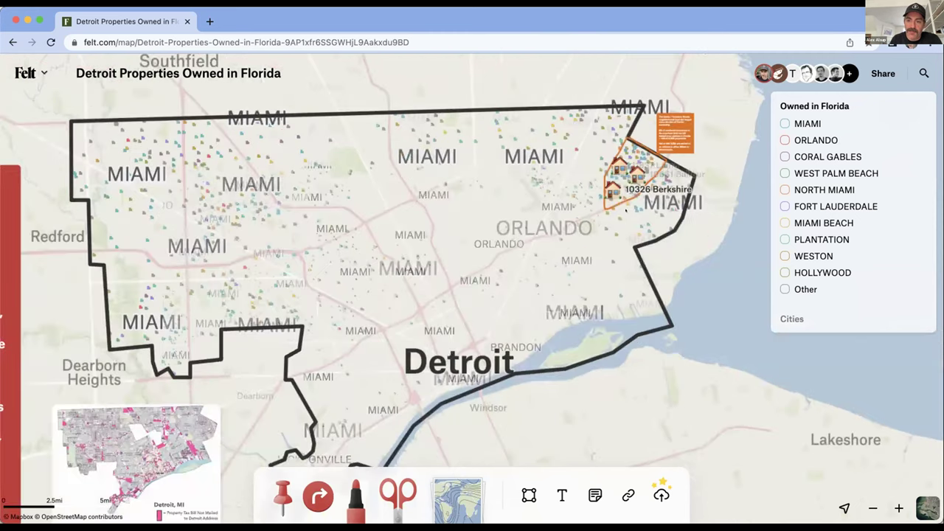
{"action": "scroll", "coordinate": [627, 175], "scroll_direction": "up", "scroll_amount": 5}
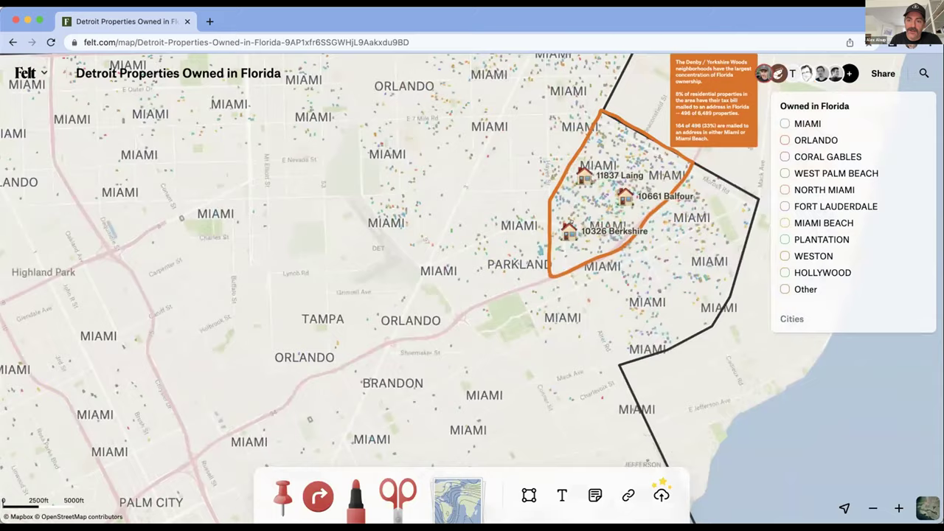
{"action": "scroll", "coordinate": [579, 179], "scroll_direction": "up", "scroll_amount": 4}
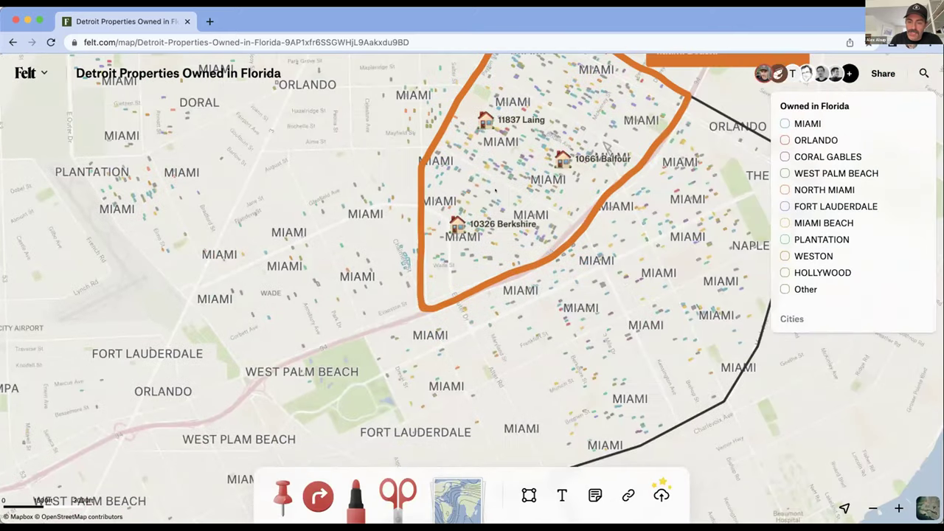
{"action": "scroll", "coordinate": [607, 147], "scroll_direction": "up", "scroll_amount": 2}
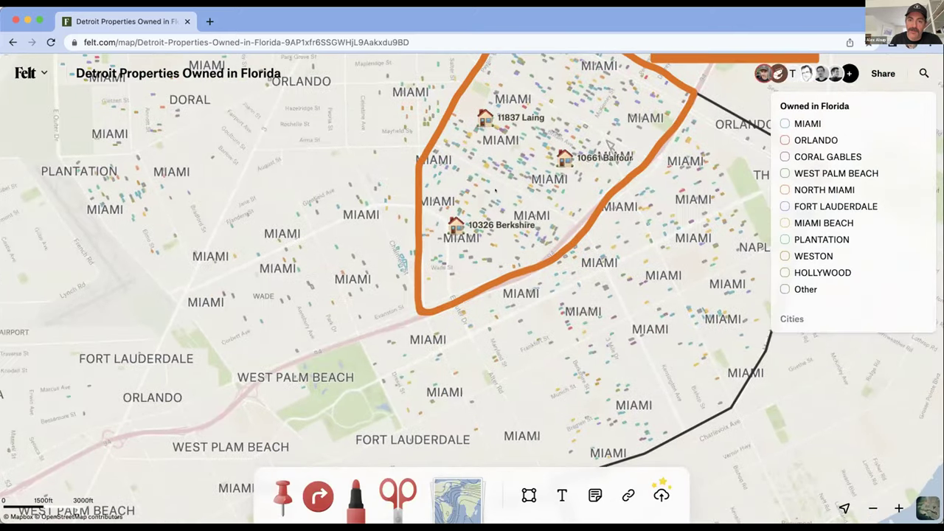
{"action": "scroll", "coordinate": [495, 190], "scroll_direction": "up", "scroll_amount": 3}
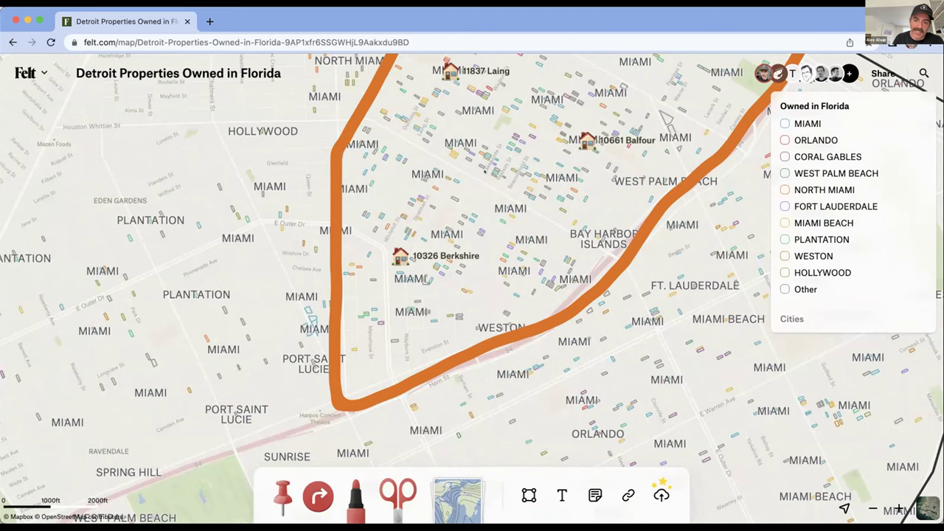
{"action": "scroll", "coordinate": [472, 288], "scroll_direction": "right", "scroll_amount": 3}
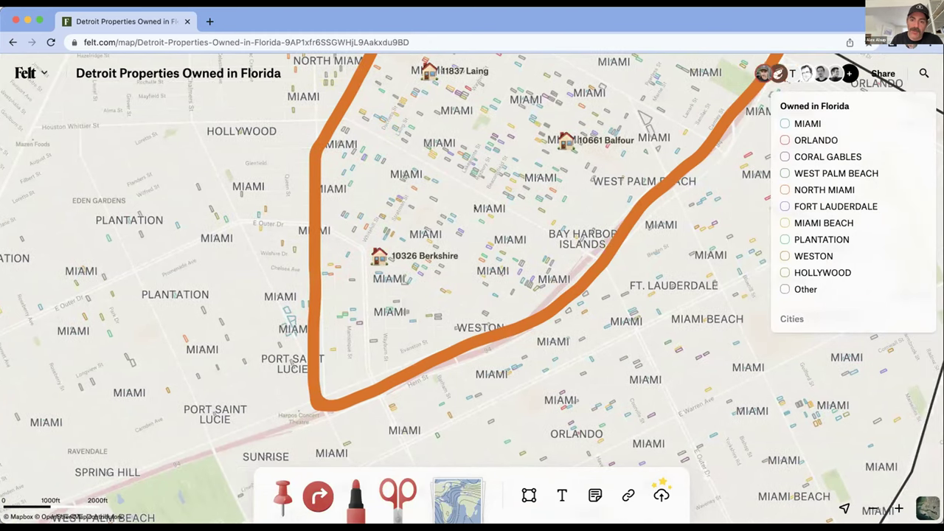
{"action": "scroll", "coordinate": [476, 207], "scroll_direction": "up", "scroll_amount": 3}
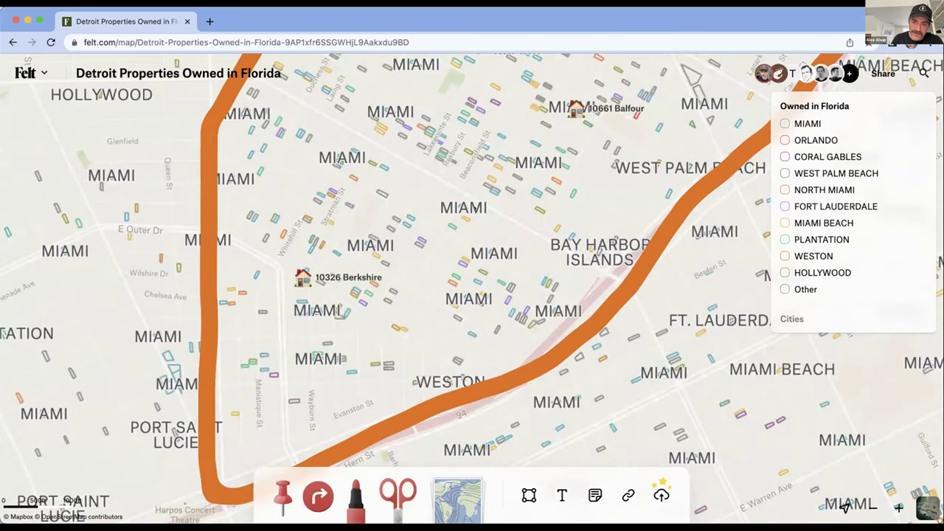
{"action": "scroll", "coordinate": [452, 215], "scroll_direction": "up", "scroll_amount": 10}
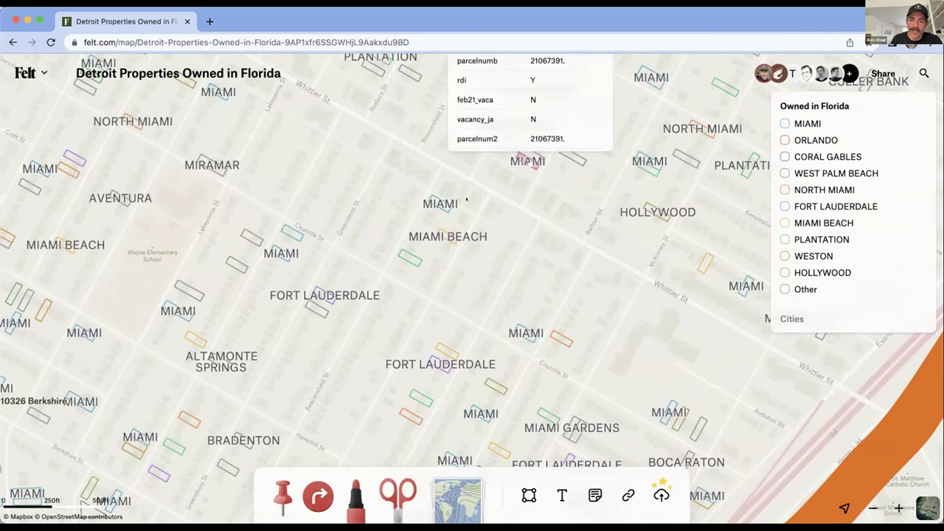
Read the parcel's attributes down to its sale details, then zoom closer to parcels labeled Sunrise and Coral Springs
{"action": "scroll", "coordinate": [466, 196], "scroll_direction": "down", "scroll_amount": 5}
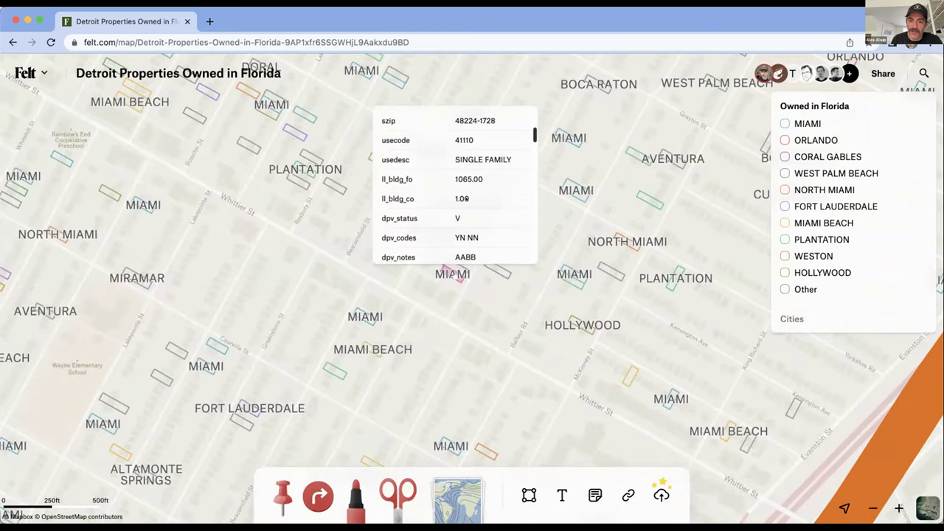
{"action": "scroll", "coordinate": [466, 197], "scroll_direction": "down", "scroll_amount": 3}
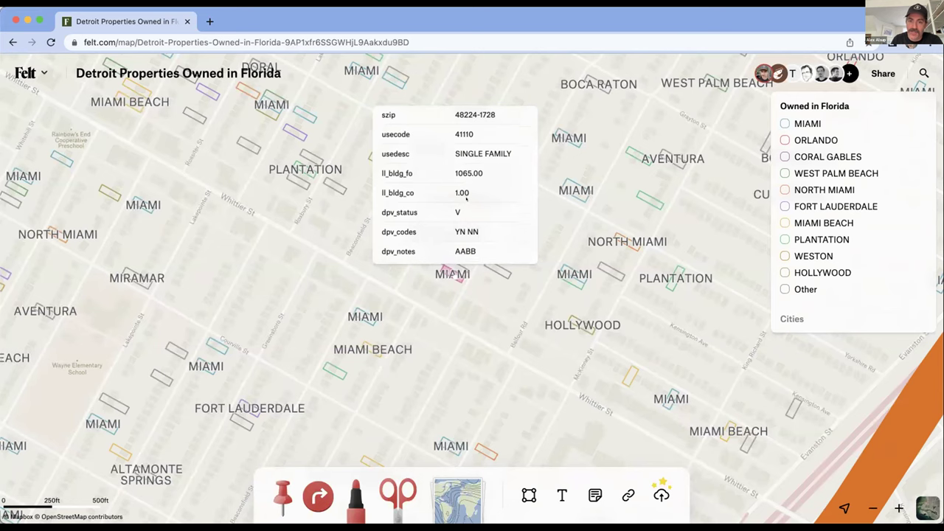
{"action": "scroll", "coordinate": [466, 197], "scroll_direction": "down", "scroll_amount": 5}
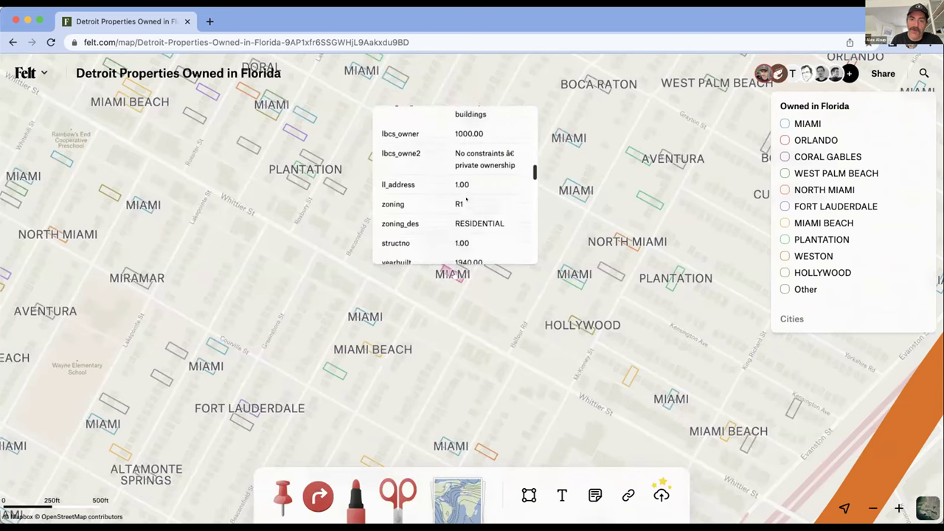
{"action": "scroll", "coordinate": [466, 196], "scroll_direction": "down", "scroll_amount": 5}
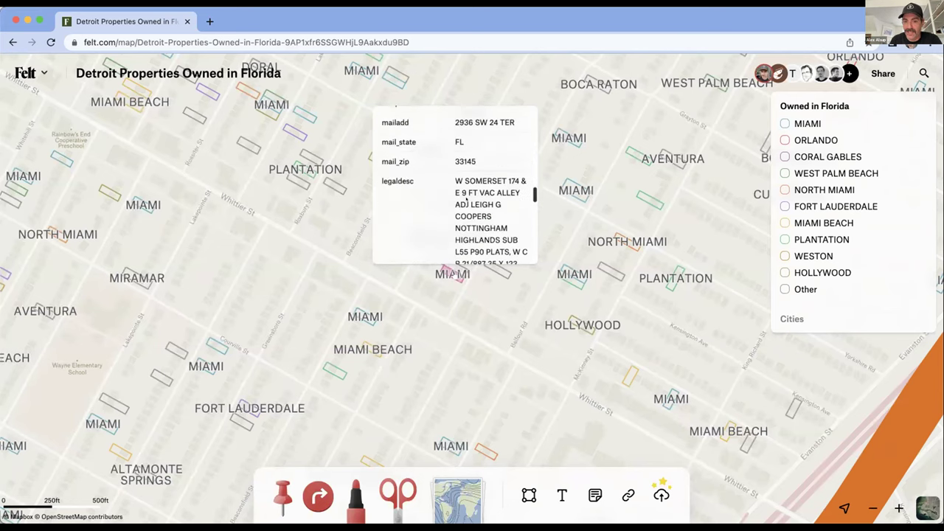
{"action": "scroll", "coordinate": [466, 197], "scroll_direction": "down", "scroll_amount": 5}
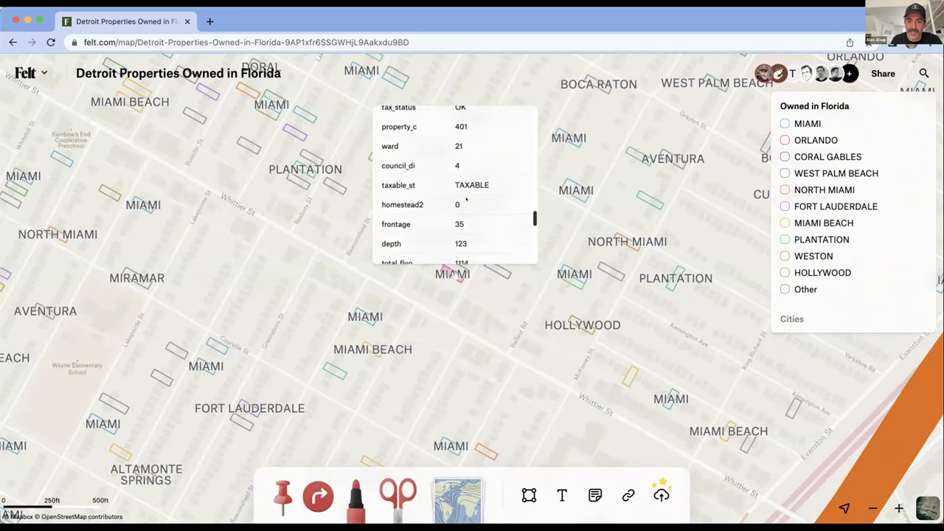
{"action": "scroll", "coordinate": [466, 198], "scroll_direction": "down", "scroll_amount": 2}
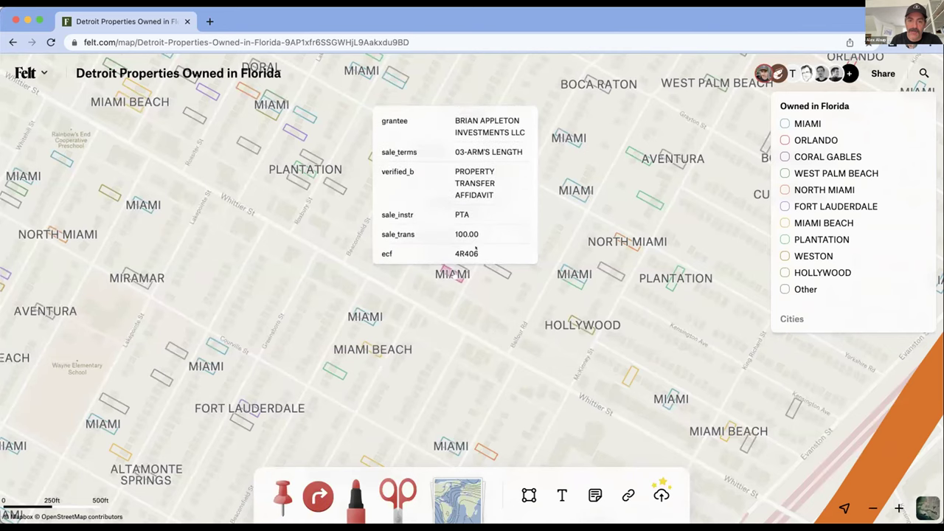
{"action": "scroll", "coordinate": [374, 171], "scroll_direction": "up", "scroll_amount": 5}
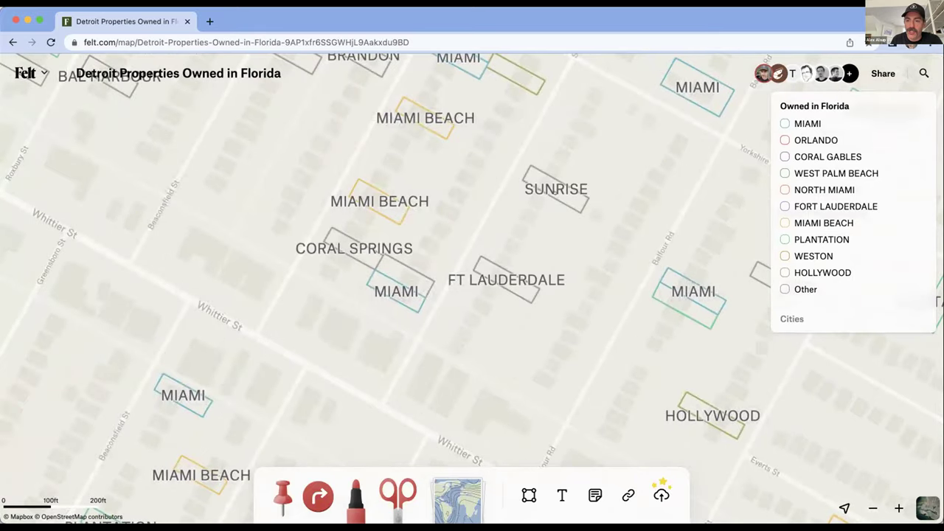
{"action": "scroll", "coordinate": [472, 280], "scroll_direction": "down", "scroll_amount": 5}
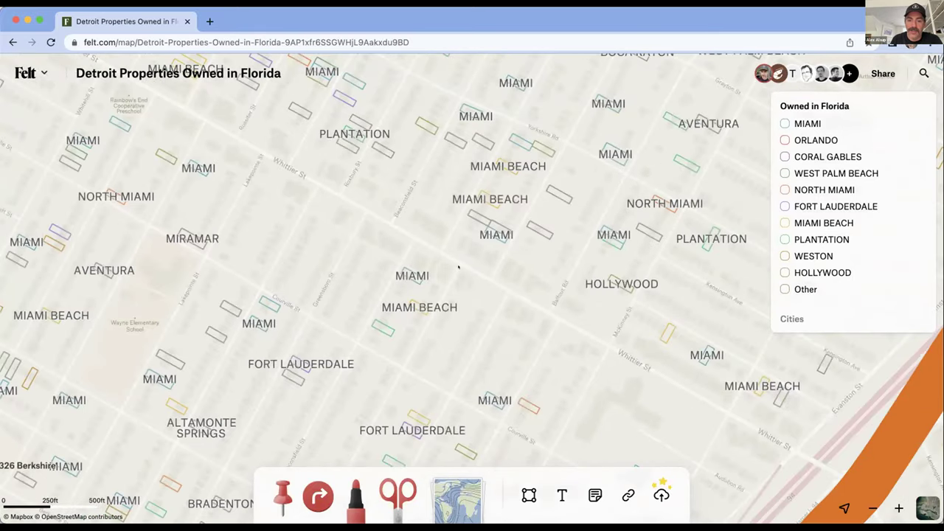
{"action": "scroll", "coordinate": [458, 267], "scroll_direction": "down", "scroll_amount": 5}
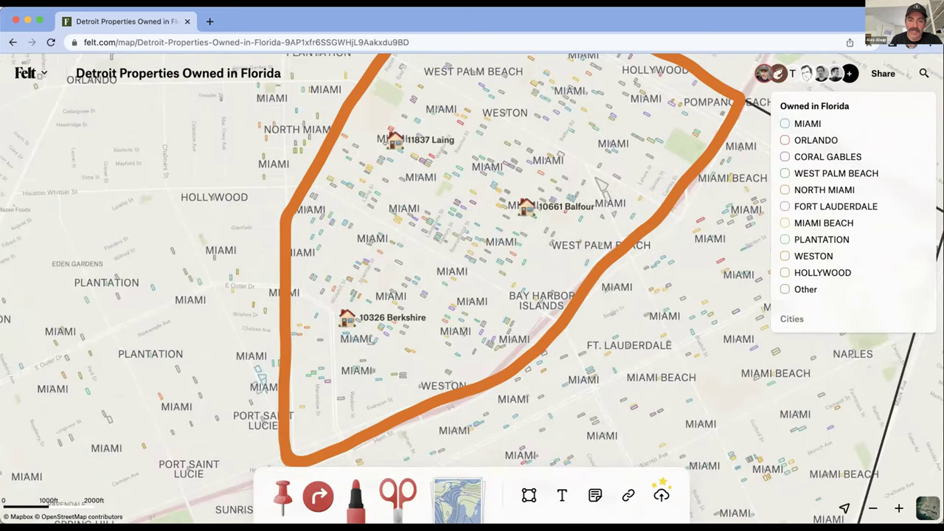
{"action": "left_click", "coordinate": [394, 140]}
Pan and zoom out to the full Detroit city outline and its explanatory neighborhood note
{"action": "left_click_drag", "start_coordinate": [598, 181], "coordinate": [508, 181]}
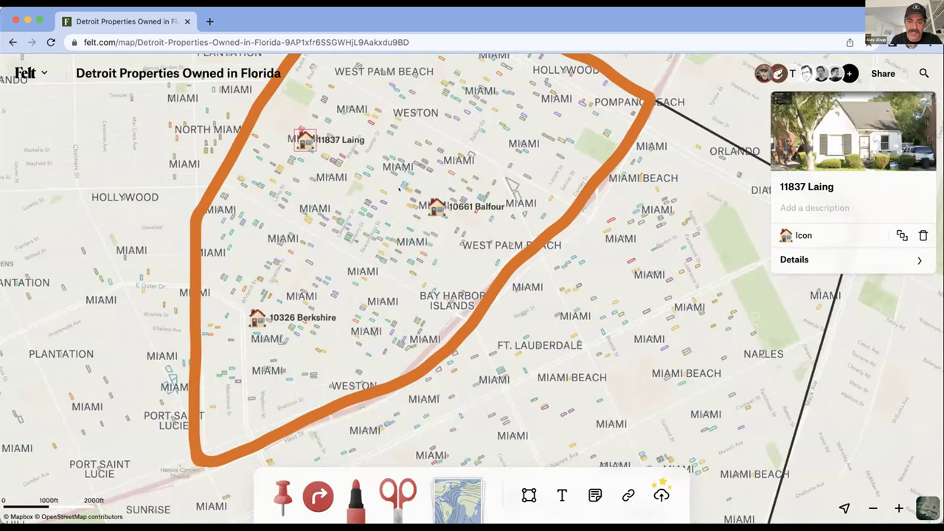
{"action": "scroll", "coordinate": [398, 187], "scroll_direction": "down", "scroll_amount": 1}
{"action": "left_click_drag", "start_coordinate": [450, 187], "coordinate": [403, 241]}
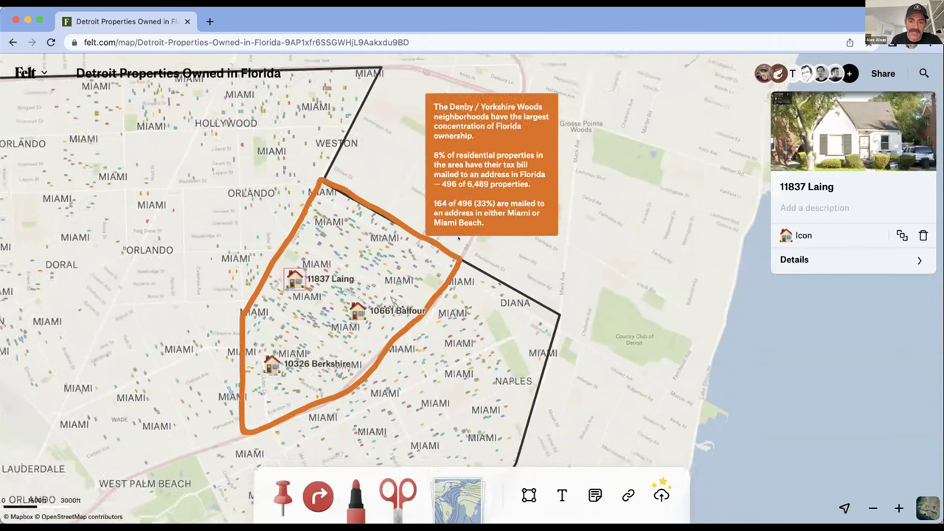
{"action": "scroll", "coordinate": [343, 333], "scroll_direction": "up", "scroll_amount": 5}
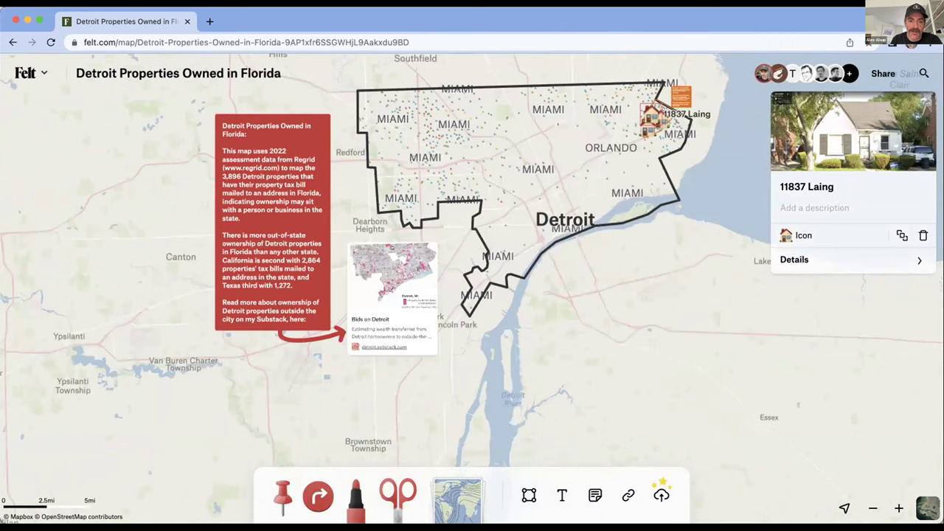
Zoom out to the US, then in on Miami–Fort Lauderdale's money-bag pins and 'Top Florida Owners' note
{"action": "scroll", "coordinate": [392, 351], "scroll_direction": "up", "scroll_amount": 4}
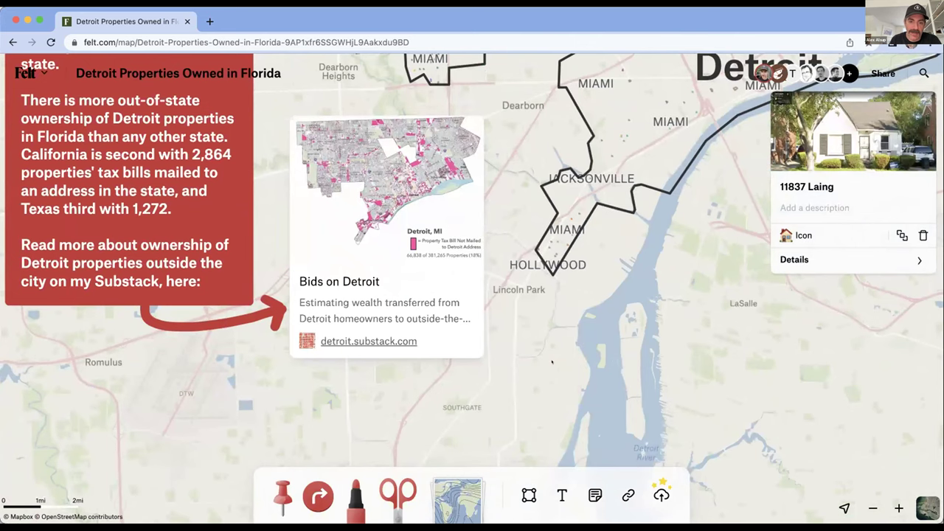
{"action": "scroll", "coordinate": [552, 362], "scroll_direction": "down", "scroll_amount": 10}
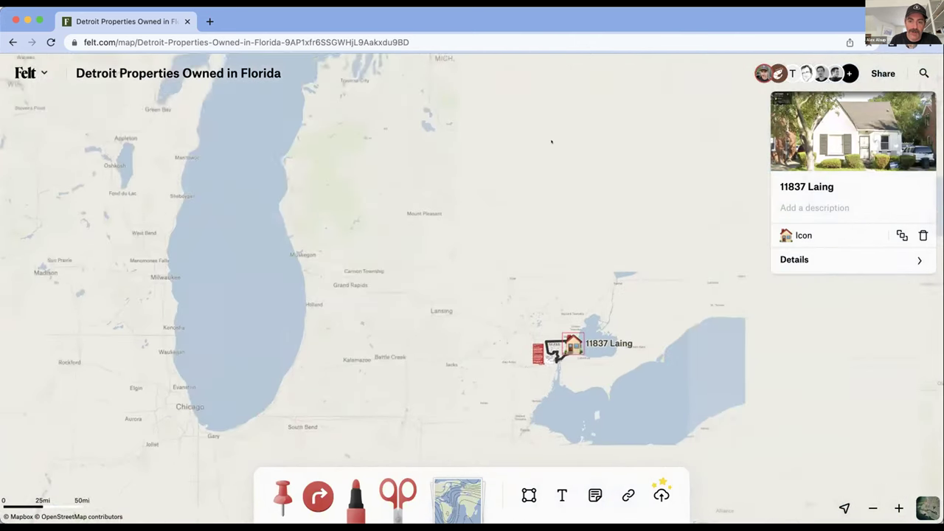
{"action": "scroll", "coordinate": [552, 142], "scroll_direction": "down", "scroll_amount": 10}
{"action": "scroll", "coordinate": [588, 388], "scroll_direction": "up", "scroll_amount": 2}
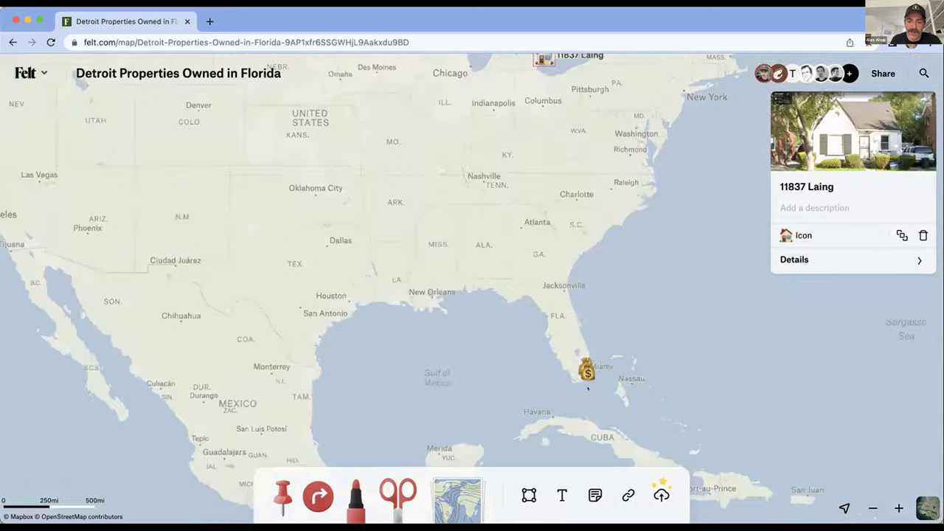
{"action": "scroll", "coordinate": [587, 388], "scroll_direction": "up", "scroll_amount": 15}
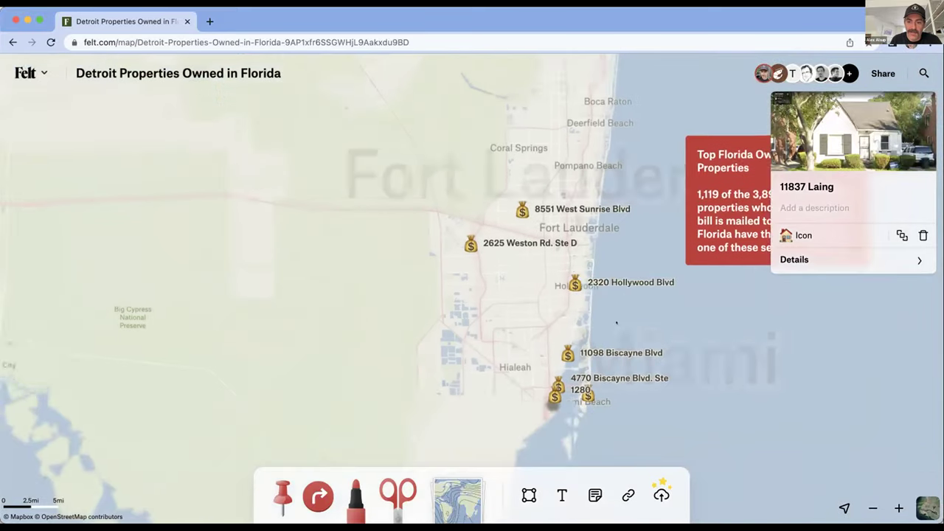
{"action": "scroll", "coordinate": [607, 295], "scroll_direction": "up", "scroll_amount": 3}
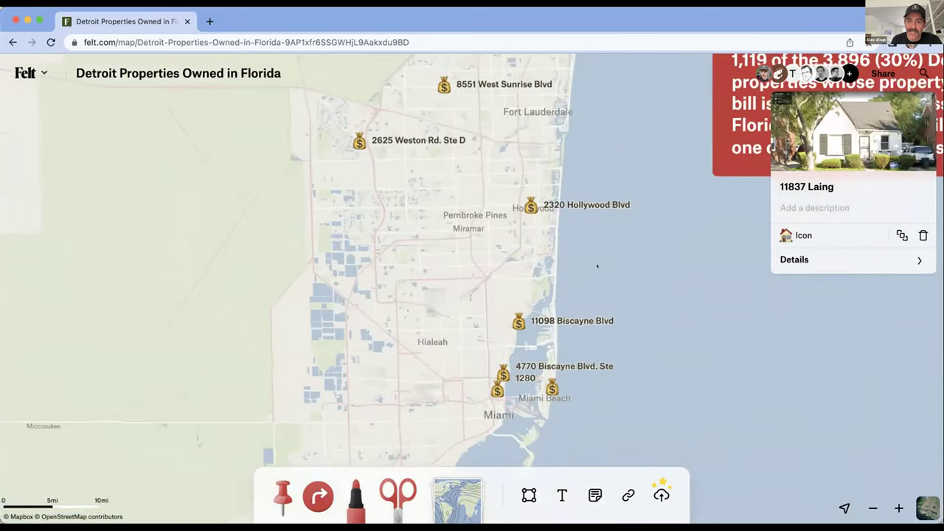
{"action": "scroll", "coordinate": [598, 267], "scroll_direction": "up", "scroll_amount": 1}
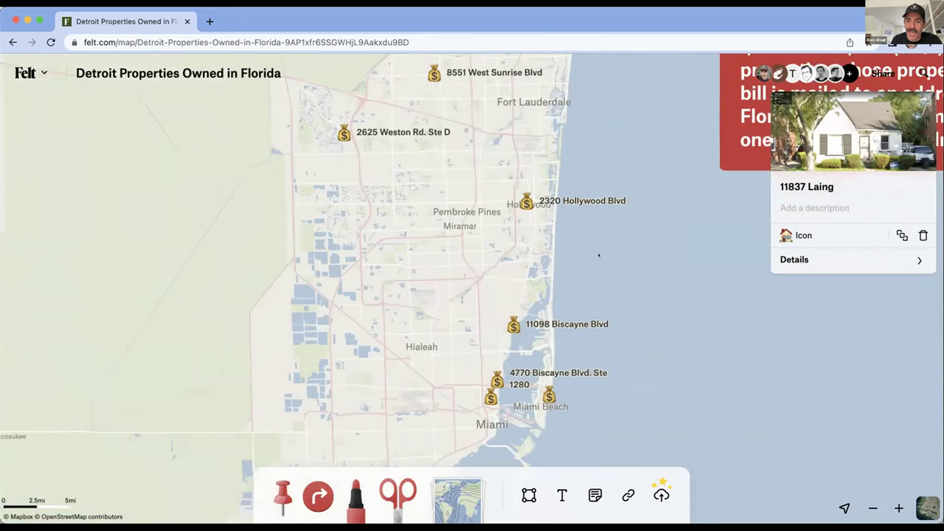
{"action": "scroll", "coordinate": [598, 255], "scroll_direction": "down", "scroll_amount": 5}
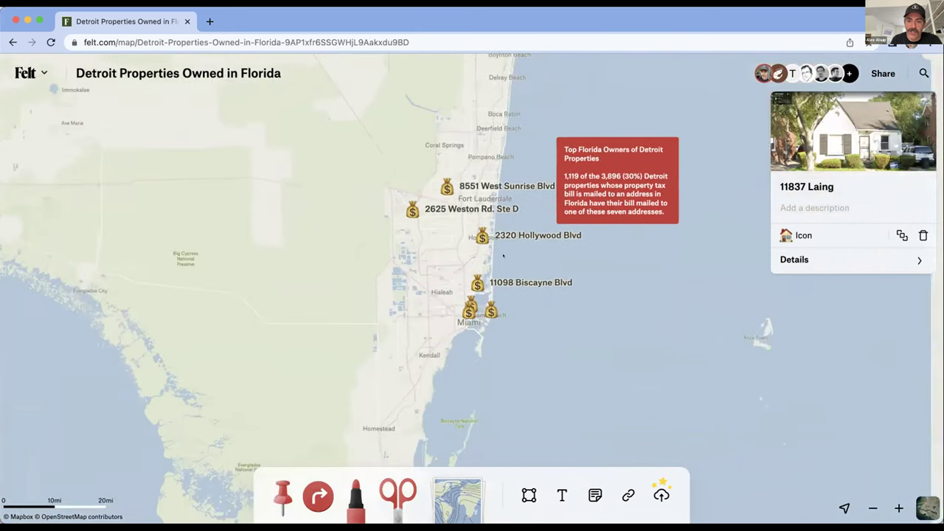
{"action": "scroll", "coordinate": [503, 255], "scroll_direction": "up", "scroll_amount": 3}
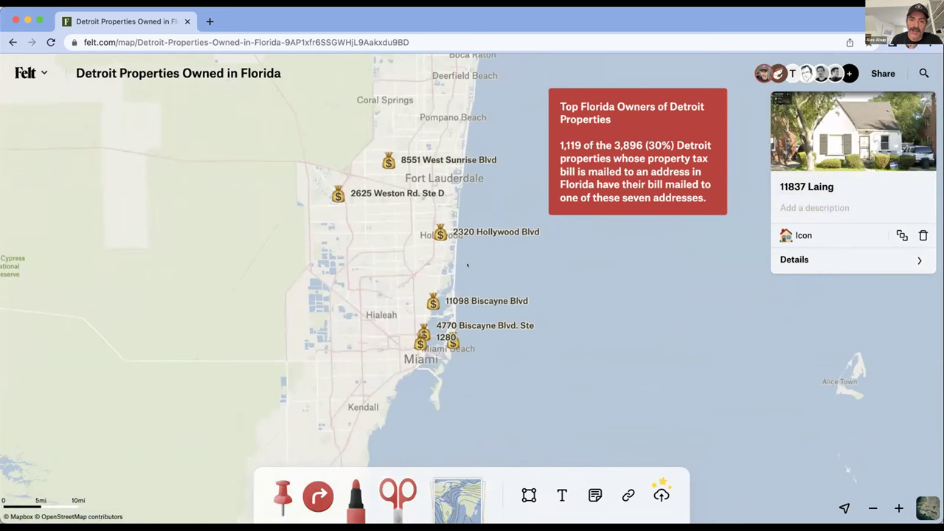
{"action": "left_click", "coordinate": [441, 232]}
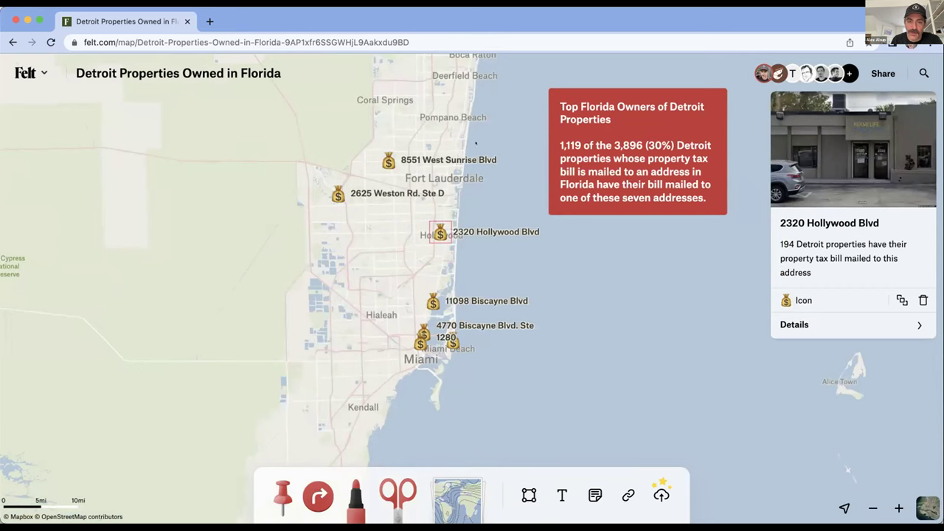
{"action": "left_click", "coordinate": [385, 158]}
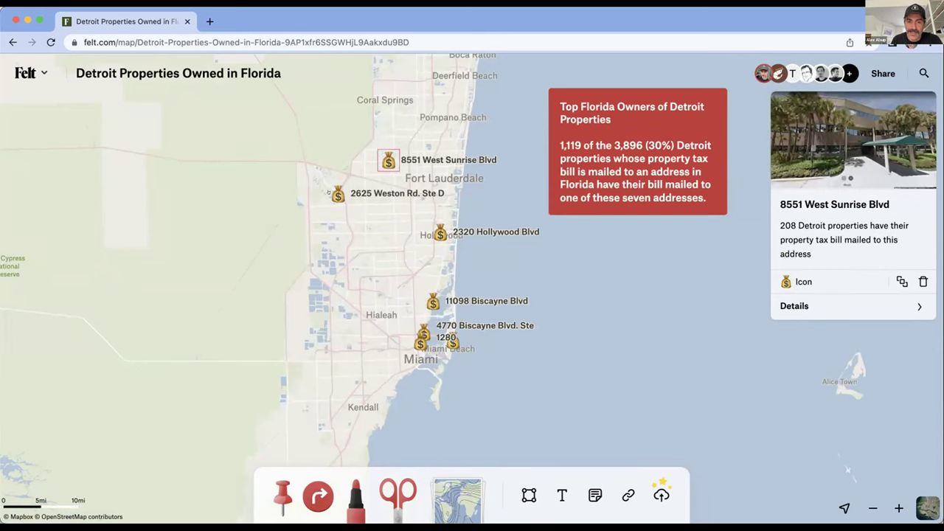
{"action": "left_click", "coordinate": [338, 193]}
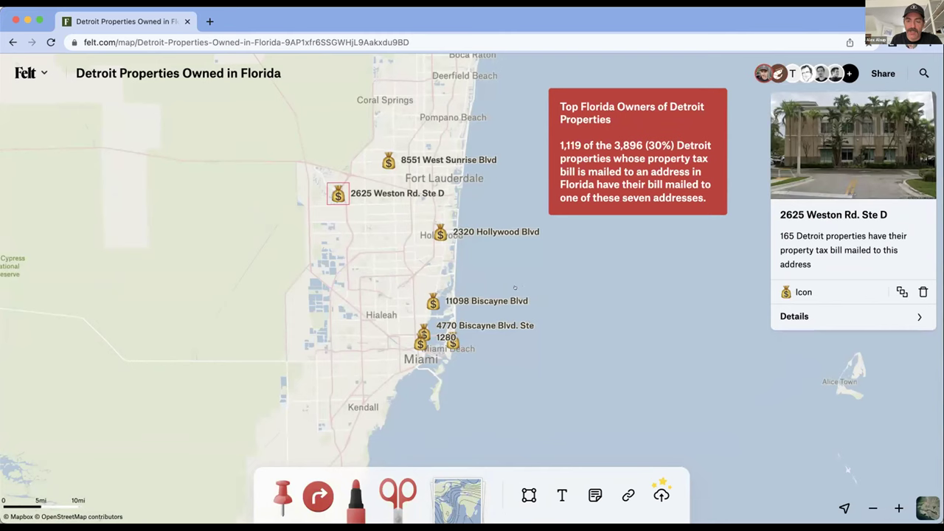
{"action": "scroll", "coordinate": [514, 287], "scroll_direction": "down", "scroll_amount": 3}
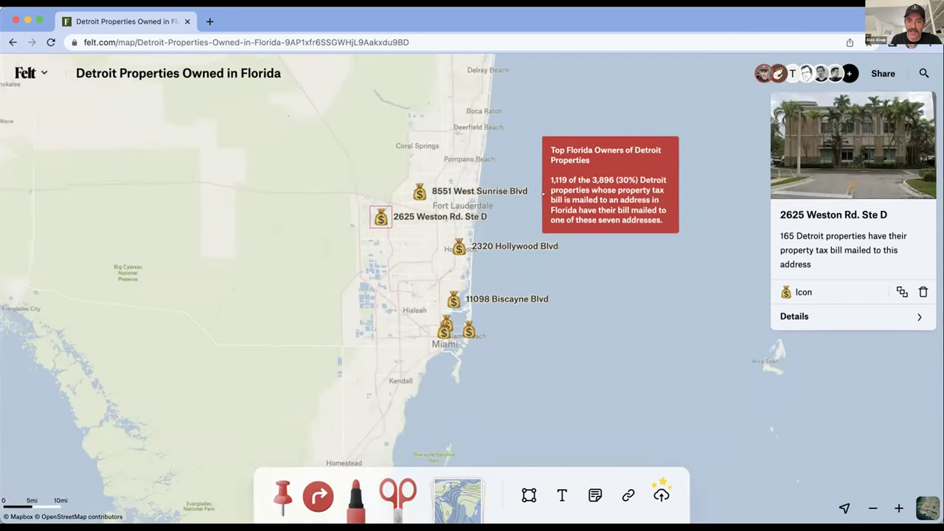
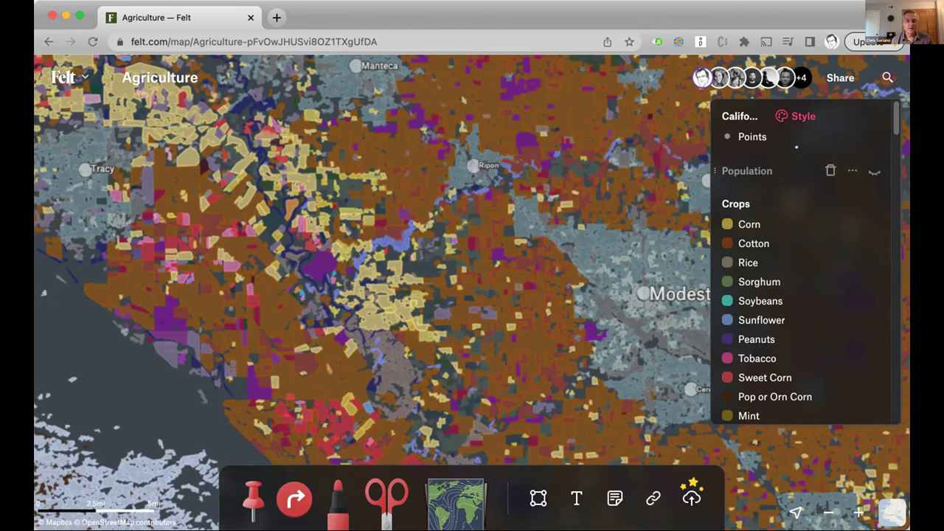
{"action": "left_click", "coordinate": [852, 203]}
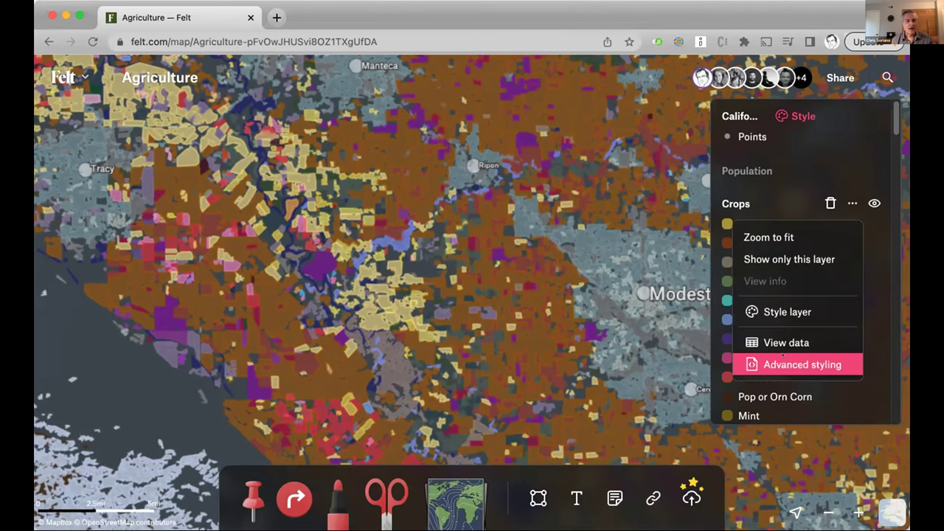
{"action": "left_click", "coordinate": [782, 357]}
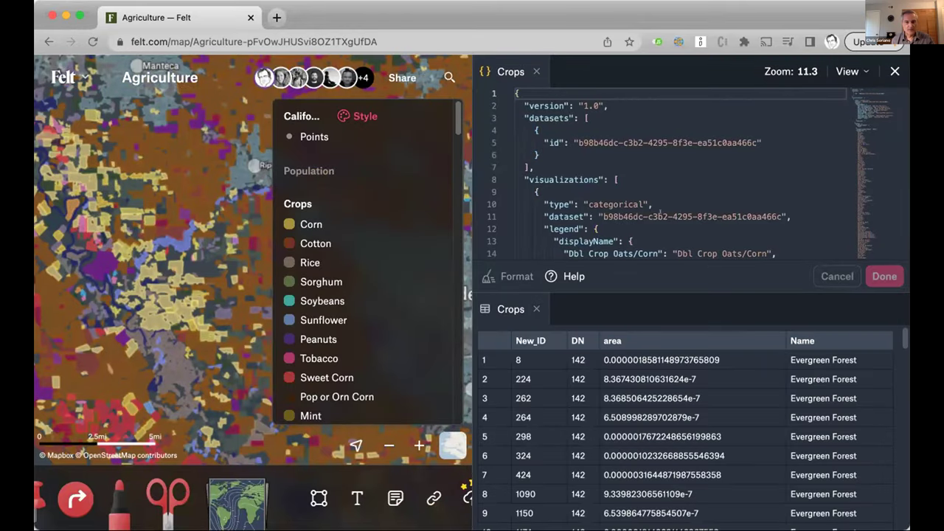
{"action": "scroll", "coordinate": [660, 213], "scroll_direction": "down", "scroll_amount": 20}
{"action": "scroll", "coordinate": [660, 213], "scroll_direction": "down", "scroll_amount": 11}
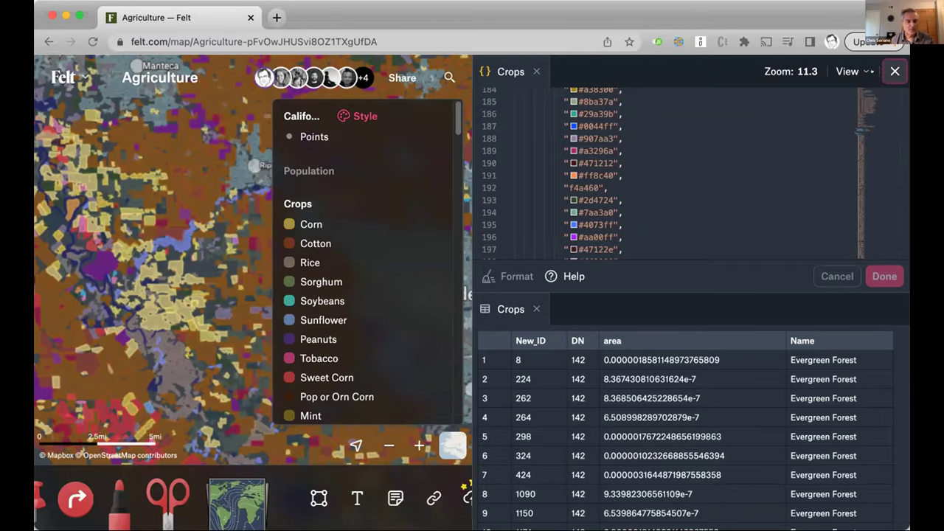
{"action": "left_click", "coordinate": [895, 71]}
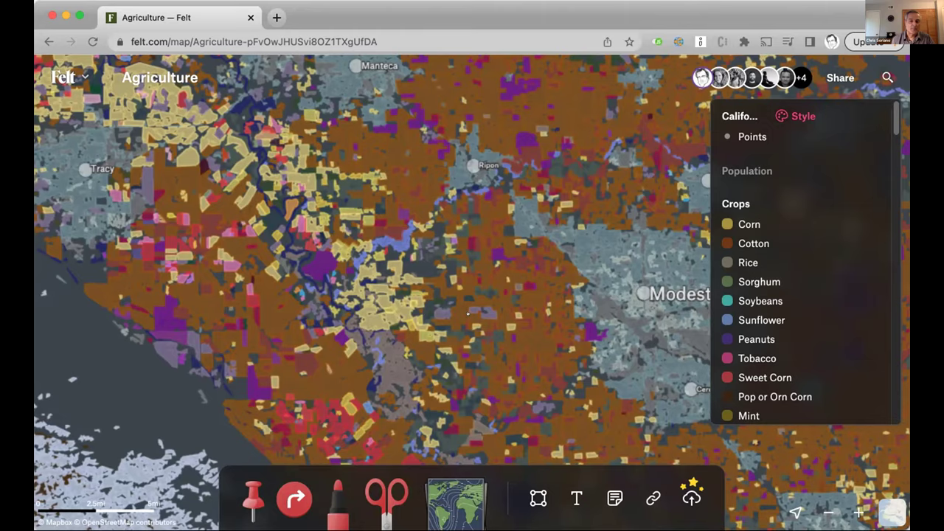
Zoom in and inspect several crop fields' details, such as Walnuts and Almonds
{"action": "scroll", "coordinate": [468, 322], "scroll_direction": "up", "scroll_amount": 5}
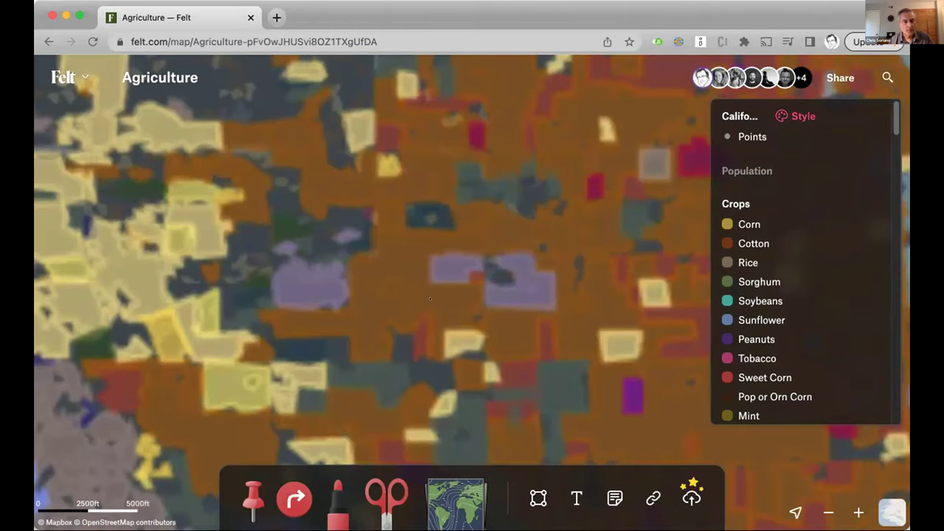
{"action": "left_click", "coordinate": [431, 301]}
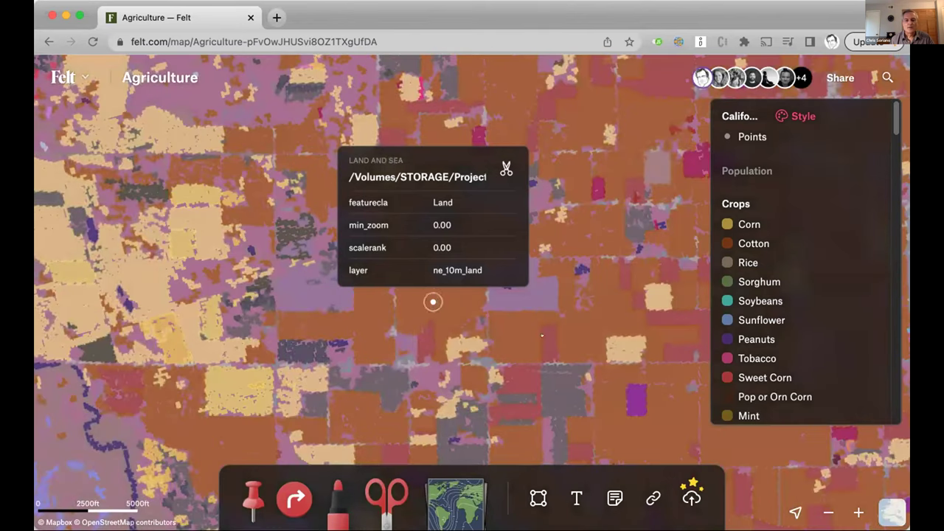
{"action": "left_click", "coordinate": [549, 343]}
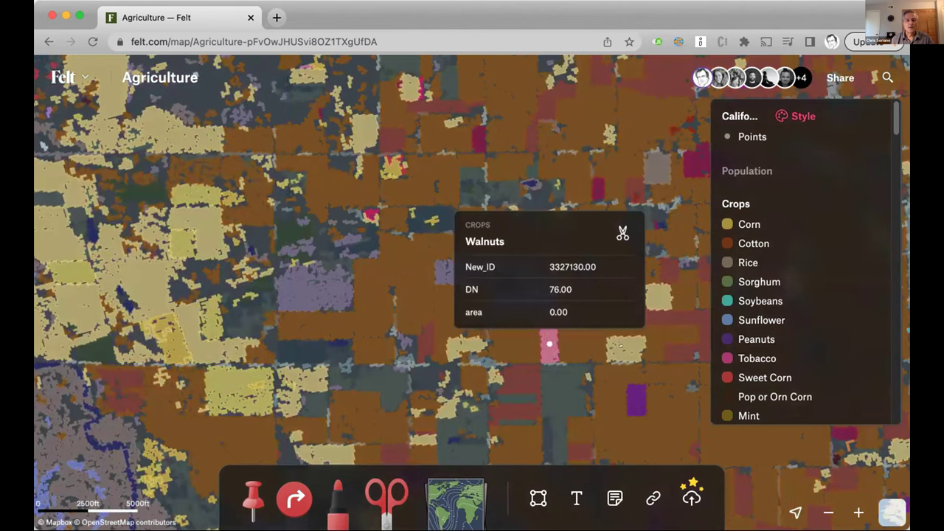
{"action": "left_click", "coordinate": [613, 402]}
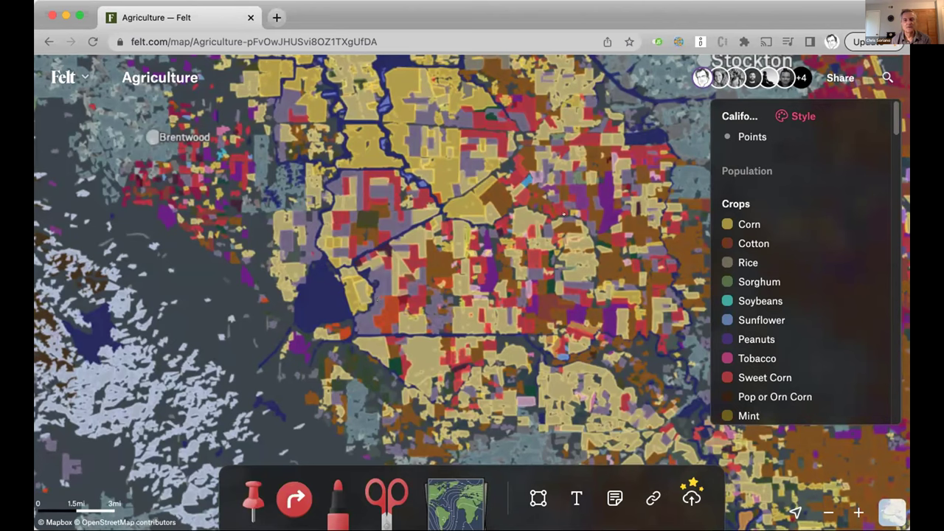
Show the Population hexagons, hide Crops while zooming around the region, then show Crops again
{"action": "mouse_move", "coordinate": [841, 171]}
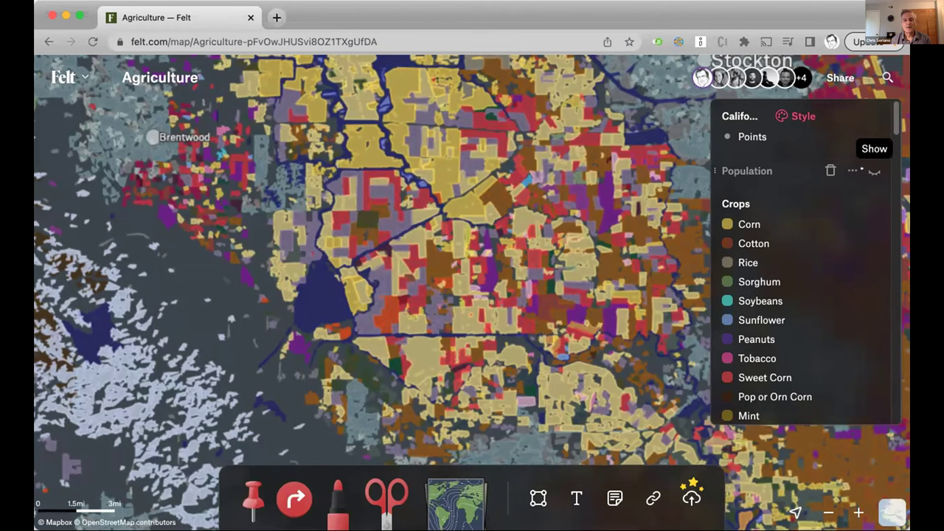
{"action": "left_click", "coordinate": [874, 171]}
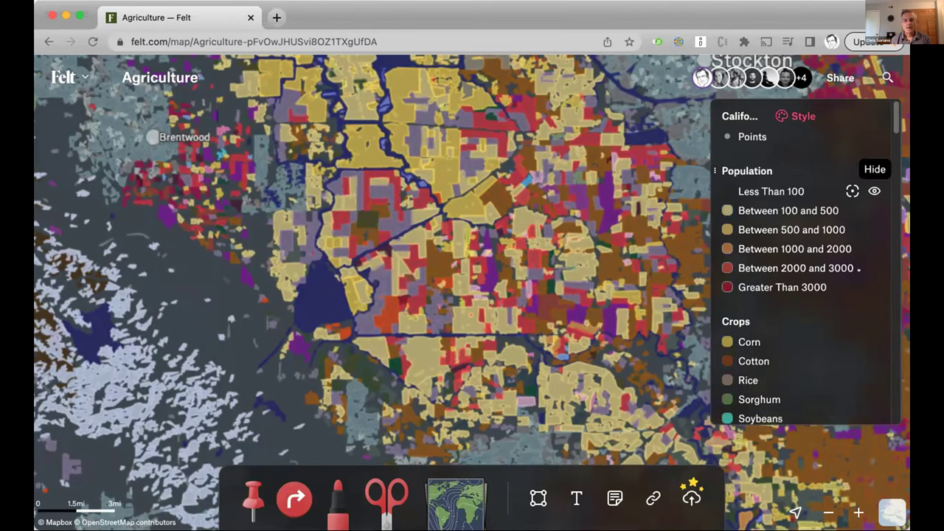
{"action": "left_click", "coordinate": [876, 321]}
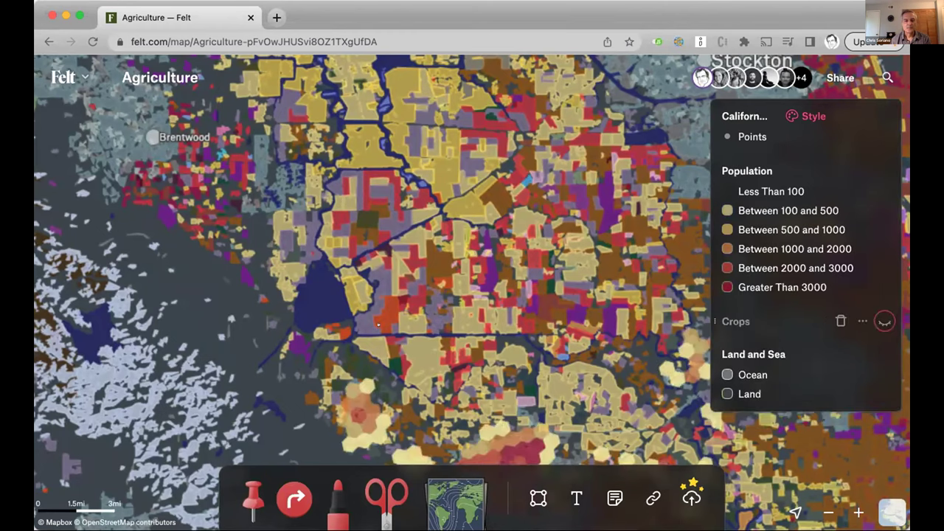
{"action": "scroll", "coordinate": [378, 325], "scroll_direction": "down", "scroll_amount": 5}
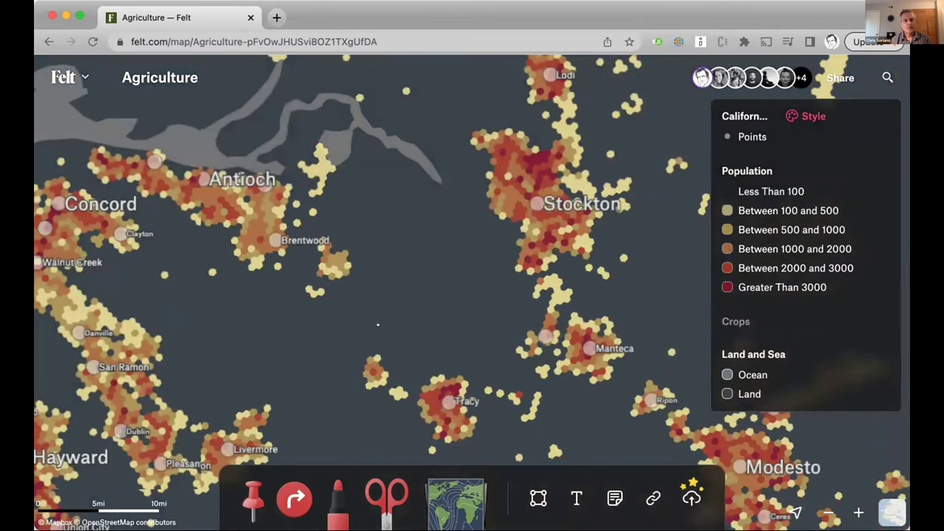
{"action": "scroll", "coordinate": [377, 324], "scroll_direction": "down", "scroll_amount": 3}
{"action": "scroll", "coordinate": [378, 325], "scroll_direction": "down", "scroll_amount": 5}
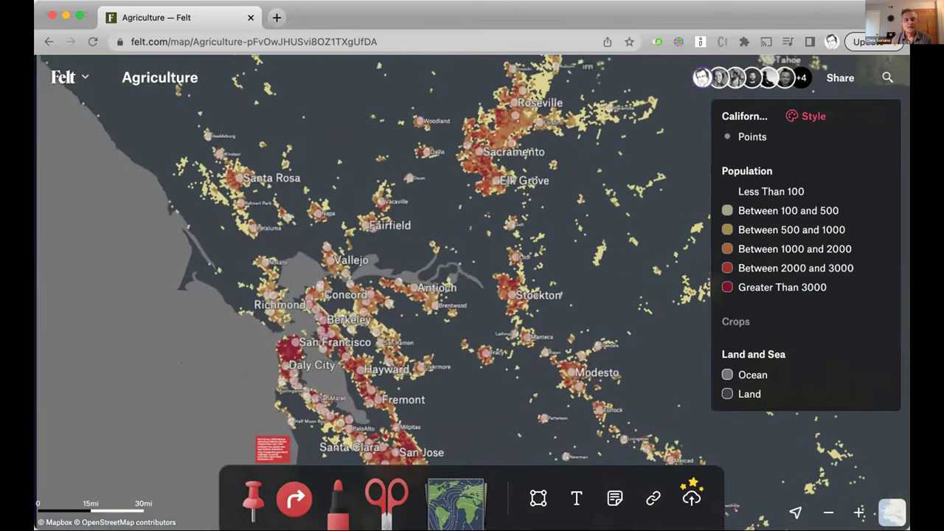
{"action": "scroll", "coordinate": [472, 295], "scroll_direction": "up", "scroll_amount": 5}
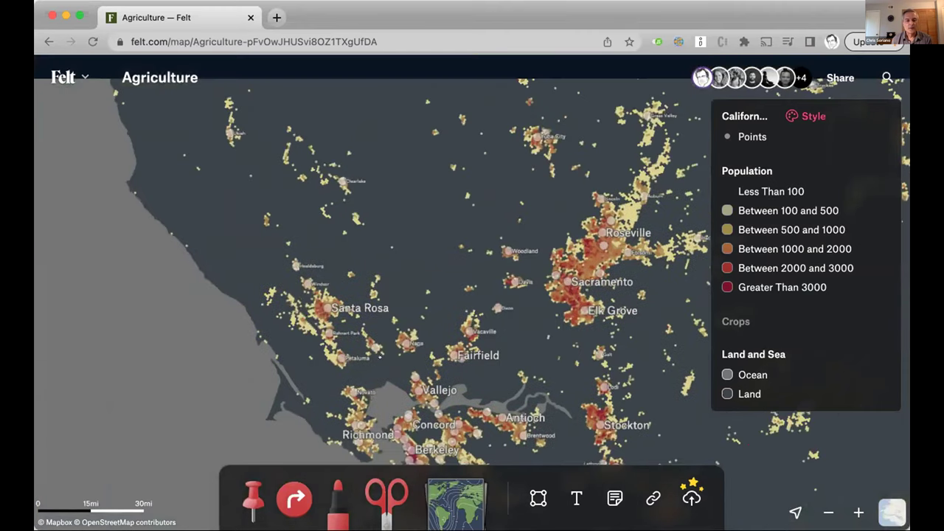
{"action": "scroll", "coordinate": [318, 281], "scroll_direction": "up", "scroll_amount": 5}
{"action": "scroll", "coordinate": [402, 333], "scroll_direction": "up", "scroll_amount": 2}
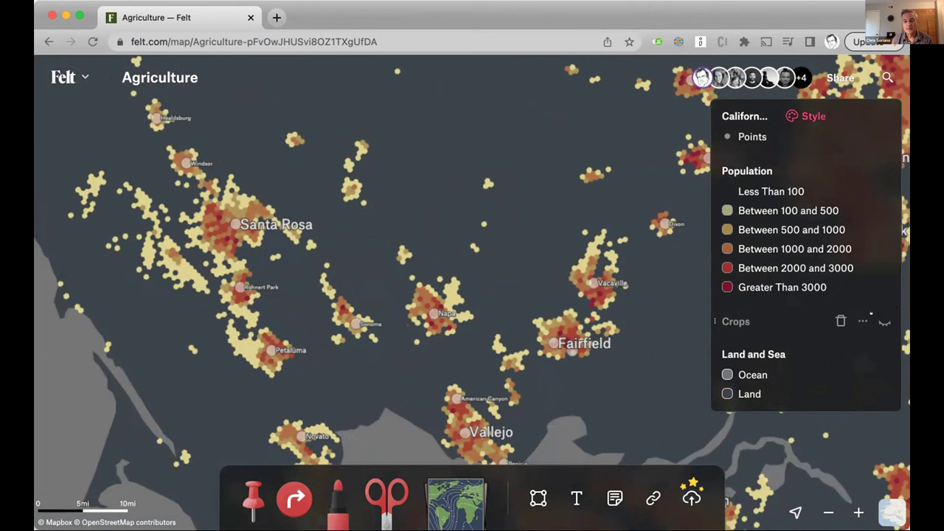
{"action": "left_click", "coordinate": [884, 322]}
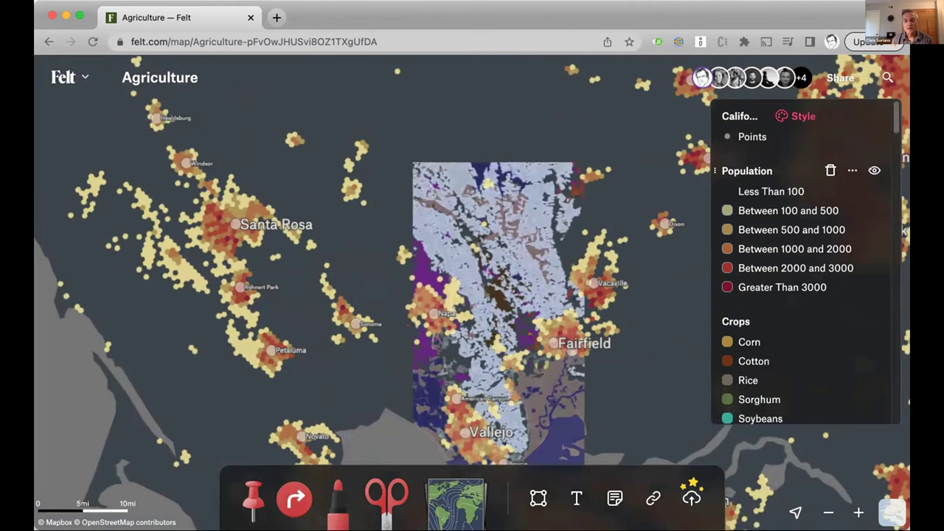
Hide the Population layer and pan the crop map toward Stockton and the Bay
{"action": "left_click", "coordinate": [874, 171]}
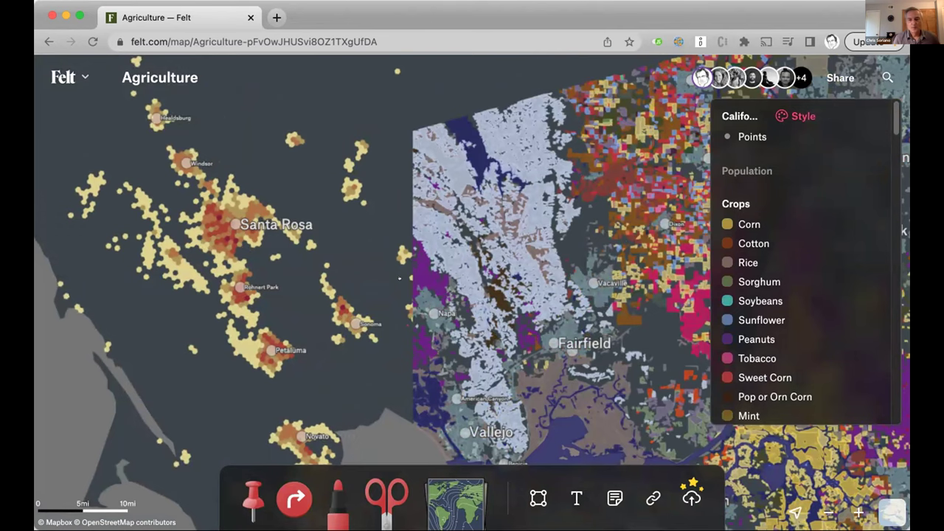
{"action": "scroll", "coordinate": [377, 289], "scroll_direction": "right", "scroll_amount": 1}
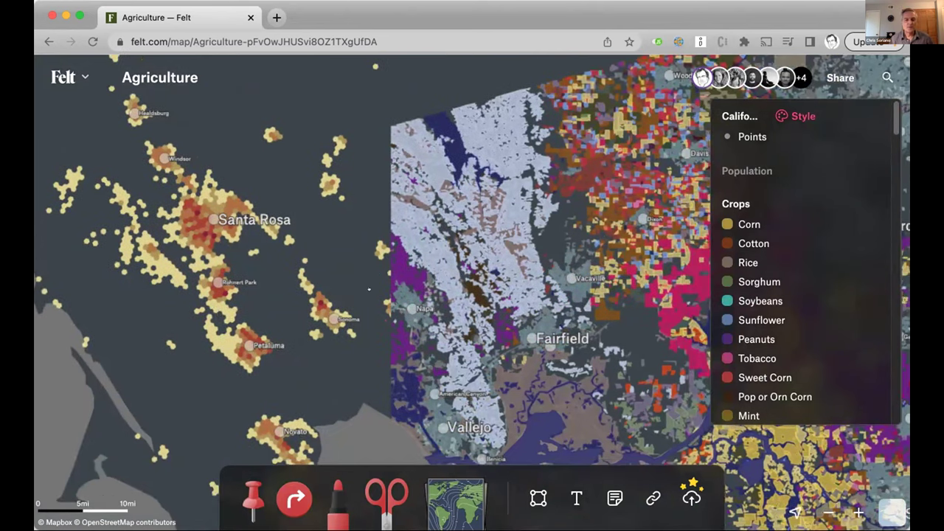
{"action": "scroll", "coordinate": [369, 292], "scroll_direction": "left", "scroll_amount": 5}
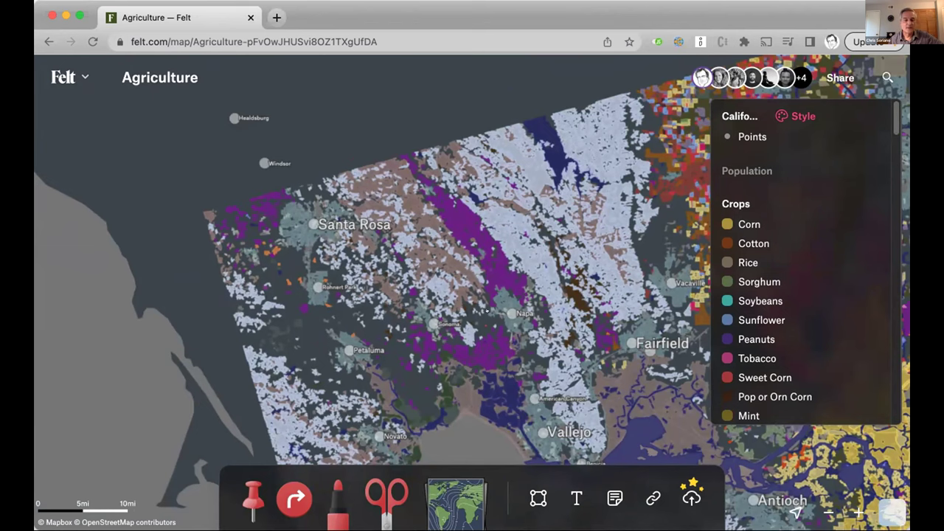
{"action": "scroll", "coordinate": [493, 311], "scroll_direction": "down", "scroll_amount": 3}
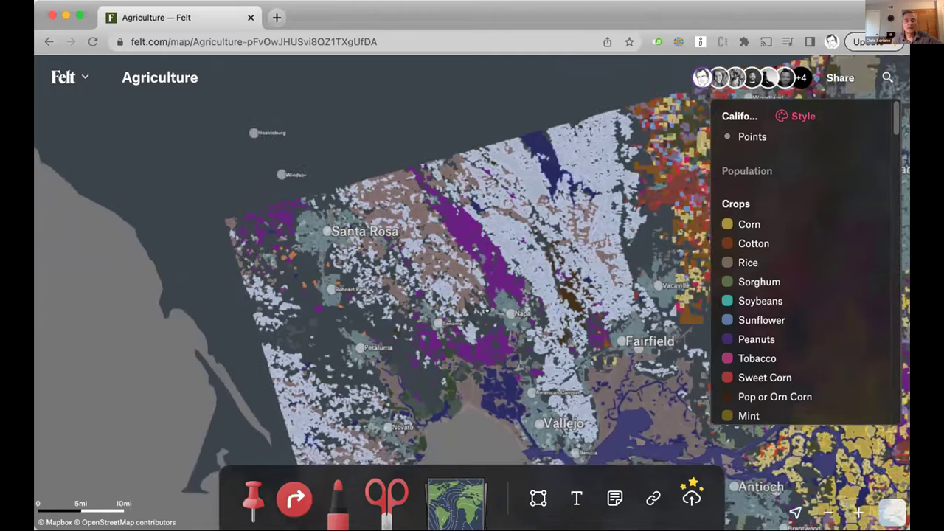
{"action": "left_click_drag", "start_coordinate": [595, 368], "coordinate": [389, 235]}
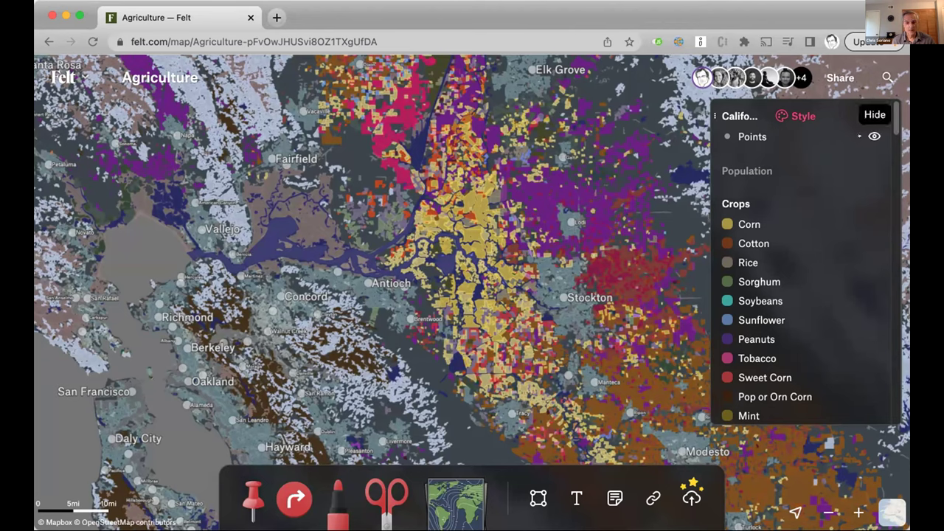
Open California Cities advanced styling, close its data table, review the JSON, then close the editor
{"action": "left_click", "coordinate": [851, 115]}
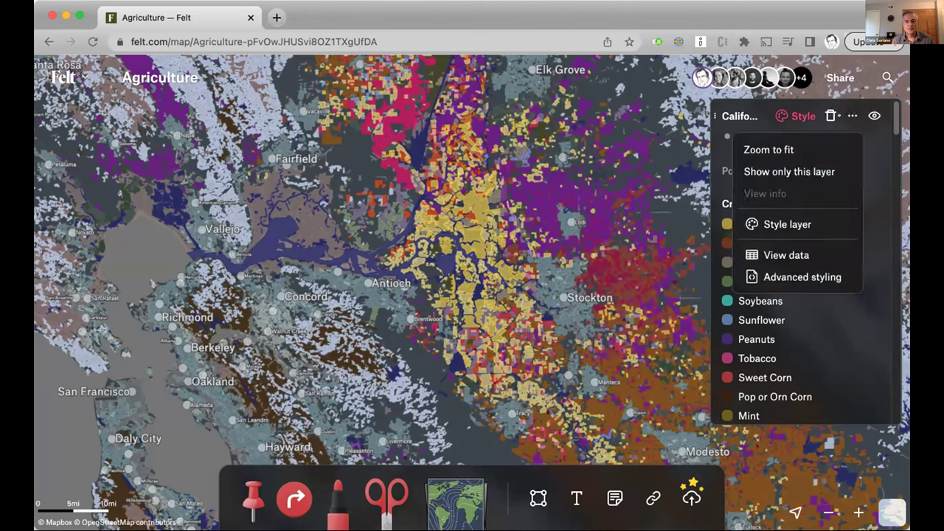
{"action": "left_click", "coordinate": [779, 276]}
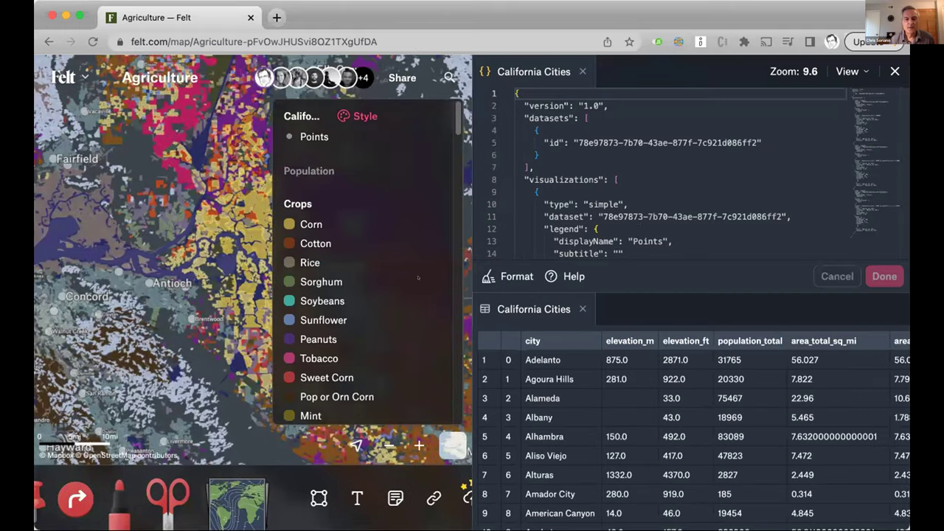
{"action": "left_click", "coordinate": [583, 308]}
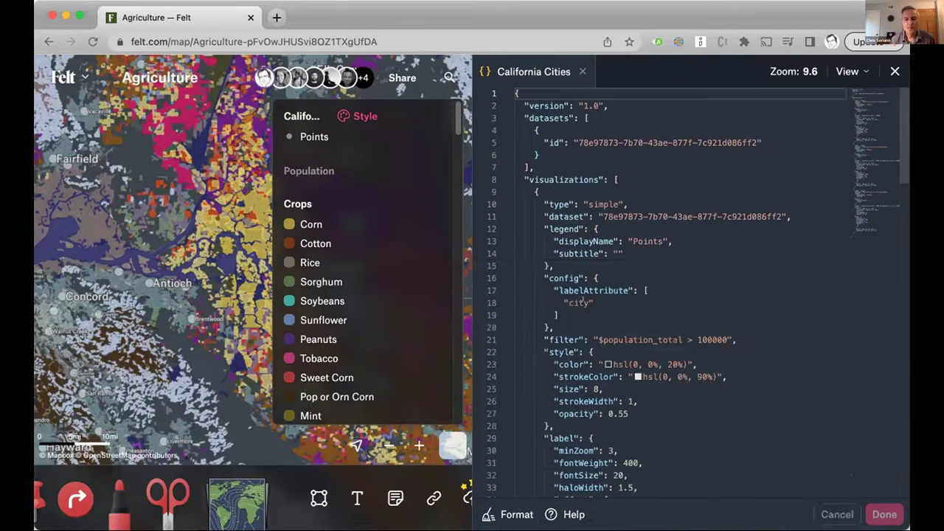
{"action": "scroll", "coordinate": [582, 302], "scroll_direction": "down", "scroll_amount": 5}
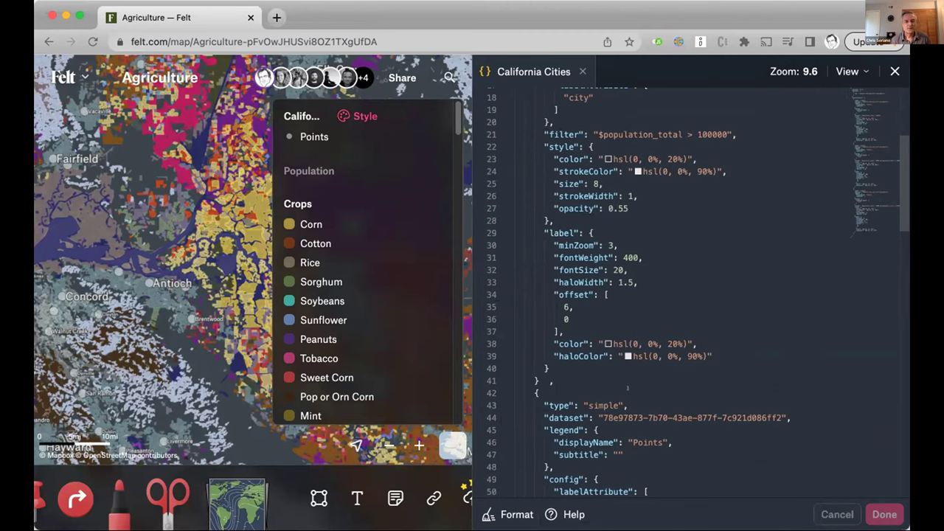
{"action": "scroll", "coordinate": [628, 387], "scroll_direction": "down", "scroll_amount": 5}
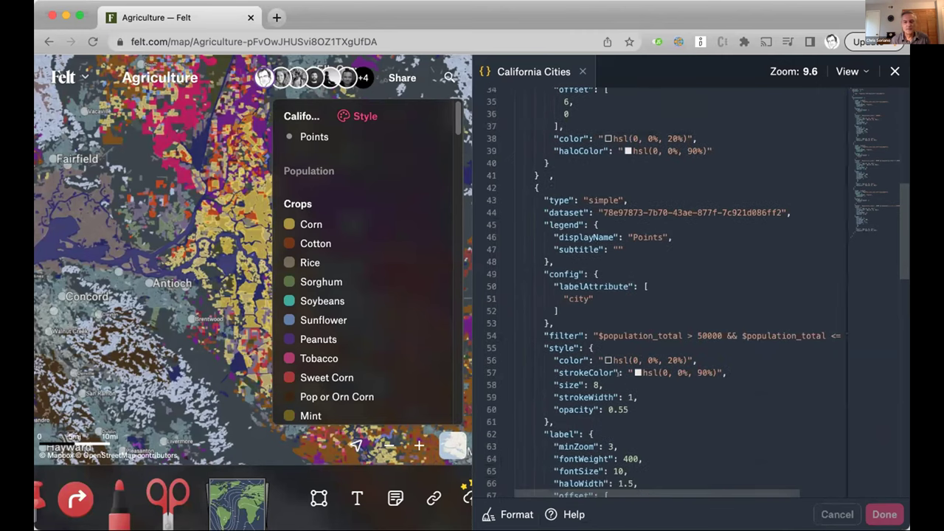
{"action": "scroll", "coordinate": [617, 374], "scroll_direction": "down", "scroll_amount": 4}
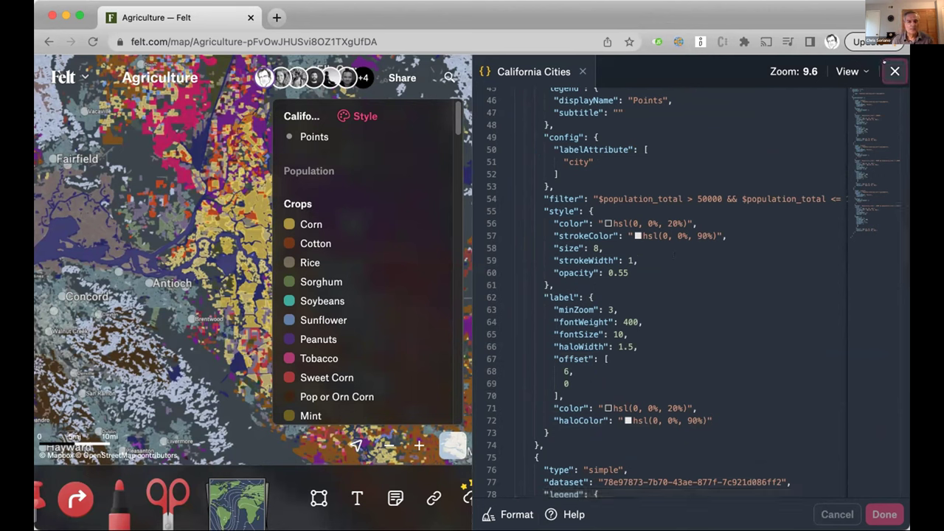
{"action": "left_click", "coordinate": [895, 71]}
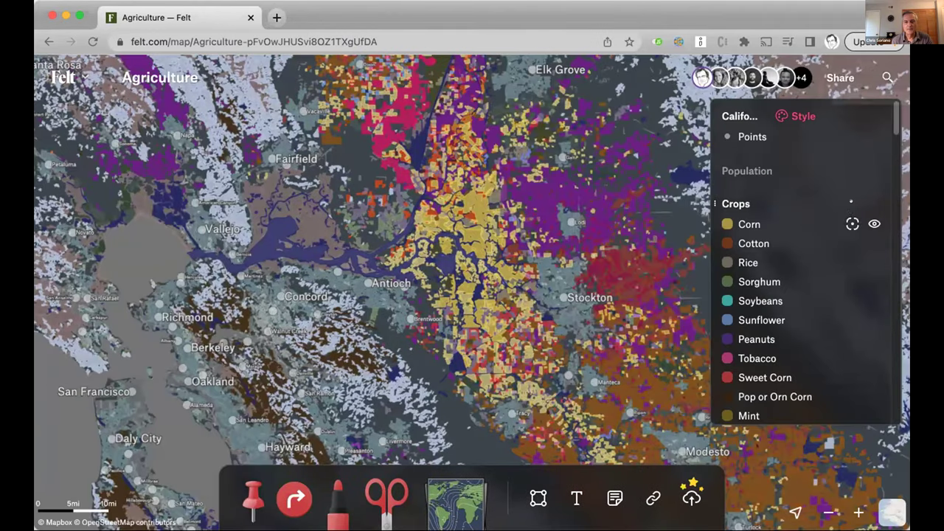
Hide Crops, show Population, then zoom out and recentre the map on the data
{"action": "left_click", "coordinate": [874, 202]}
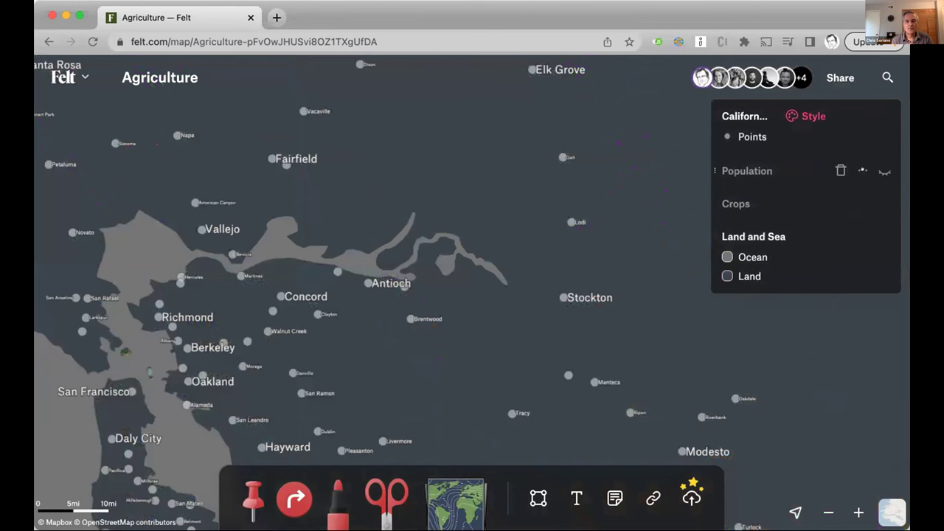
{"action": "left_click", "coordinate": [886, 171]}
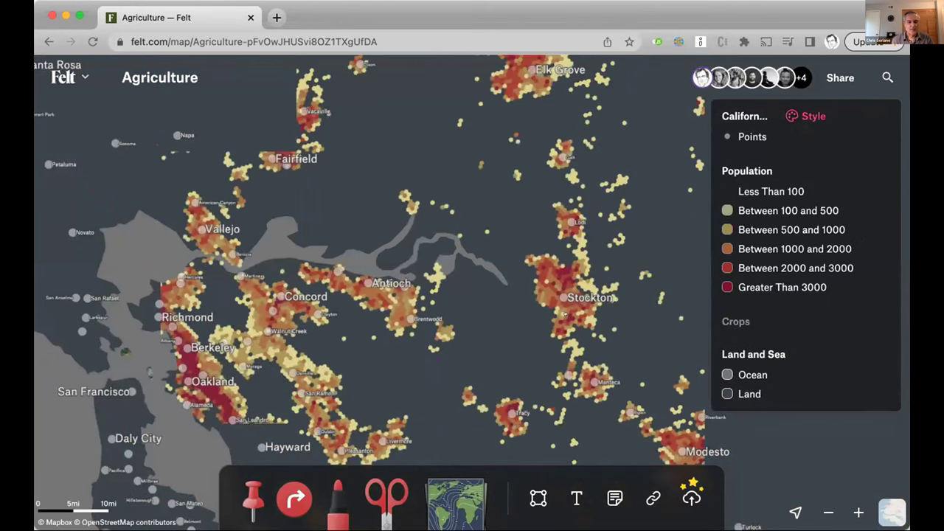
{"action": "scroll", "coordinate": [565, 314], "scroll_direction": "down", "scroll_amount": 3}
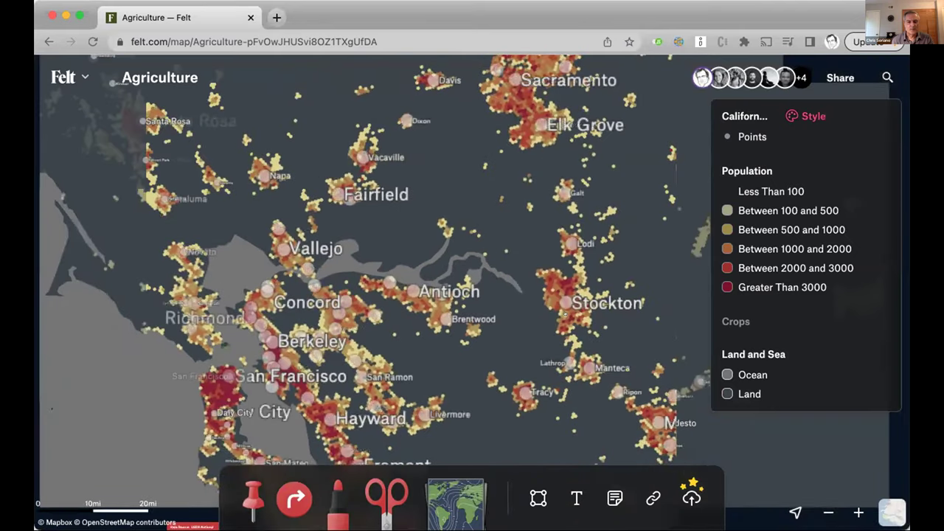
{"action": "scroll", "coordinate": [564, 314], "scroll_direction": "down", "scroll_amount": 3}
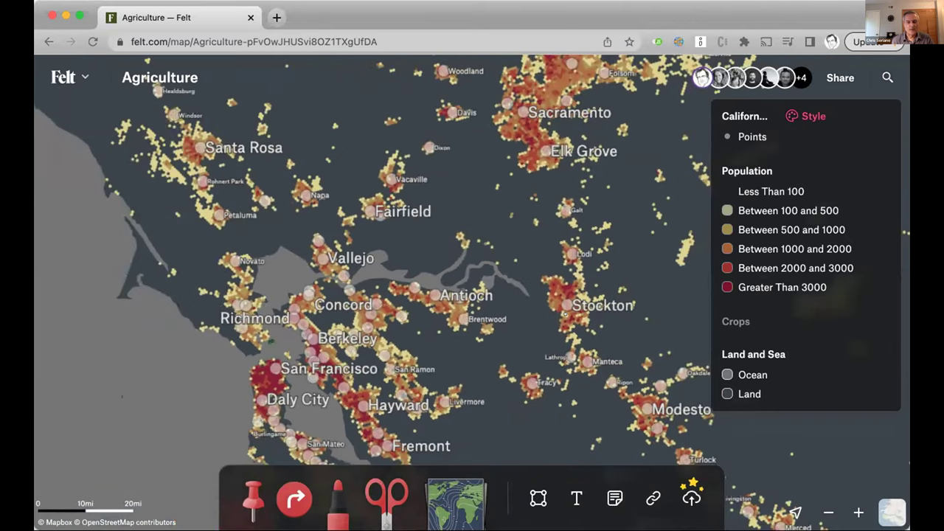
{"action": "scroll", "coordinate": [565, 313], "scroll_direction": "down", "scroll_amount": 5}
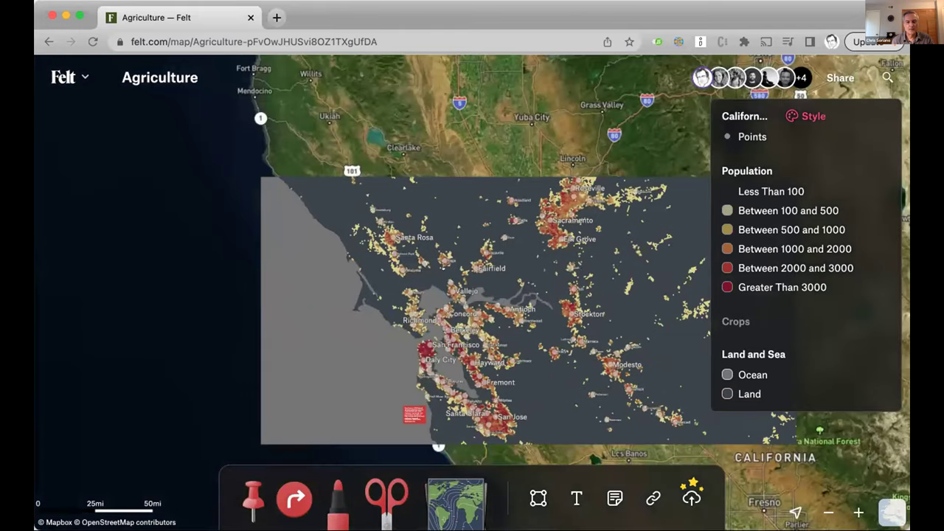
{"action": "left_click_drag", "start_coordinate": [523, 351], "coordinate": [437, 266]}
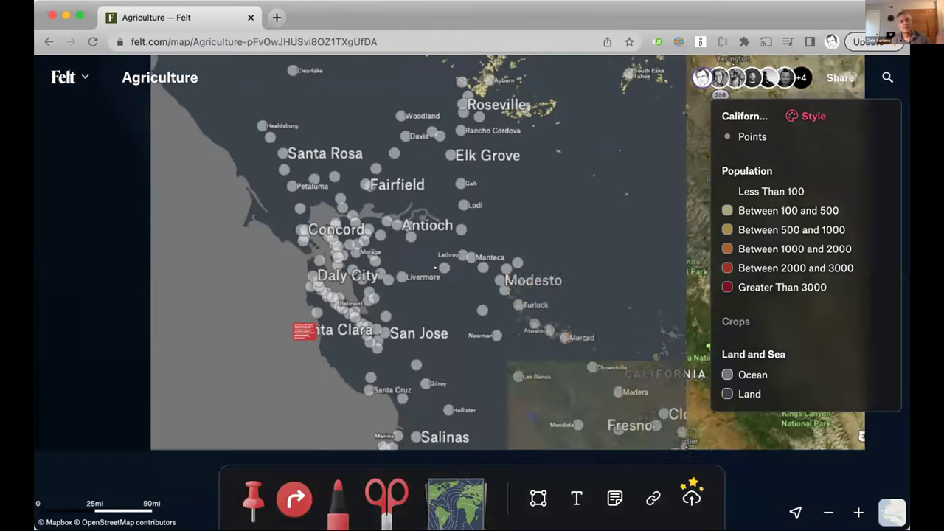
{"action": "scroll", "coordinate": [500, 271], "scroll_direction": "up", "scroll_amount": 3}
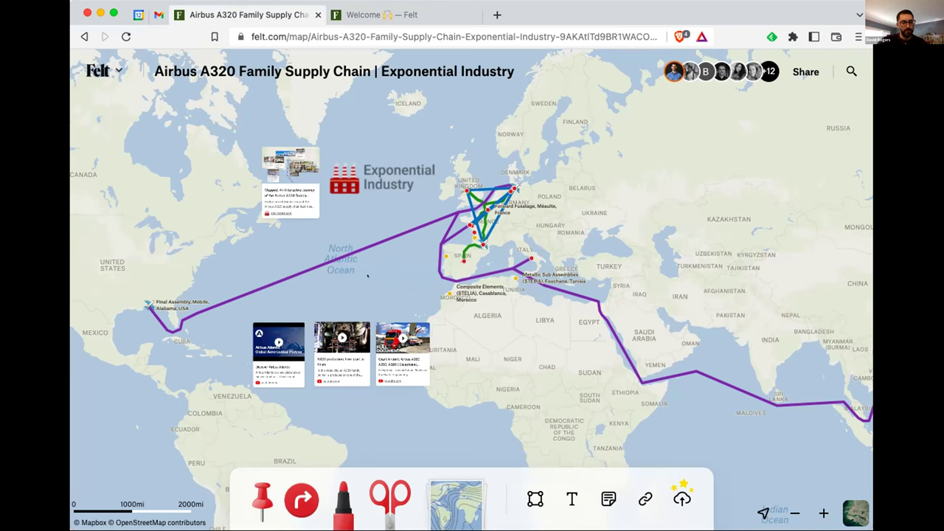
{"action": "scroll", "coordinate": [313, 288], "scroll_direction": "right", "scroll_amount": 3}
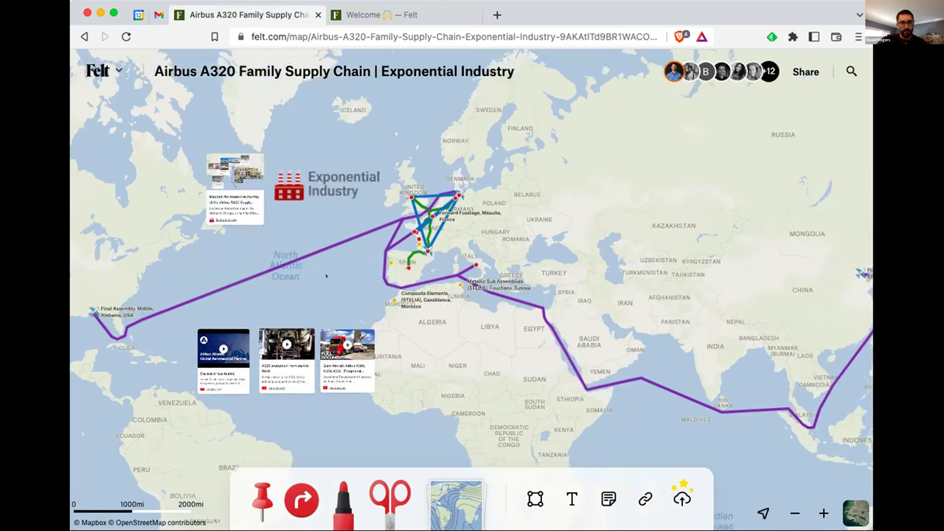
{"action": "scroll", "coordinate": [336, 278], "scroll_direction": "left", "scroll_amount": 1}
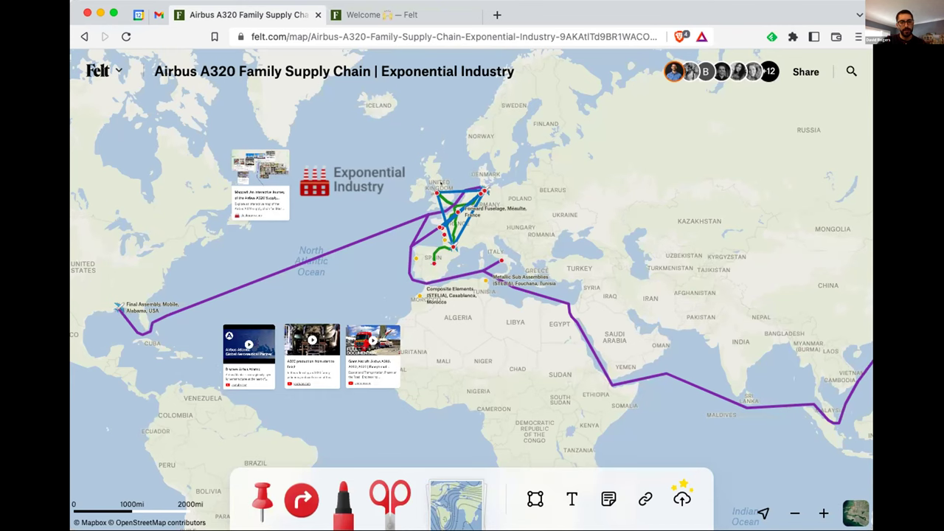
Zoom in toward the Wings, Broughton site
{"action": "scroll", "coordinate": [441, 183], "scroll_direction": "up", "scroll_amount": 3}
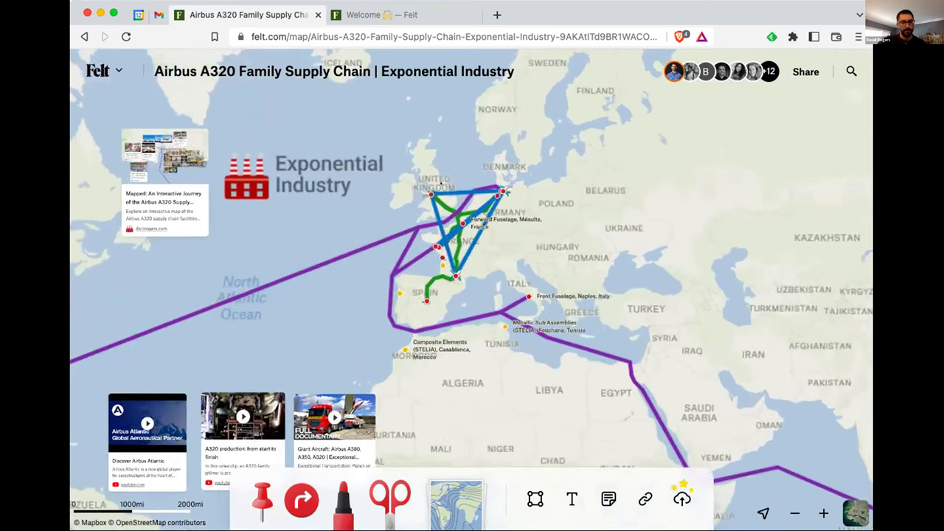
{"action": "scroll", "coordinate": [434, 182], "scroll_direction": "up", "scroll_amount": 1}
{"action": "scroll", "coordinate": [427, 179], "scroll_direction": "up", "scroll_amount": 2}
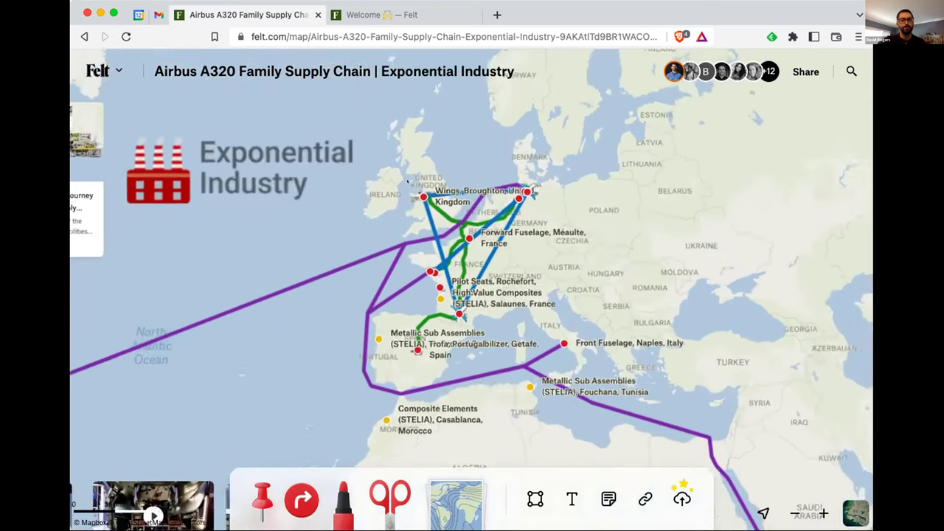
{"action": "scroll", "coordinate": [408, 202], "scroll_direction": "up", "scroll_amount": 2}
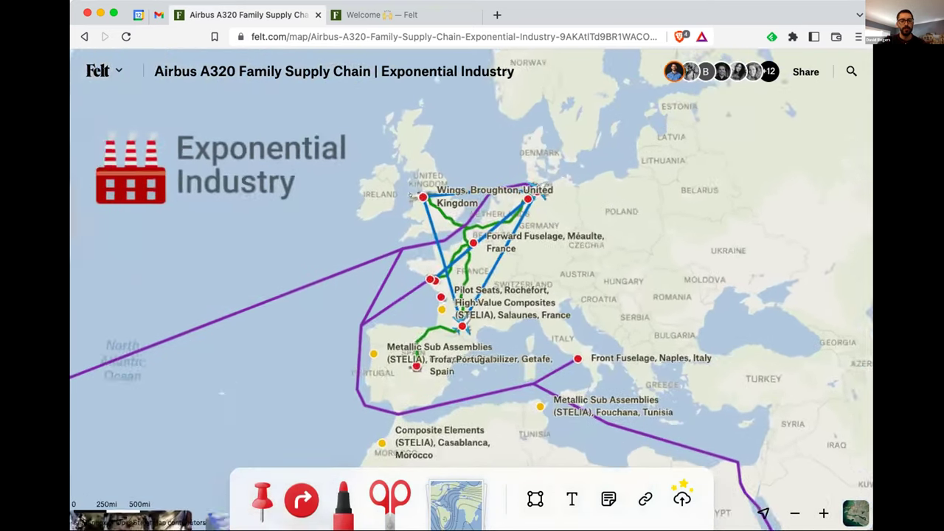
{"action": "scroll", "coordinate": [398, 220], "scroll_direction": "up", "scroll_amount": 1}
{"action": "scroll", "coordinate": [397, 223], "scroll_direction": "up", "scroll_amount": 3}
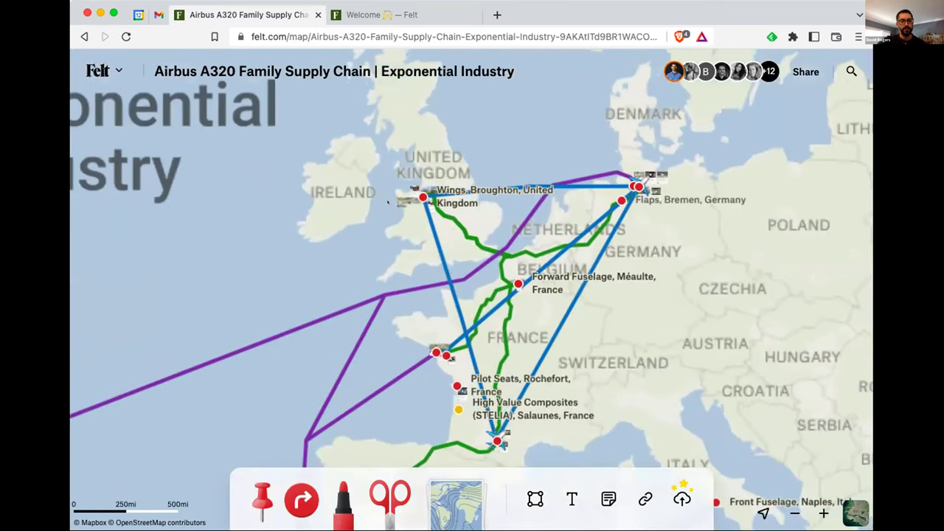
{"action": "scroll", "coordinate": [409, 170], "scroll_direction": "up", "scroll_amount": 3}
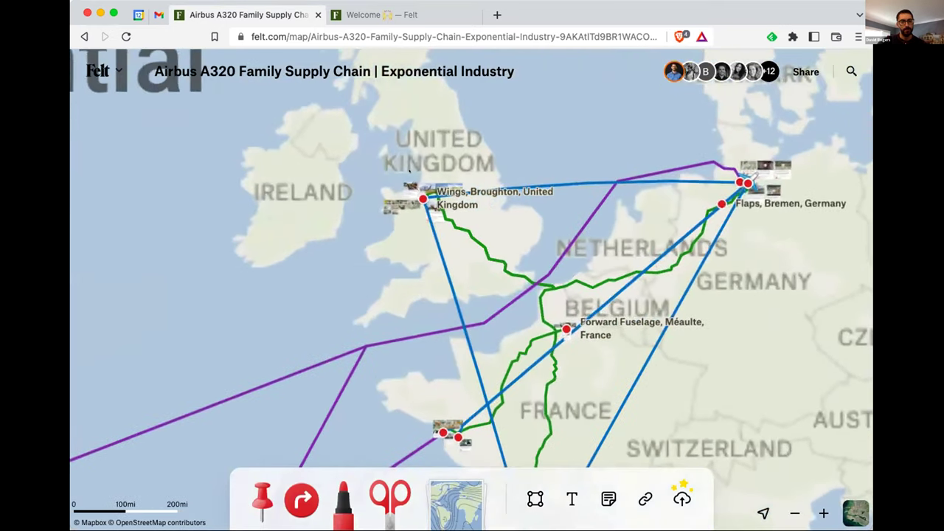
{"action": "scroll", "coordinate": [410, 171], "scroll_direction": "up", "scroll_amount": 3}
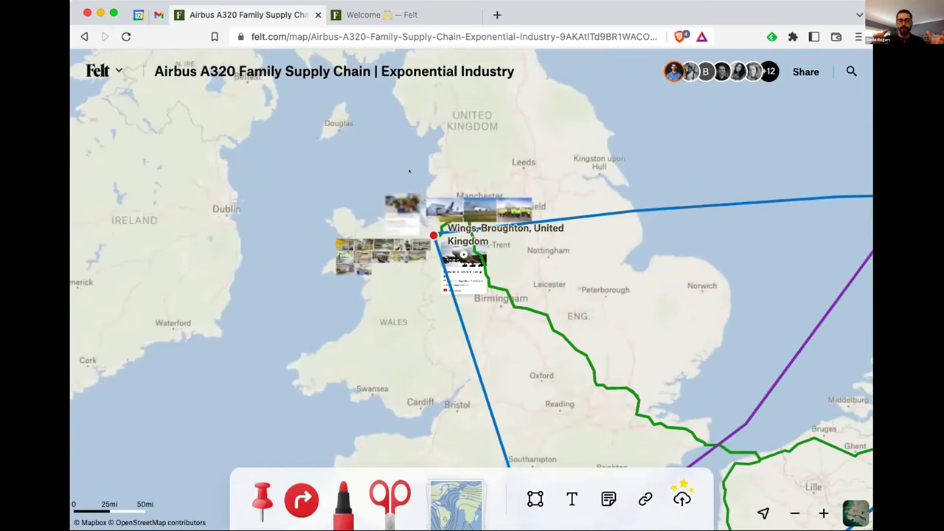
{"action": "scroll", "coordinate": [413, 258], "scroll_direction": "up", "scroll_amount": 5}
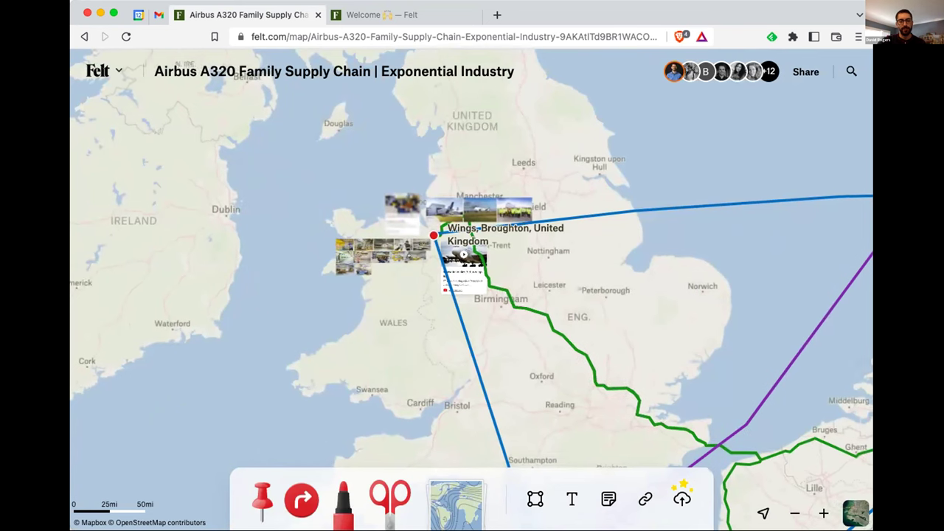
{"action": "scroll", "coordinate": [417, 257], "scroll_direction": "up", "scroll_amount": 2}
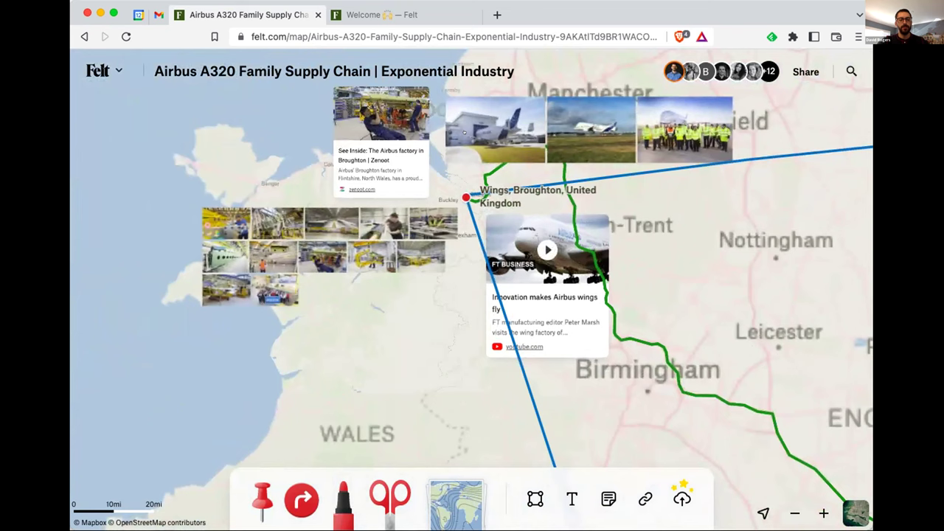
Remove the stray 'z' from the map title, keeping 'Exponential Industry', and zoom closer
{"action": "left_click", "coordinate": [437, 71]}
{"action": "type", "text": "z"}
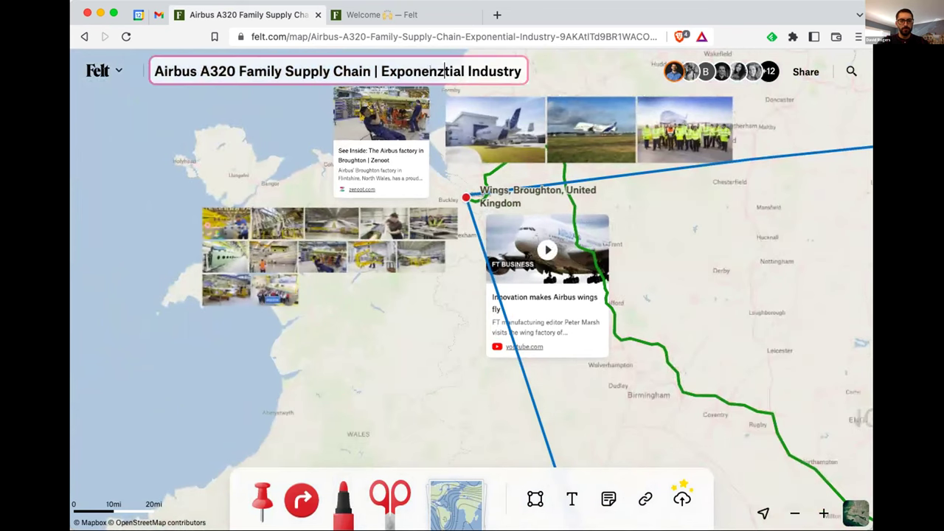
{"action": "key", "text": "super+a"}
{"action": "left_click", "coordinate": [445, 72]}
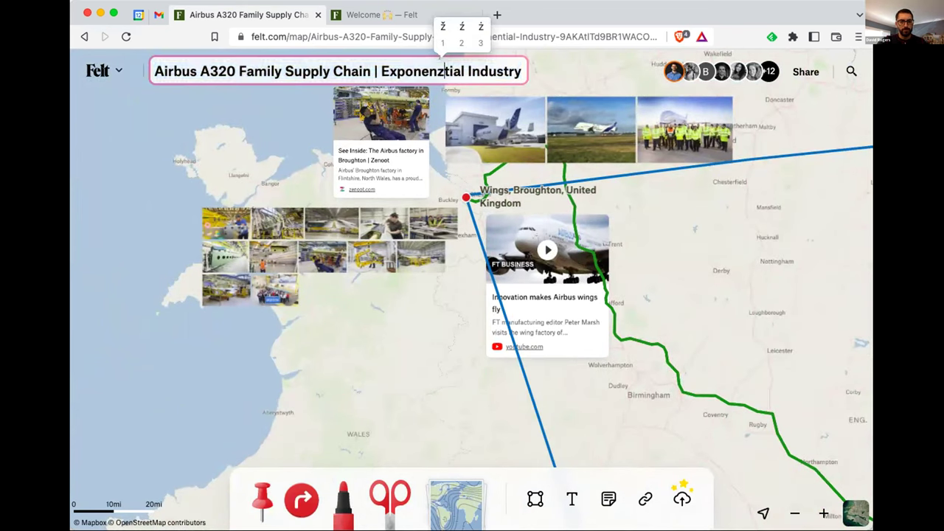
{"action": "key", "text": "BackSpace"}
{"action": "key", "text": "Return"}
{"action": "scroll", "coordinate": [509, 137], "scroll_direction": "up", "scroll_amount": 5}
{"action": "scroll", "coordinate": [510, 138], "scroll_direction": "up", "scroll_amount": 5}
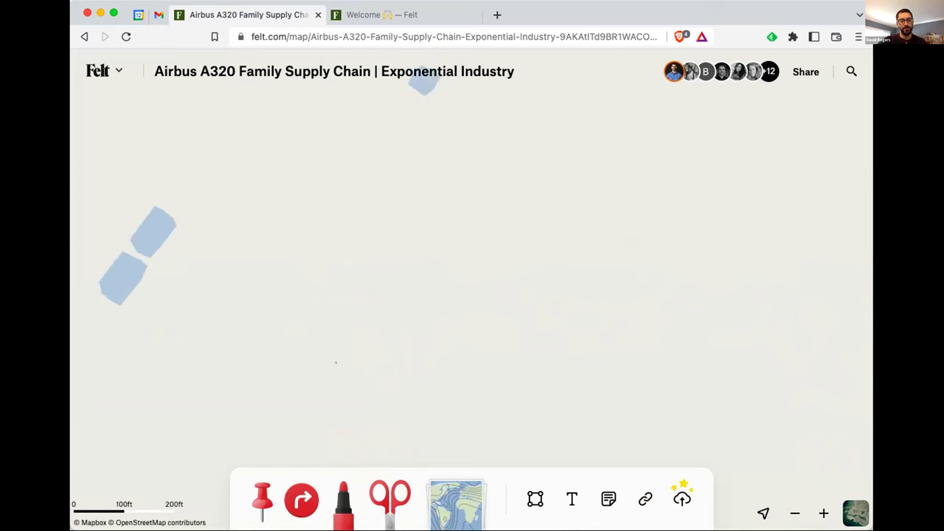
Zoom out step by step from Broughton until all of Europe and its supplier sites show
{"action": "left_click", "coordinate": [794, 512]}
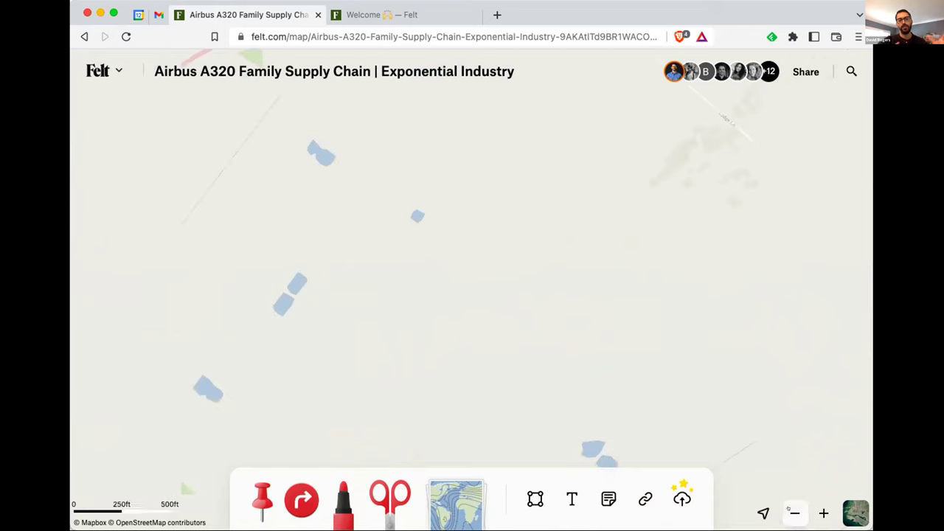
{"action": "left_click", "coordinate": [793, 512]}
{"action": "left_click", "coordinate": [793, 513]}
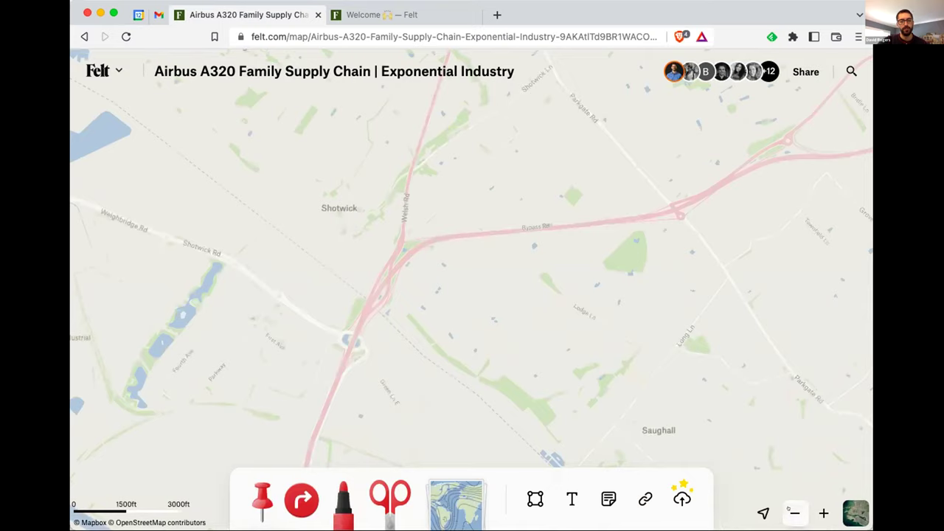
{"action": "left_click", "coordinate": [794, 513]}
{"action": "left_click", "coordinate": [793, 513]}
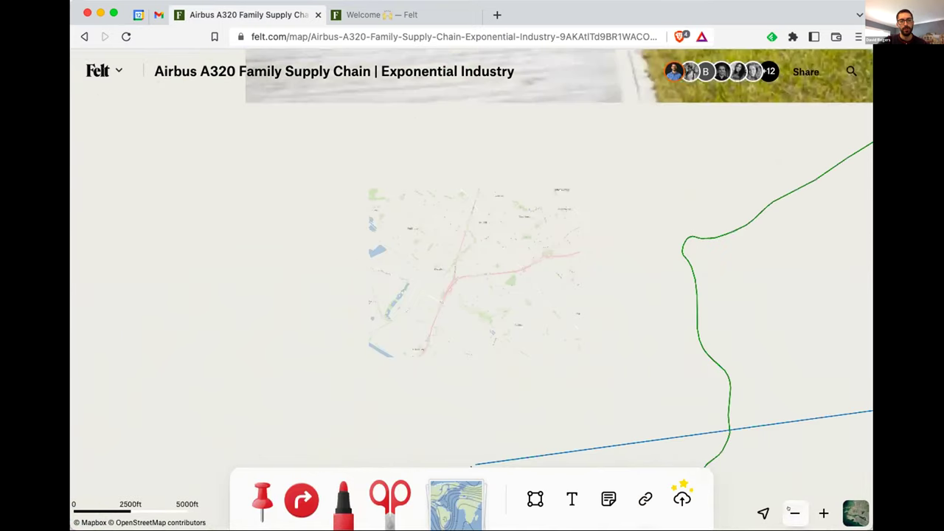
{"action": "left_click", "coordinate": [788, 510]}
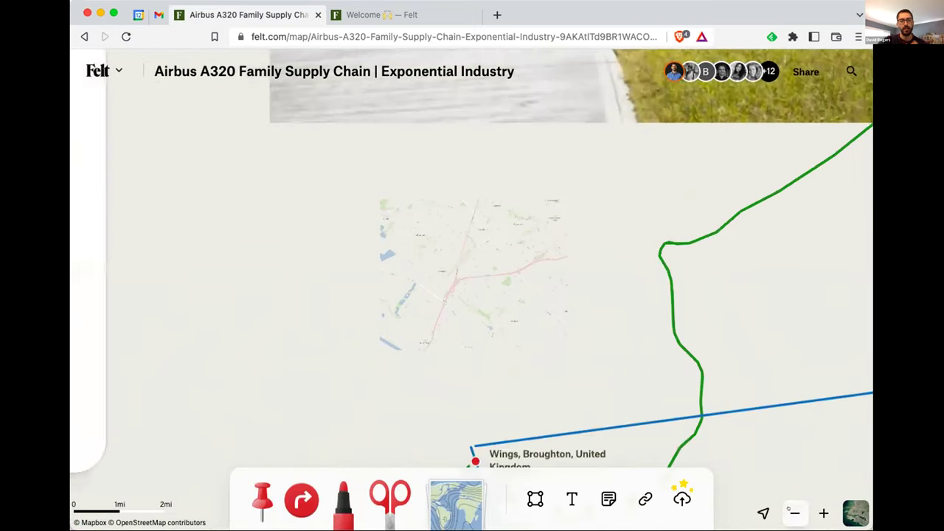
{"action": "left_click", "coordinate": [789, 510]}
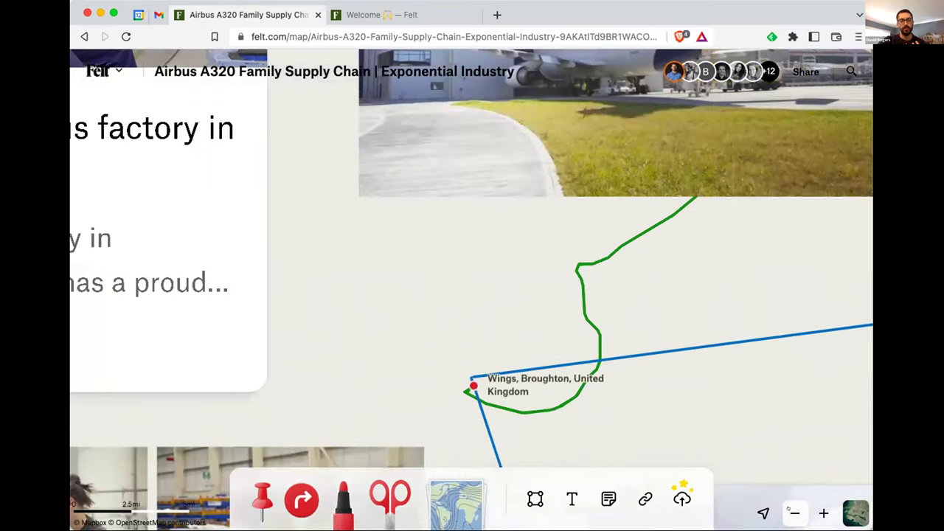
{"action": "left_click", "coordinate": [788, 510]}
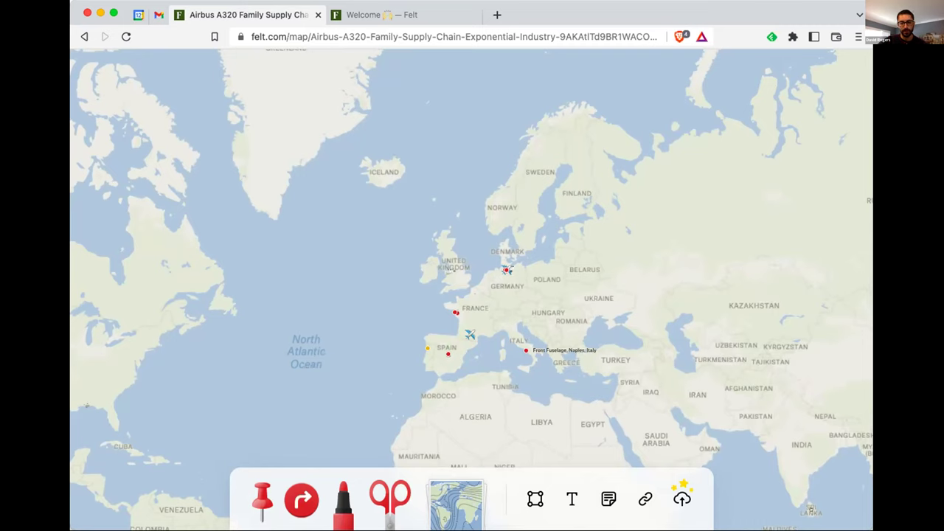
Zoom in on the western European supplier sites
{"action": "scroll", "coordinate": [469, 291], "scroll_direction": "up", "scroll_amount": 3}
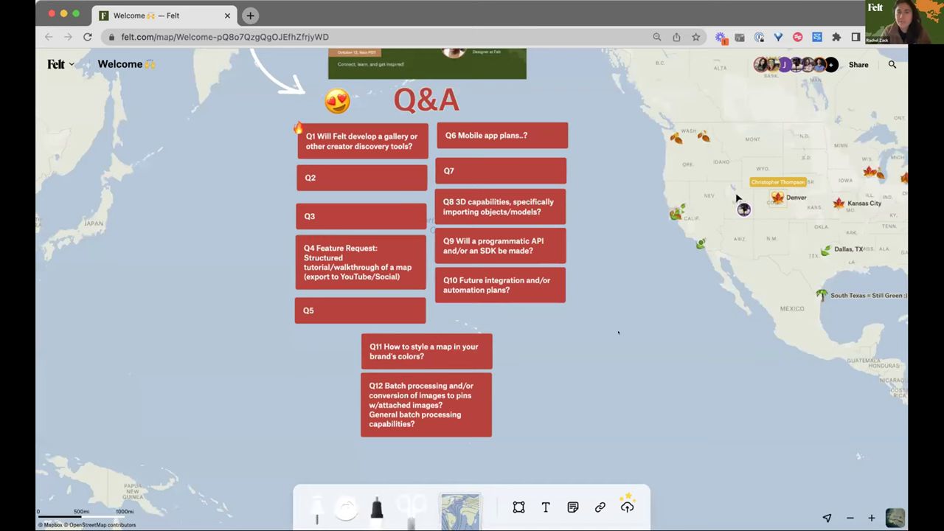
Zoom around the Denver Untitled Map's Parks, Trees and Trails layers
{"action": "scroll", "coordinate": [618, 332], "scroll_direction": "up", "scroll_amount": 3}
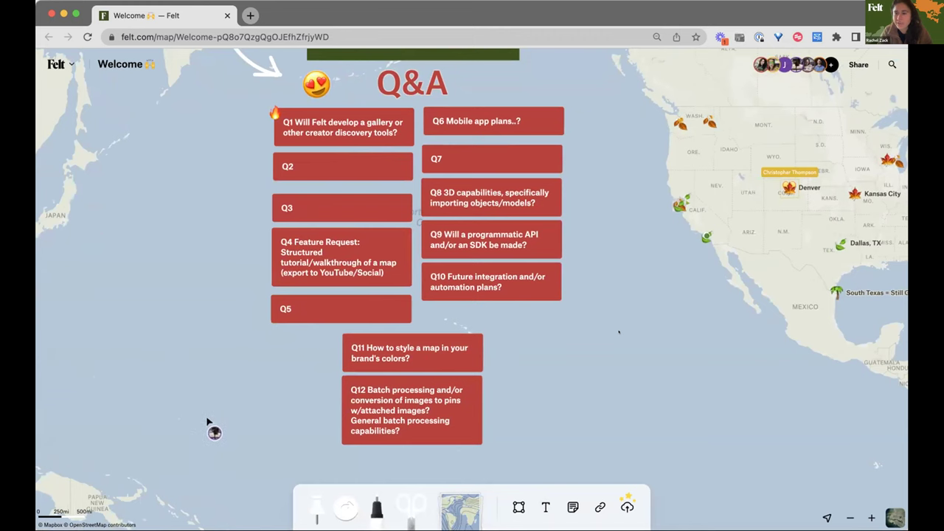
{"action": "scroll", "coordinate": [619, 332], "scroll_direction": "up", "scroll_amount": 1}
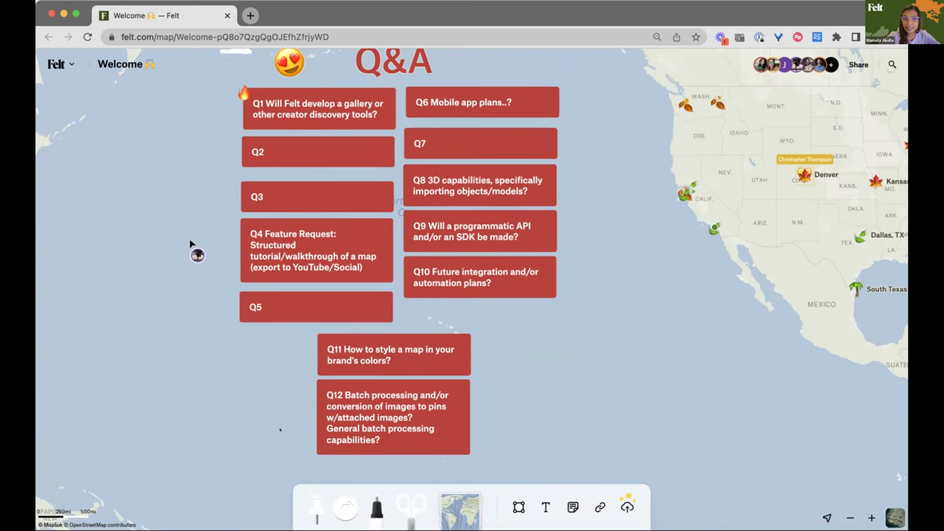
{"action": "scroll", "coordinate": [190, 244], "scroll_direction": "down", "scroll_amount": 2}
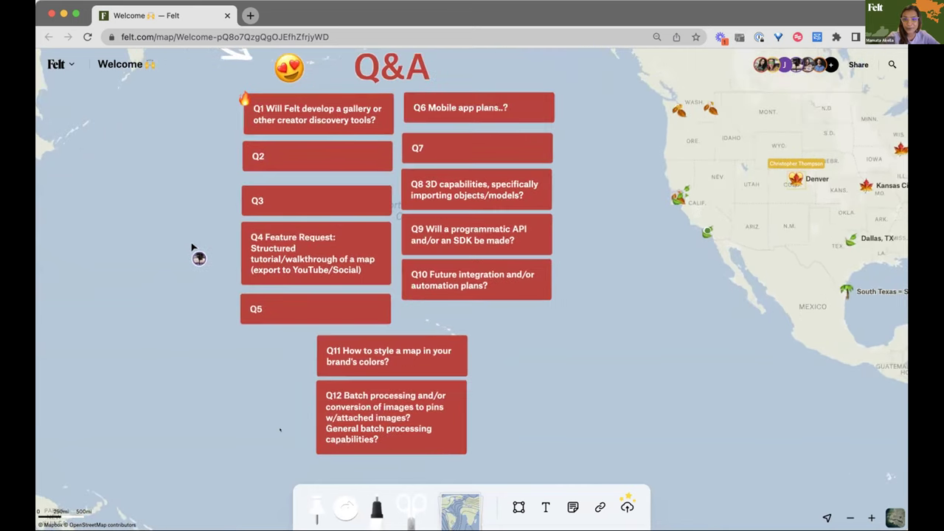
{"action": "scroll", "coordinate": [192, 247], "scroll_direction": "down", "scroll_amount": 1}
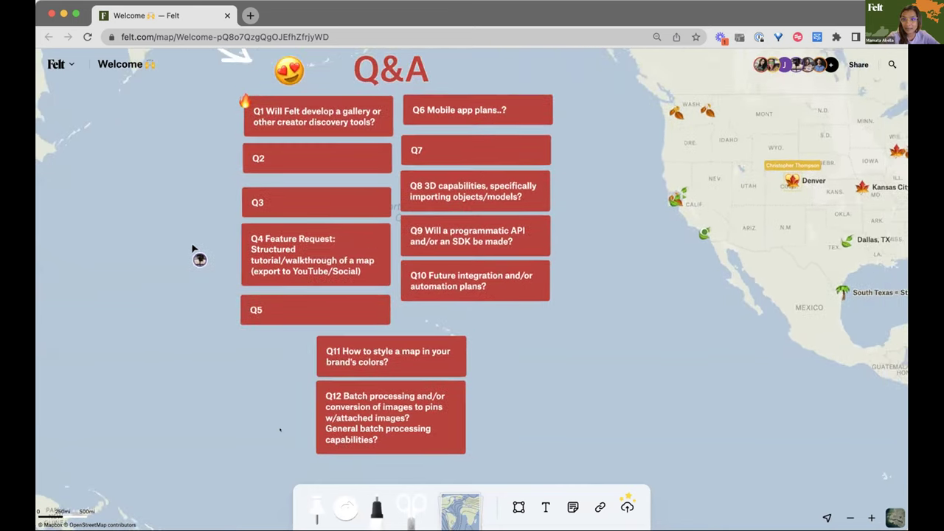
{"action": "scroll", "coordinate": [359, 374], "scroll_direction": "down", "scroll_amount": 1}
{"action": "scroll", "coordinate": [279, 430], "scroll_direction": "up", "scroll_amount": 2}
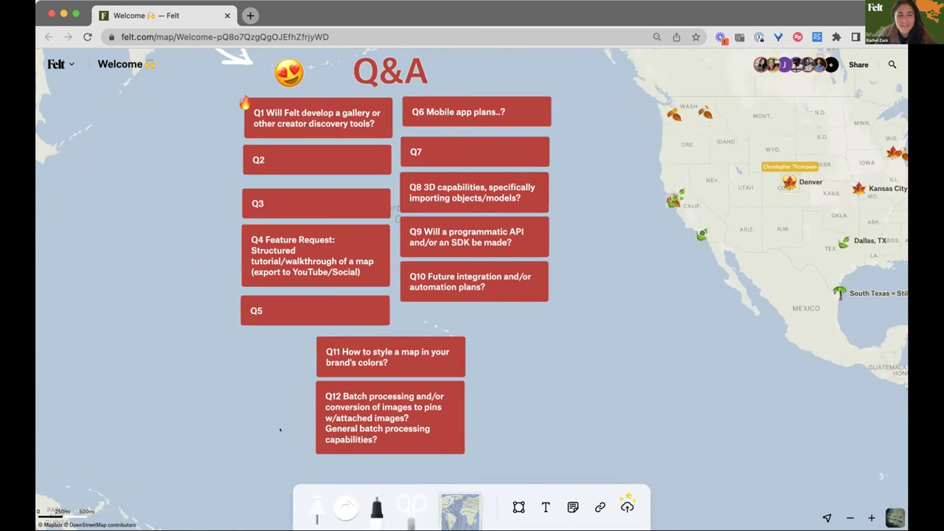
{"action": "scroll", "coordinate": [279, 430], "scroll_direction": "up", "scroll_amount": 1}
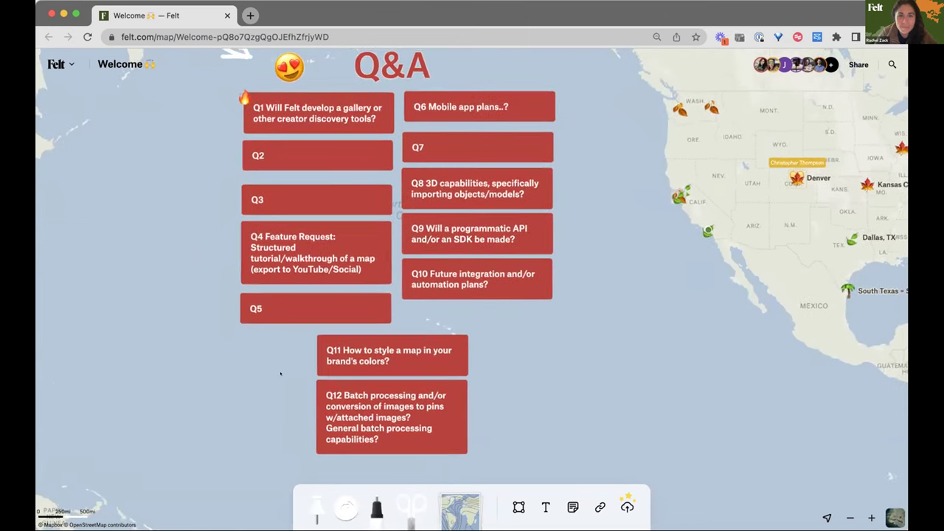
{"action": "scroll", "coordinate": [280, 374], "scroll_direction": "up", "scroll_amount": 1}
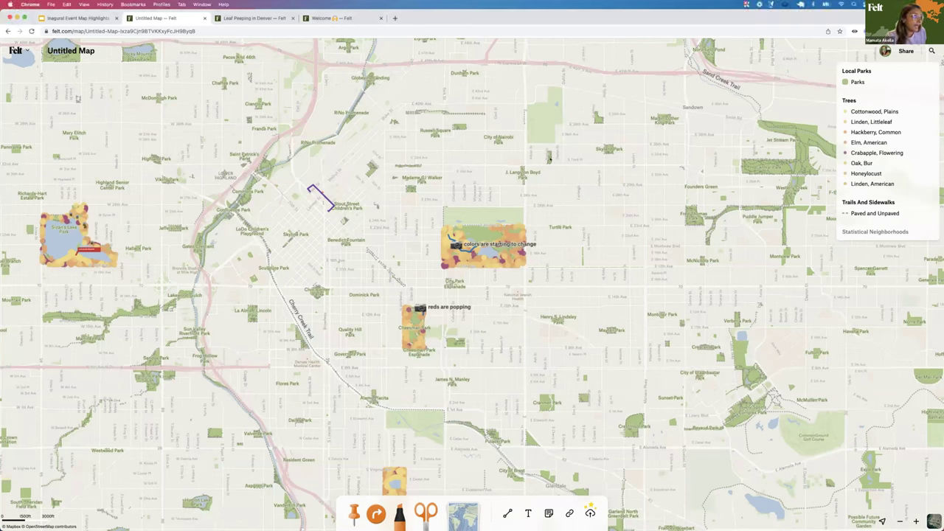
Open advanced styling for the Trees layer from its legend menu
{"action": "left_click", "coordinate": [918, 121]}
{"action": "right_click", "coordinate": [895, 157]}
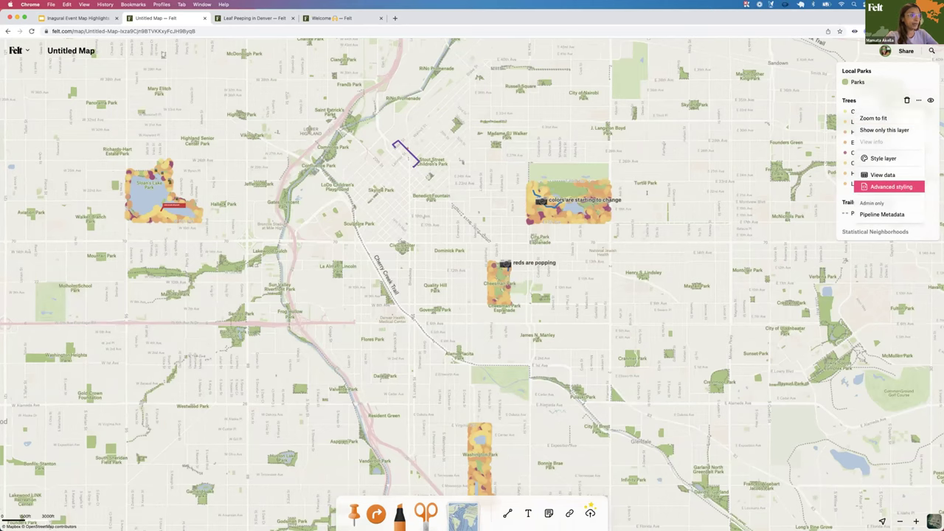
{"action": "left_click", "coordinate": [891, 187]}
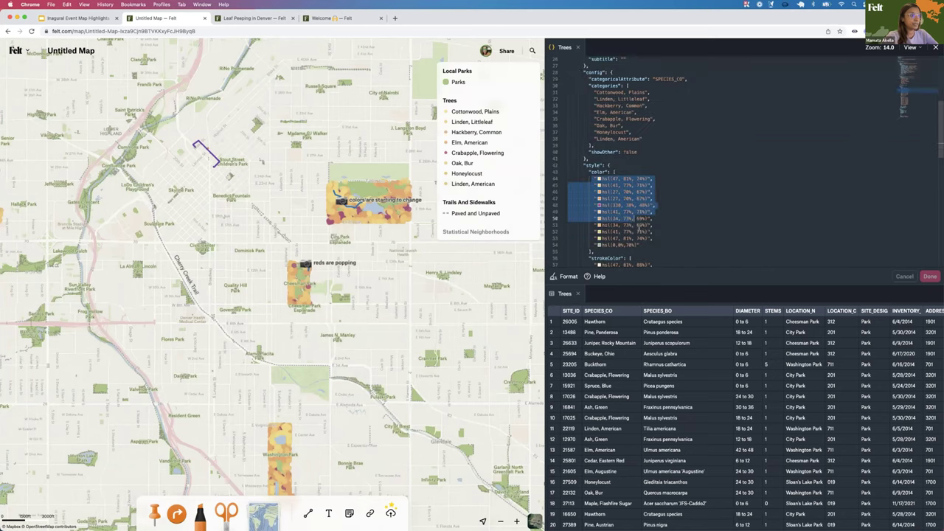
{"action": "left_click", "coordinate": [651, 98]}
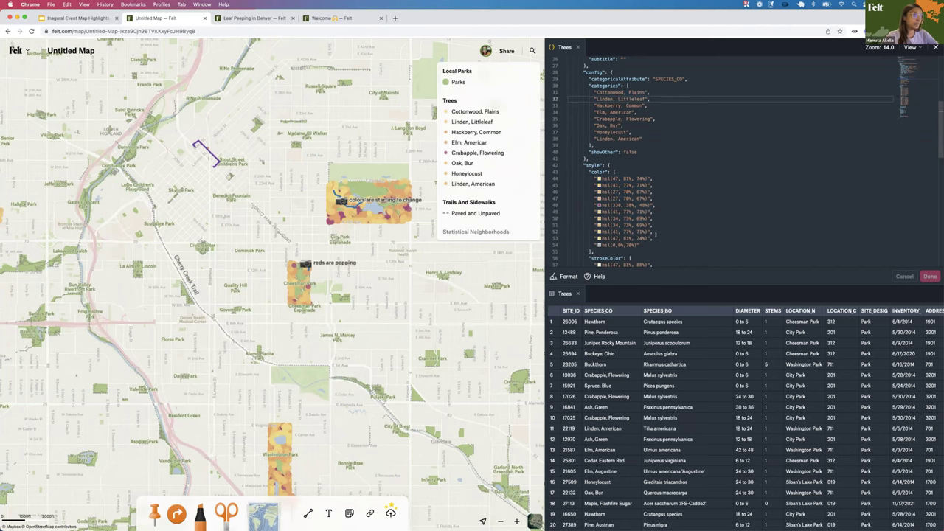
{"action": "scroll", "coordinate": [647, 240], "scroll_direction": "down", "scroll_amount": 2}
{"action": "scroll", "coordinate": [647, 239], "scroll_direction": "down", "scroll_amount": 3}
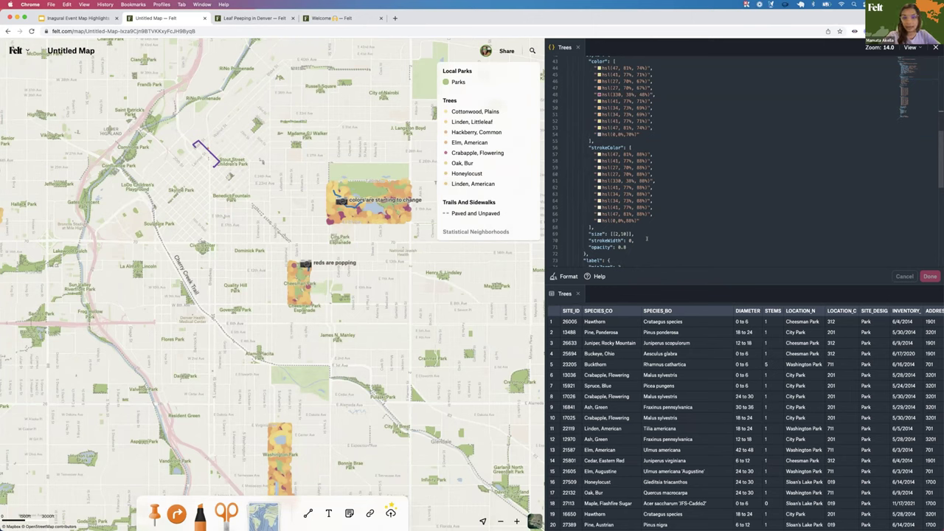